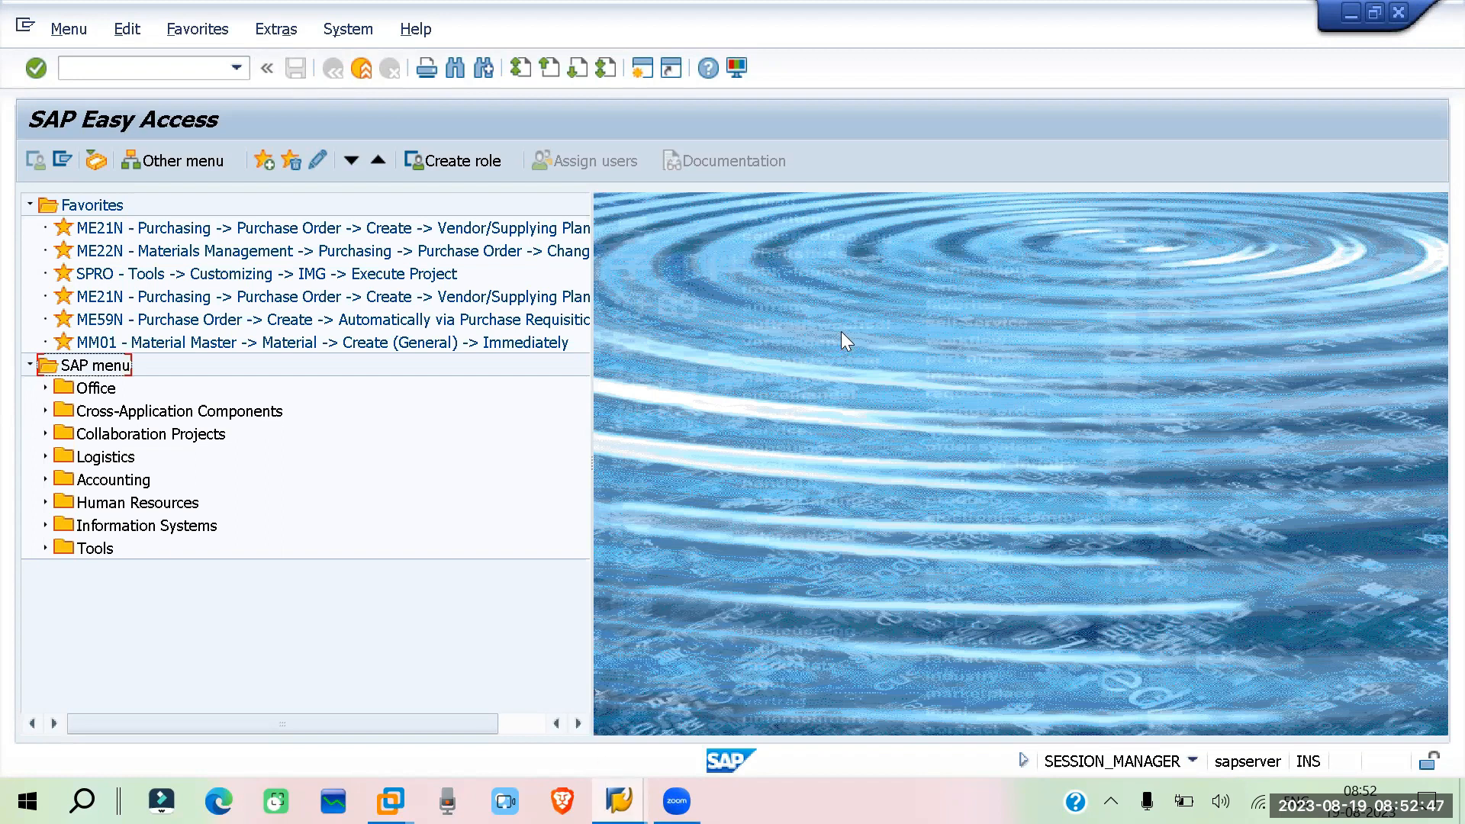
Open the sap mm july batch1.docx notes document and scroll to the purchasing info record section
key("super+d")
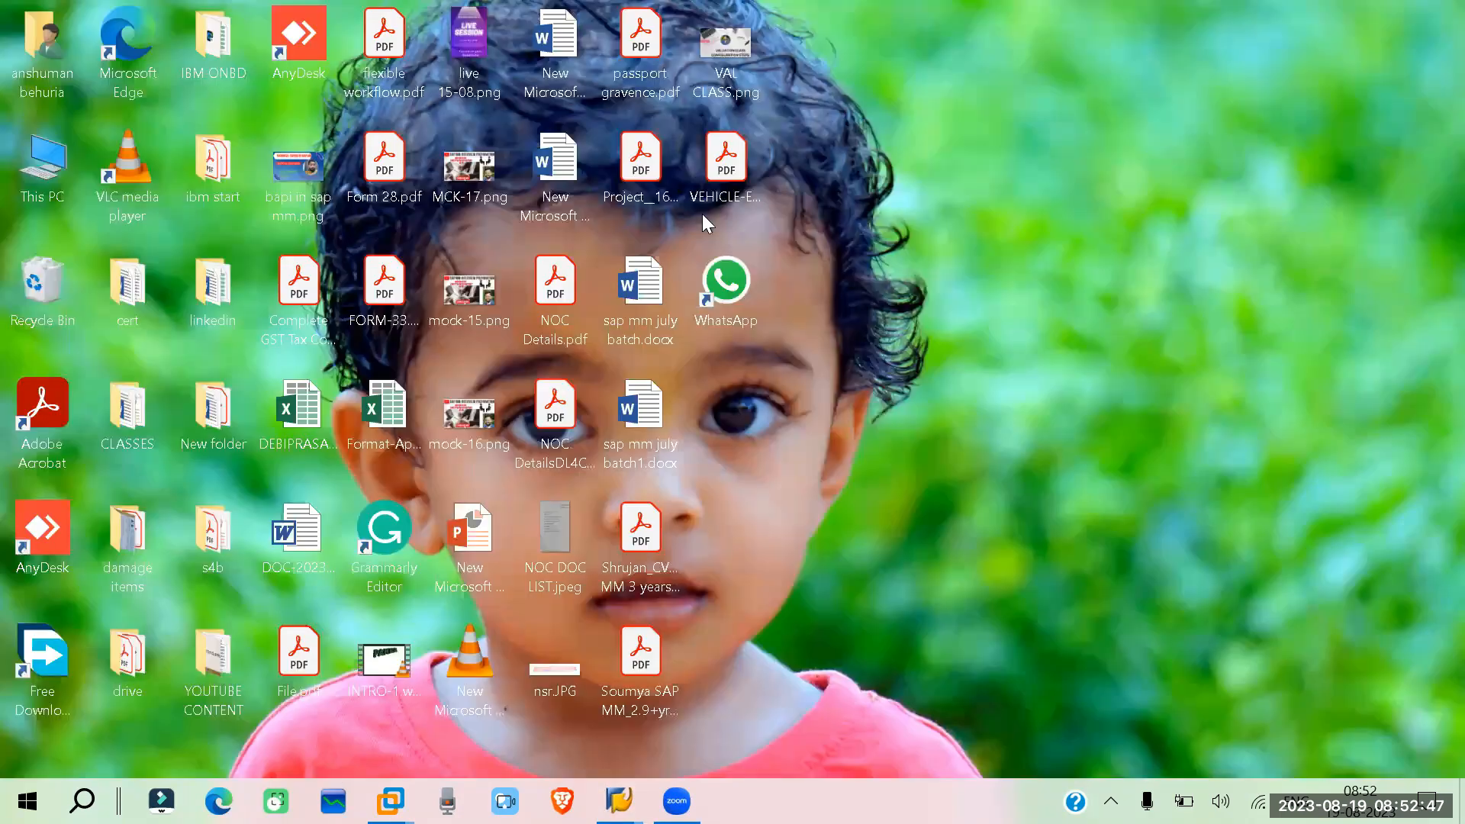
double_click(655, 412)
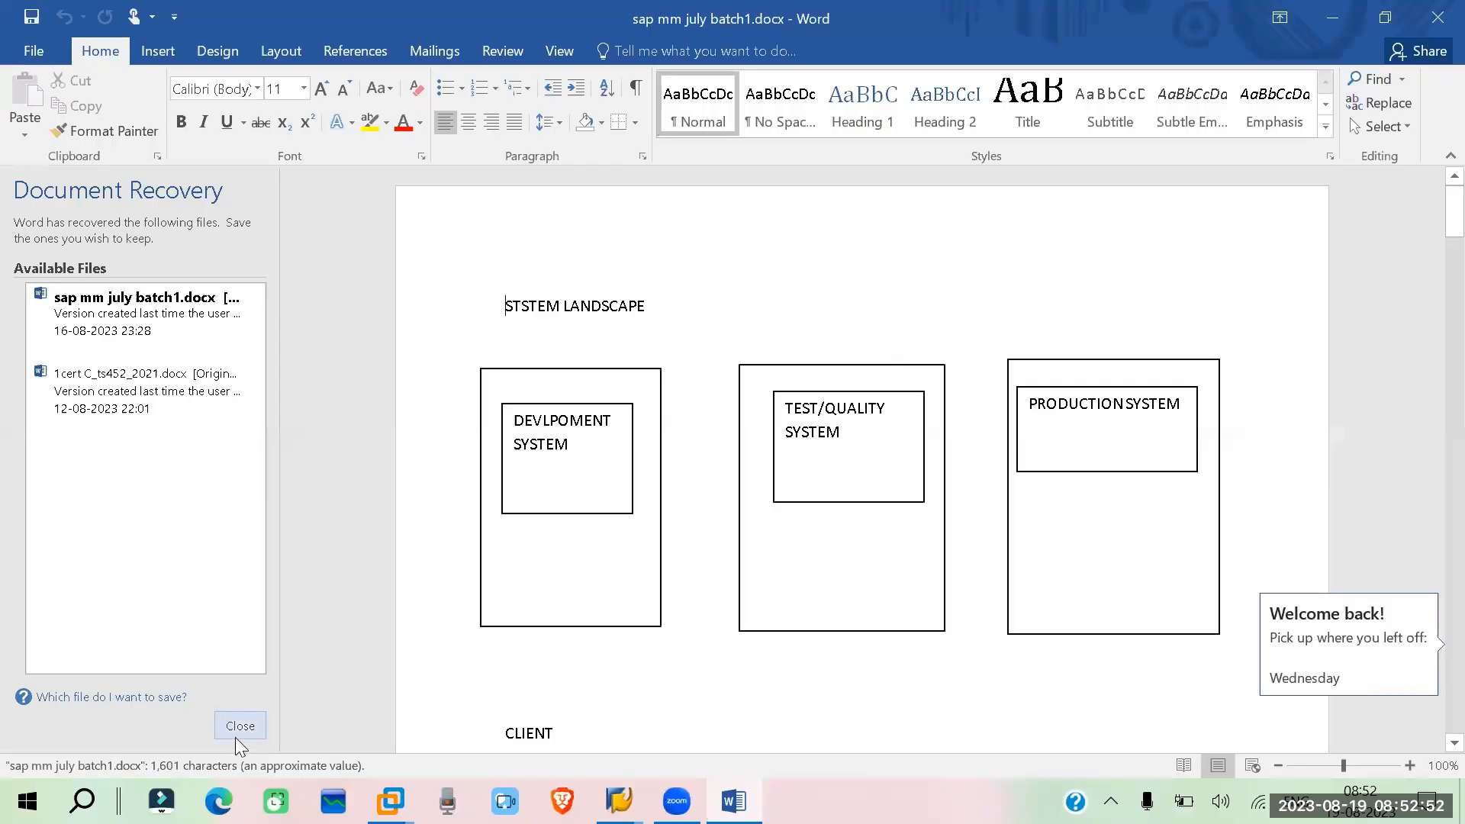
left_click(239, 726)
scroll(660, 440, "down", 6)
scroll(660, 441, "down", 20)
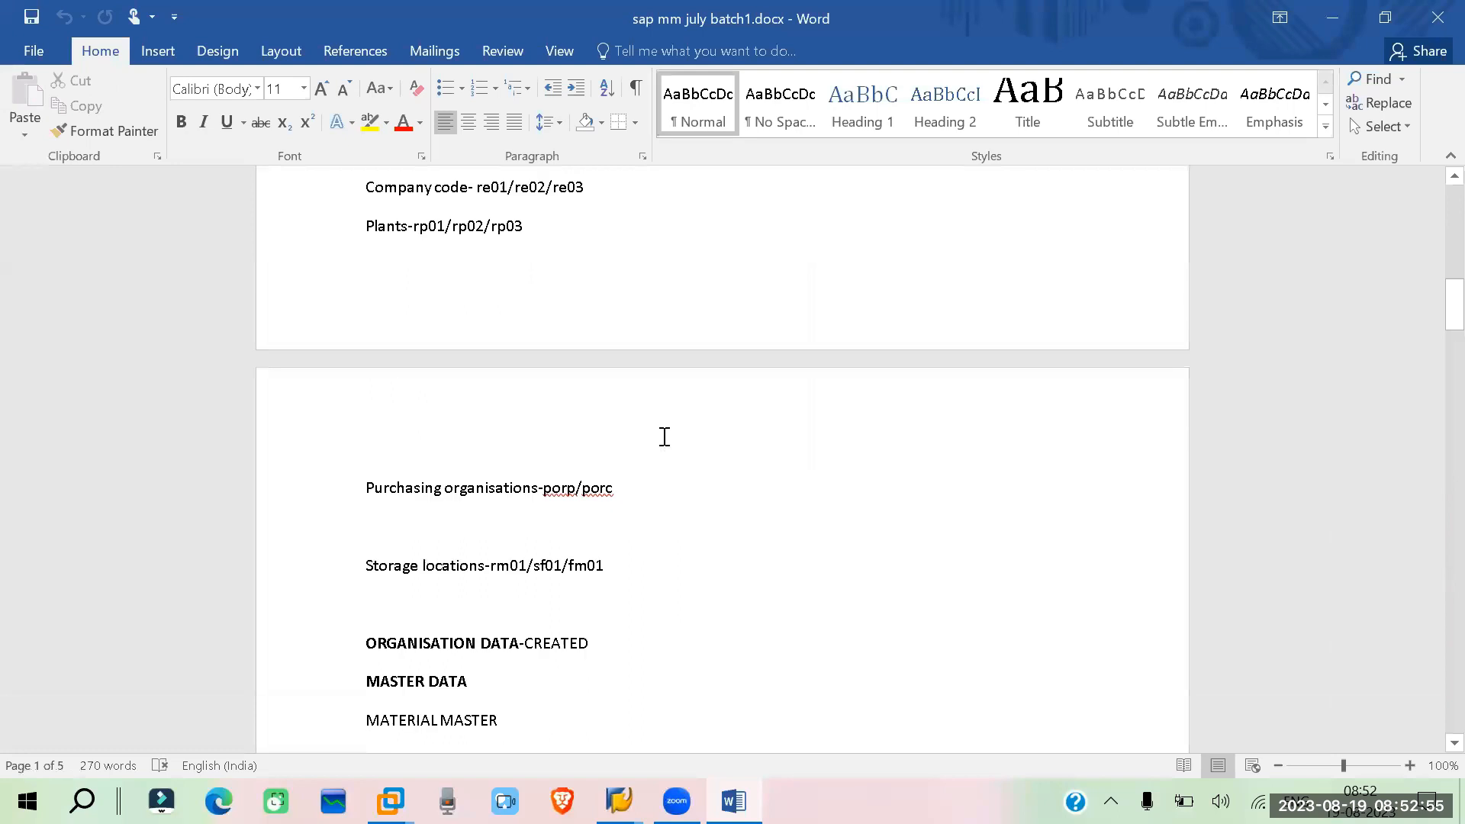
scroll(654, 430, "down", 20)
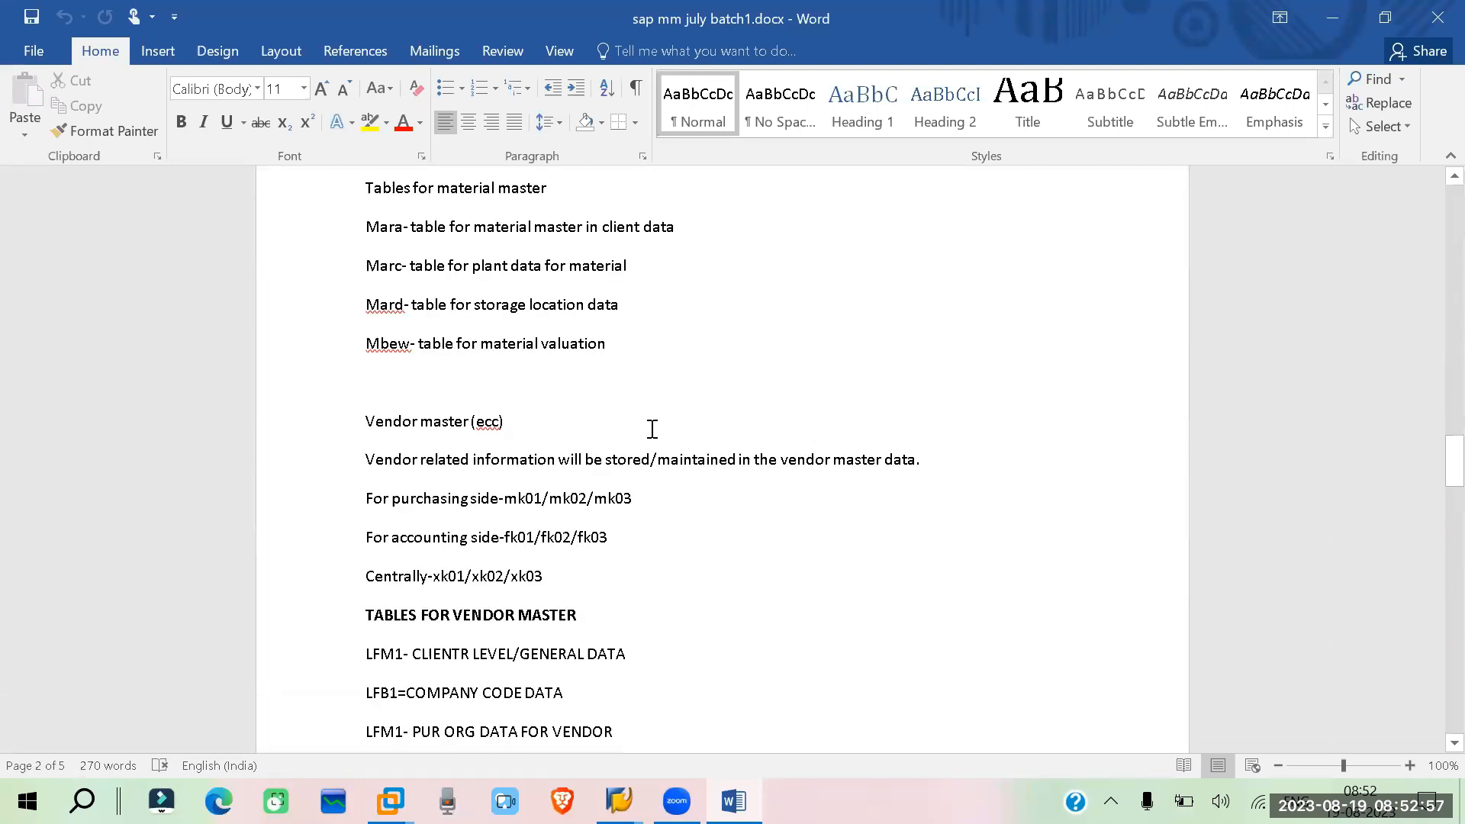
scroll(653, 429, "down", 15)
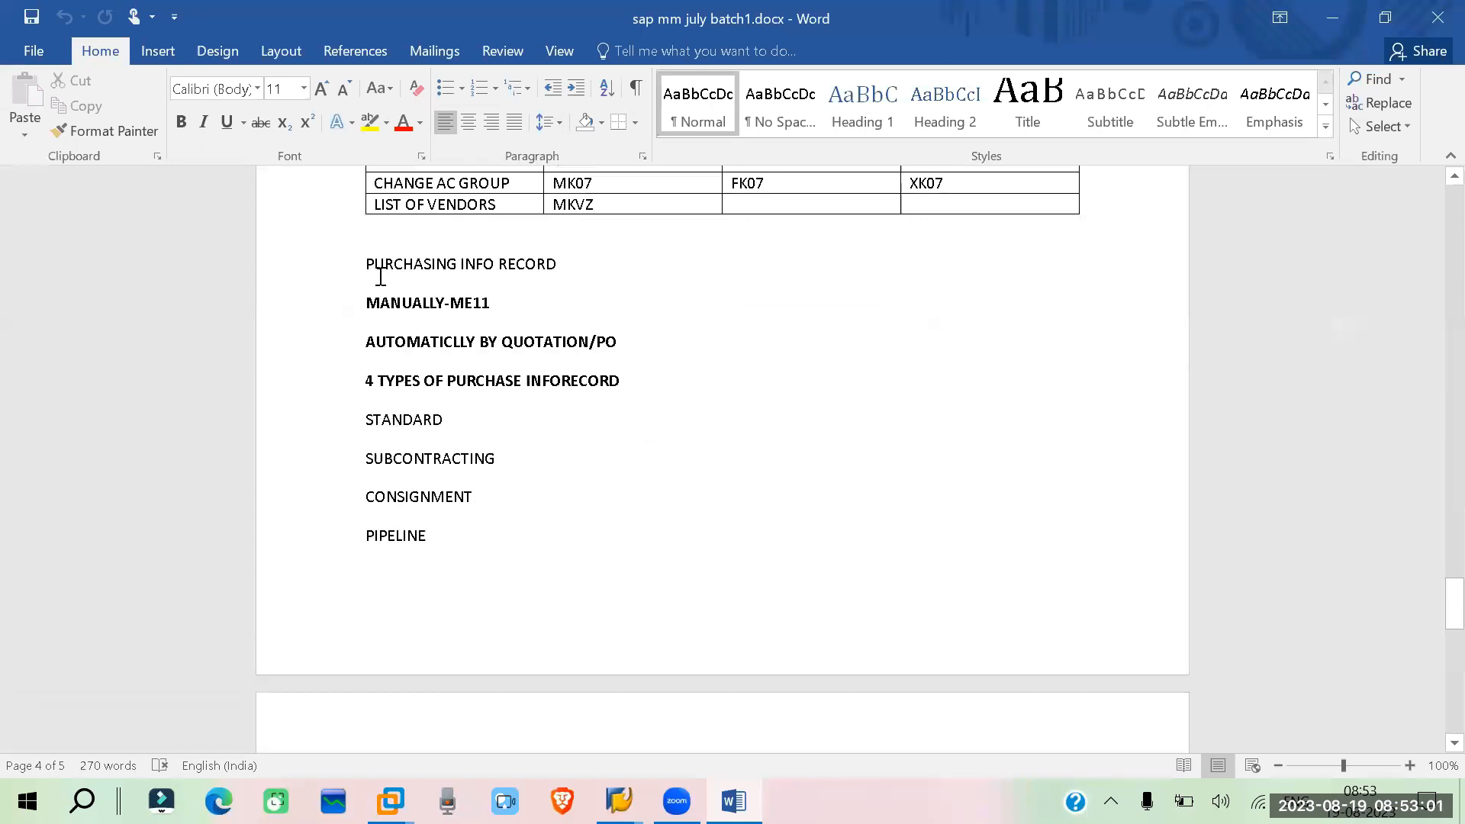
Format the PURCHASING INFO RECORD heading as bold, italic and underlined
left_click_drag(365, 261, 585, 256)
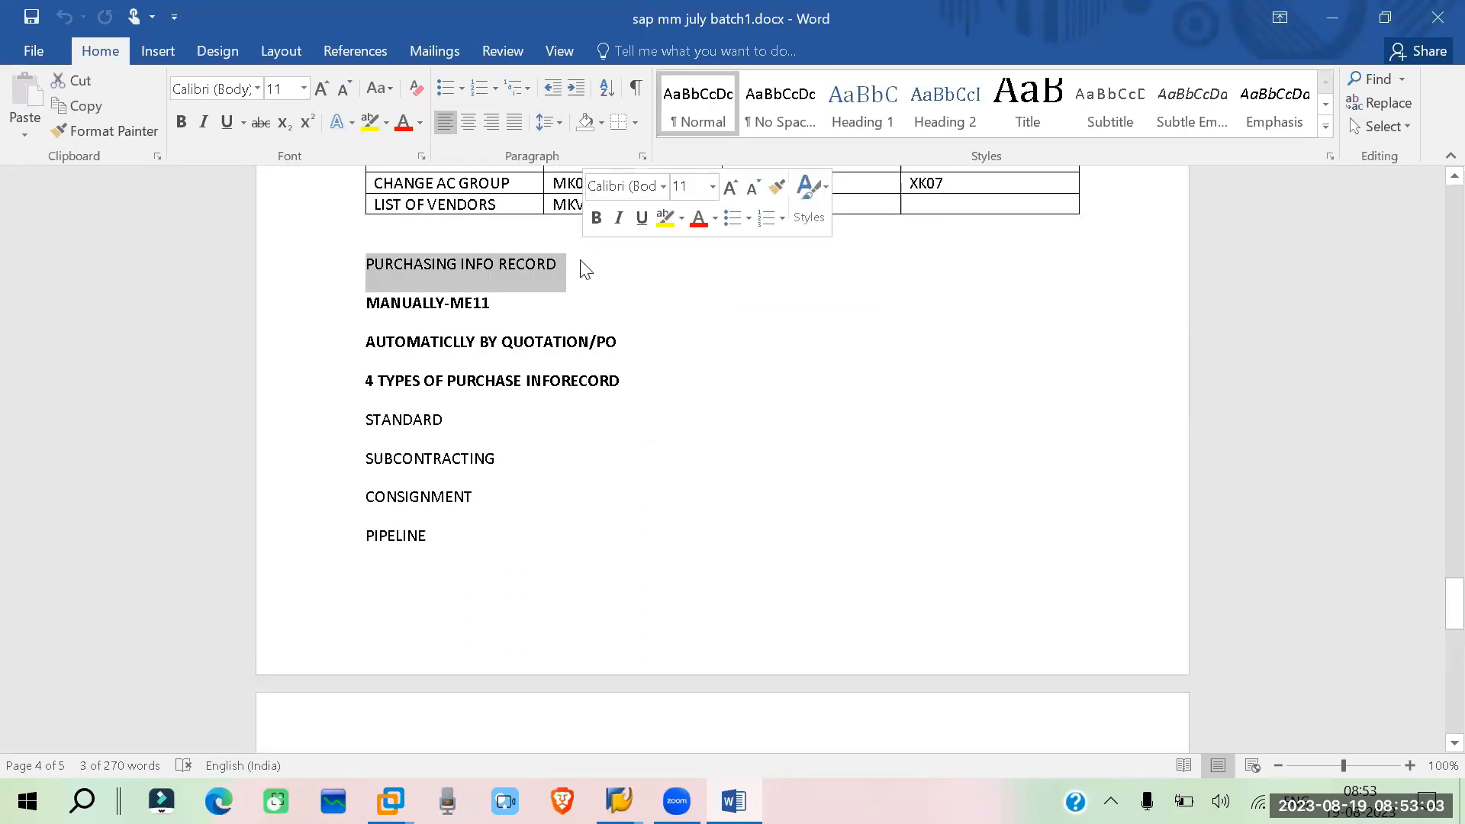
key("ctrl+b")
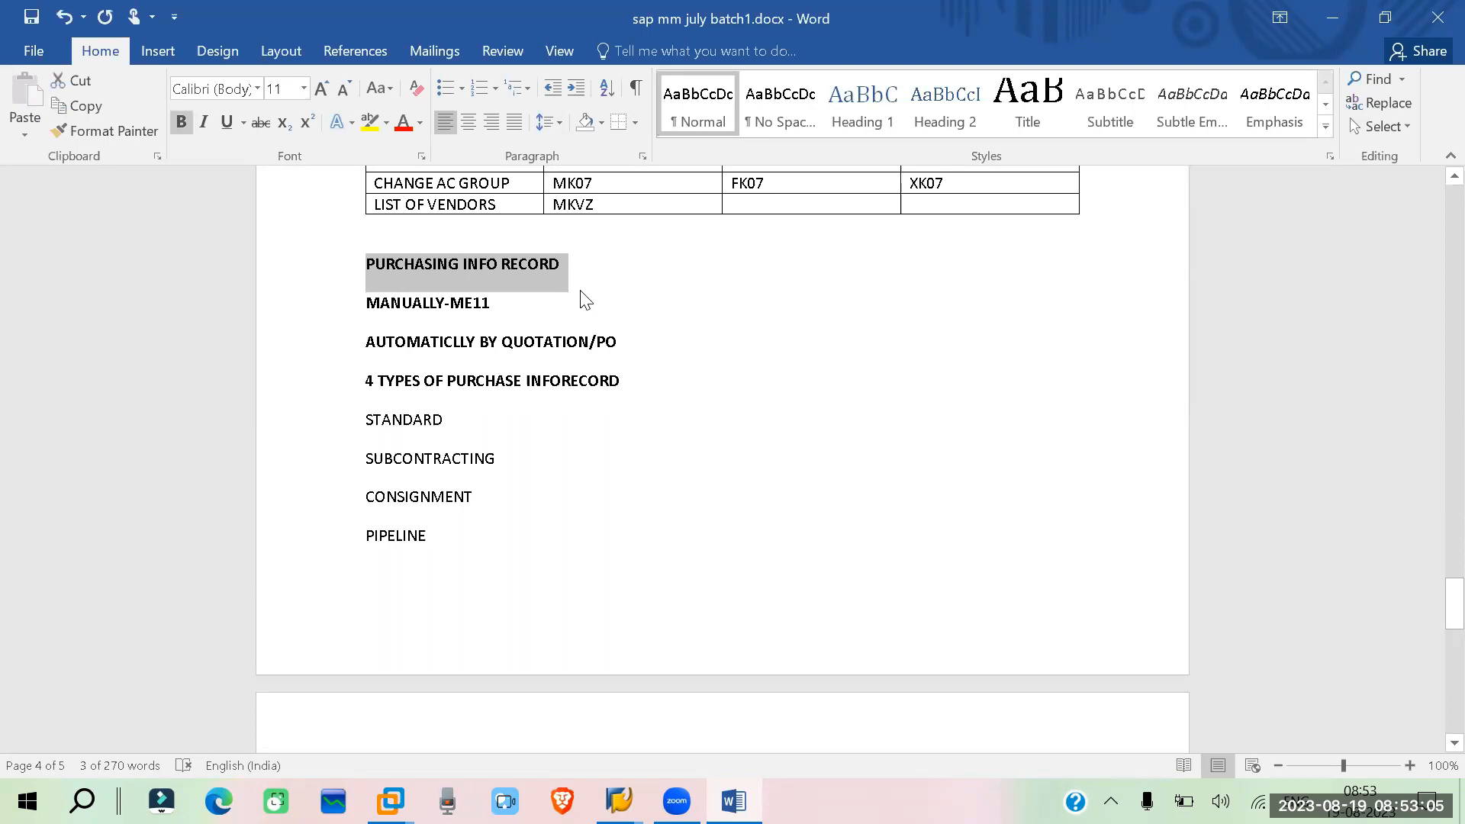
key("ctrl+i")
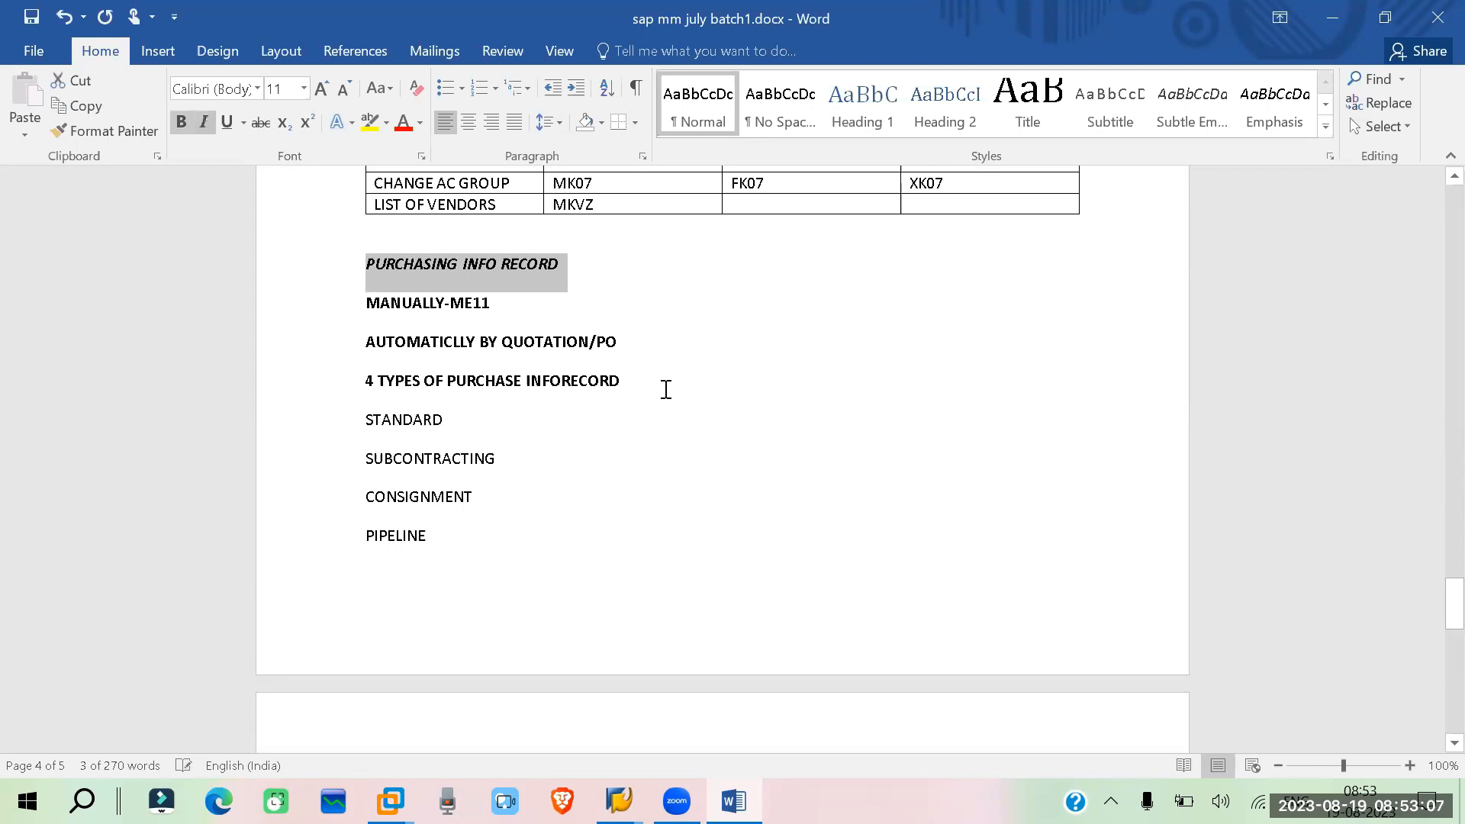
left_click(748, 336)
left_click_drag(567, 255, 372, 253)
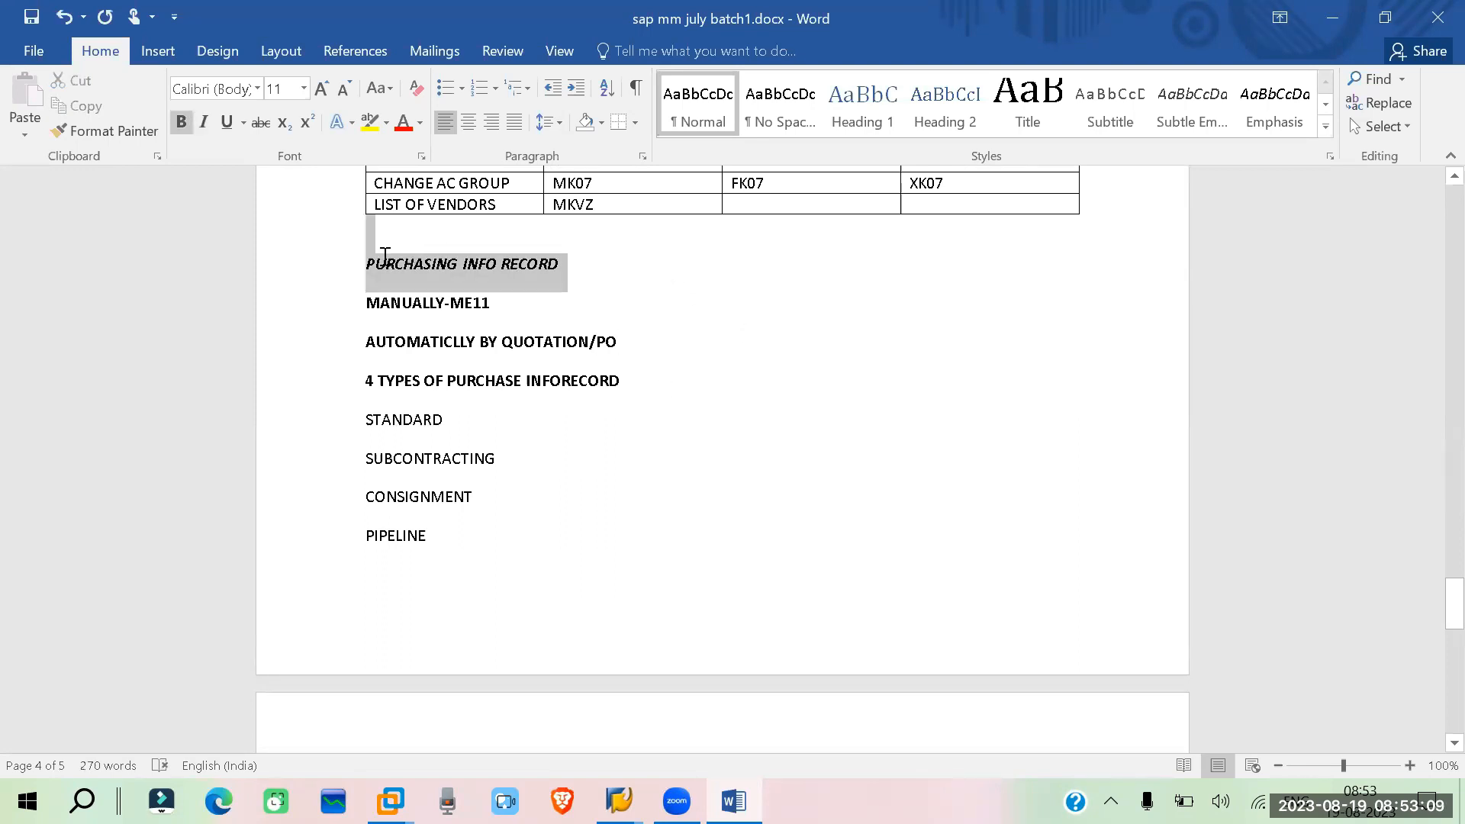
key("ctrl+u")
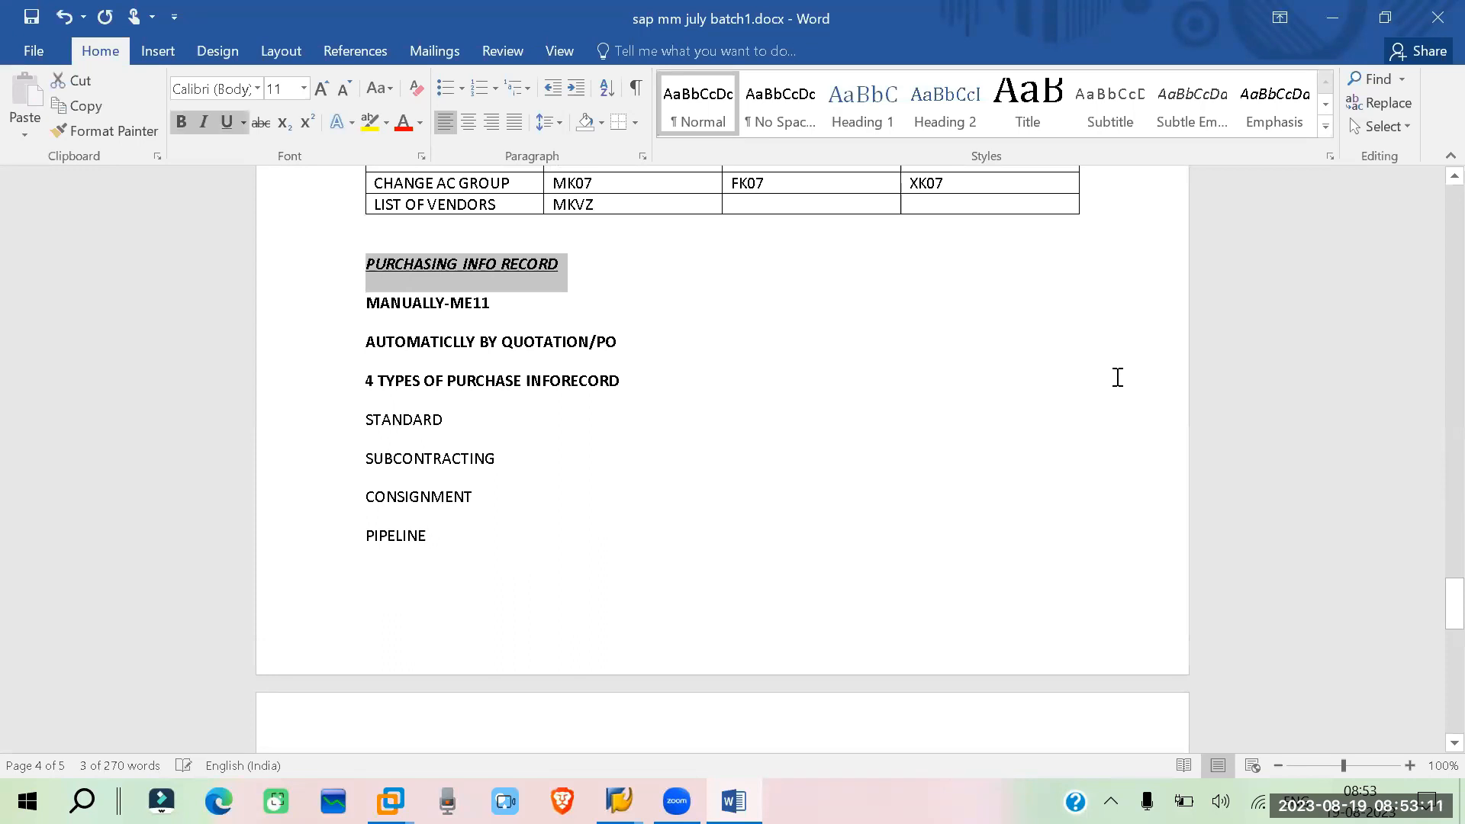
left_click(579, 488)
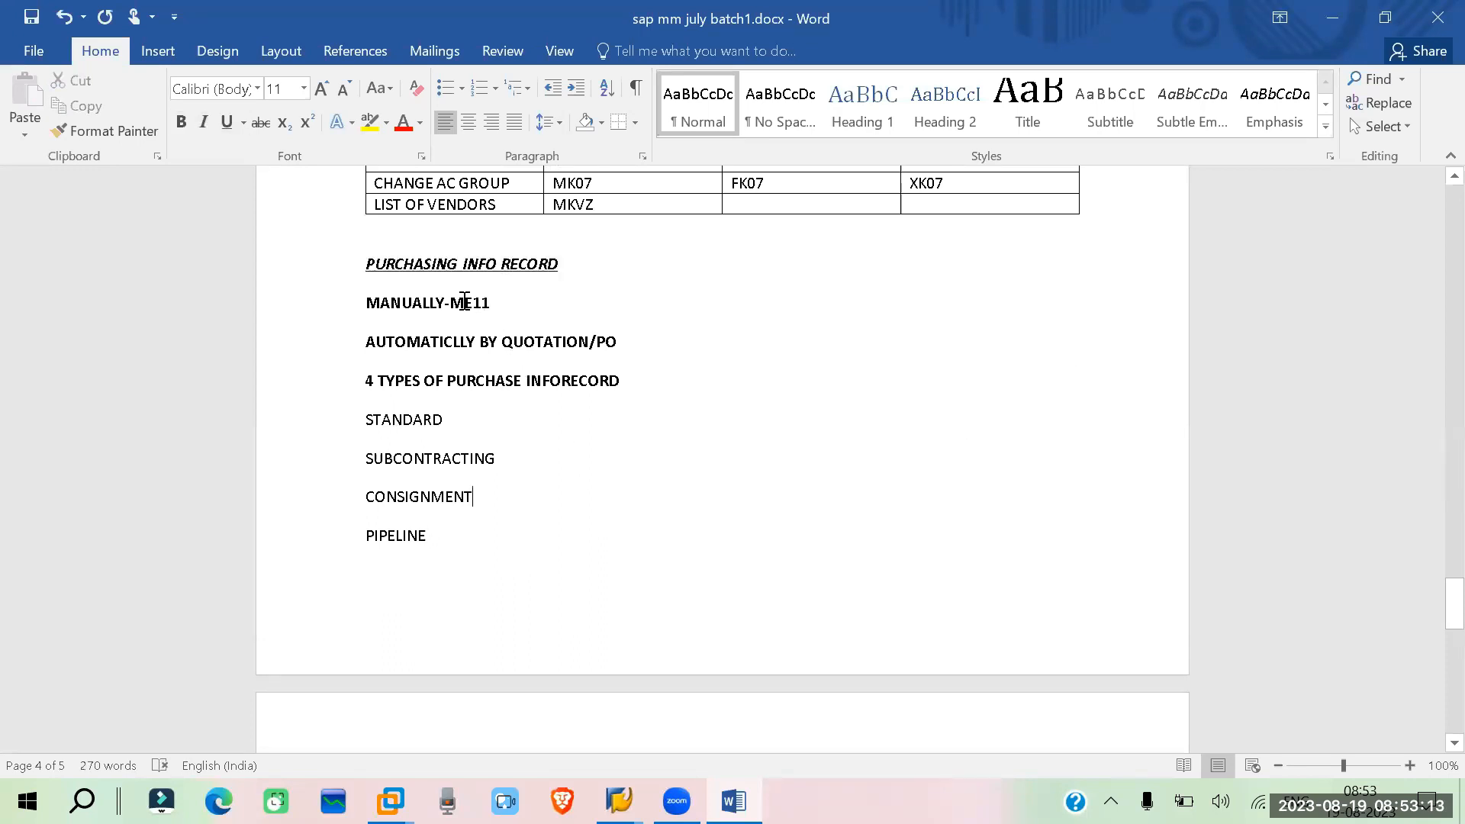
left_click_drag(468, 301, 354, 302)
left_click(557, 419)
left_click_drag(621, 342, 386, 340)
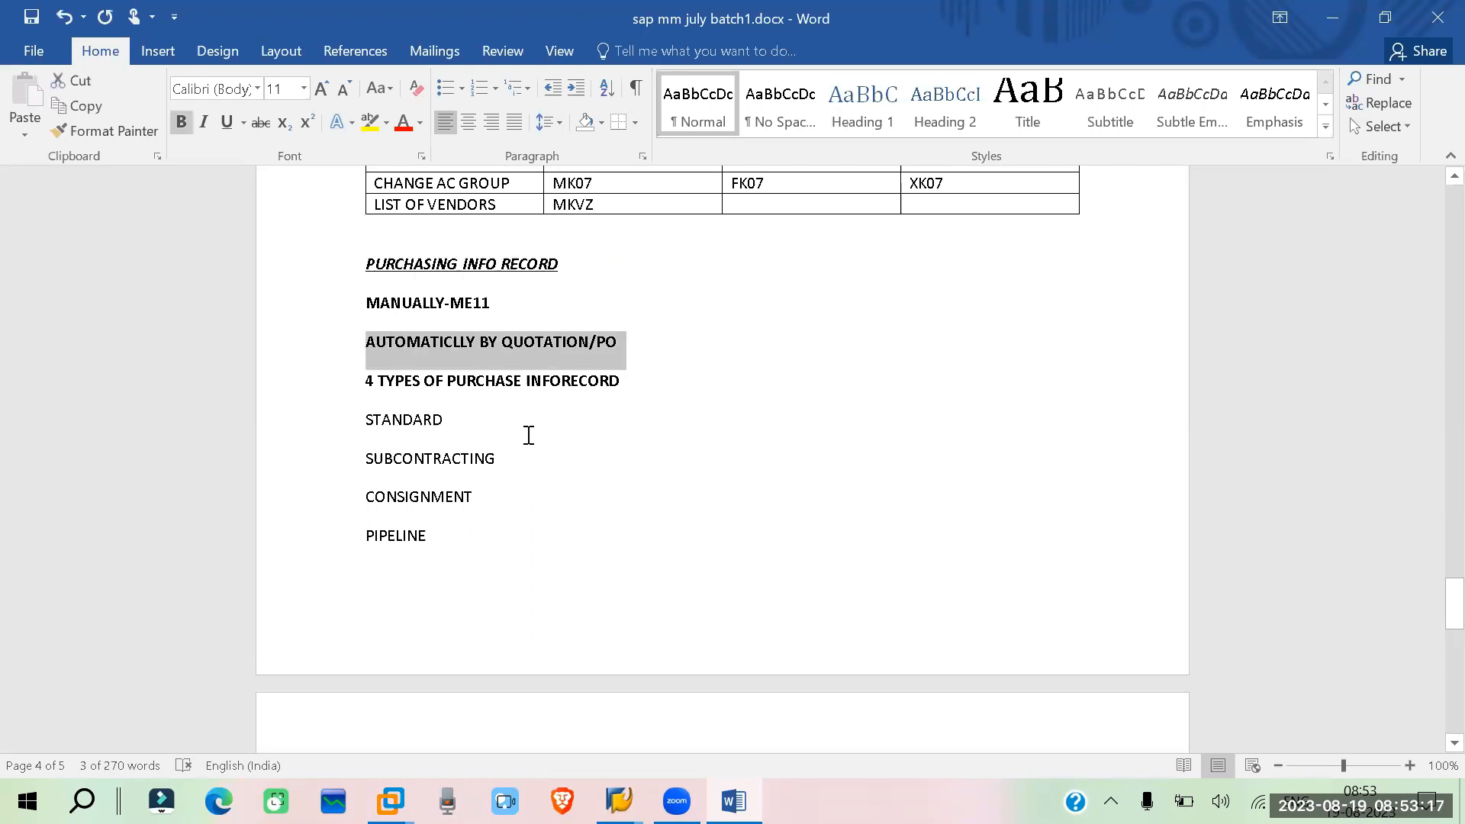
left_click(528, 435)
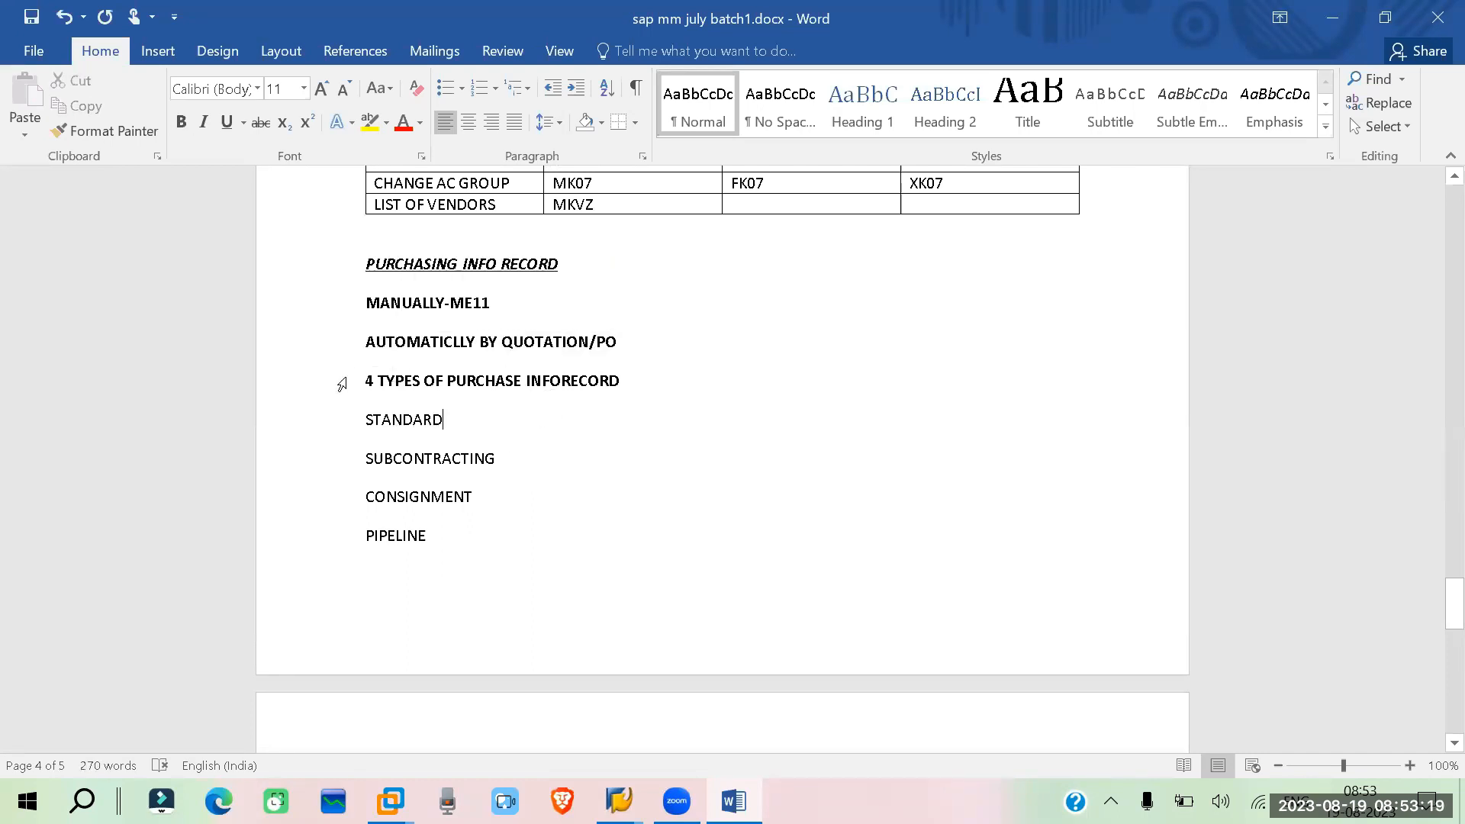
Switch to SAP Easy Access and start transaction ME11 for creating a purchasing info record
mouse_move(619, 802)
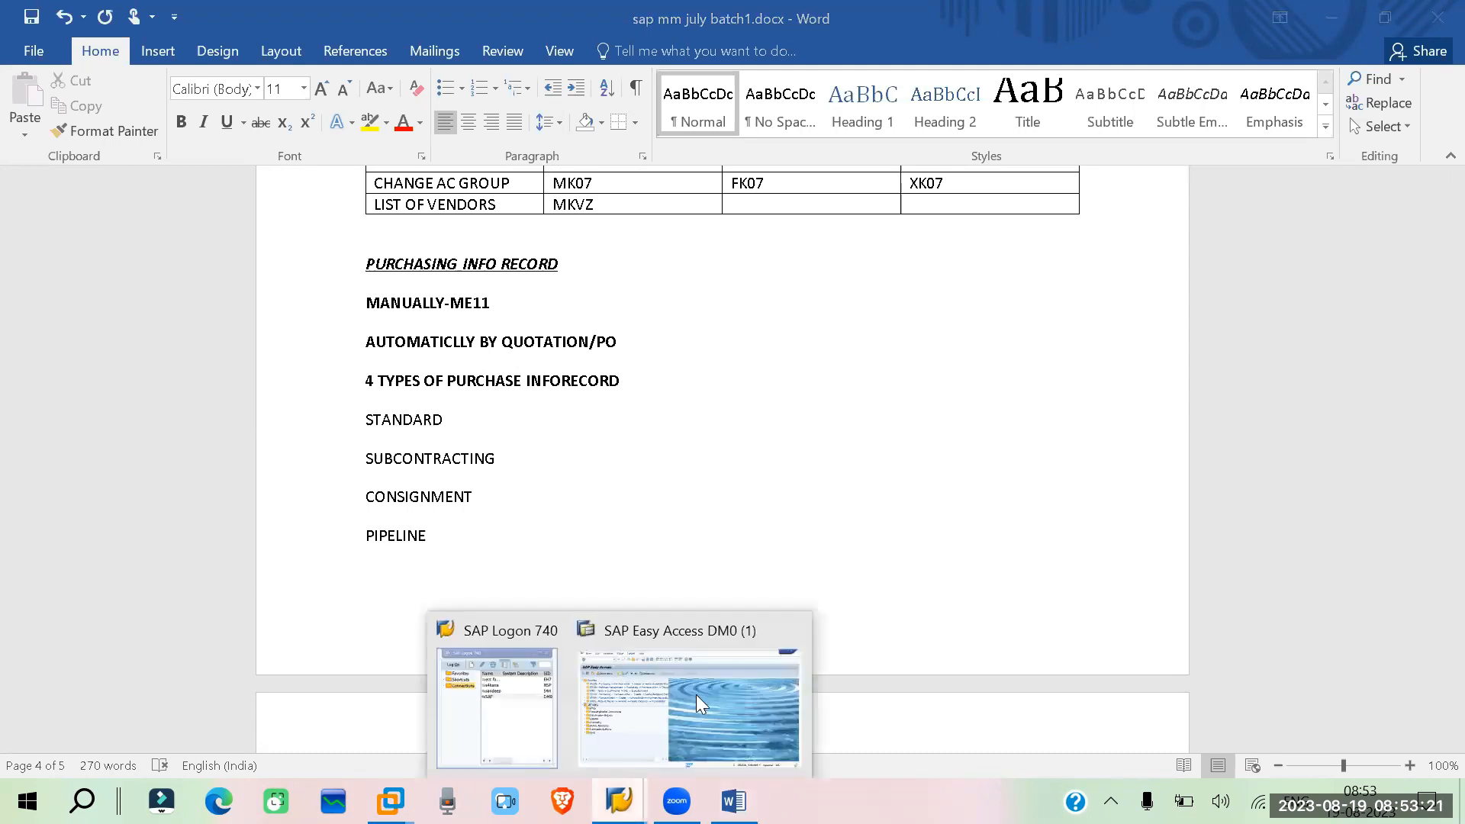
left_click(649, 588)
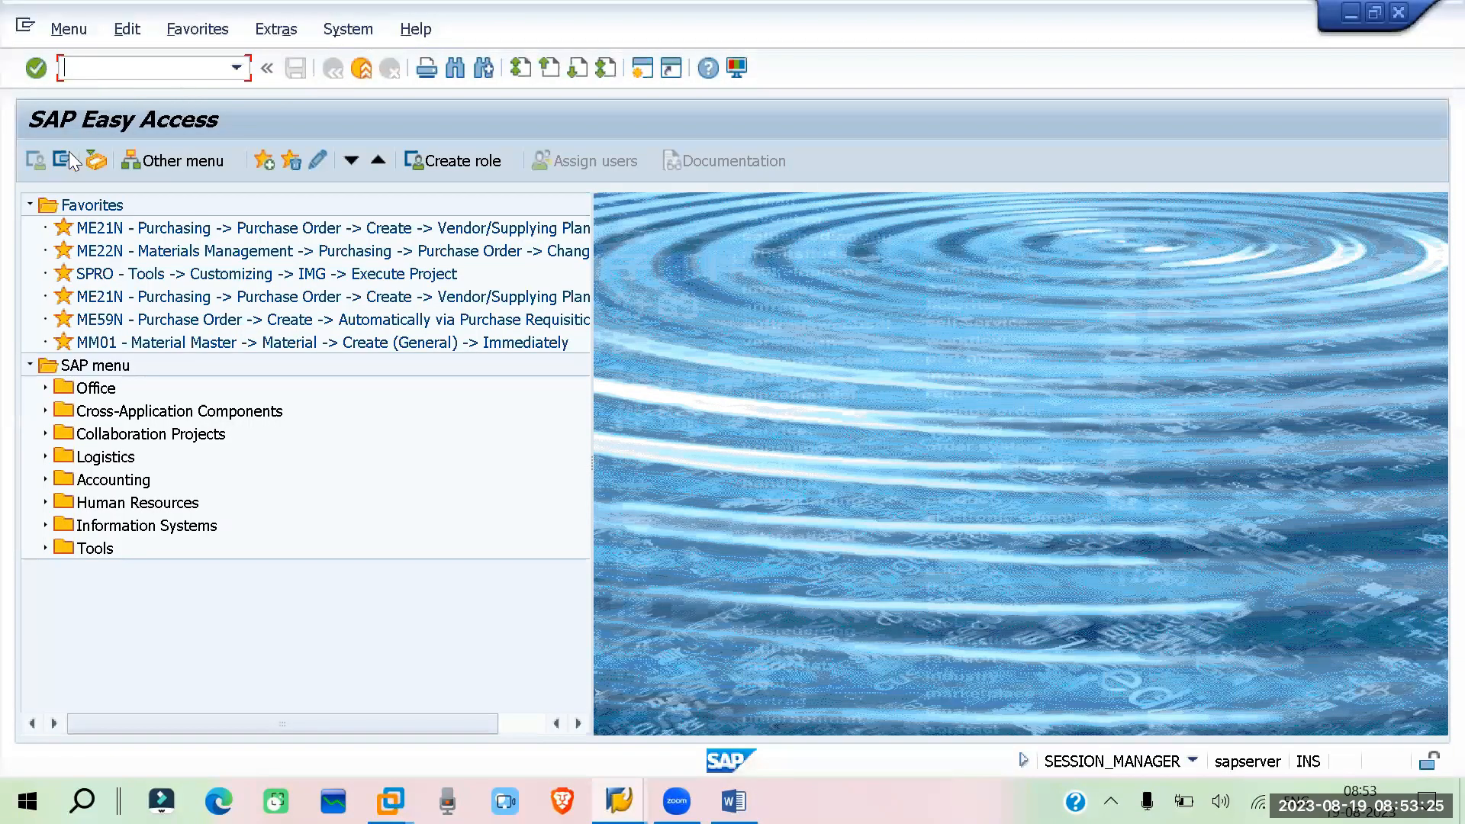
type("me11")
key("Return")
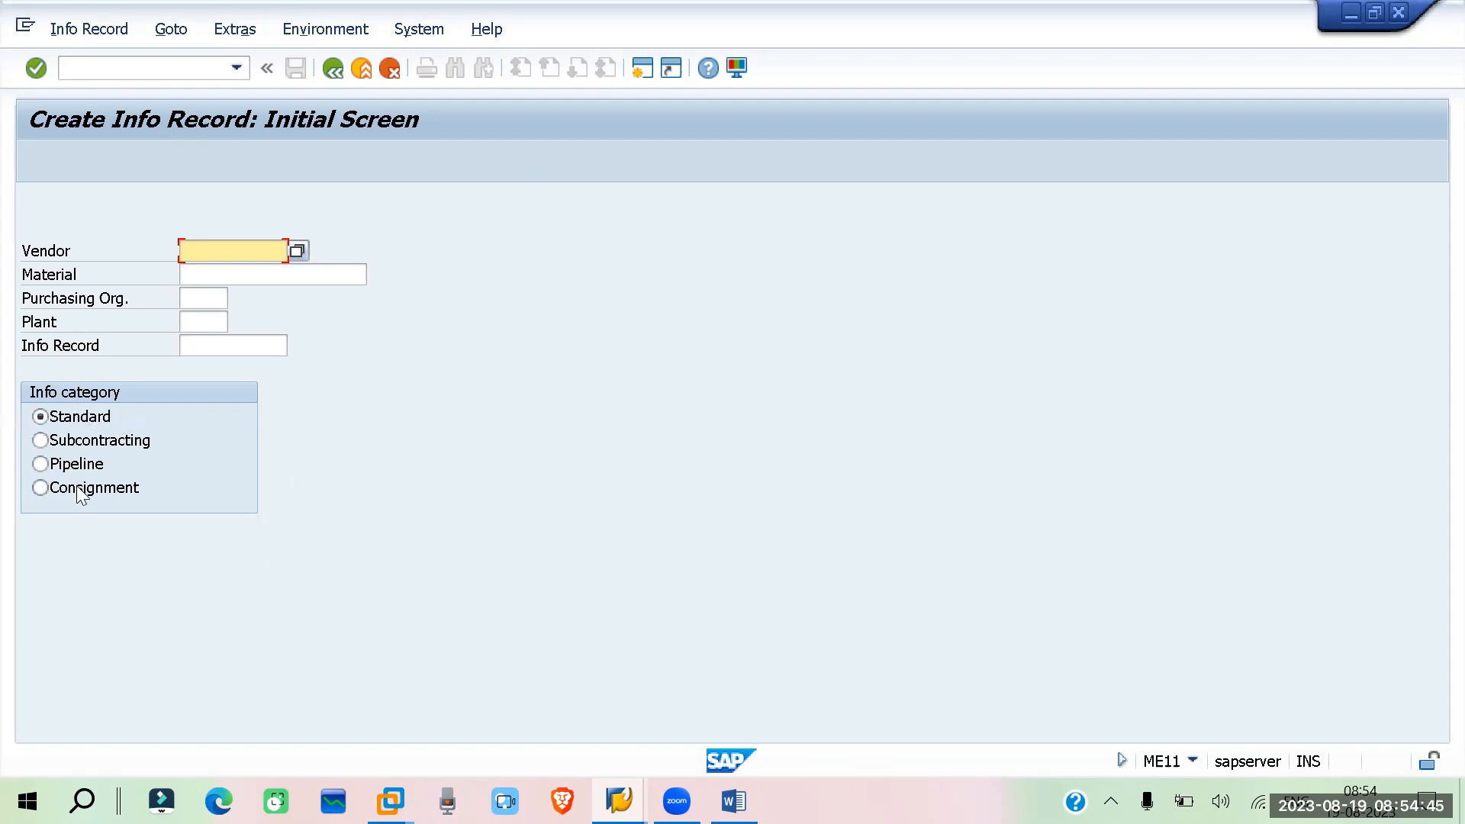
Leave ME11 and open the SAP Reference IMG through transaction SPRO
left_click(99, 65)
type("/nspro")
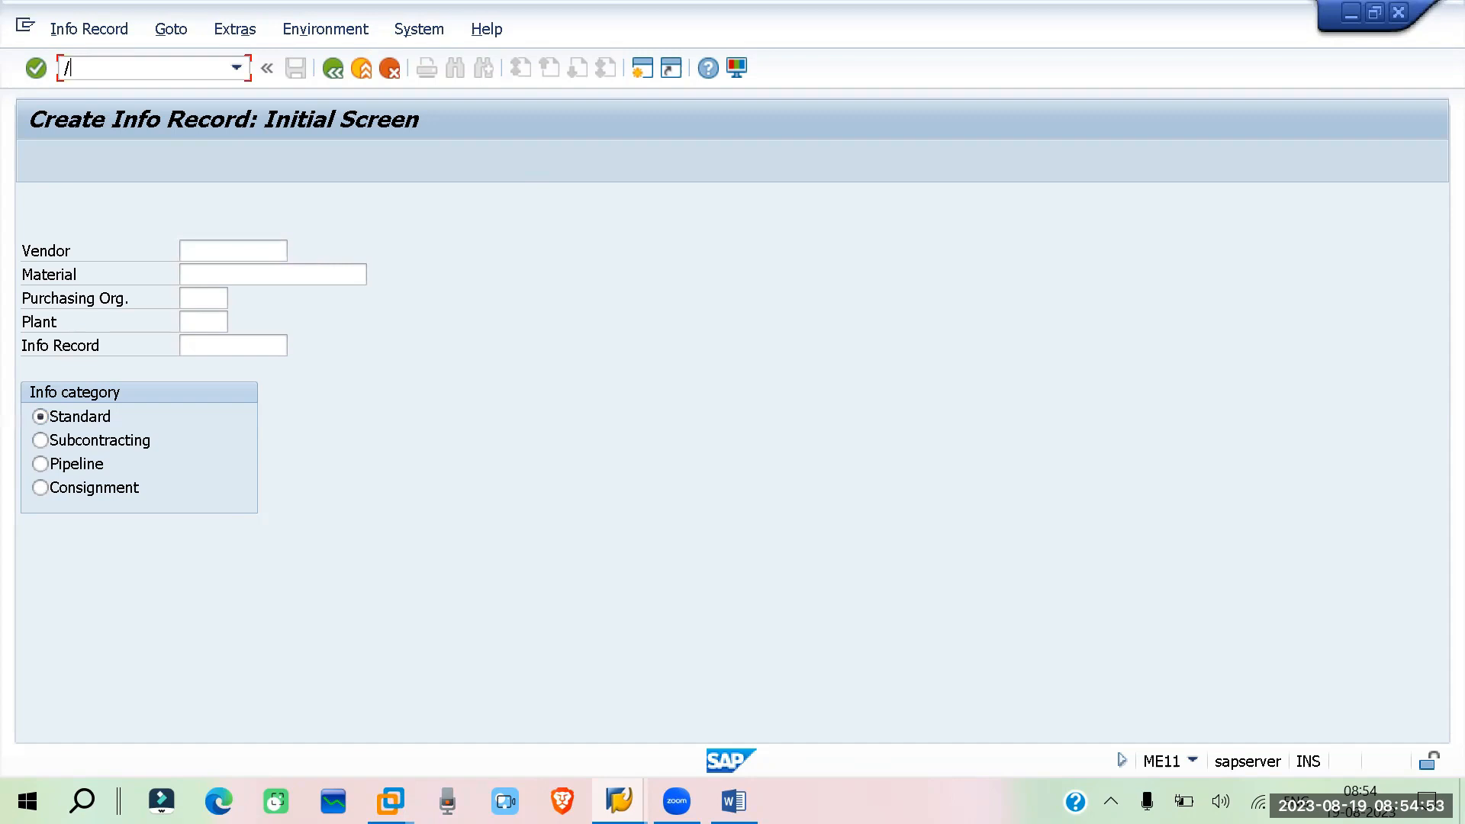
key("Return")
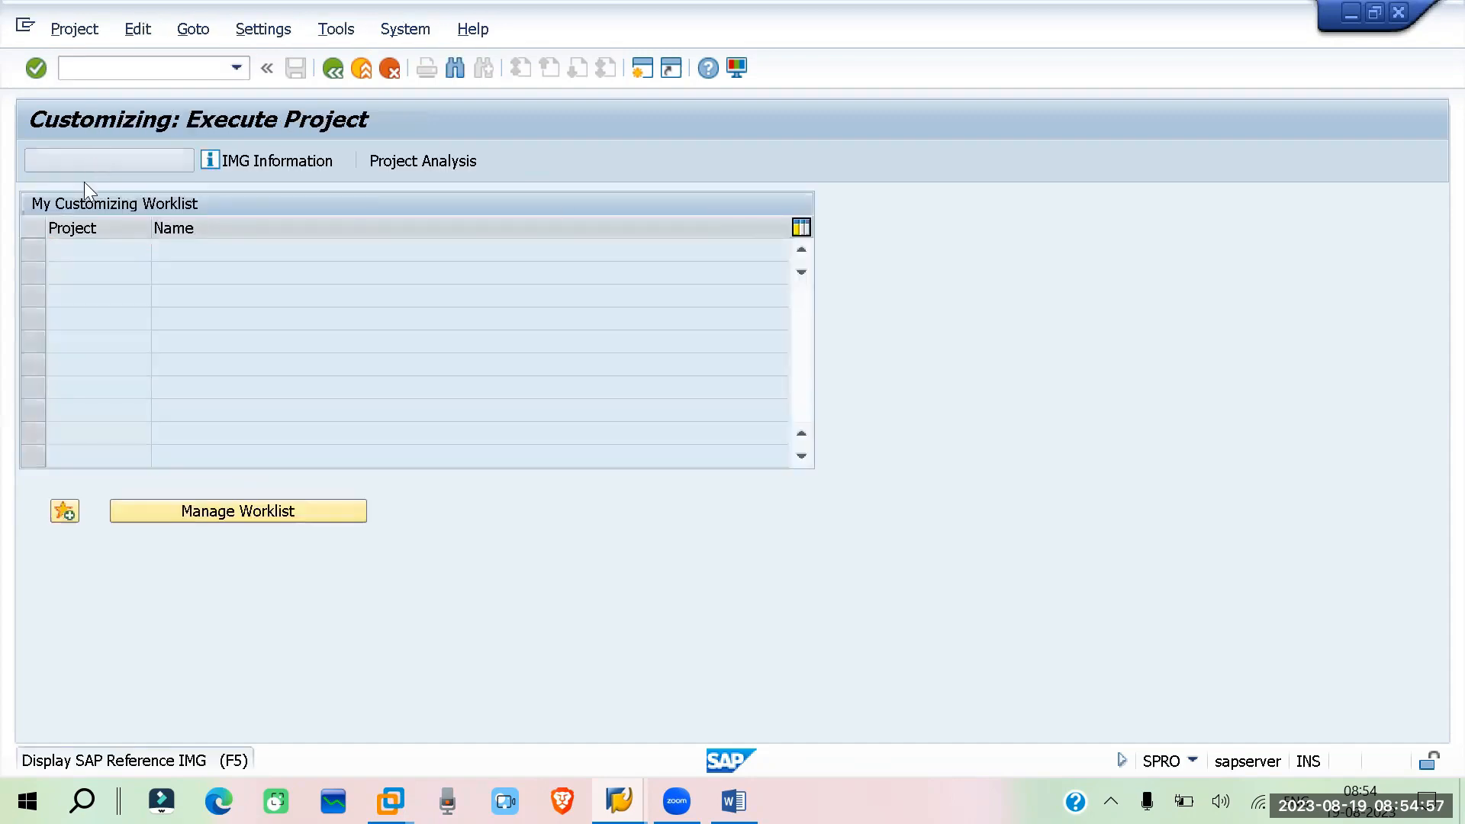
left_click(93, 160)
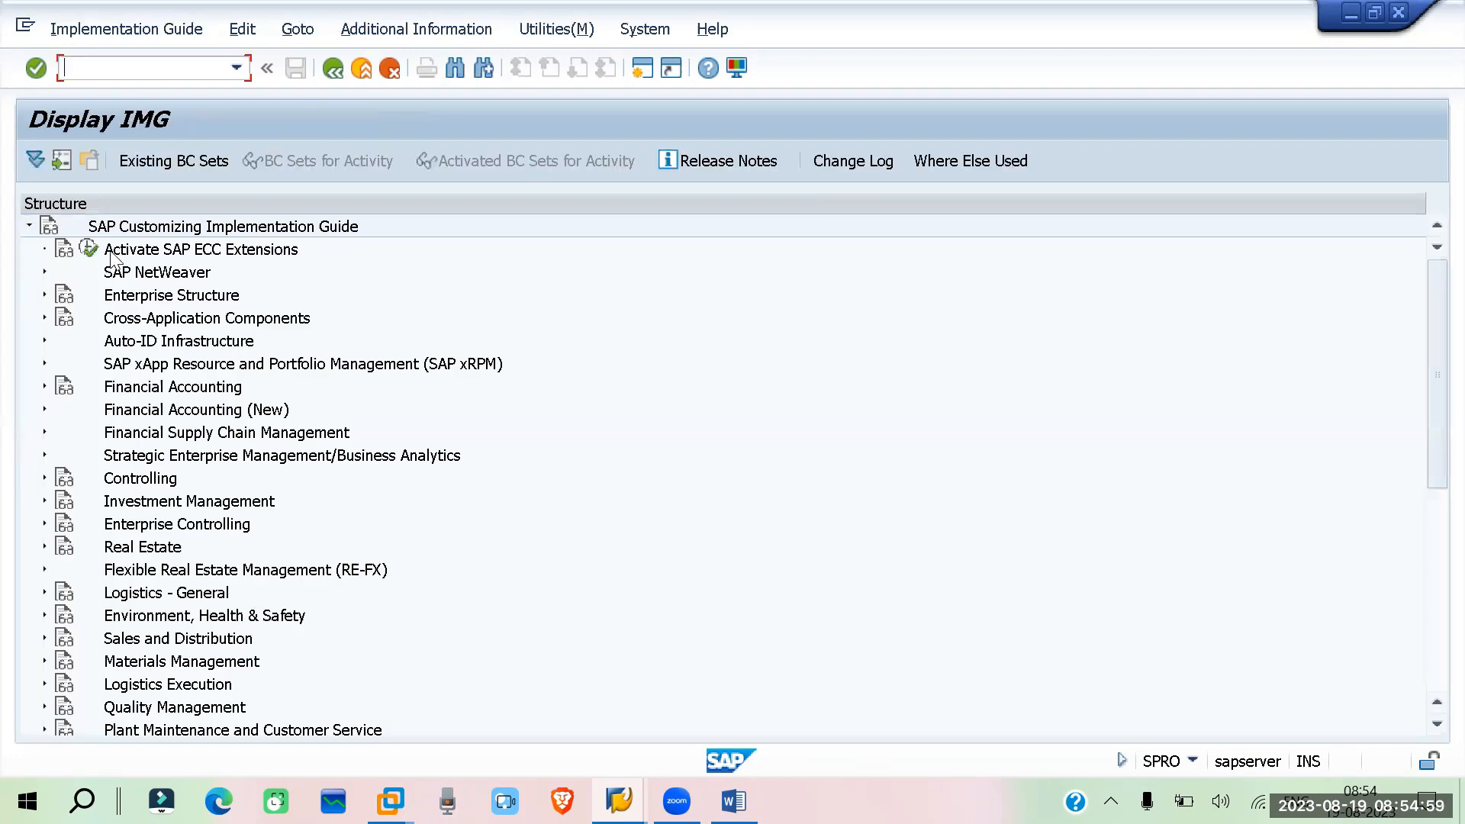
Open Define Number Ranges under Materials Management > Purchasing > Purchasing Info Record in the IMG
left_click(45, 661)
scroll(176, 469, "down", 2)
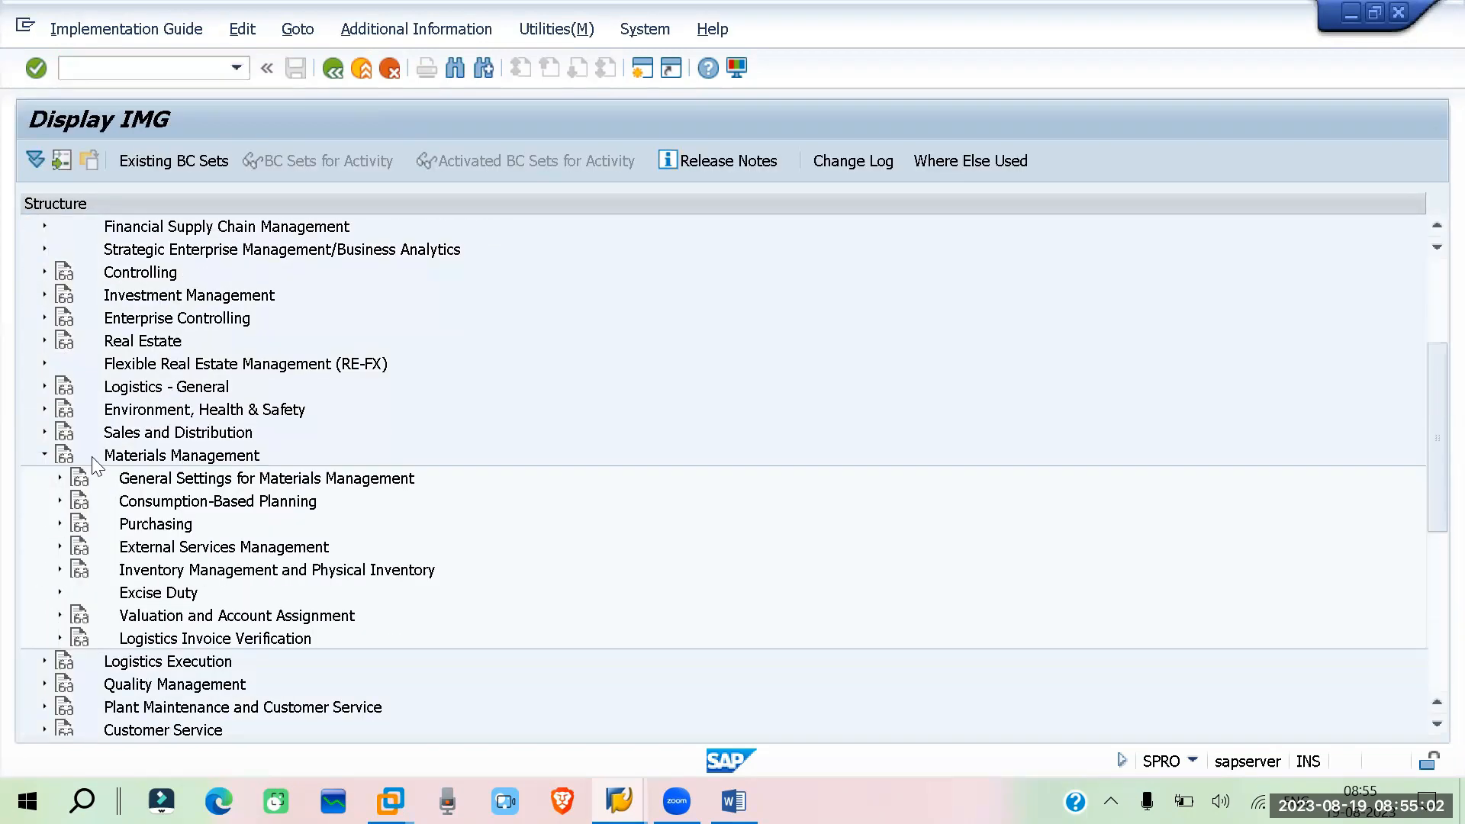
left_click(60, 523)
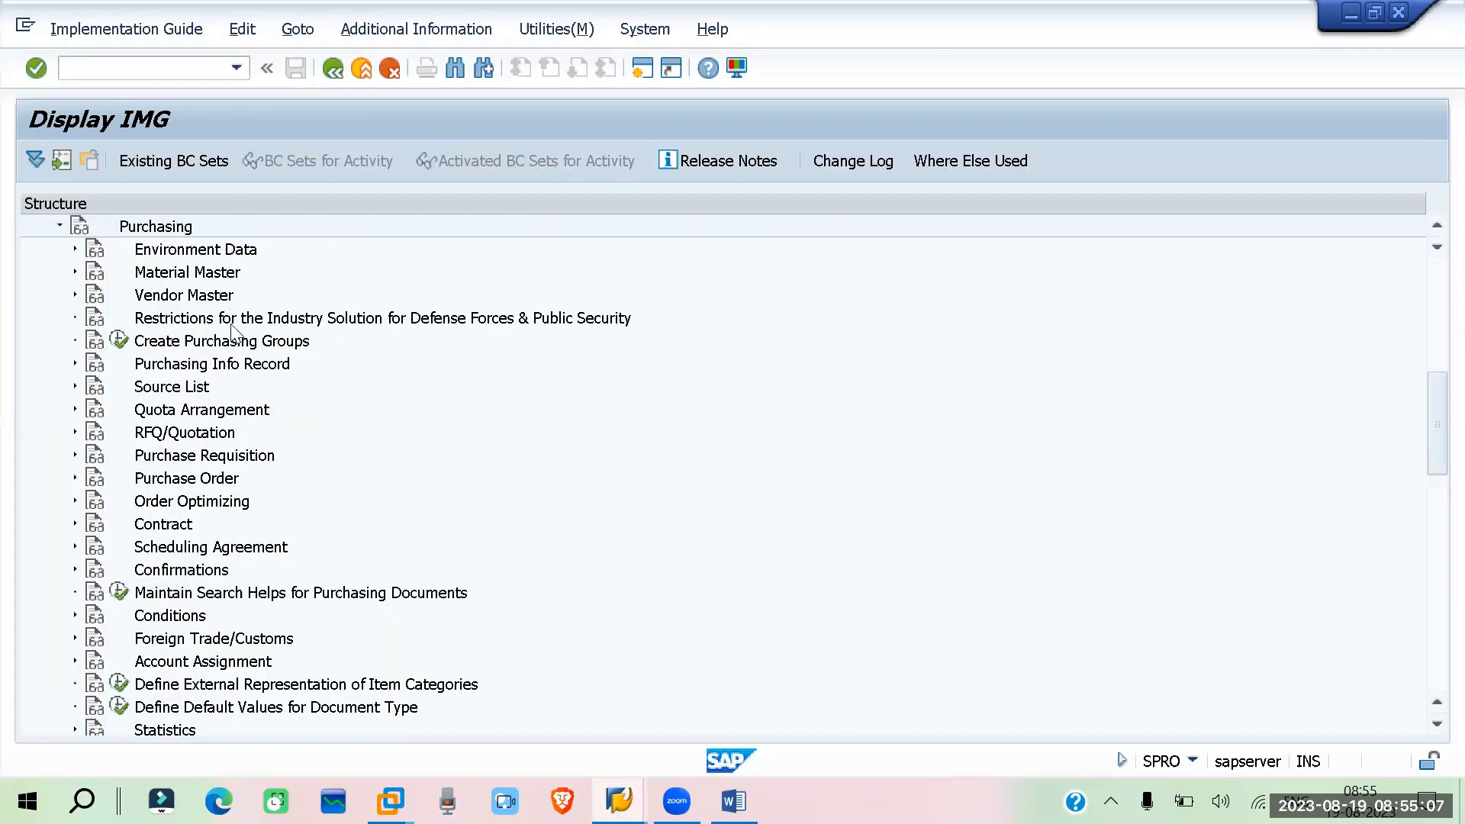
left_click(75, 365)
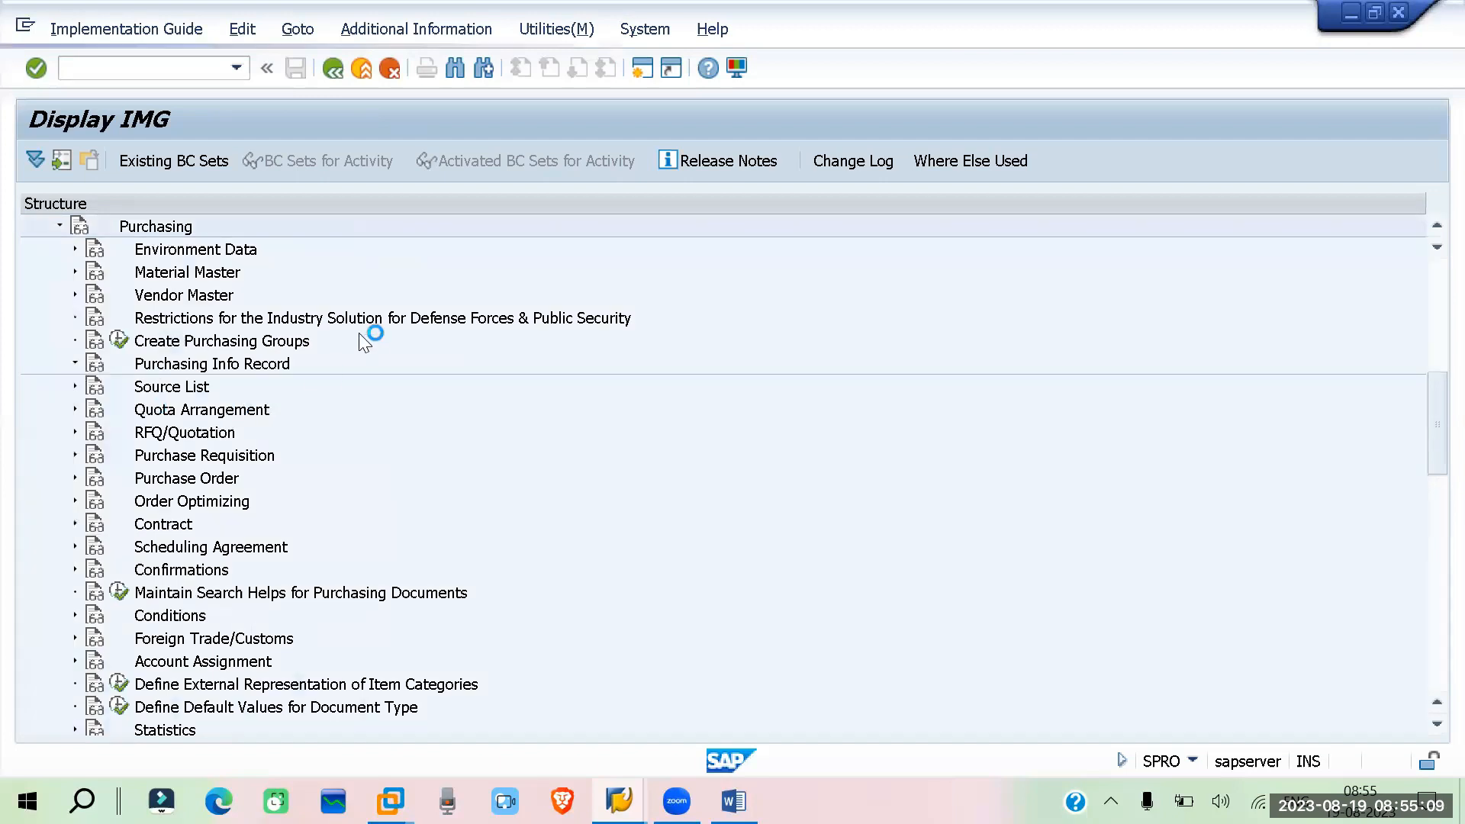
scroll(369, 337, "down", 2)
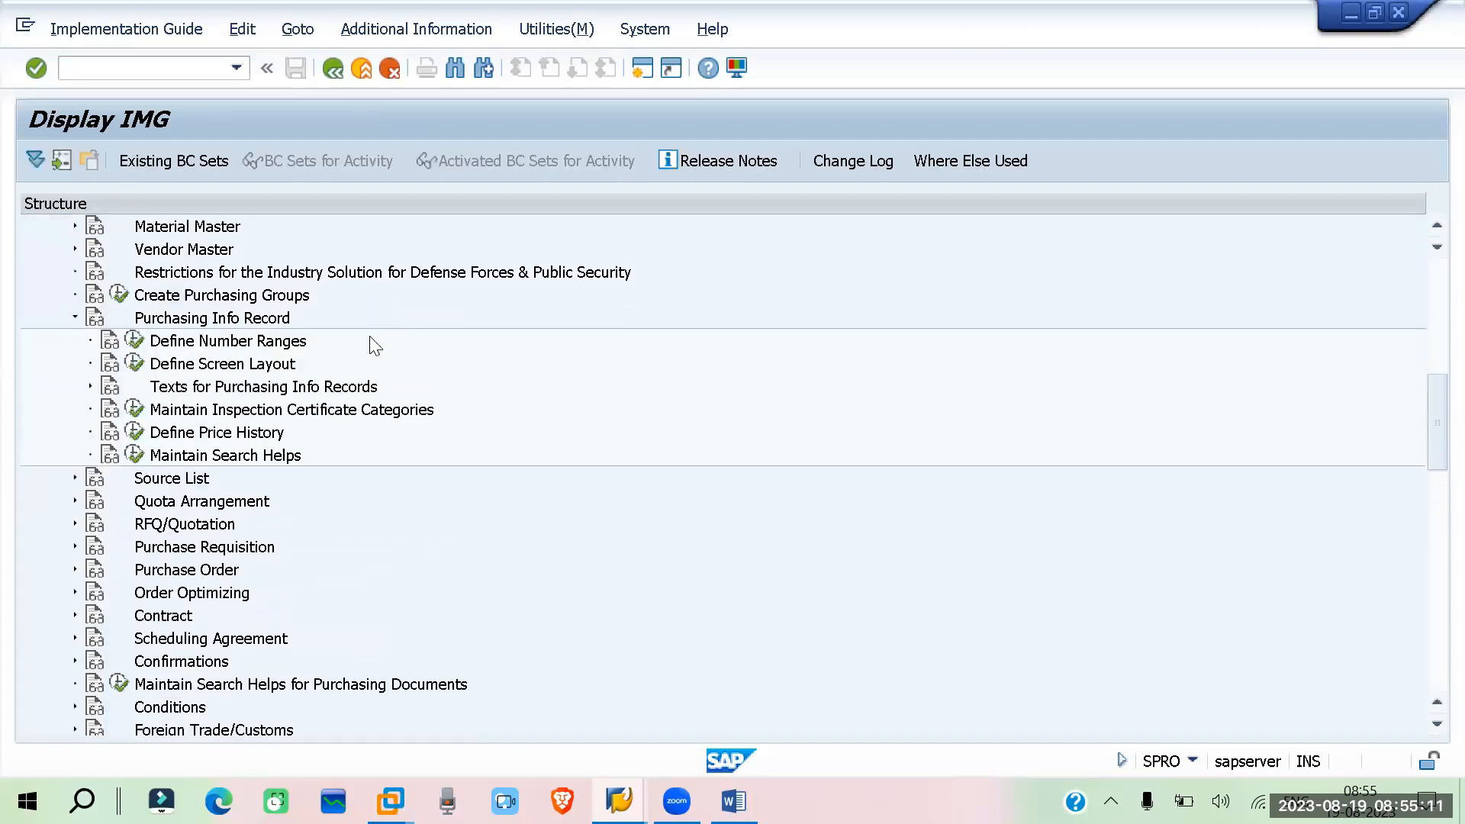
left_click(135, 341)
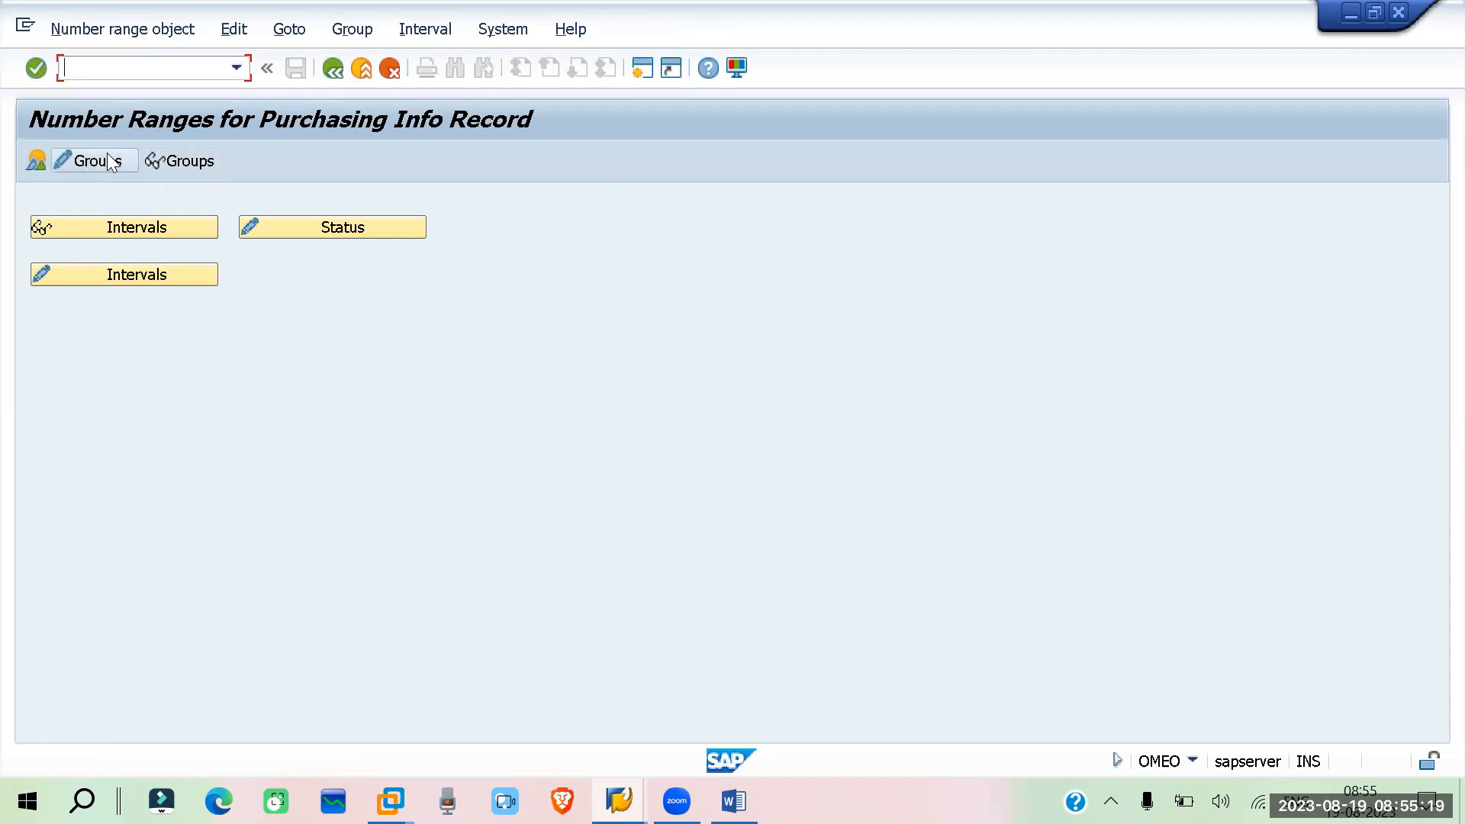
Display the number range object overview of groups for purchasing info records
left_click(180, 165)
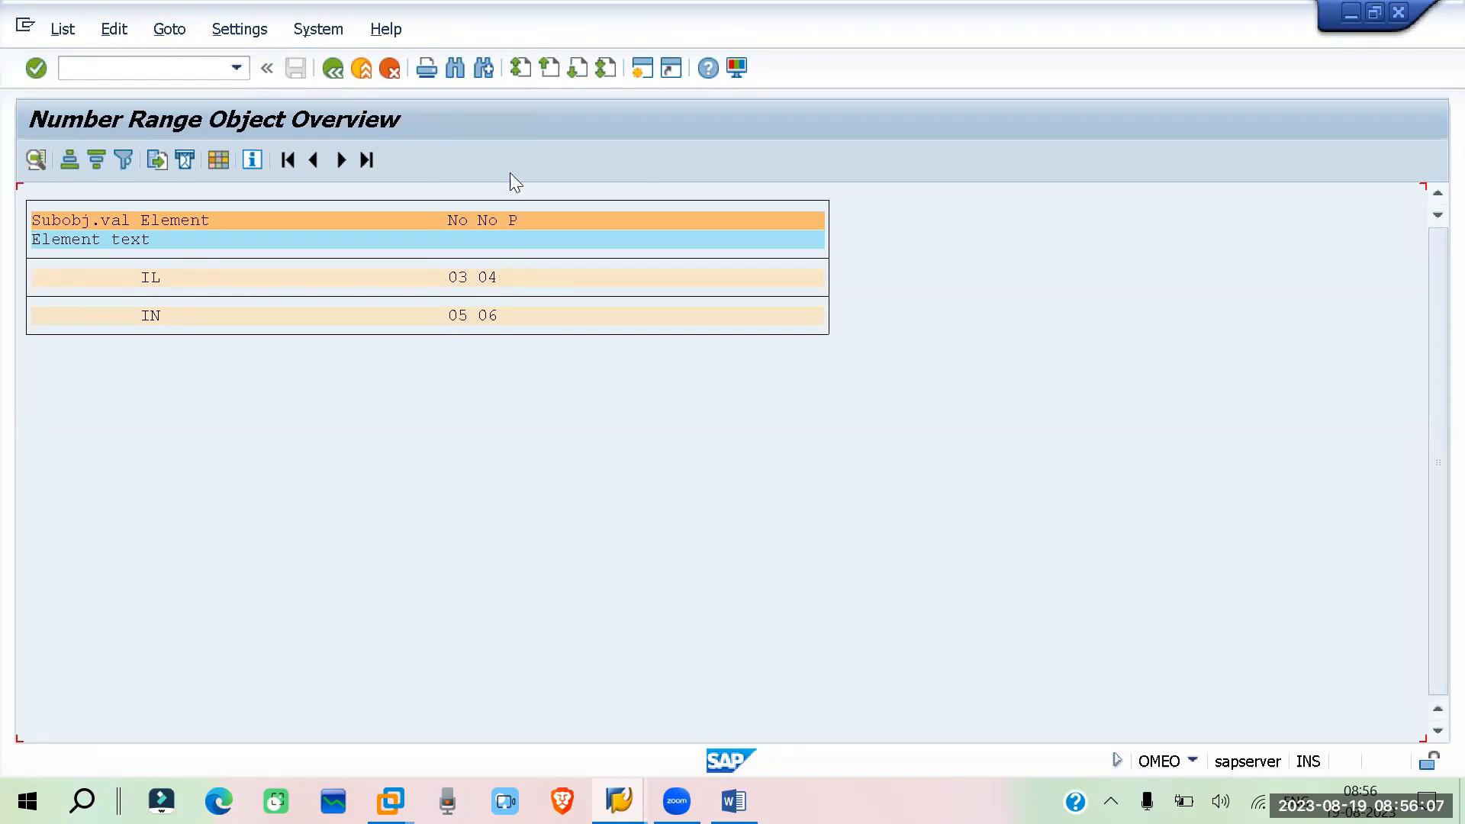
left_click(483, 146)
left_click(332, 68)
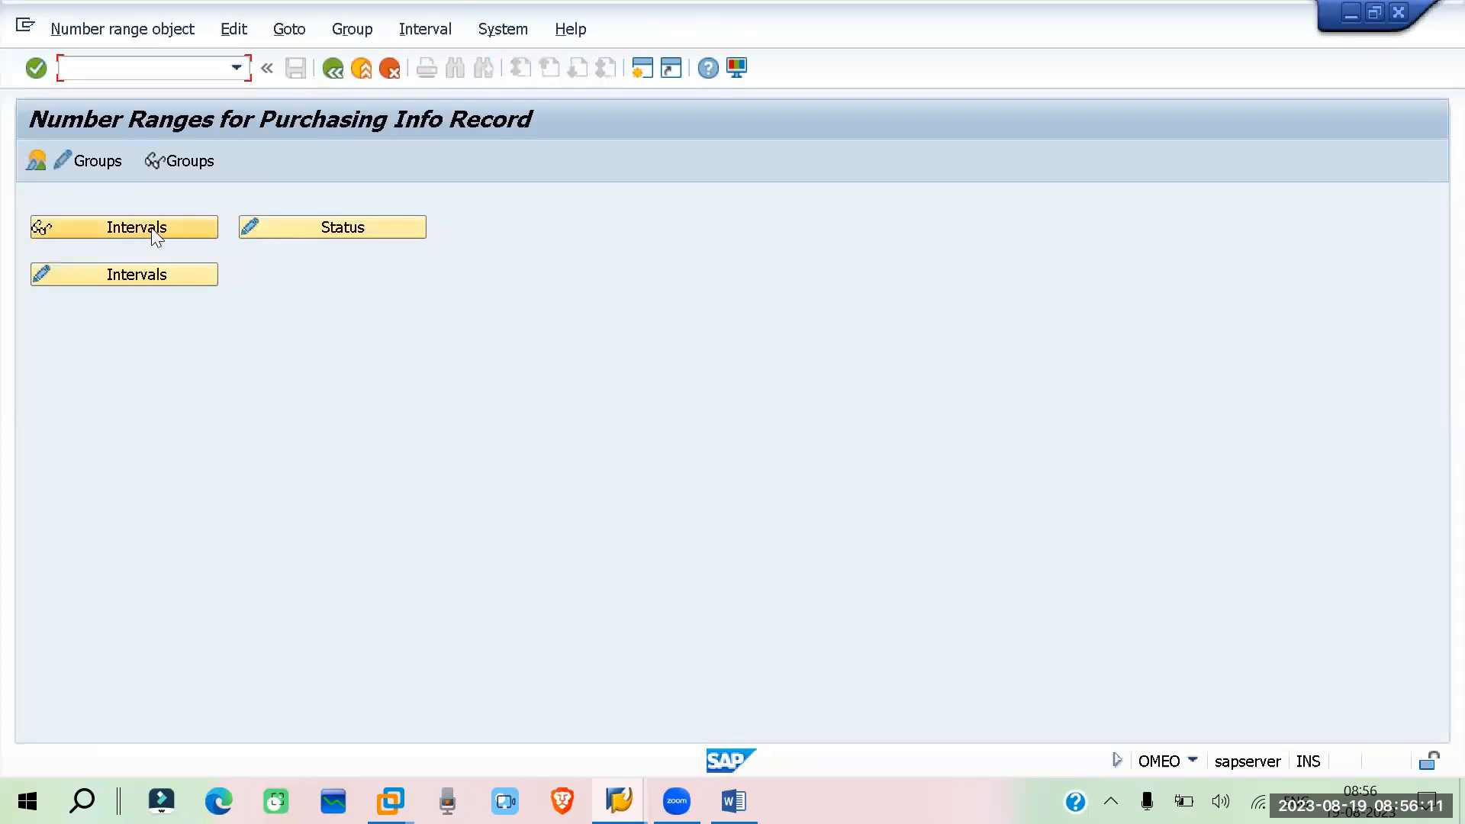
Open the number range groups for change and view the intervals of the stock material group
left_click(101, 160)
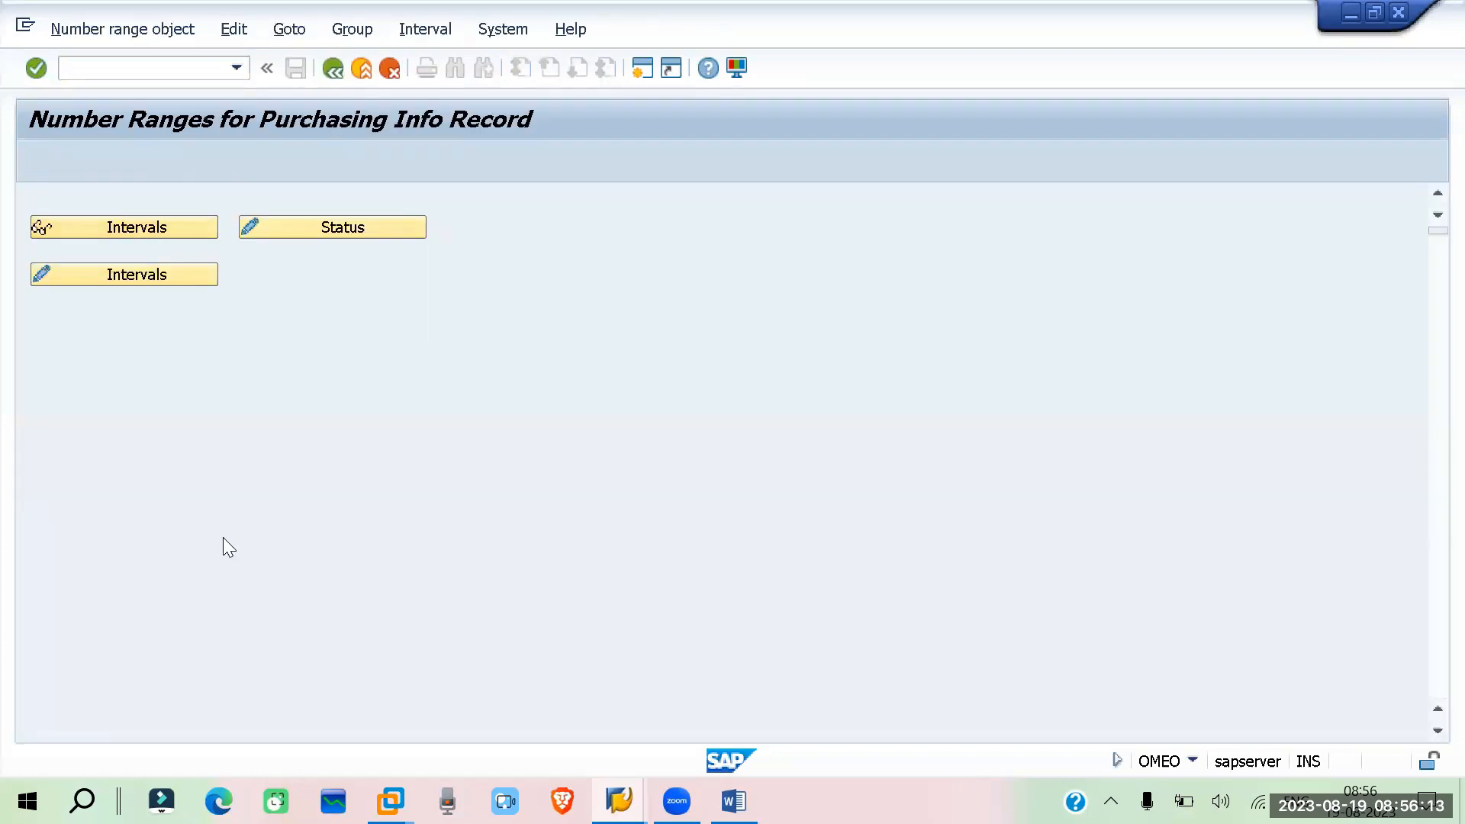
left_click(27, 277)
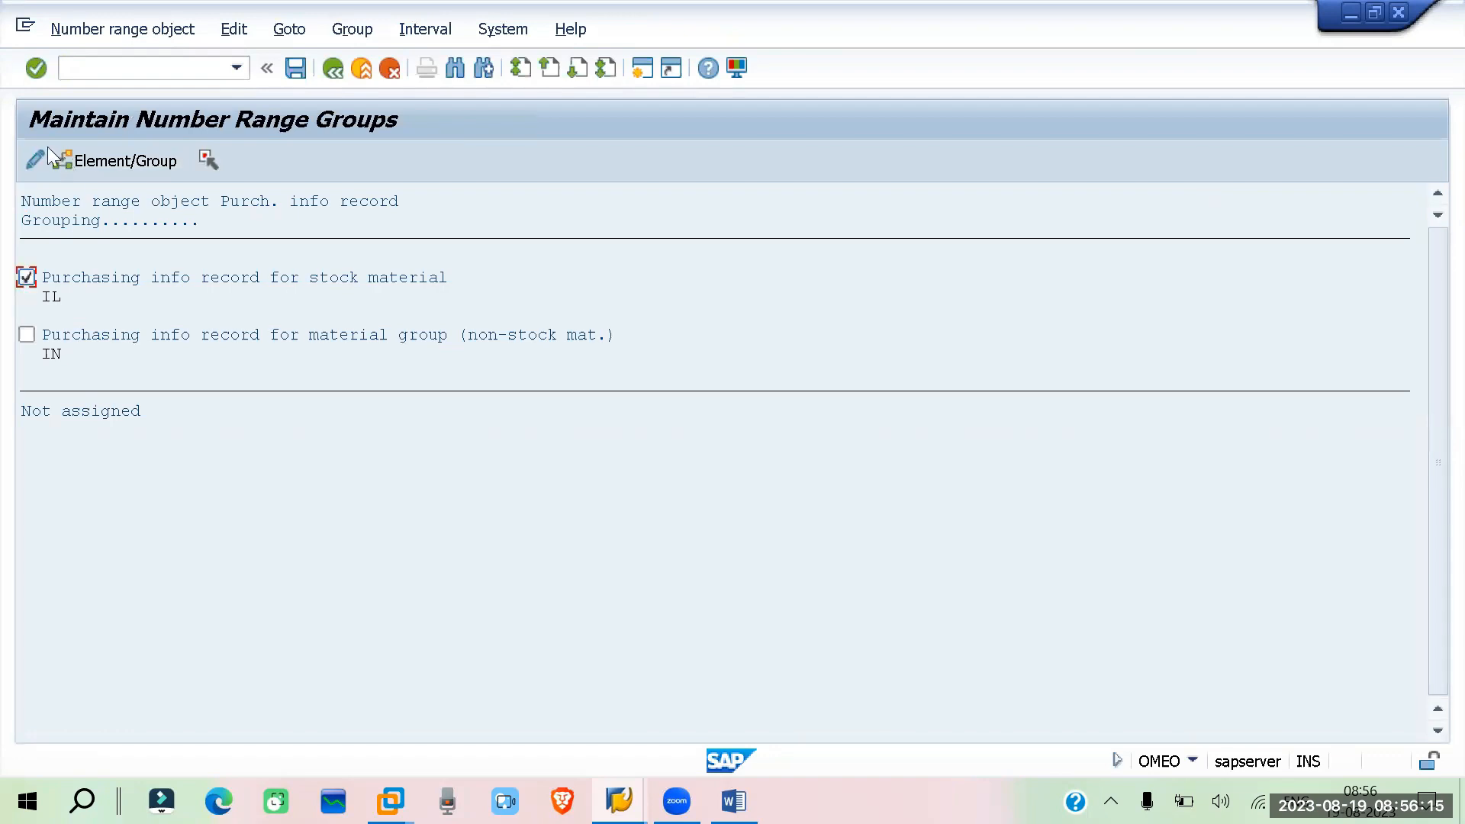
left_click(28, 158)
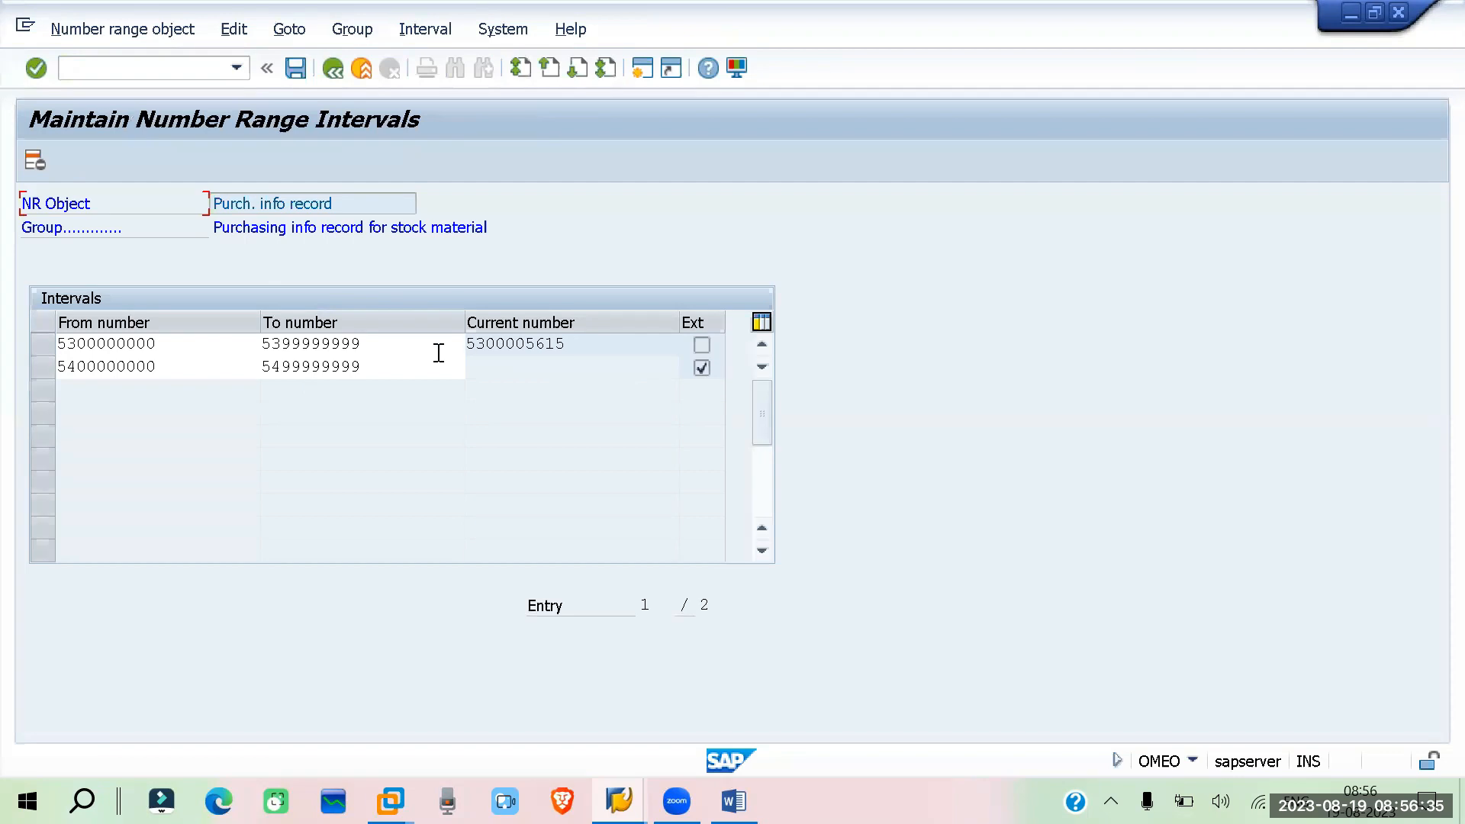
left_click(332, 69)
View the intervals of the material group (non-stock) group and return to the number ranges screen
left_click(27, 336)
left_click(34, 159)
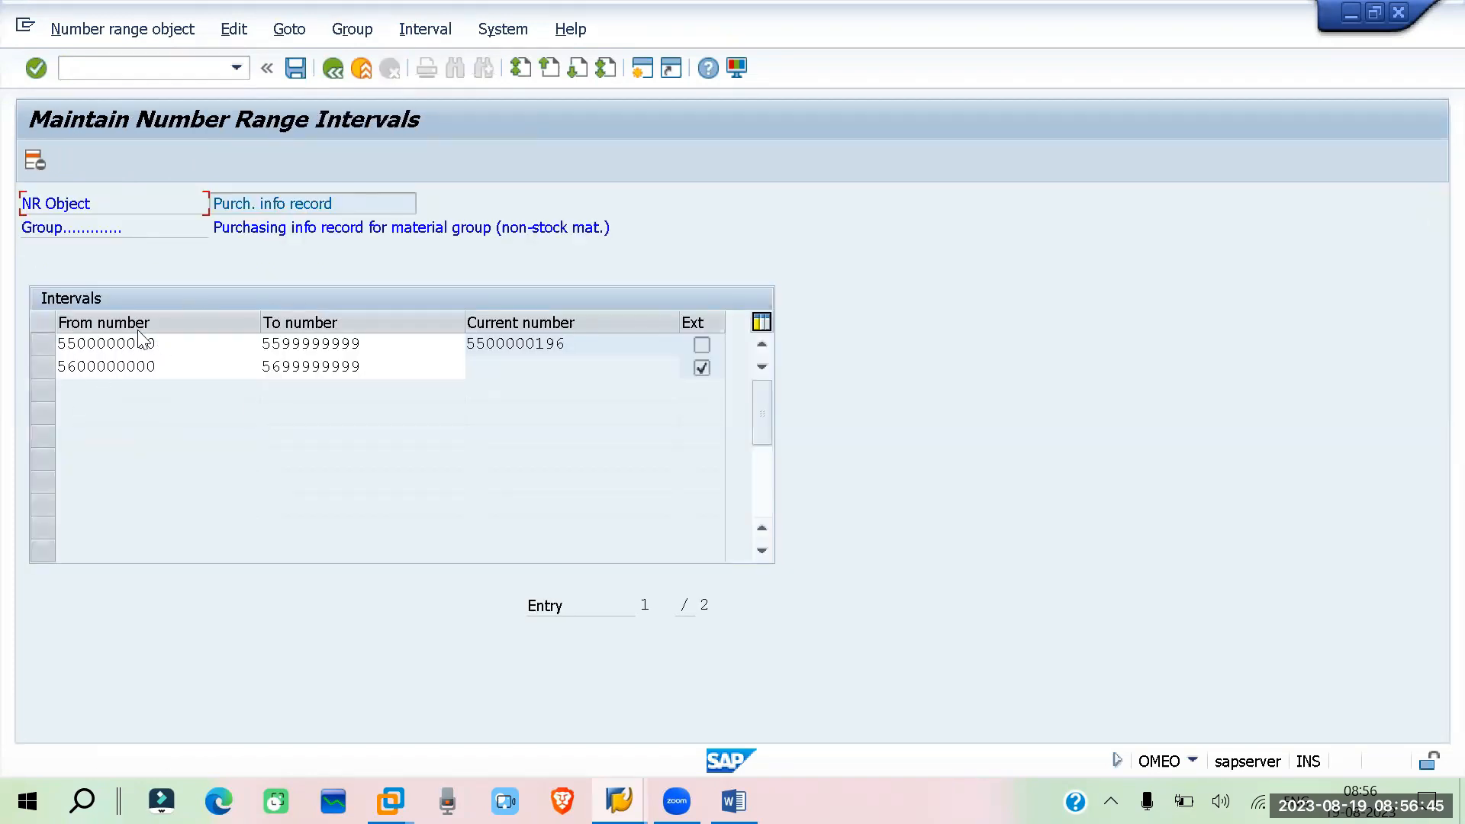
left_click(334, 67)
left_click(332, 69)
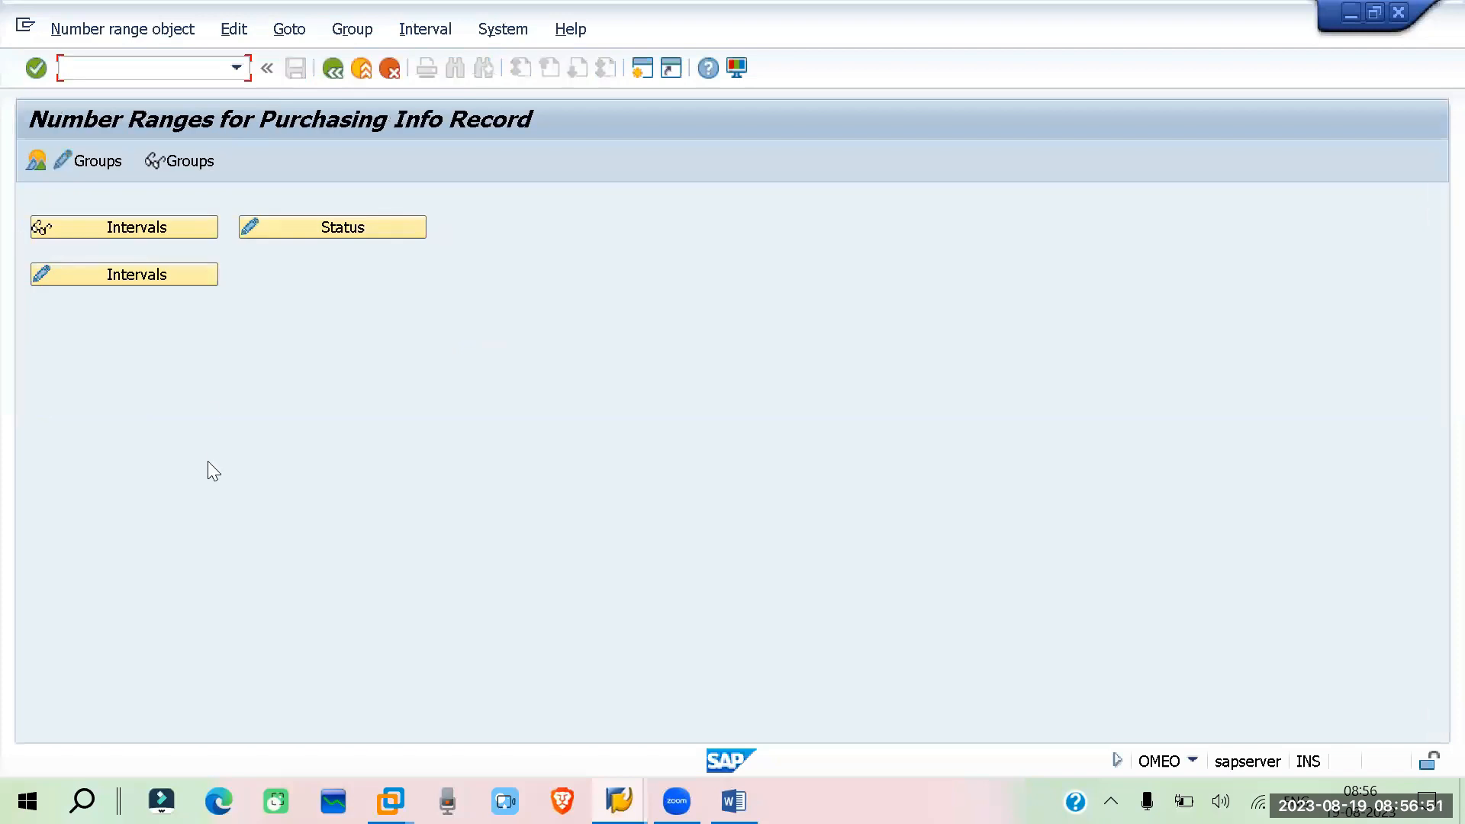
Display all number range intervals of the purchasing info record object
left_click(152, 276)
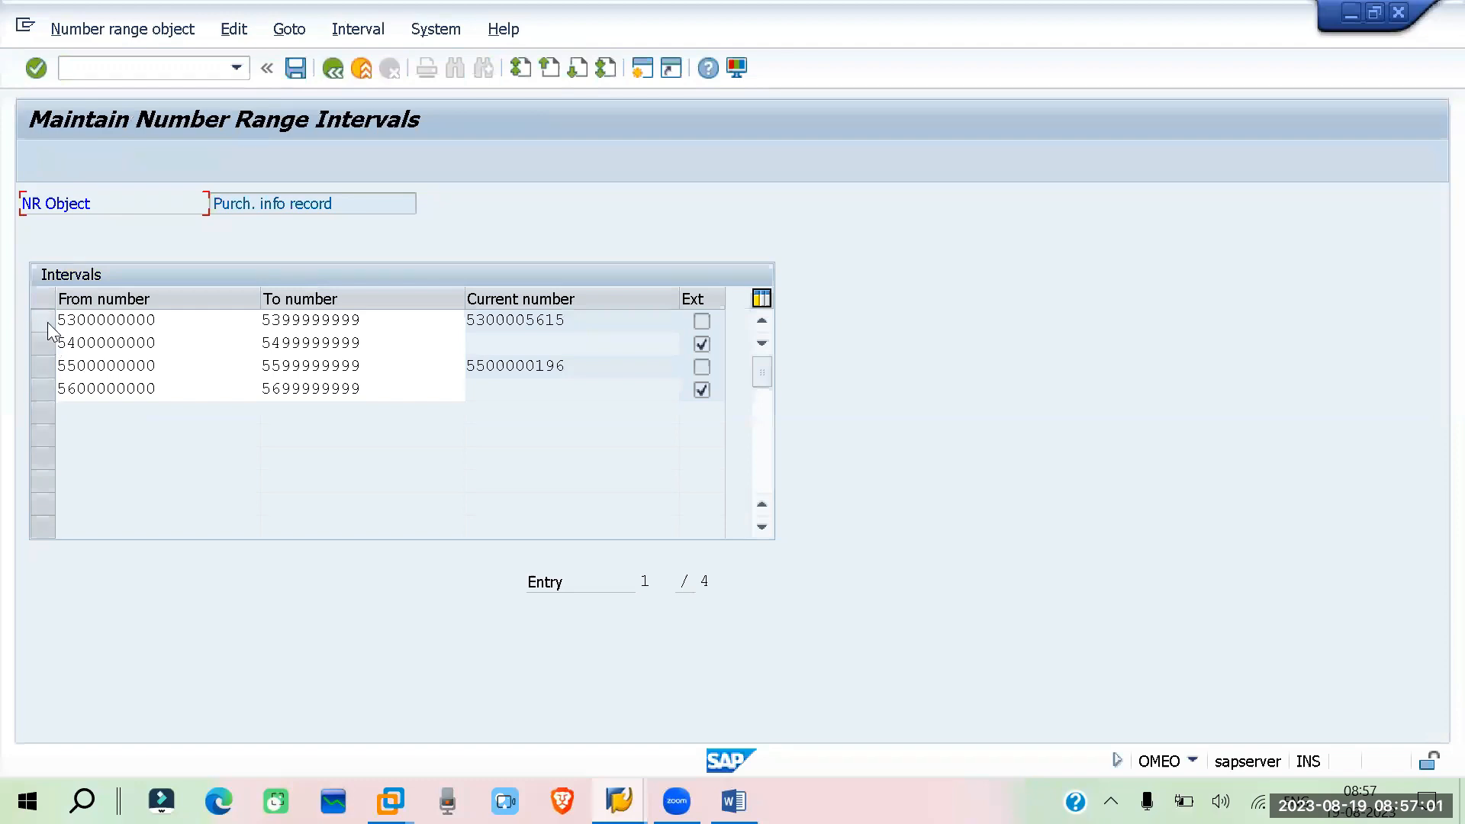
left_click(332, 70)
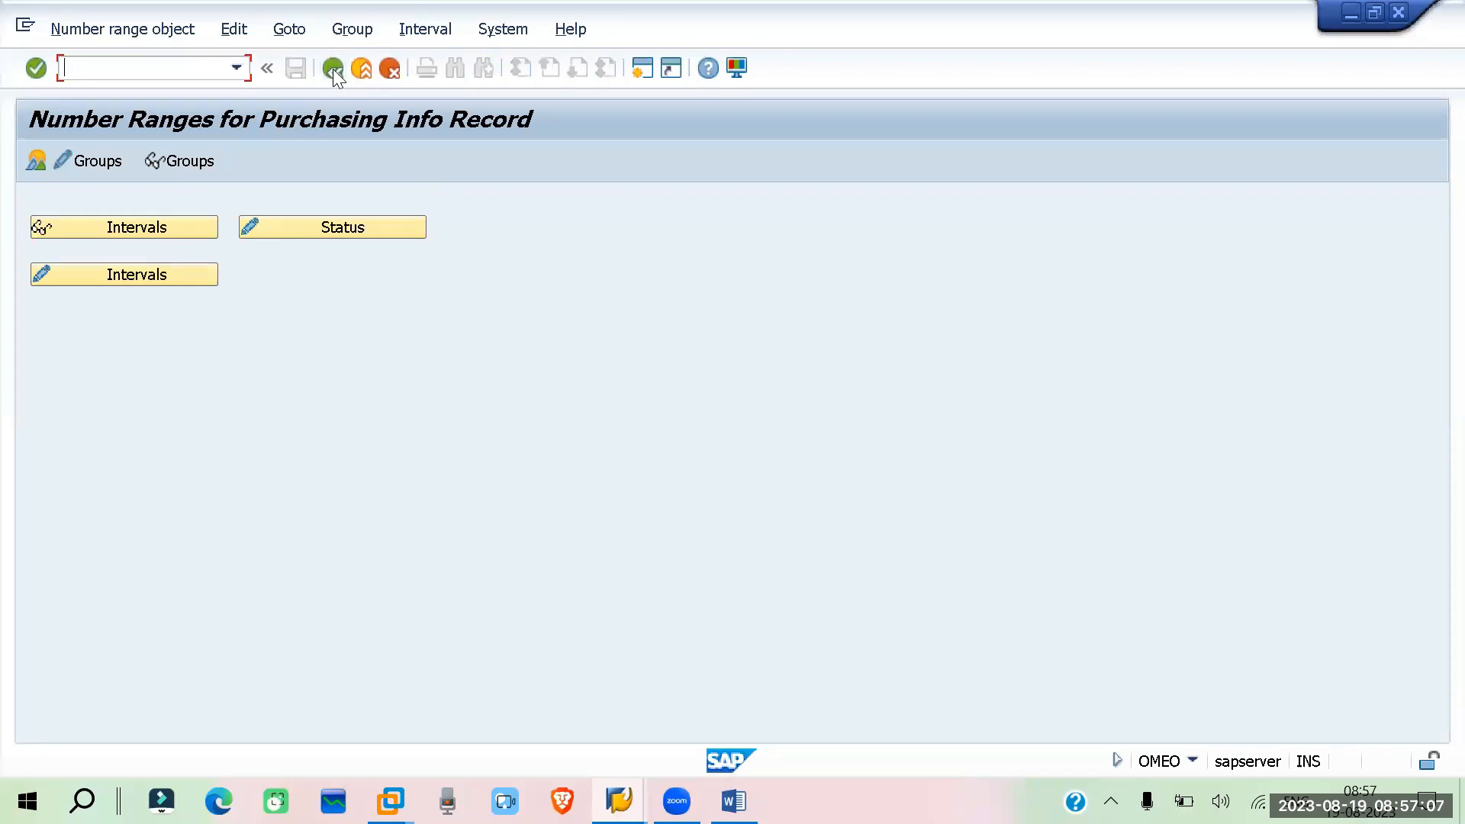
left_click(333, 69)
left_click(136, 339)
Reopen the number range groups and review the stock material group's intervals again
left_click(97, 160)
left_click(27, 277)
left_click(35, 159)
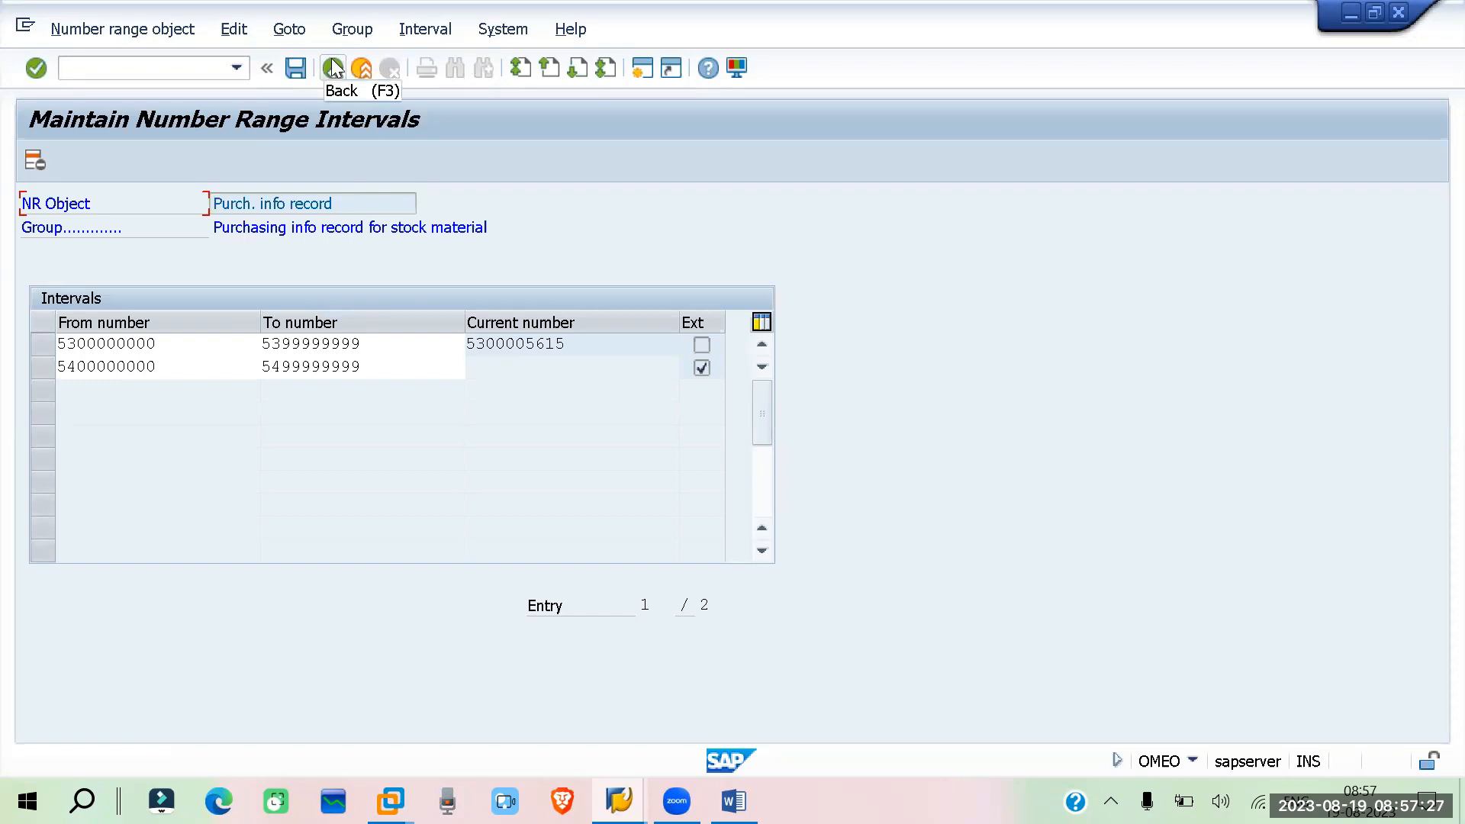
key("F3")
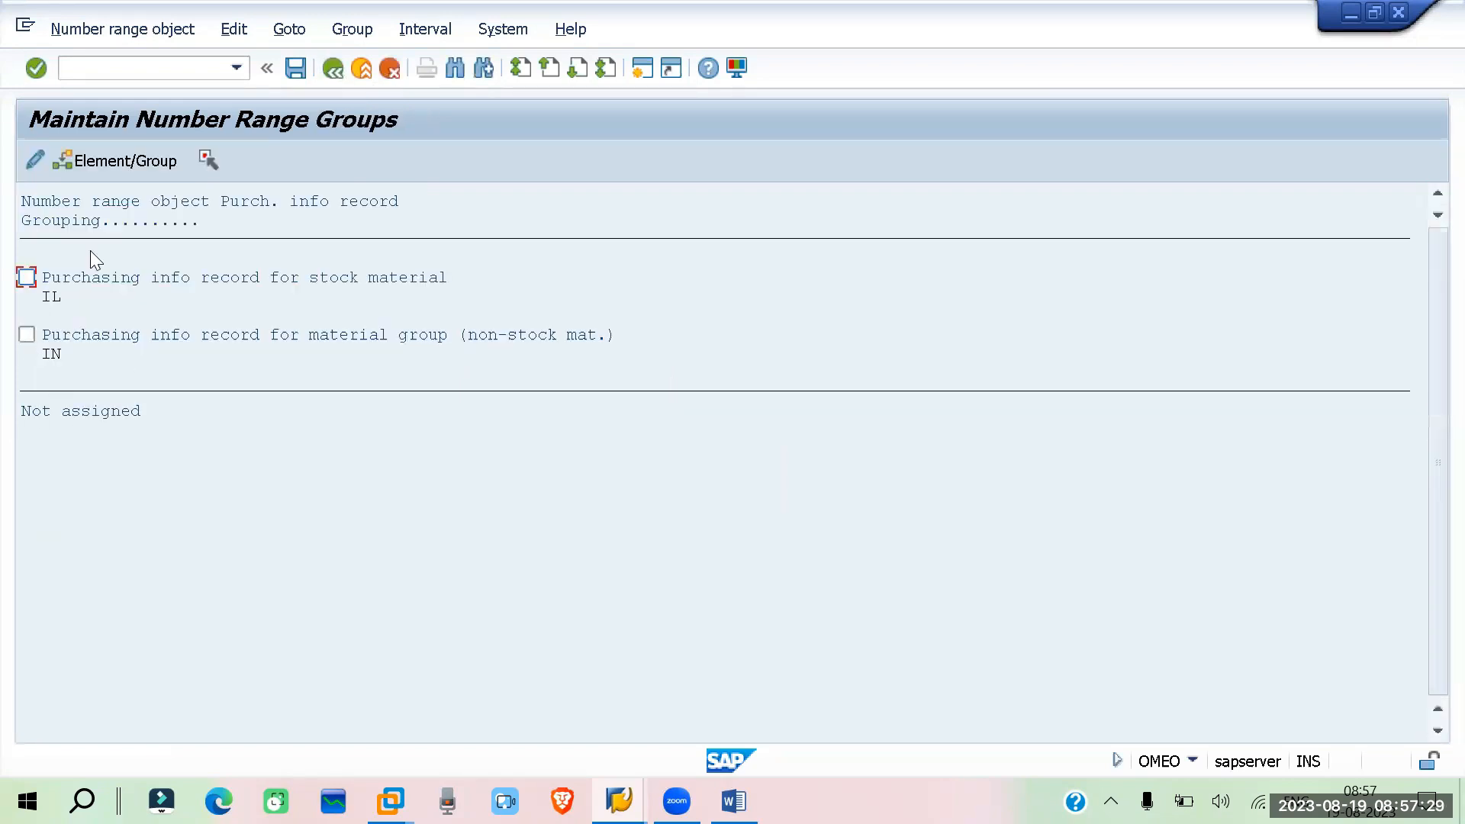
Open the purchasing info record number range intervals in change mode, then return to the IMG structure
left_click(331, 69)
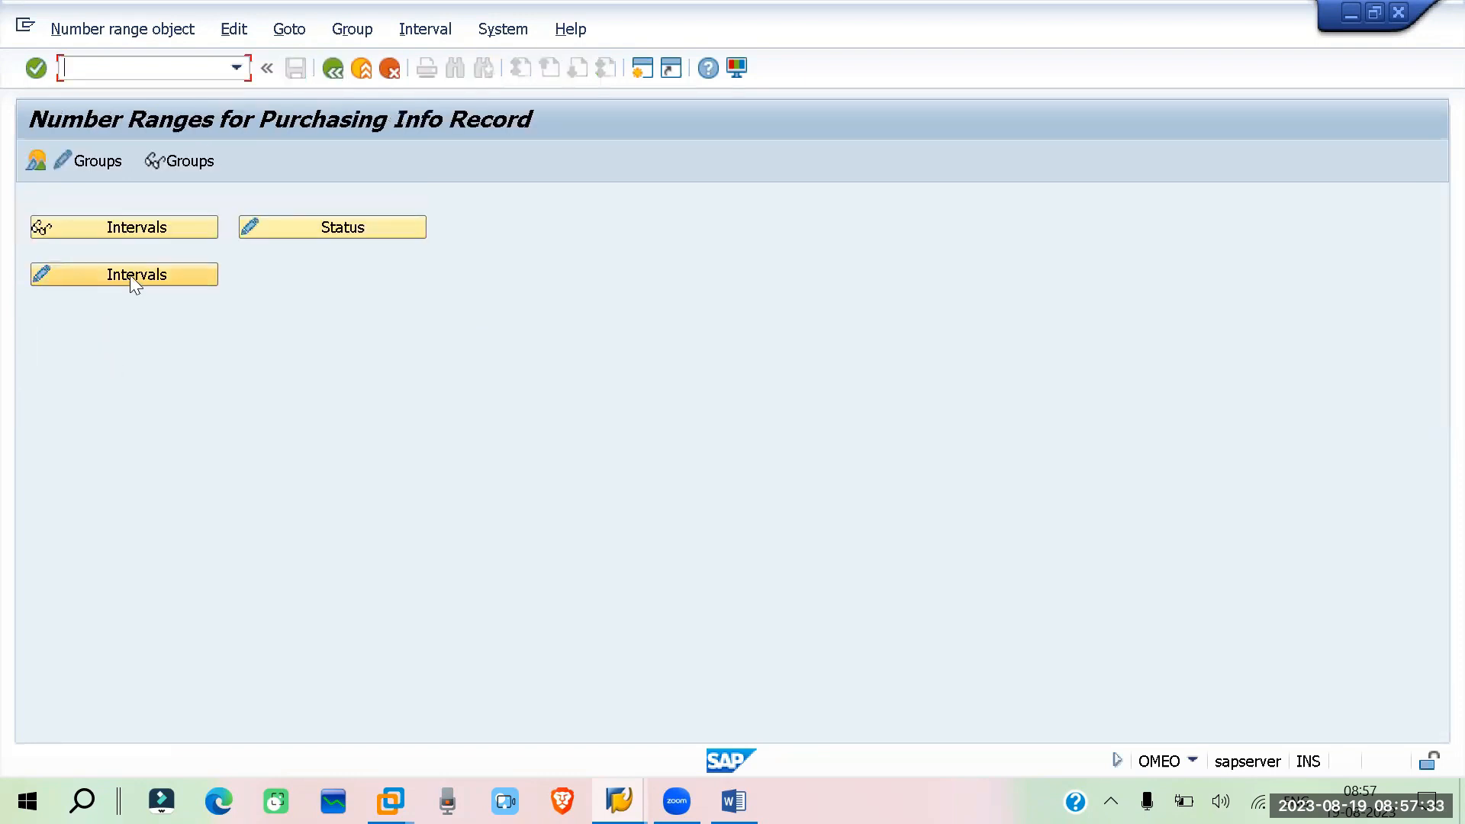
left_click(132, 276)
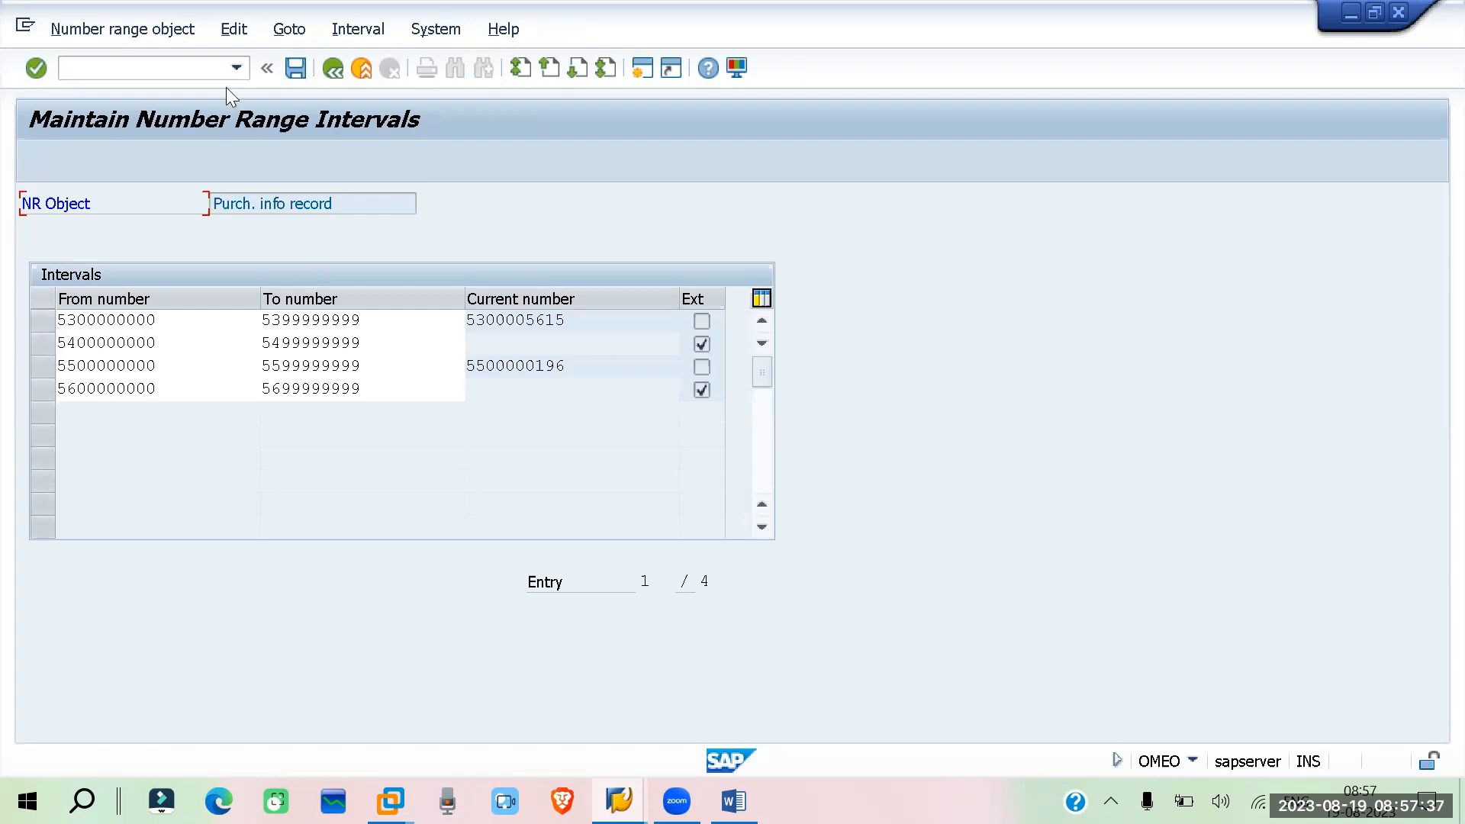
left_click(333, 69)
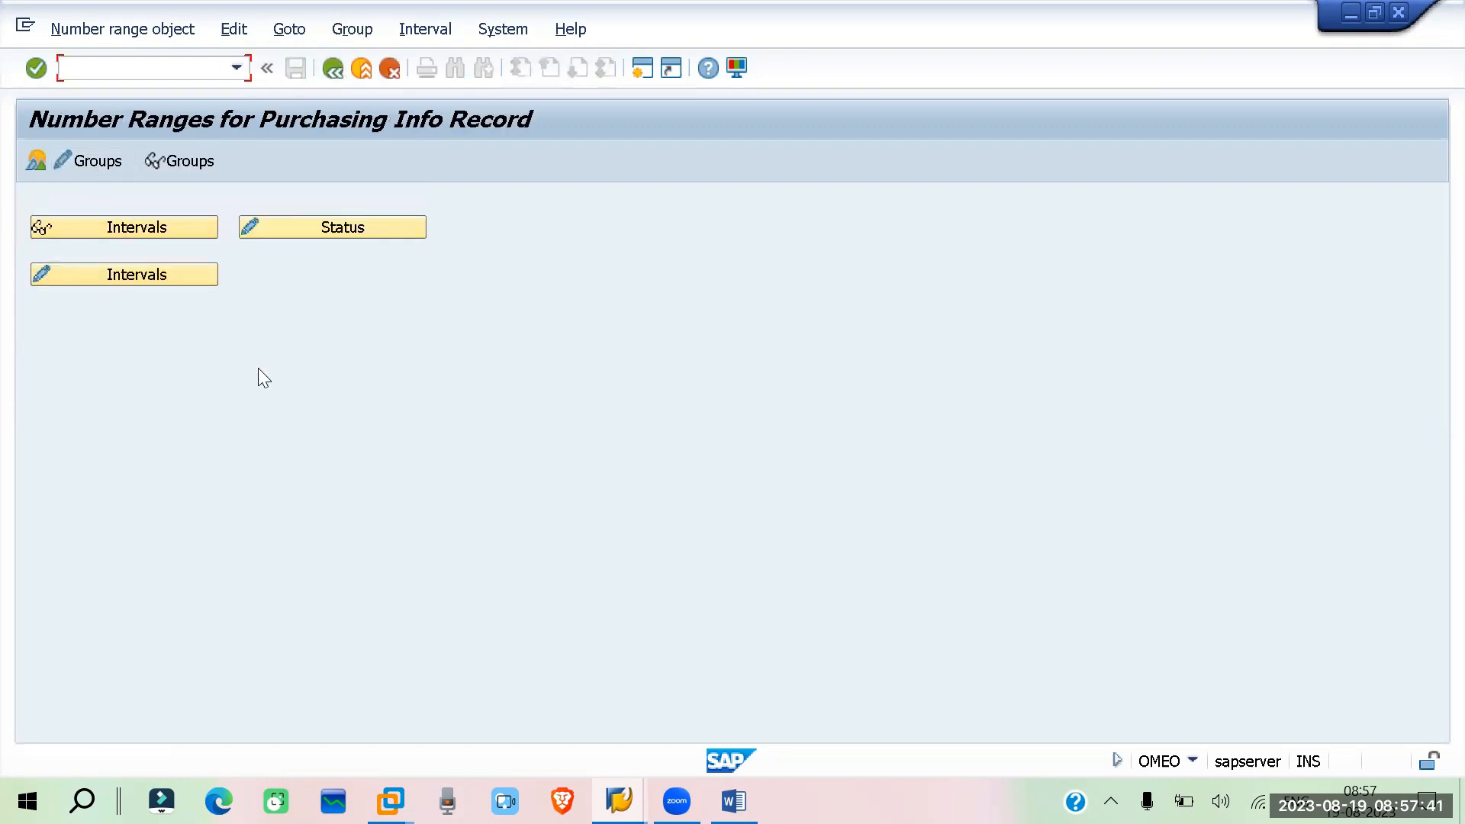
left_click(330, 69)
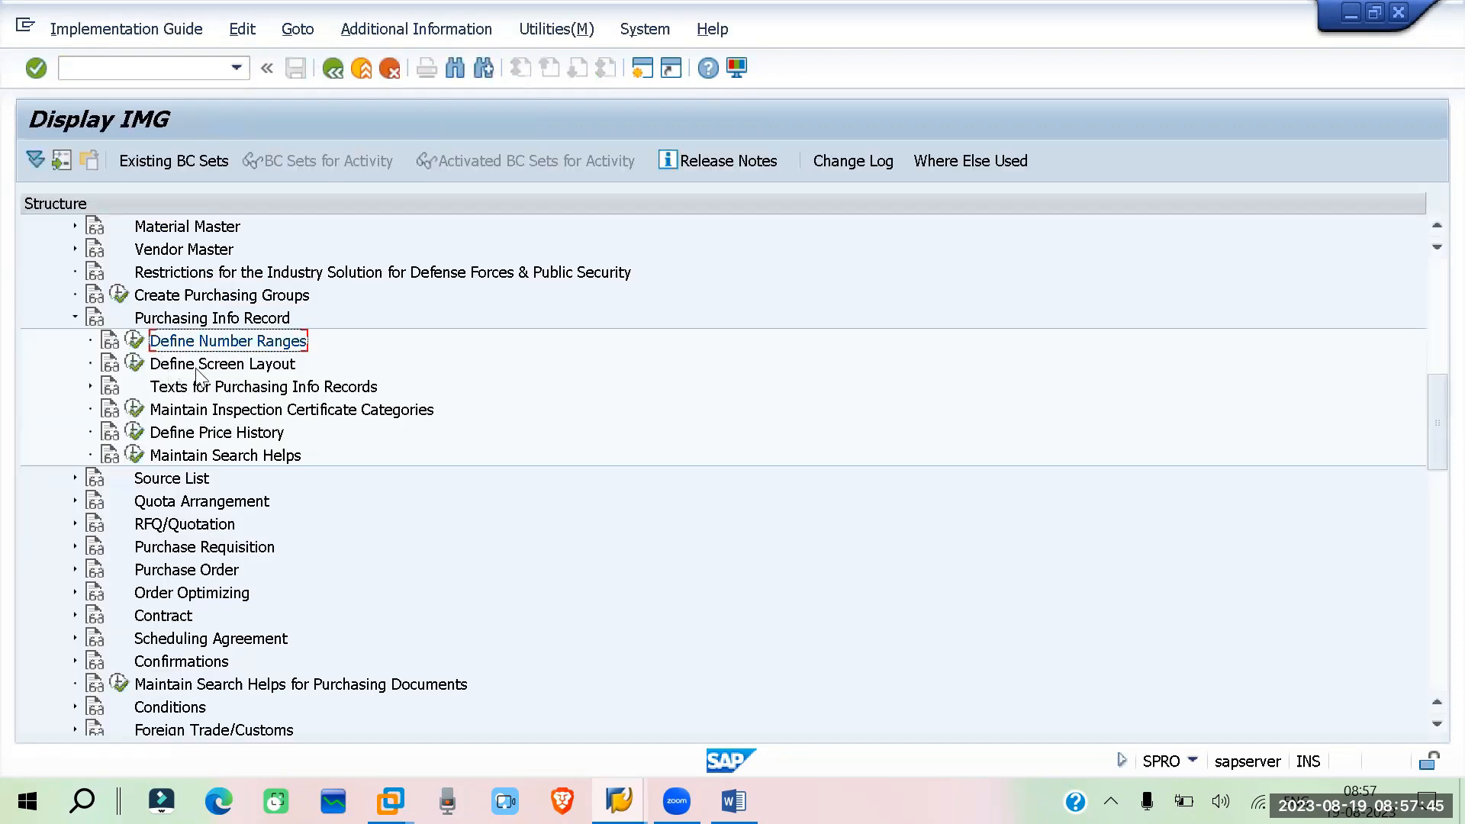
Open Define Screen Layout for info records and display the field selection groups of key ME15
left_click(135, 365)
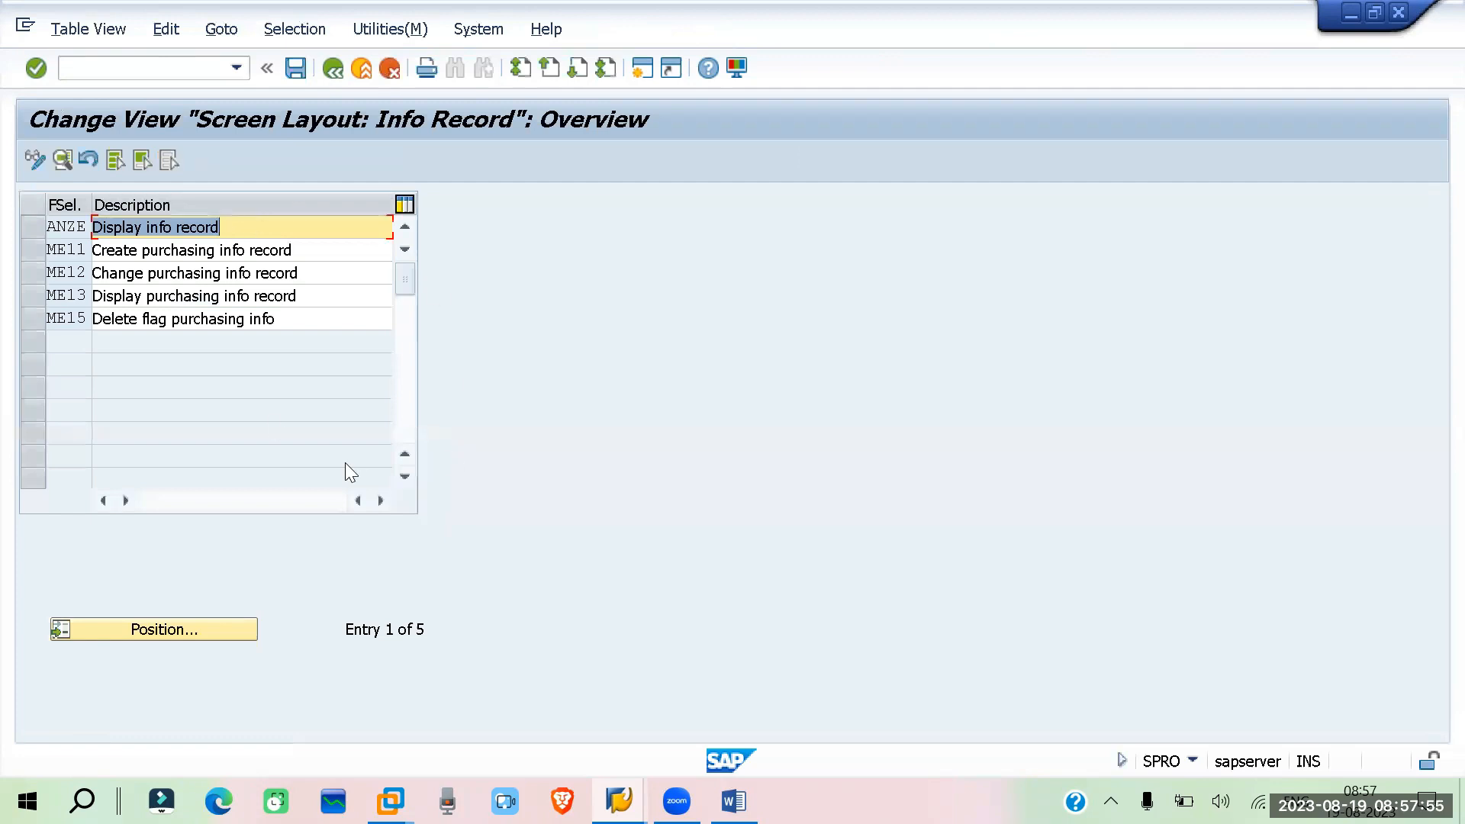
left_click_drag(25, 253, 34, 319)
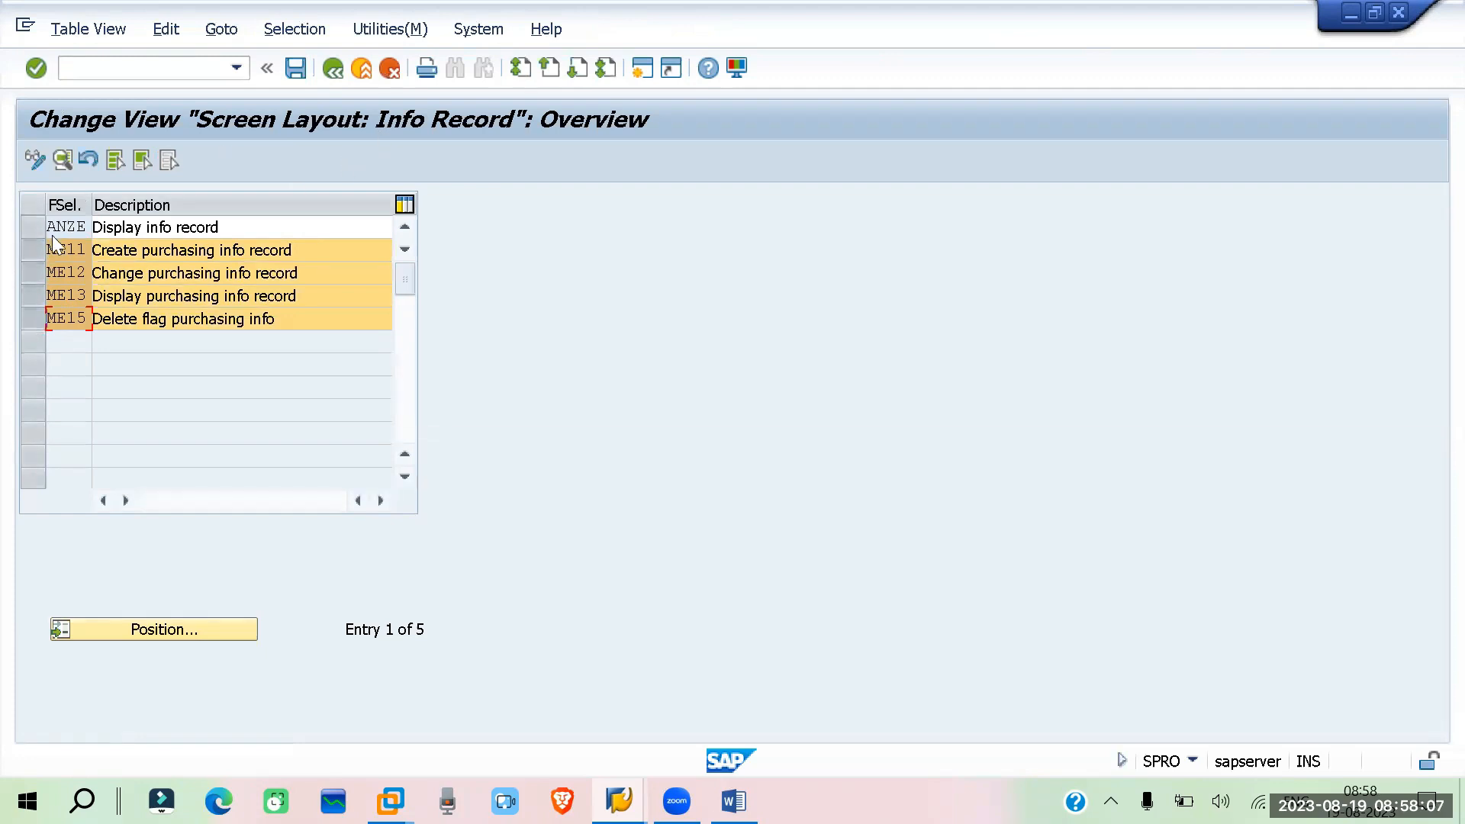
left_click(34, 275)
left_click(28, 296)
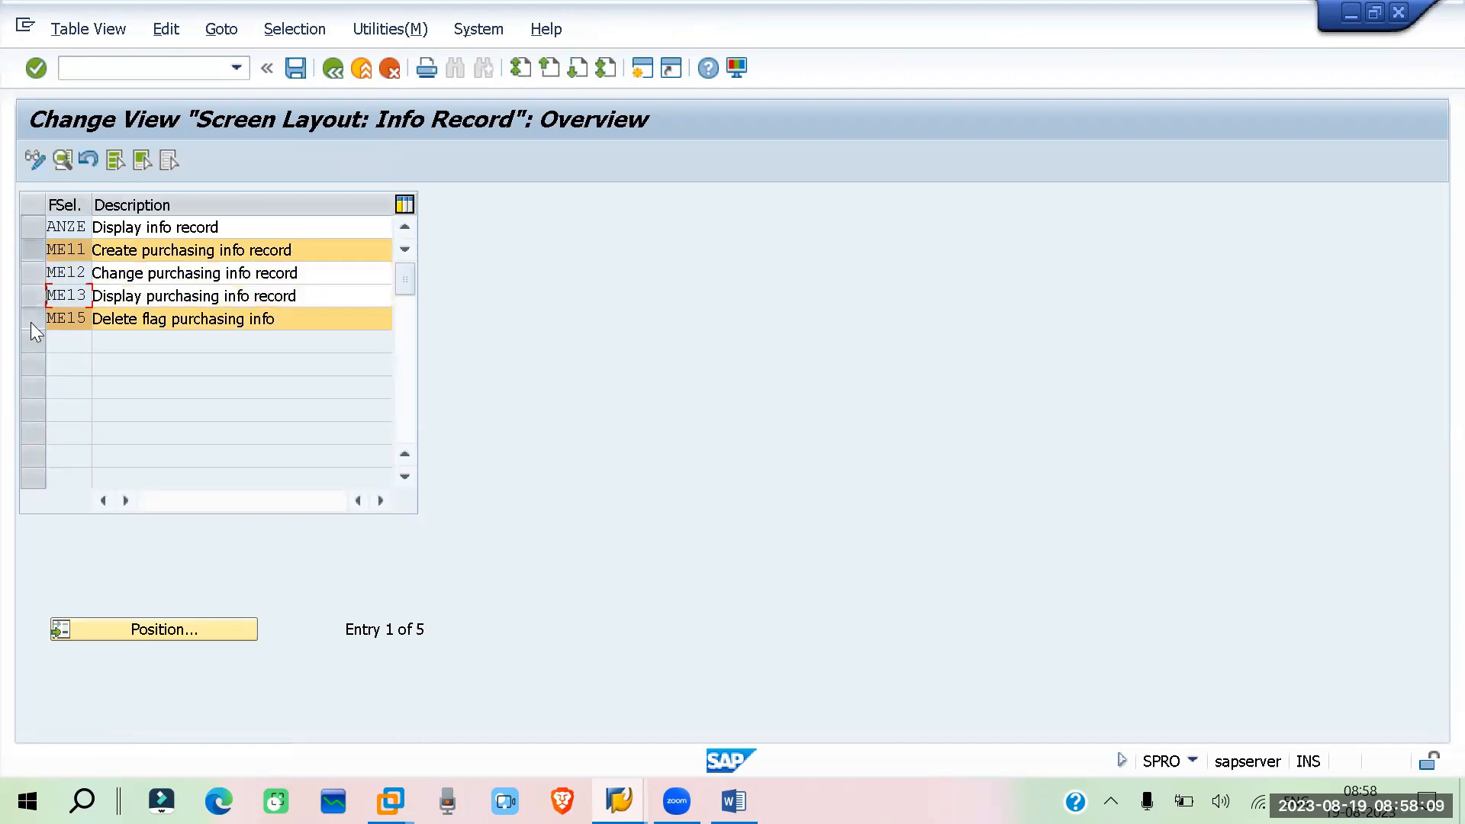
left_click(30, 319)
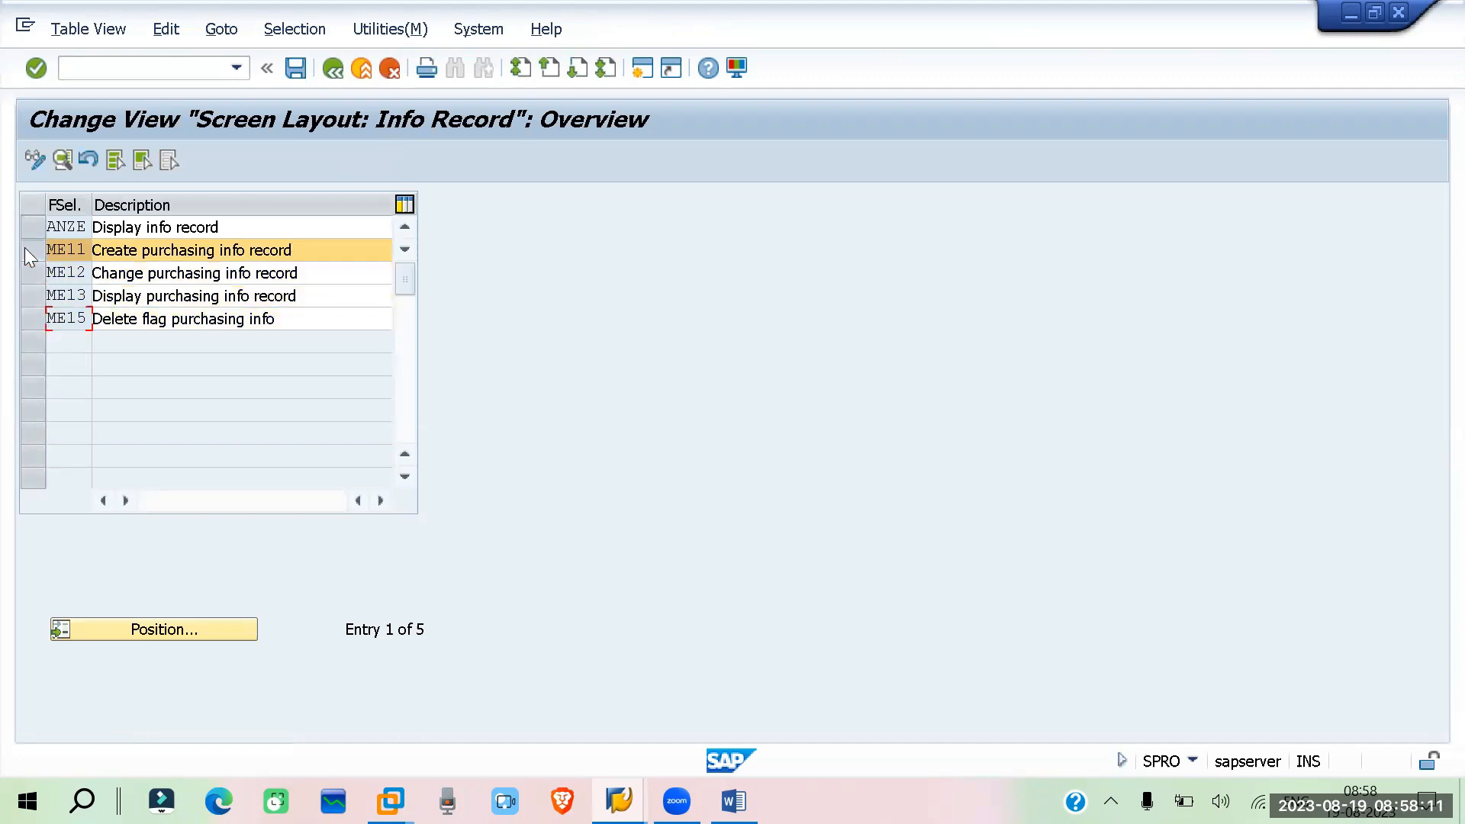
left_click(58, 161)
double_click(21, 324)
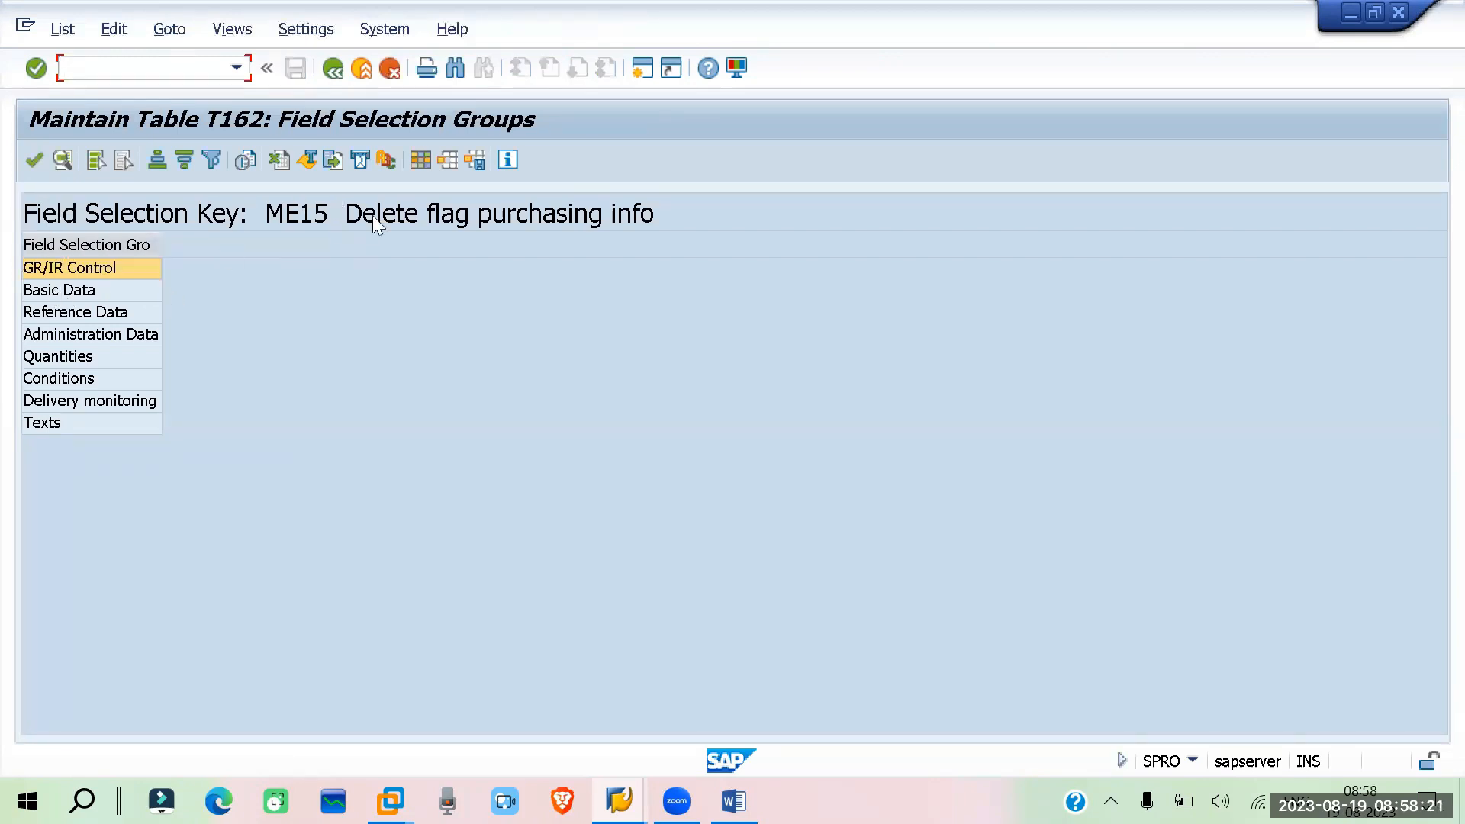
Review the GR/IR Control and Basic Data field selections of key ME15
double_click(58, 267)
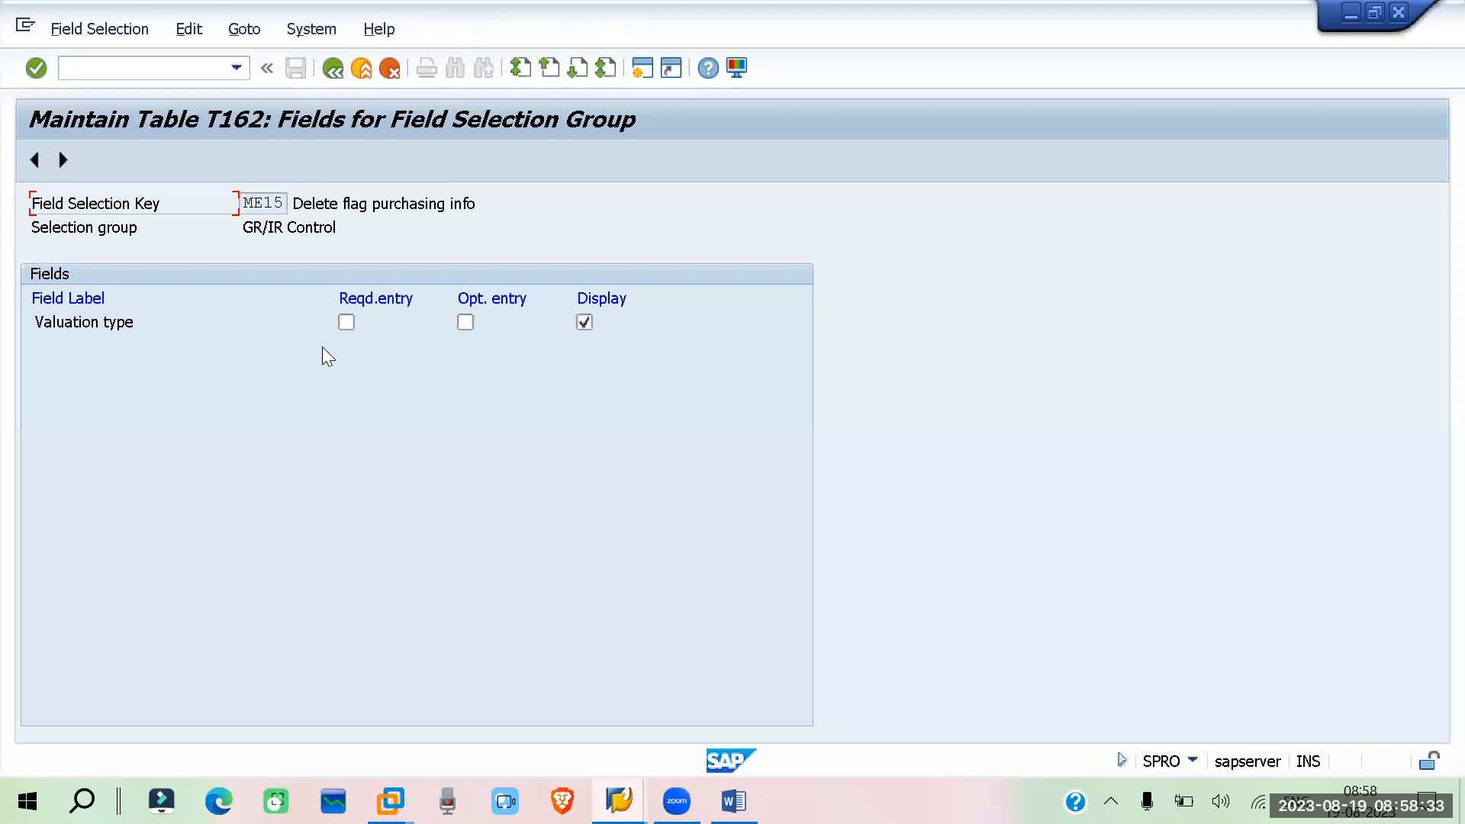
left_click(333, 69)
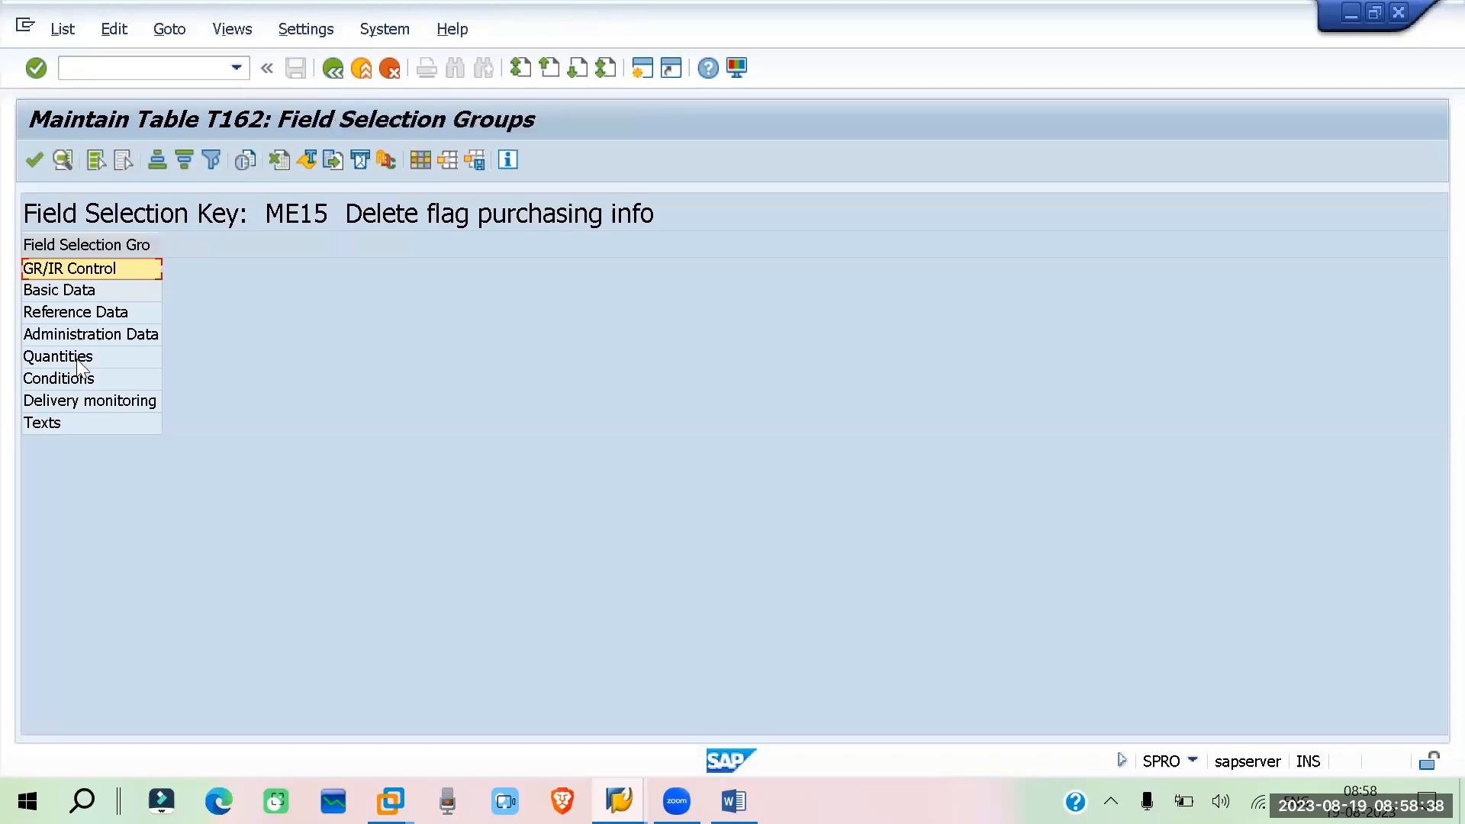
left_click(70, 291)
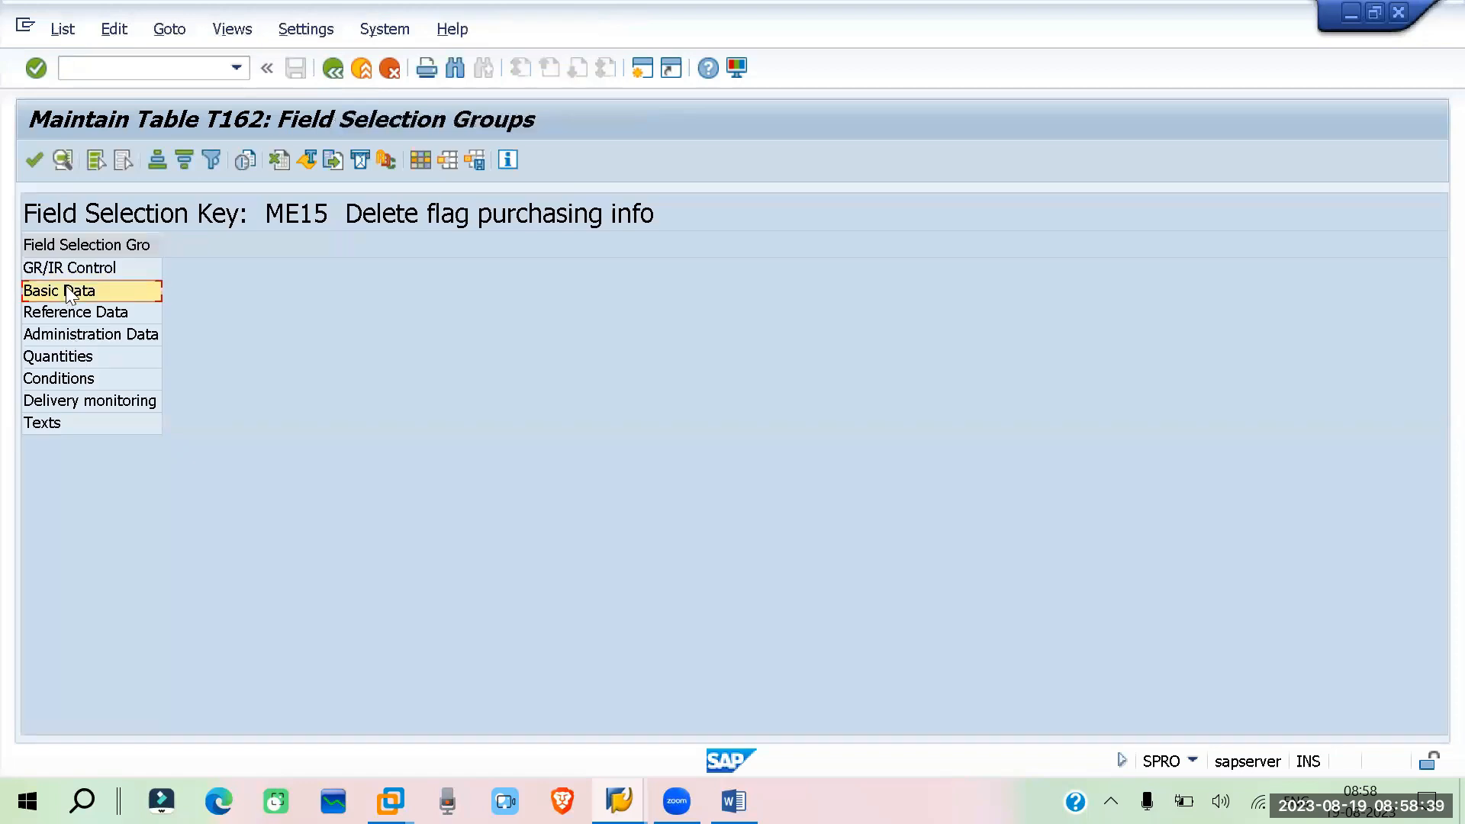
left_click(33, 160)
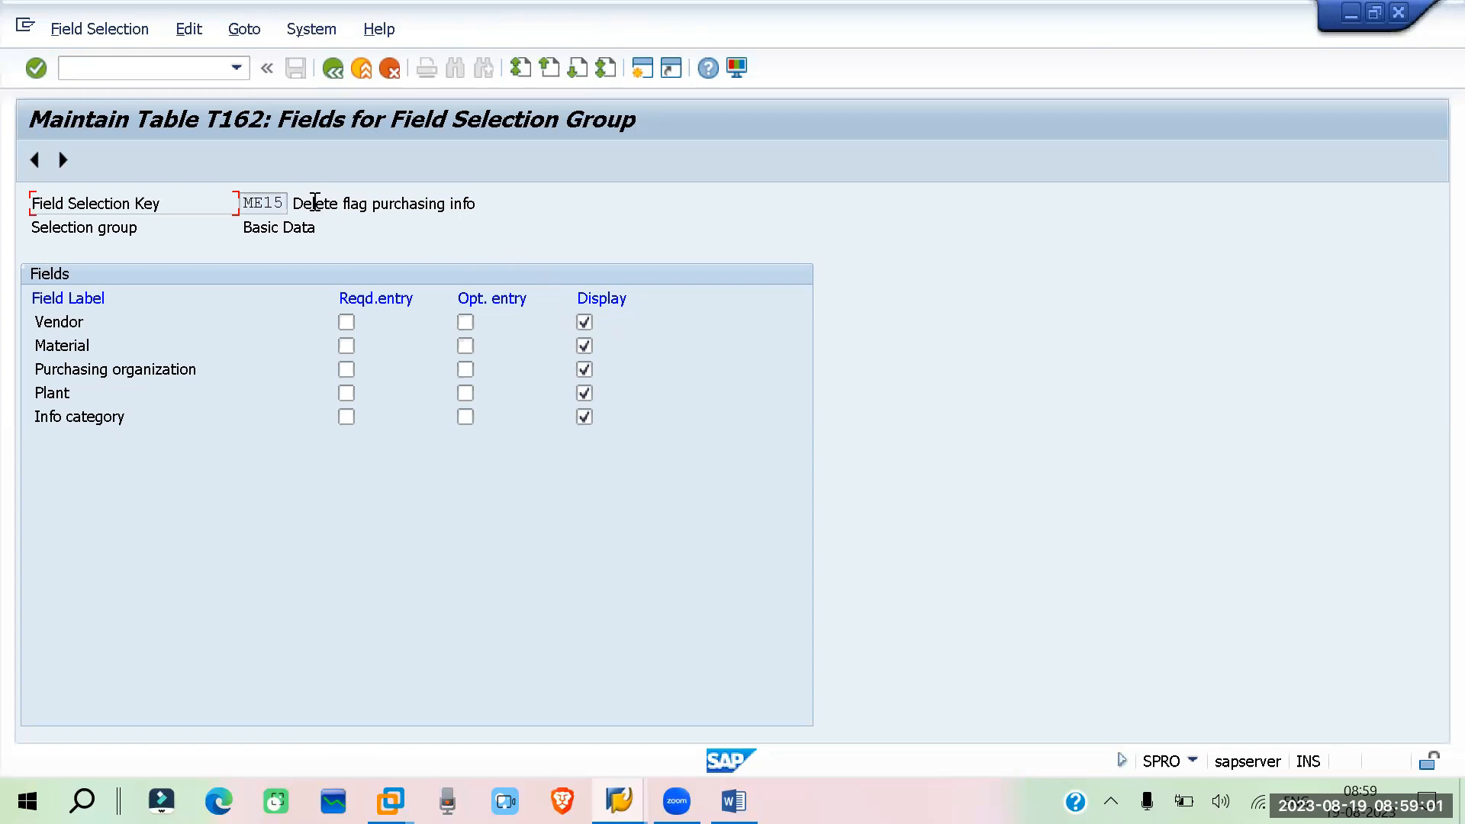
left_click(333, 71)
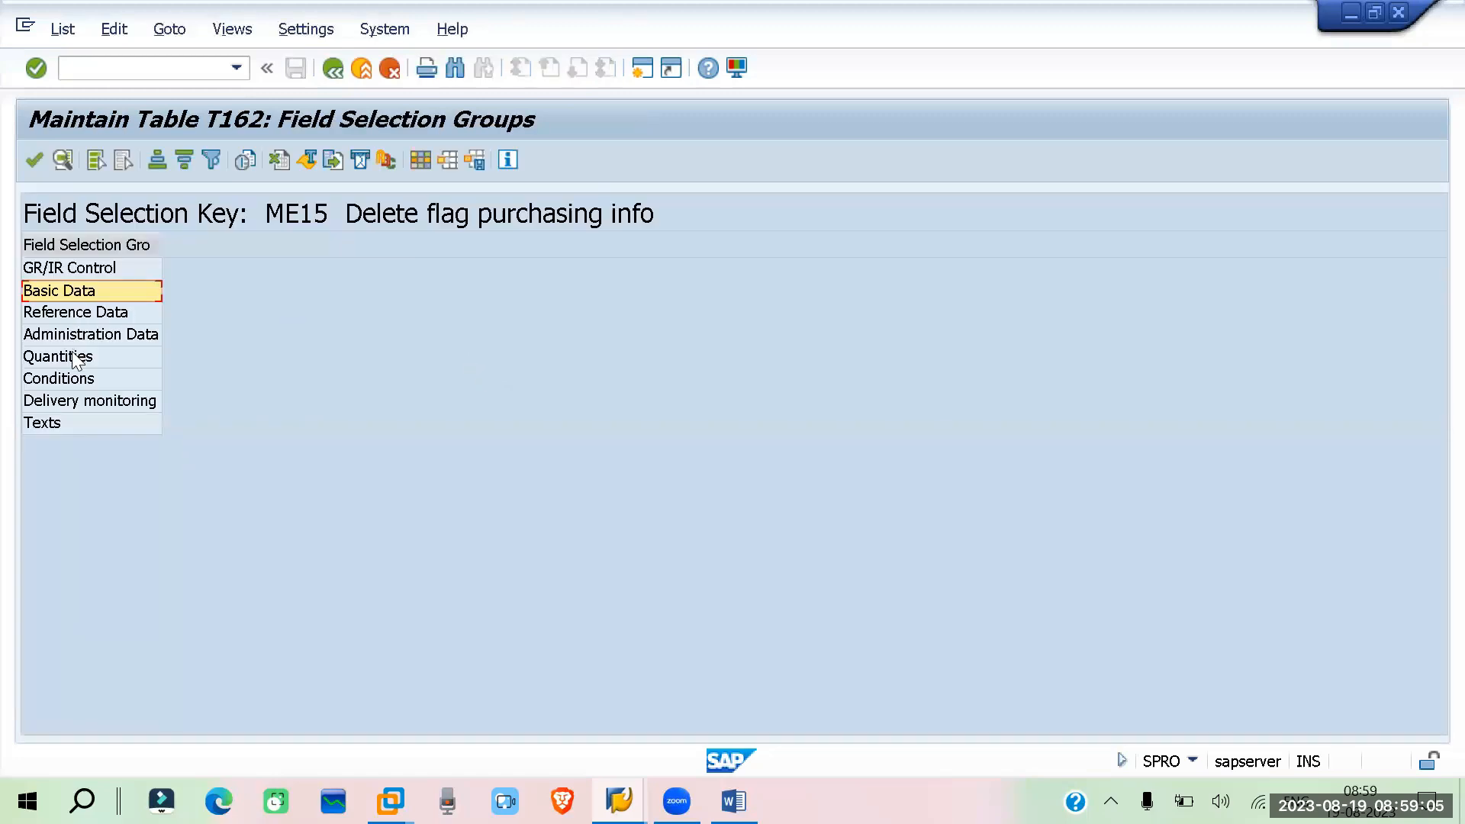
Review the Conditions field selections of ME15 and return to the screen layout overview
double_click(70, 379)
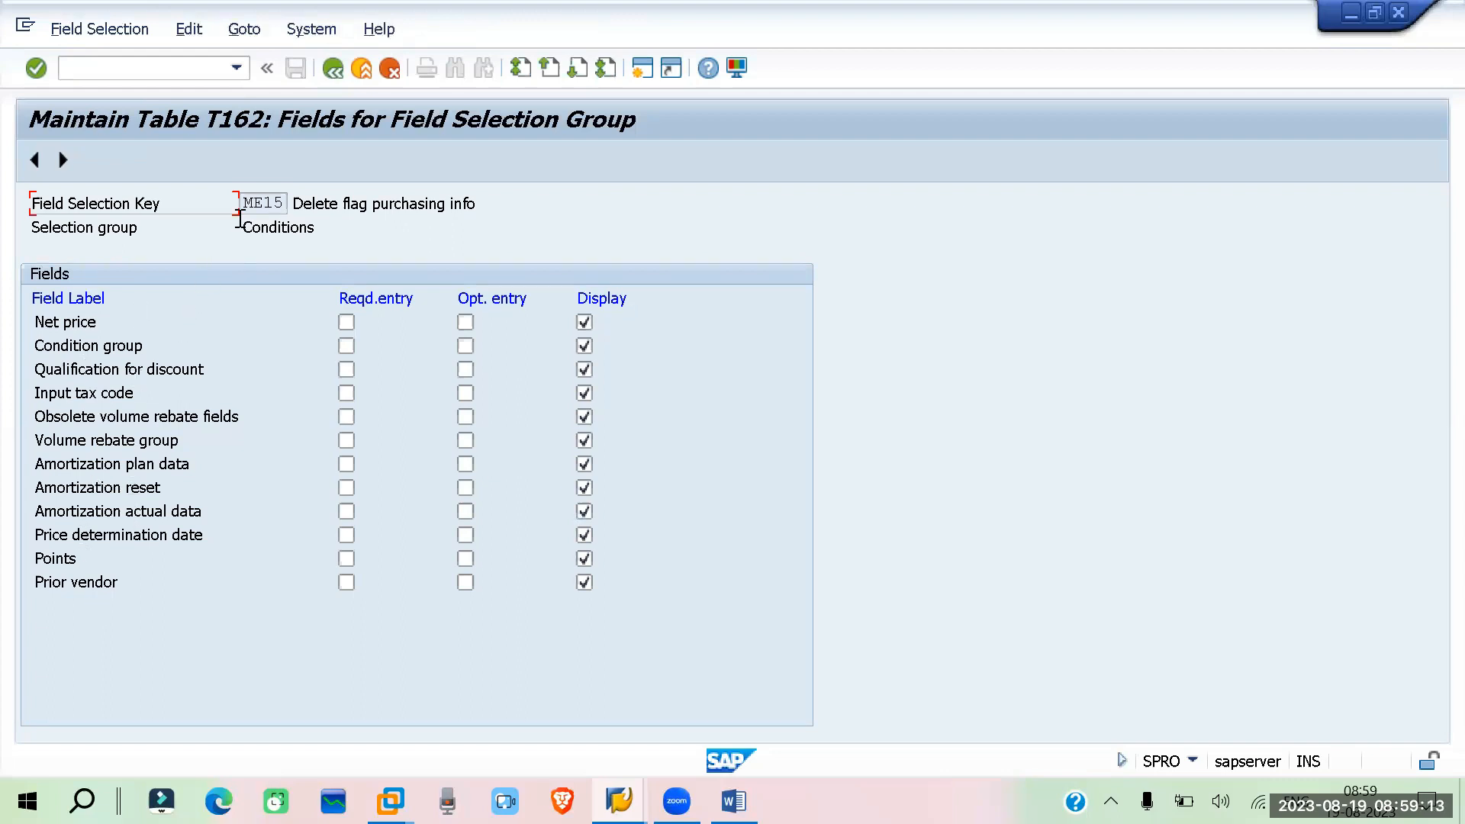
left_click(334, 68)
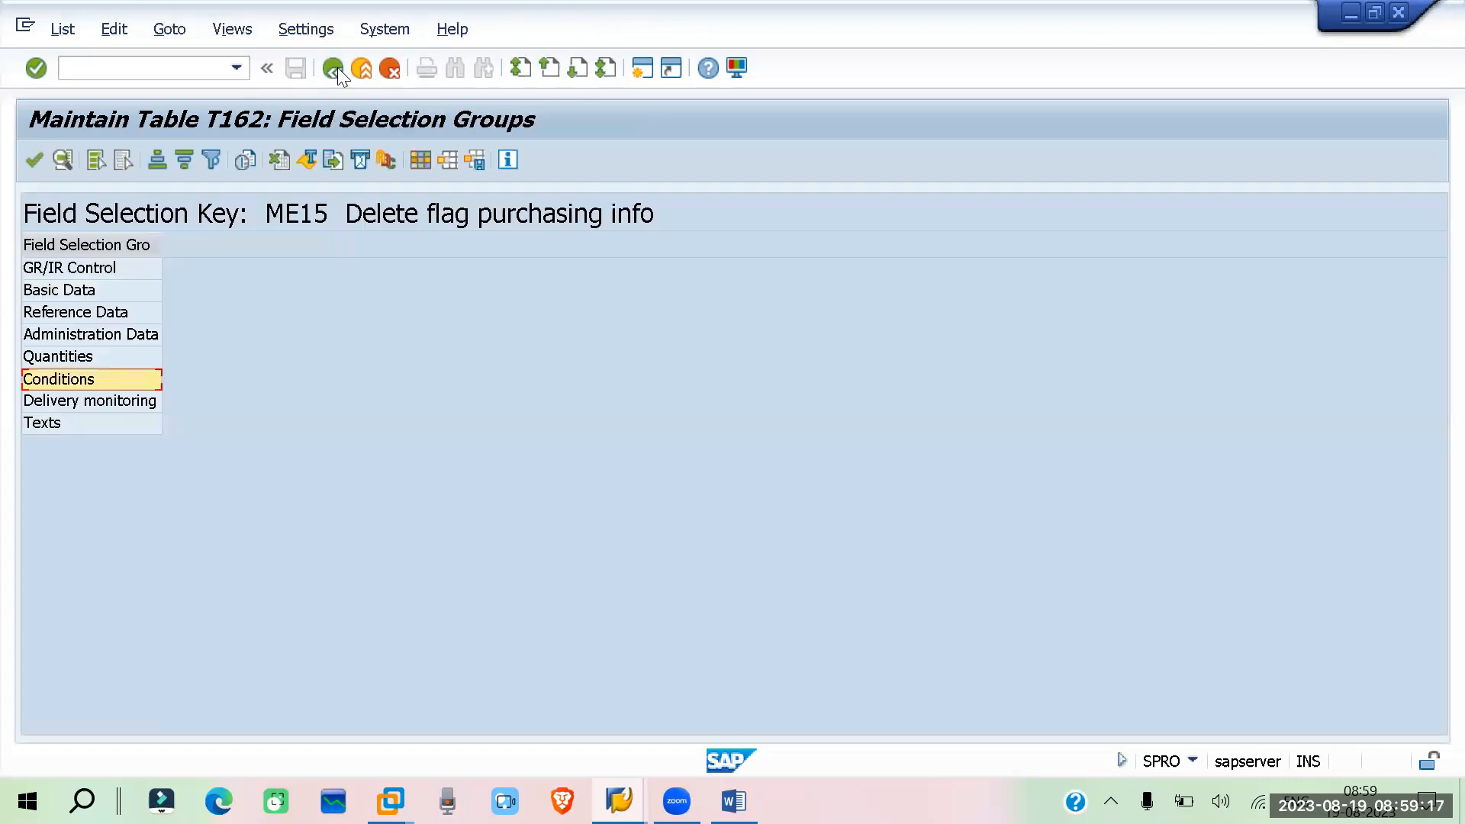
left_click(338, 67)
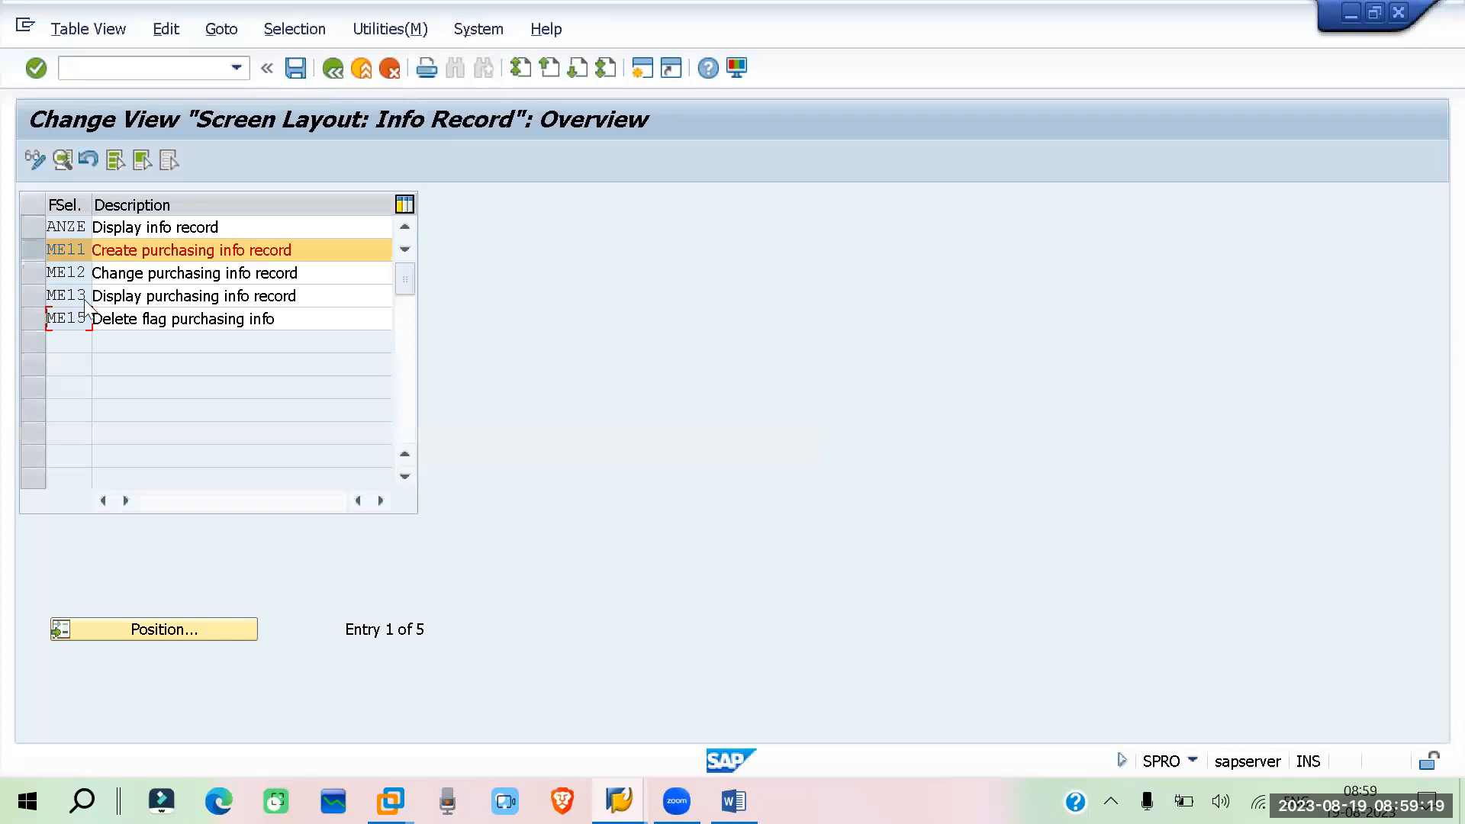
Open key ME11 (Create purchasing info record) and review its GR/IR Control and Basic Data field selections
left_click(58, 252)
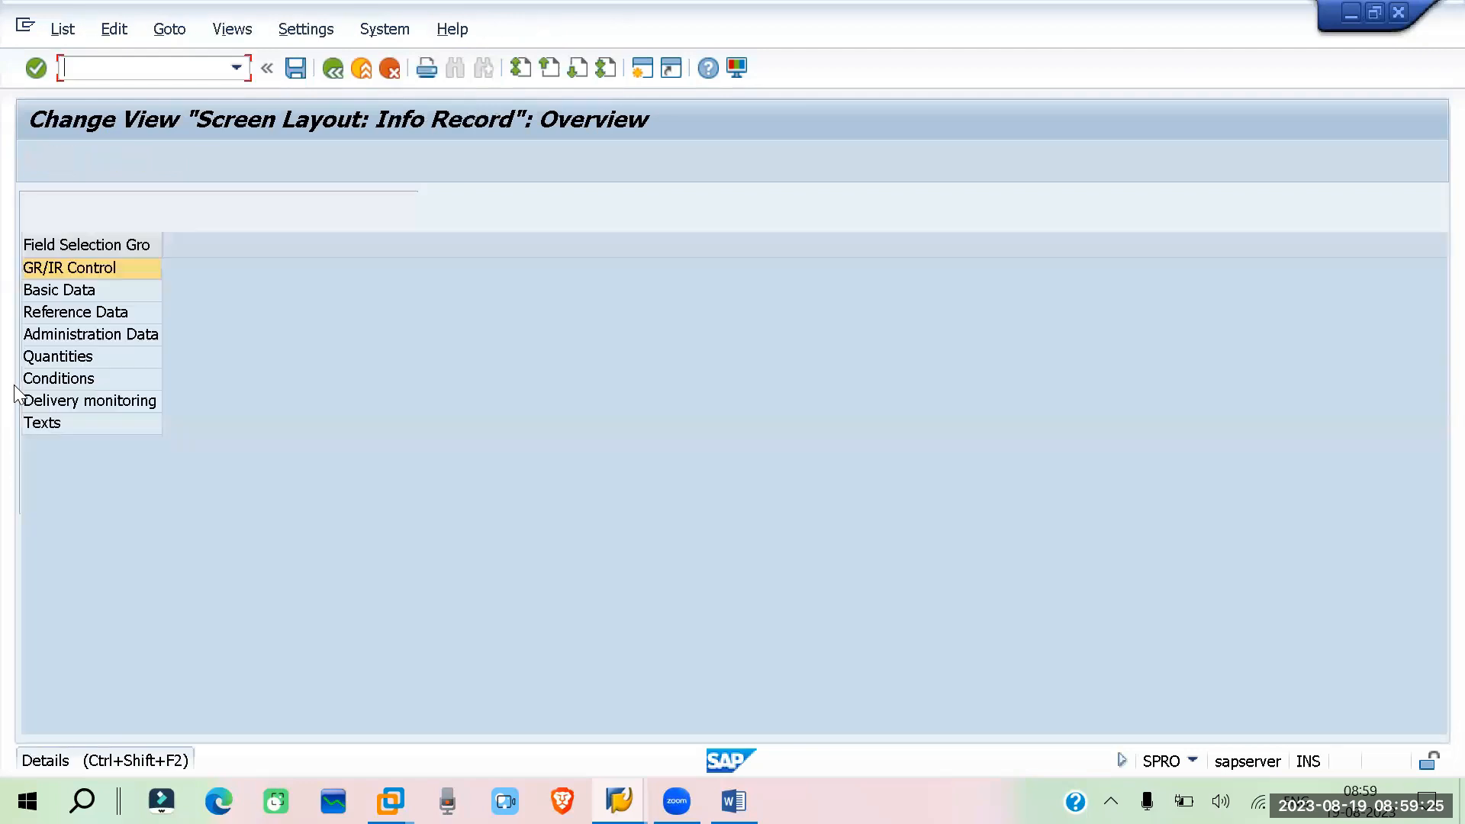
double_click(57, 264)
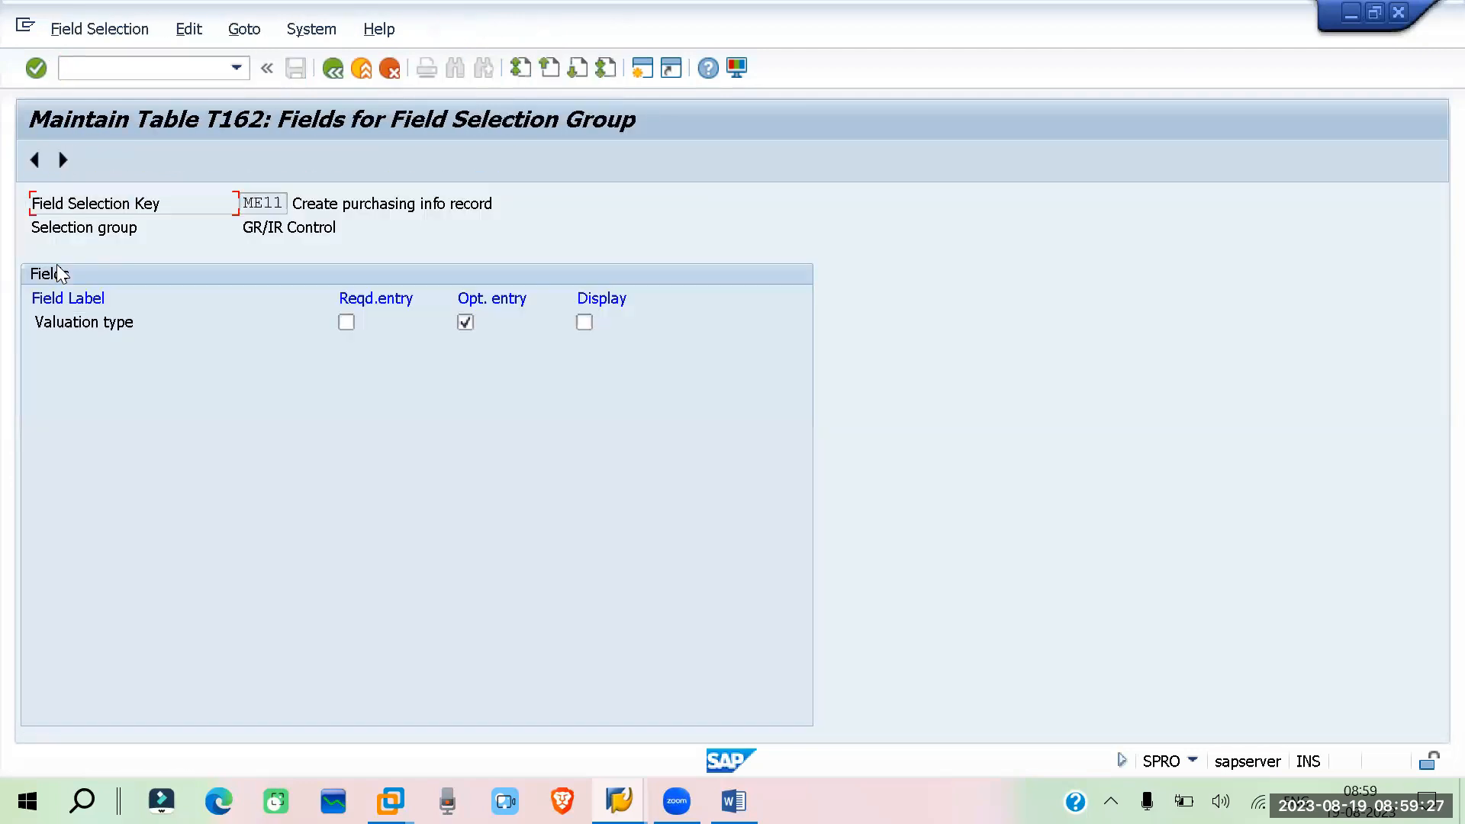
left_click(332, 68)
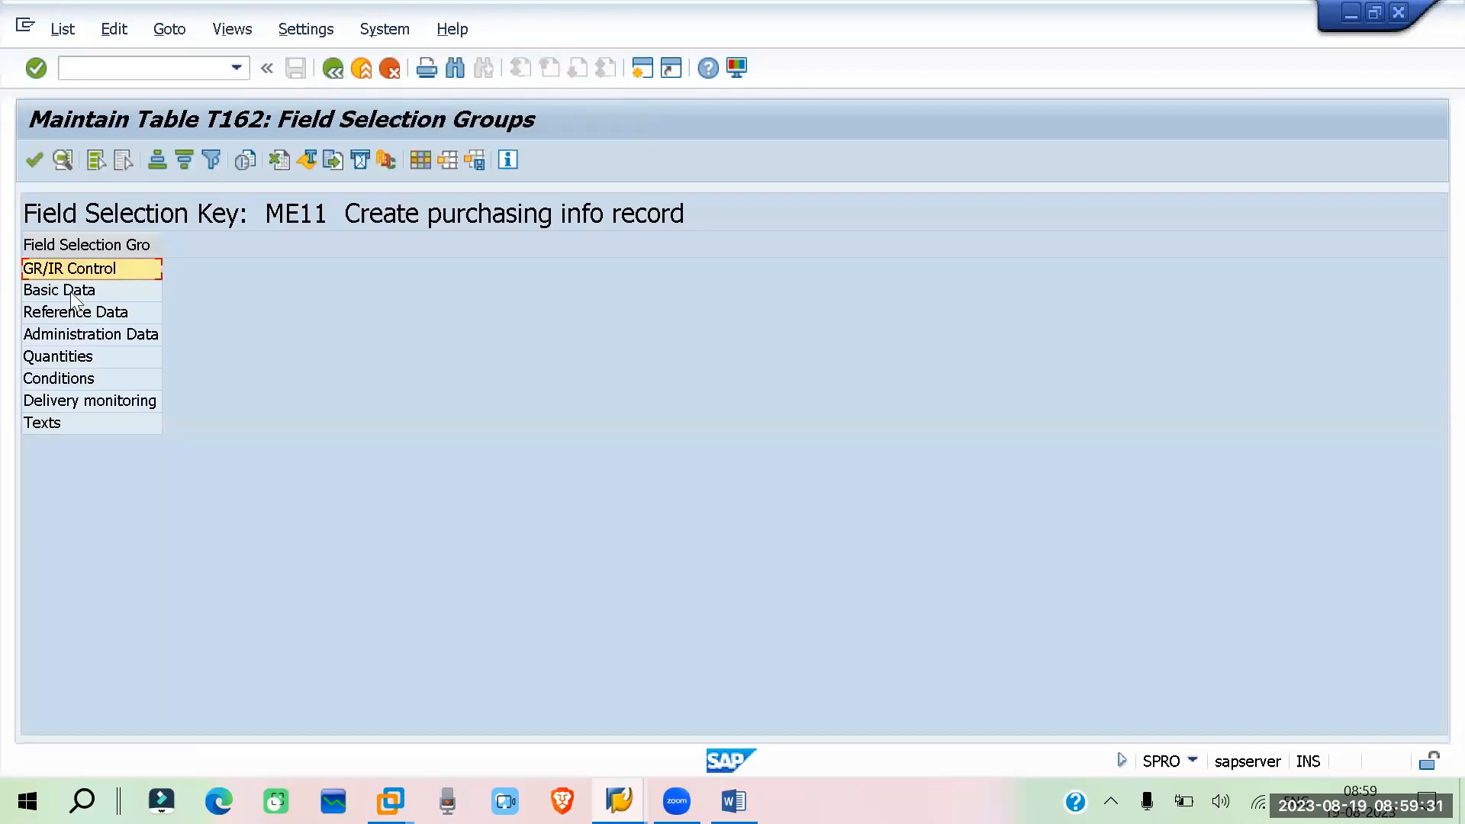
double_click(71, 290)
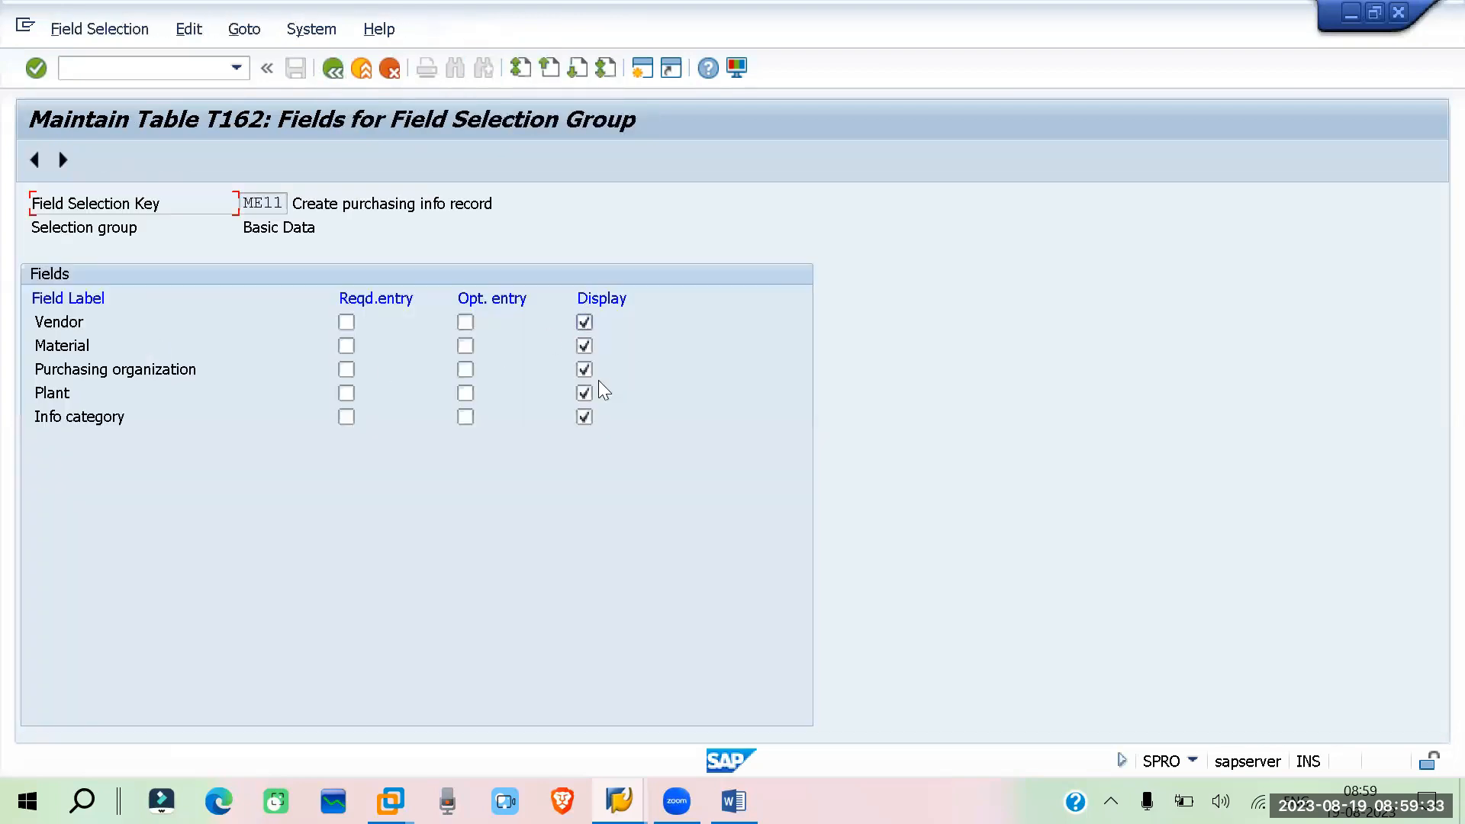
left_click(332, 68)
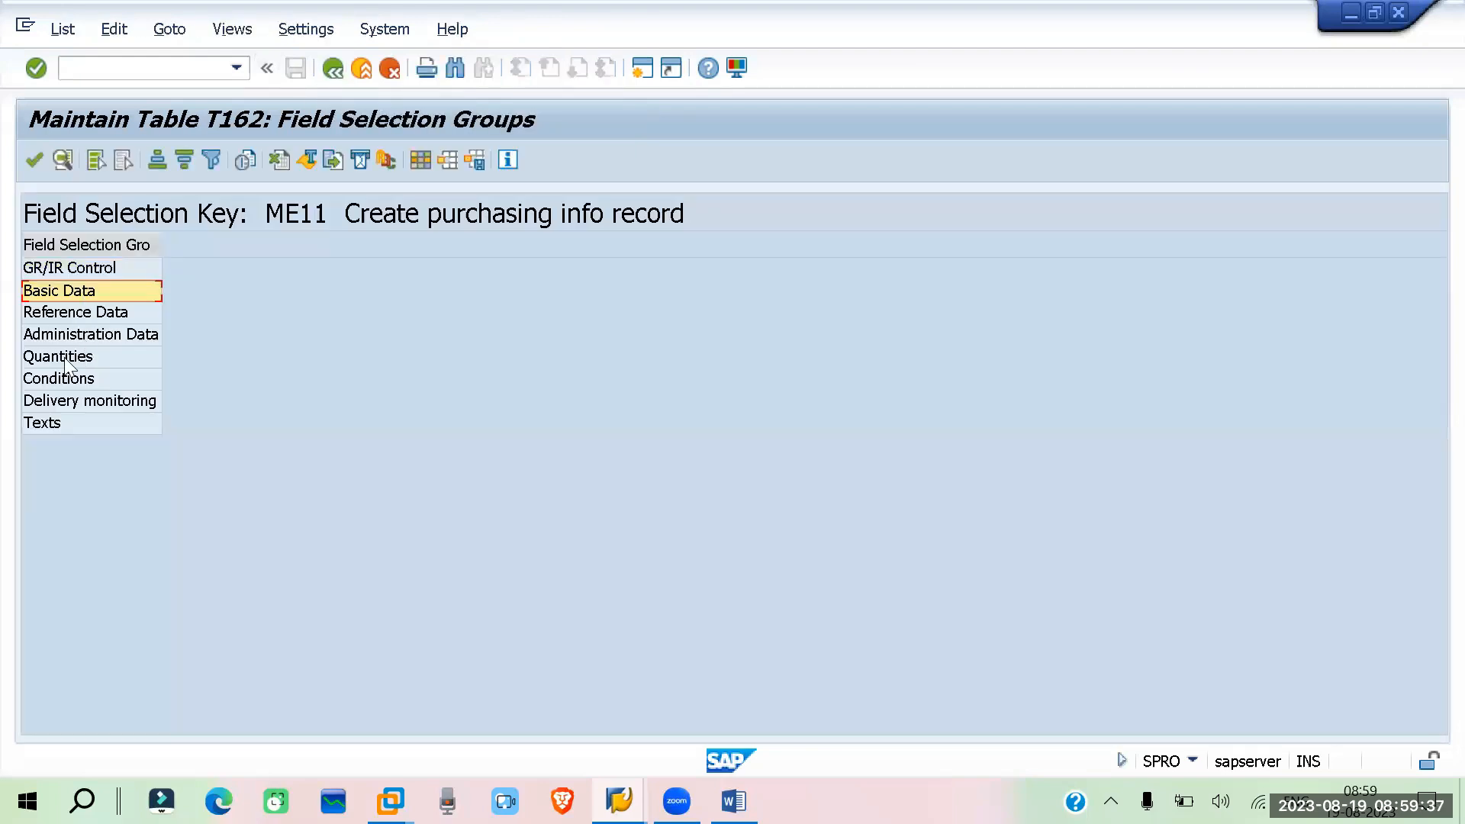
Review the Conditions field selections of ME11, then leave customizing for the SAP Easy Access menu
left_click(76, 380)
double_click(76, 380)
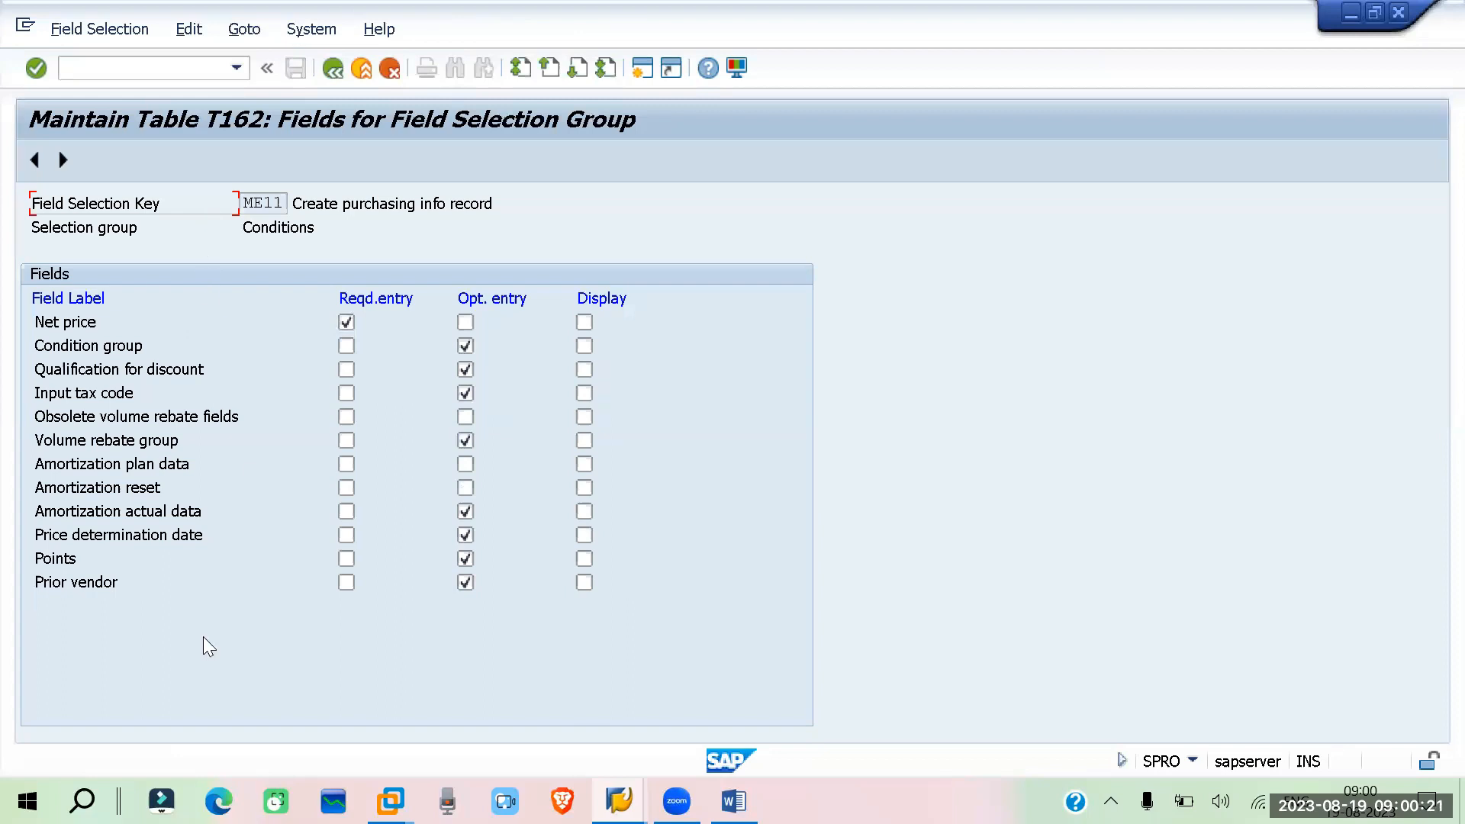
left_click(113, 72)
type("/n")
key("Return")
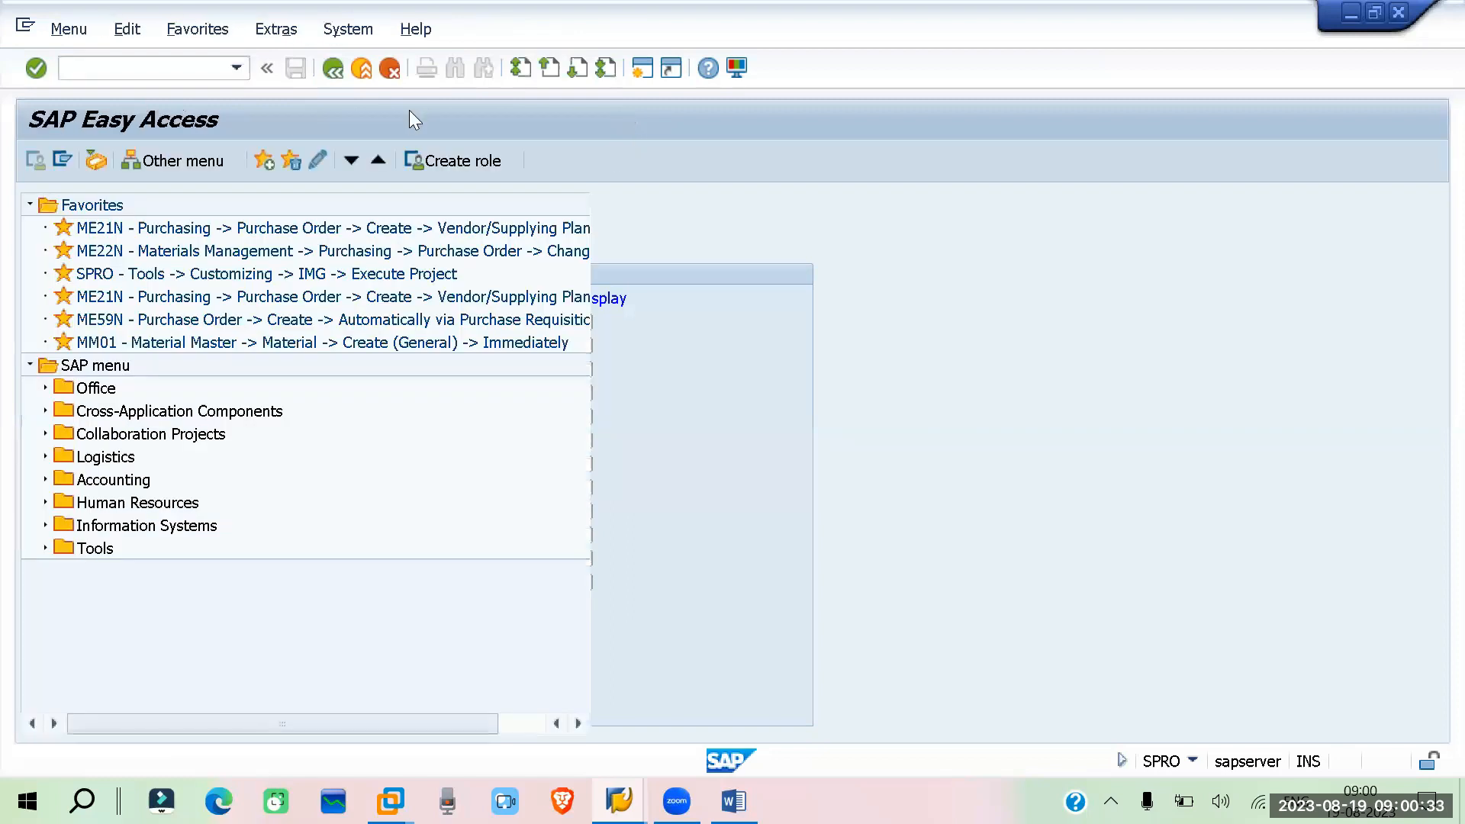
Navigate to Logistics > Materials Management > Purchasing > Master Data > Info Record and start ME11 - Create
left_click(45, 457)
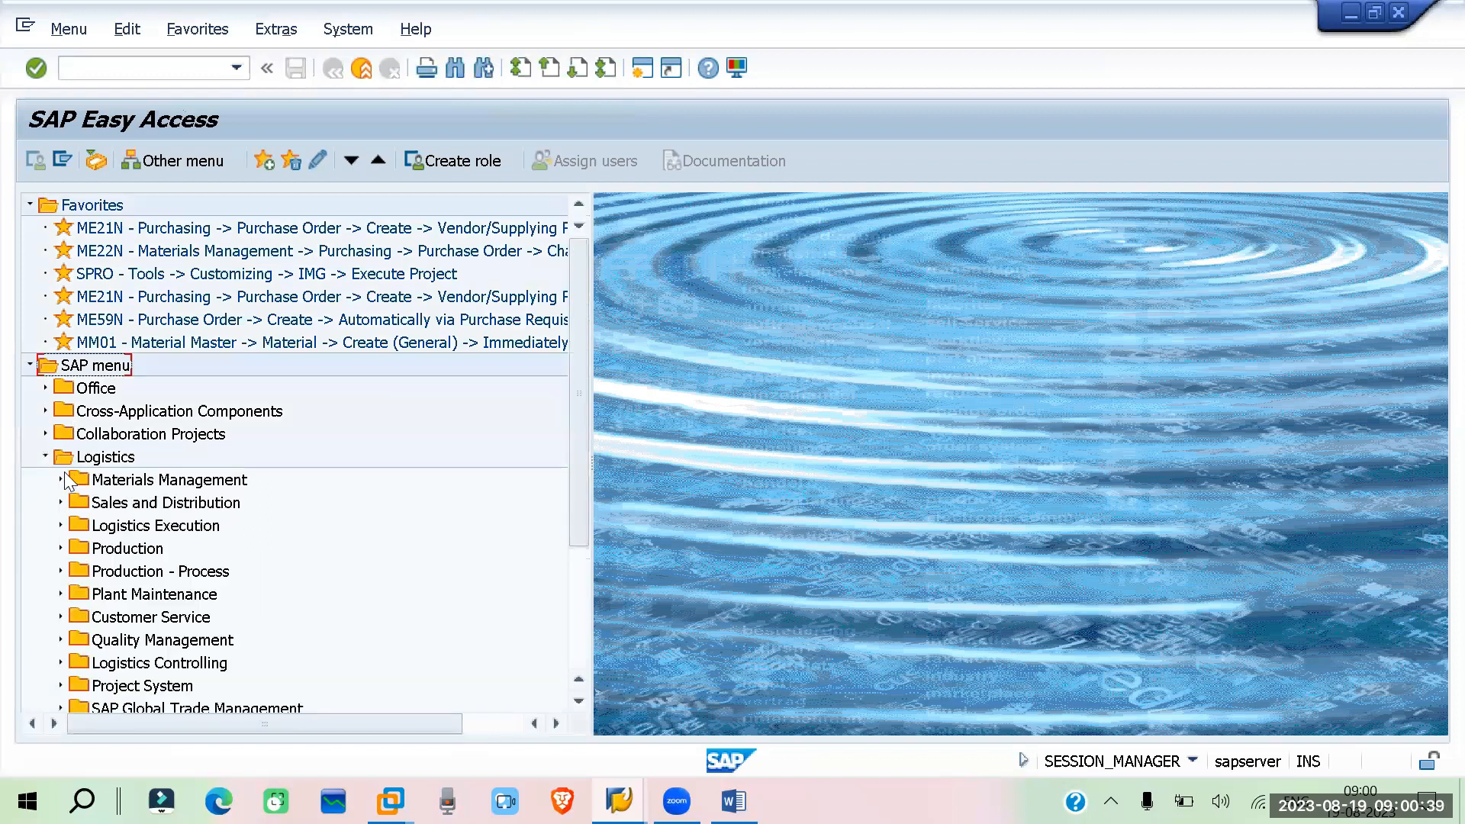
left_click(61, 477)
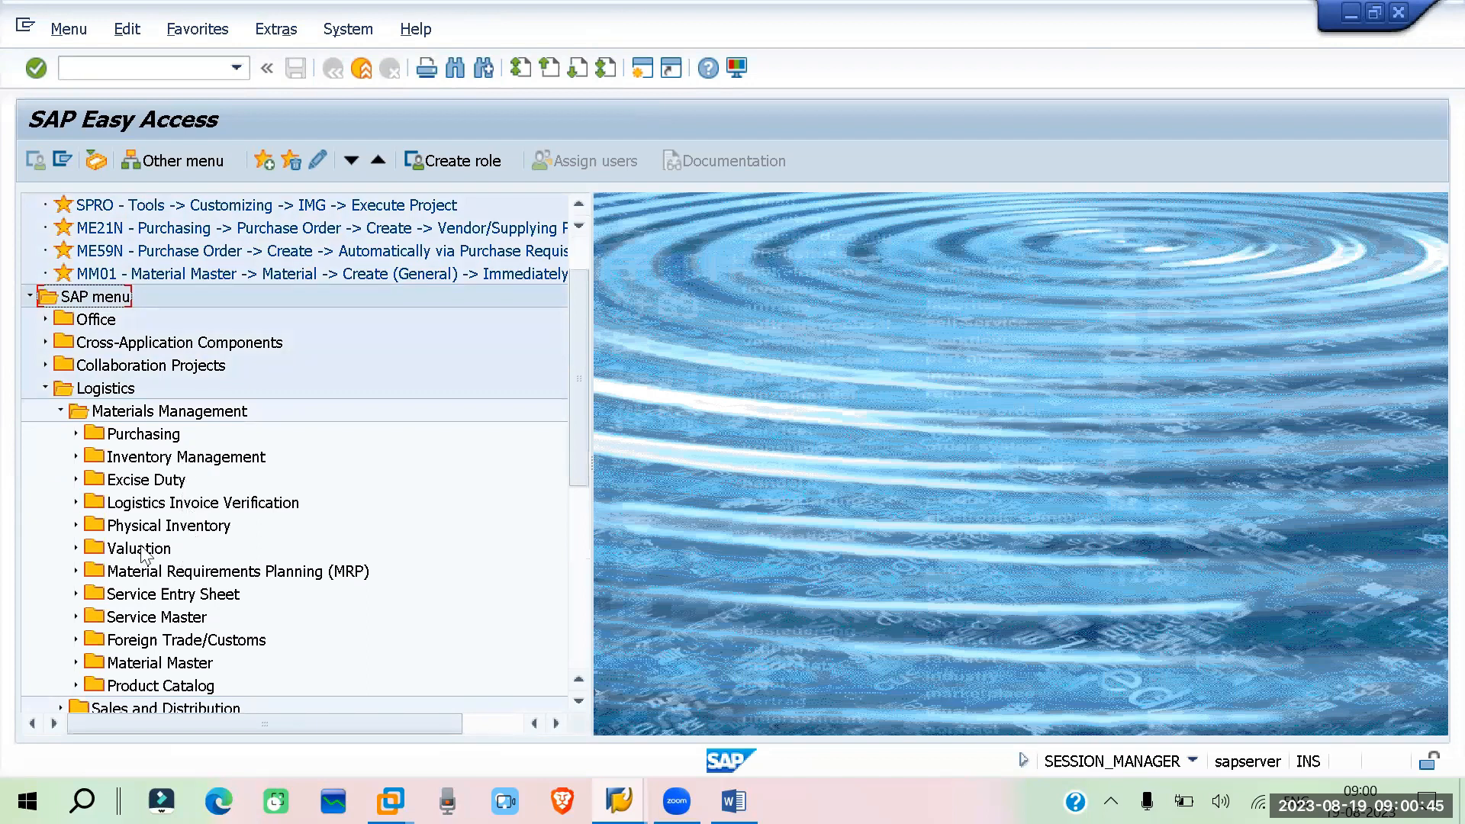
left_click(76, 438)
scroll(366, 435, "down", 1)
left_click(91, 501)
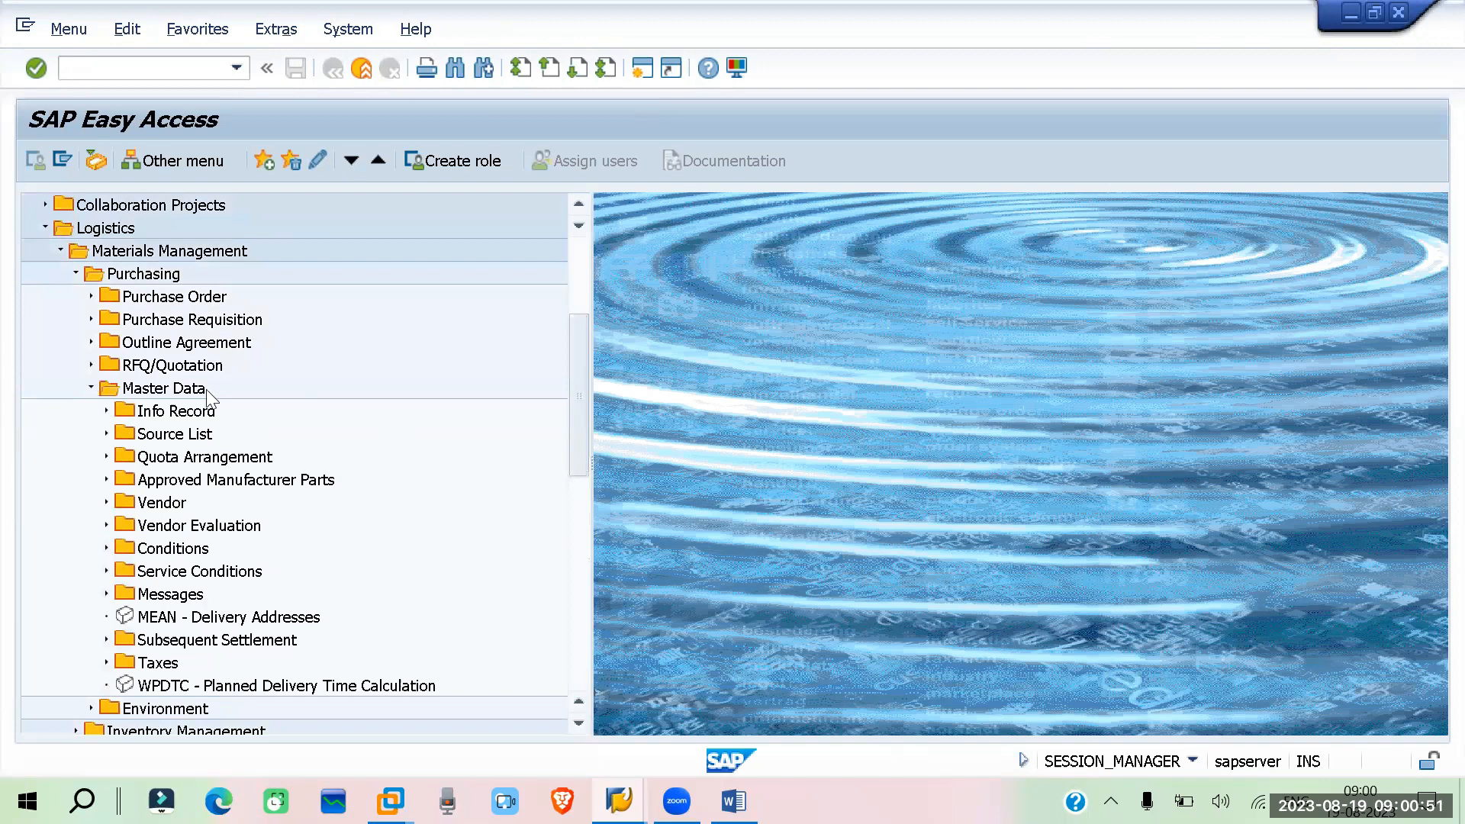
scroll(114, 401, "down", 1)
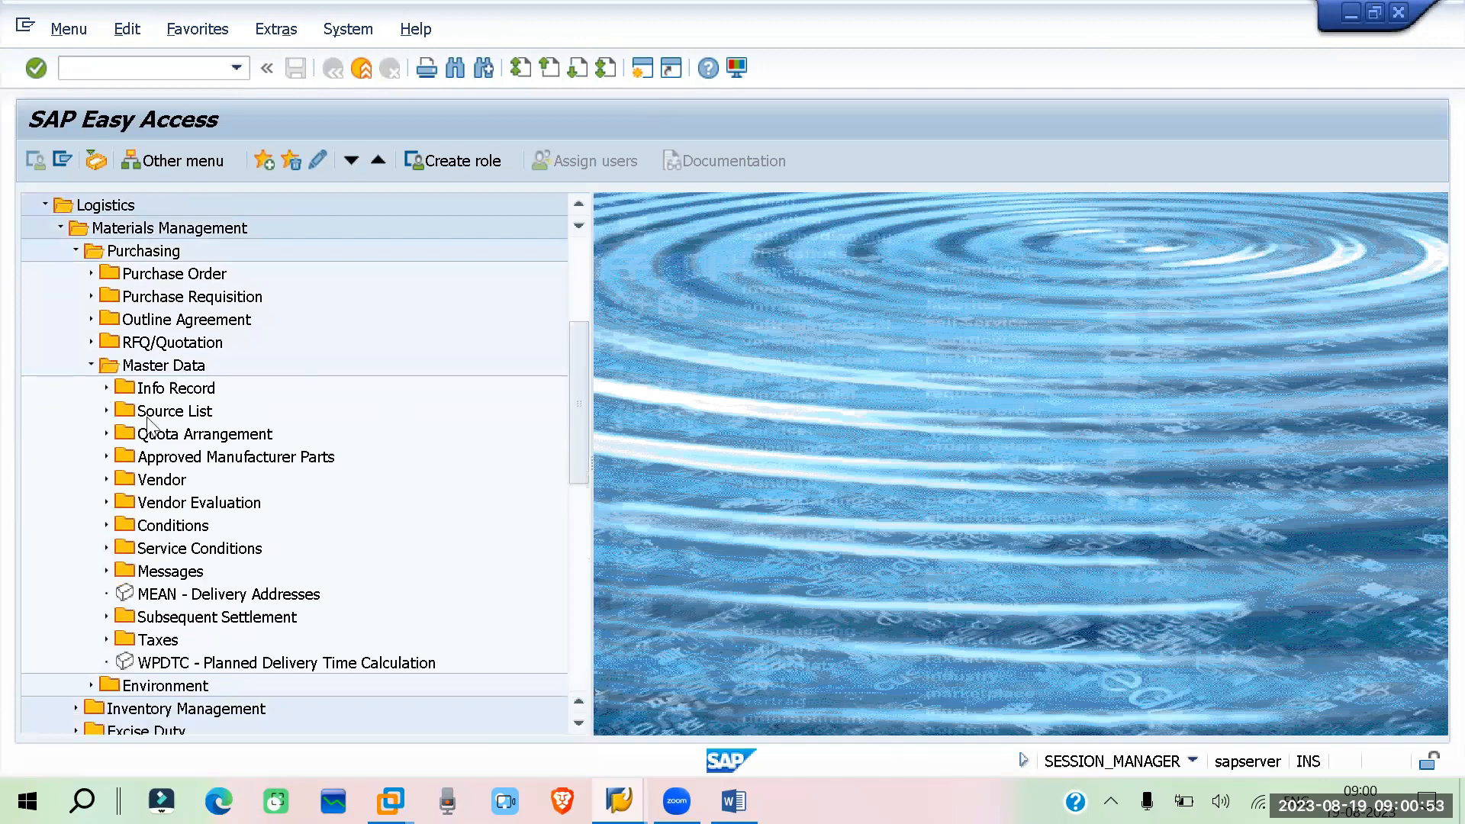
left_click(106, 388)
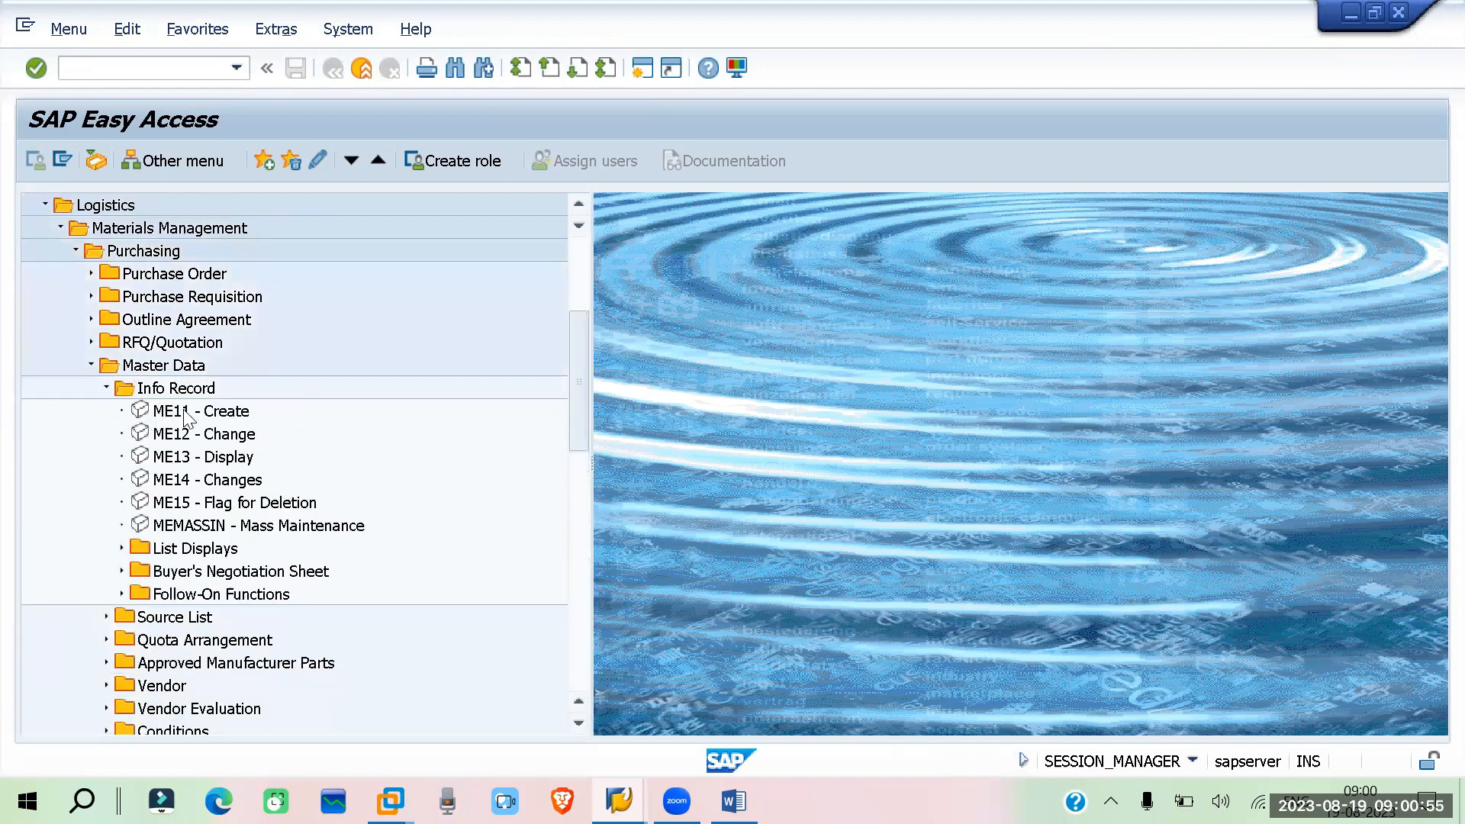
double_click(186, 413)
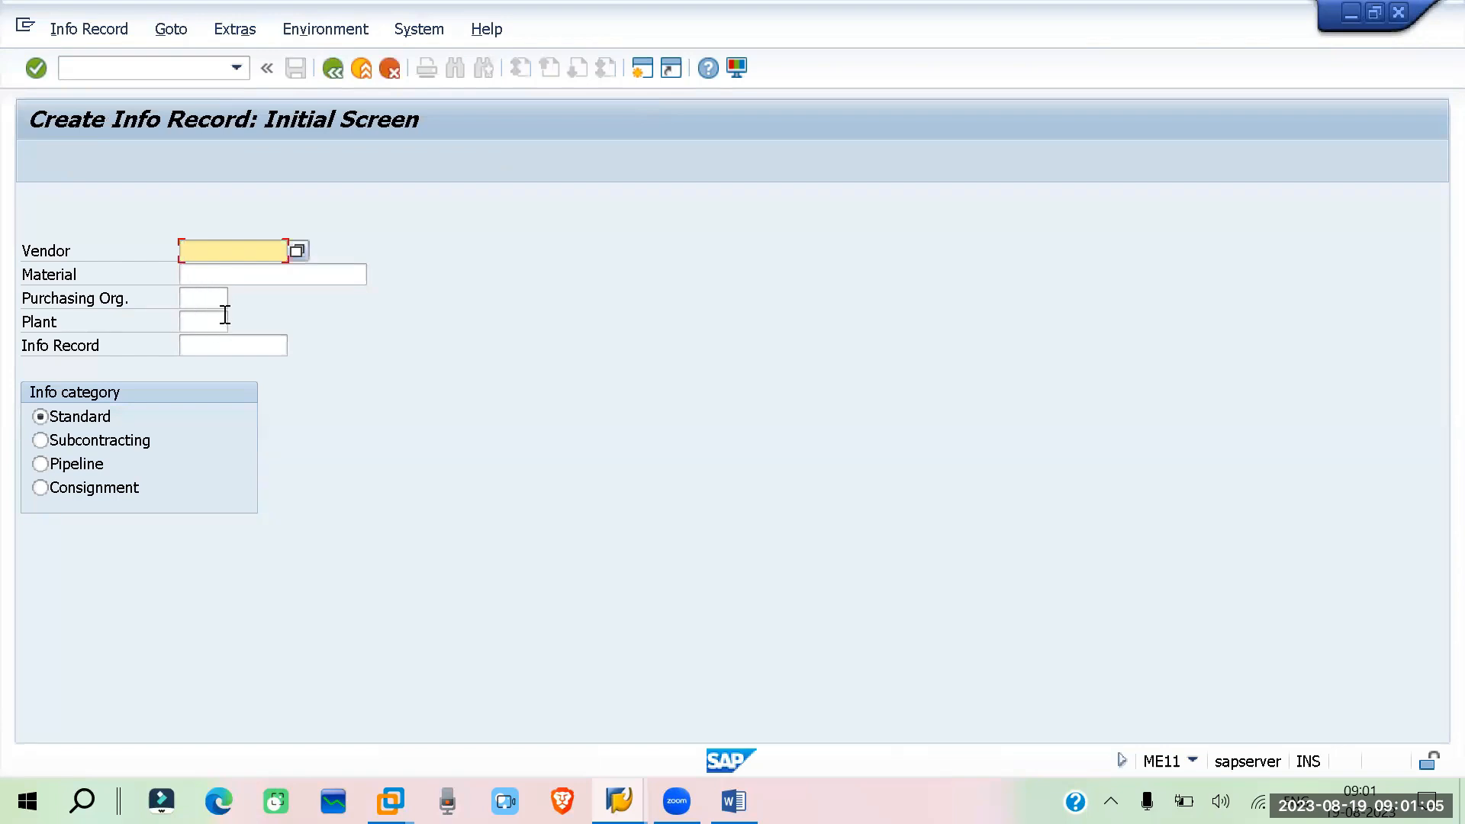
Search vendors for country IN and pick MAIN VENDOR RELIANCE 2 as the info record's vendor
left_click(221, 253)
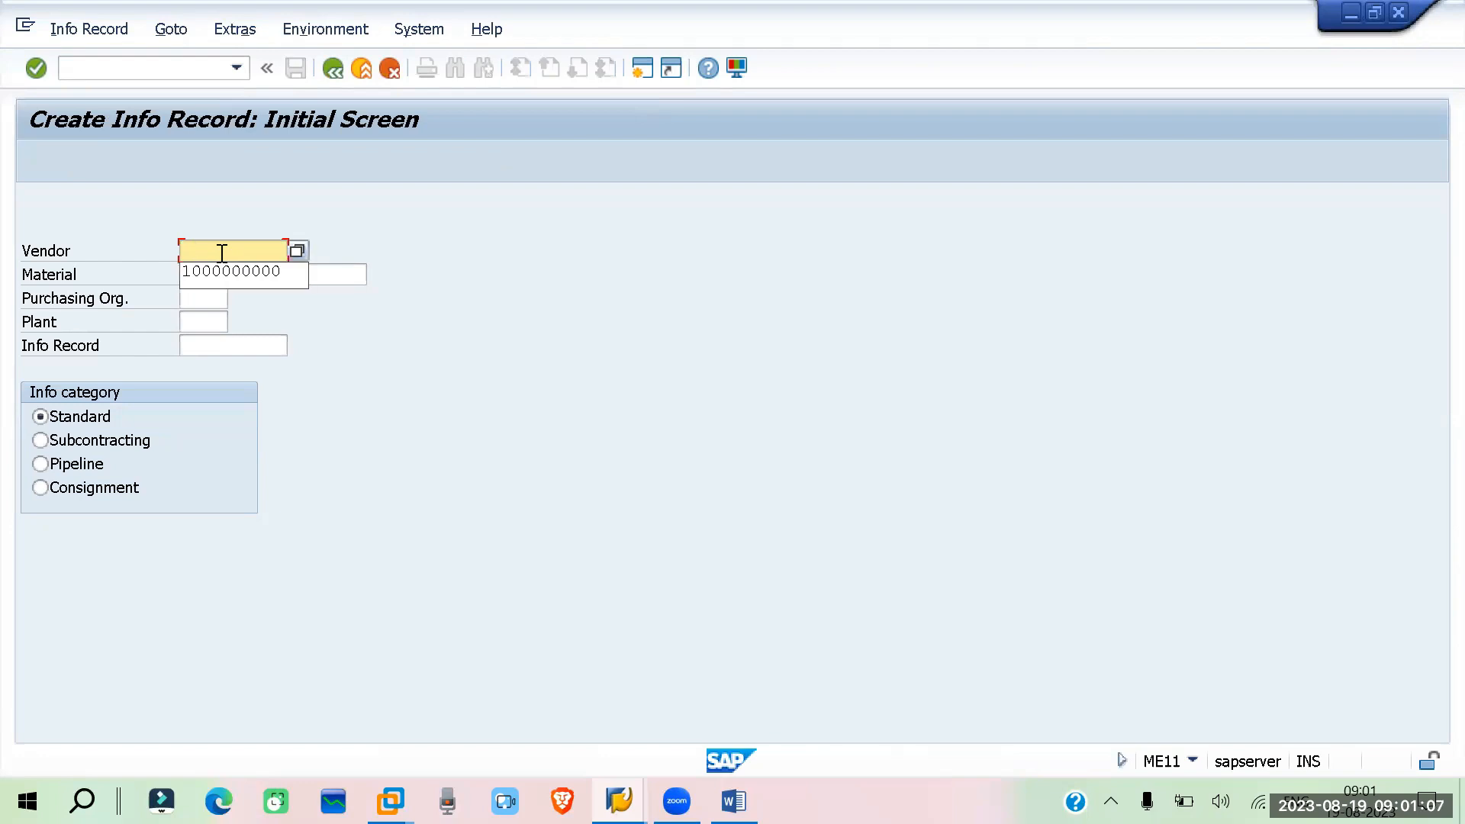
left_click(219, 274)
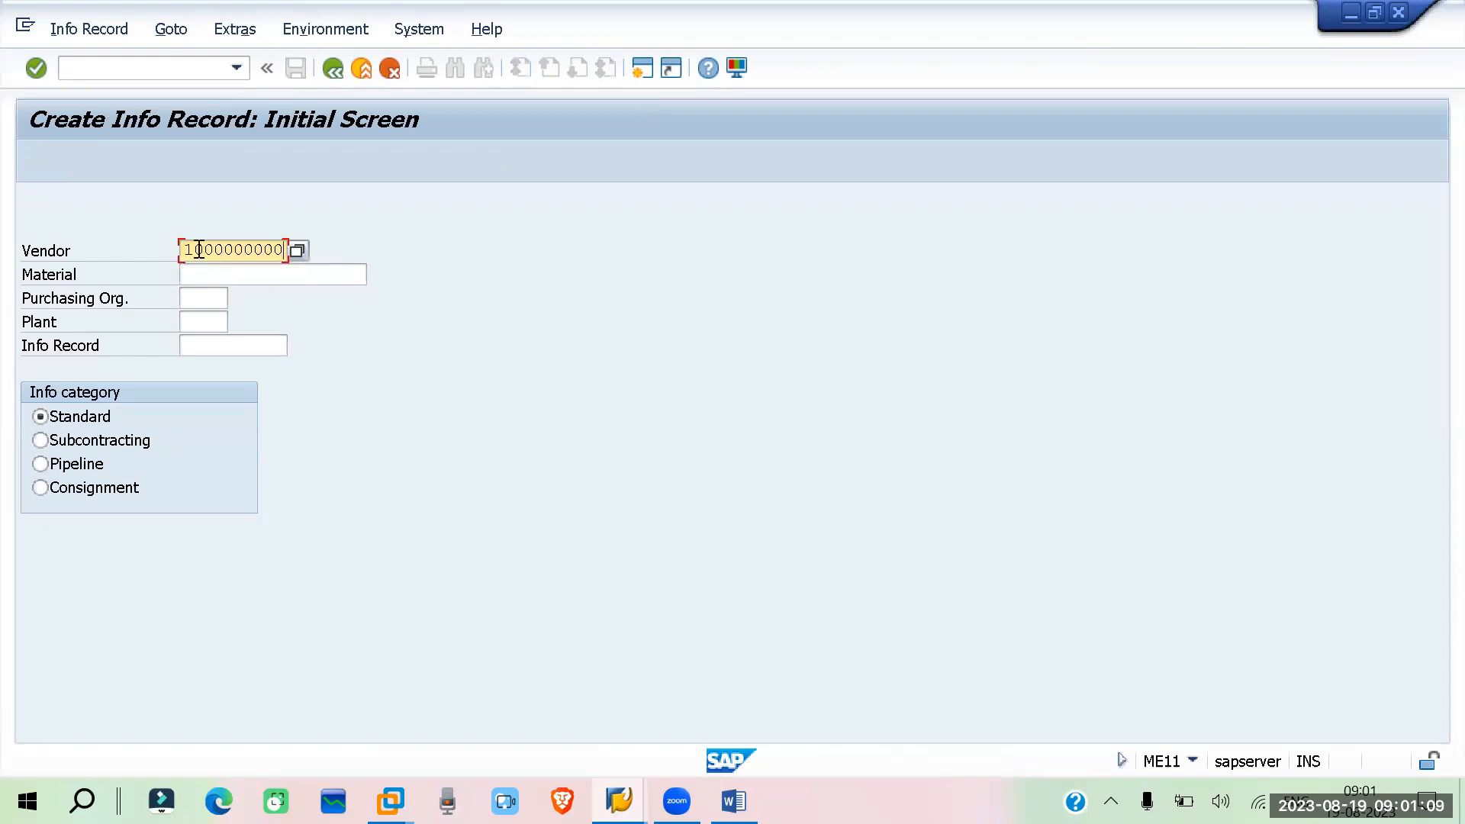
key("Return")
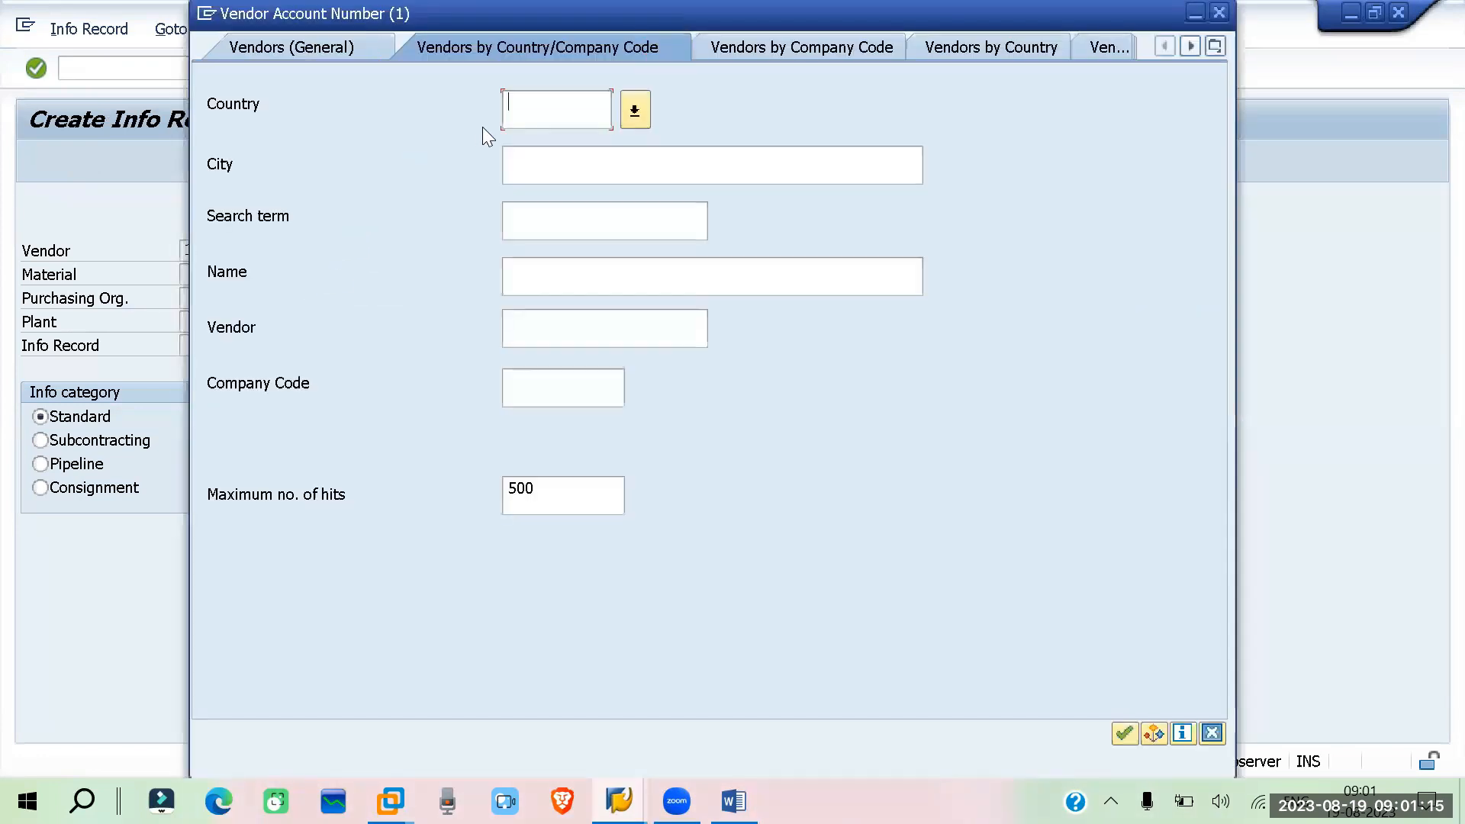
type("in")
left_click(1125, 733)
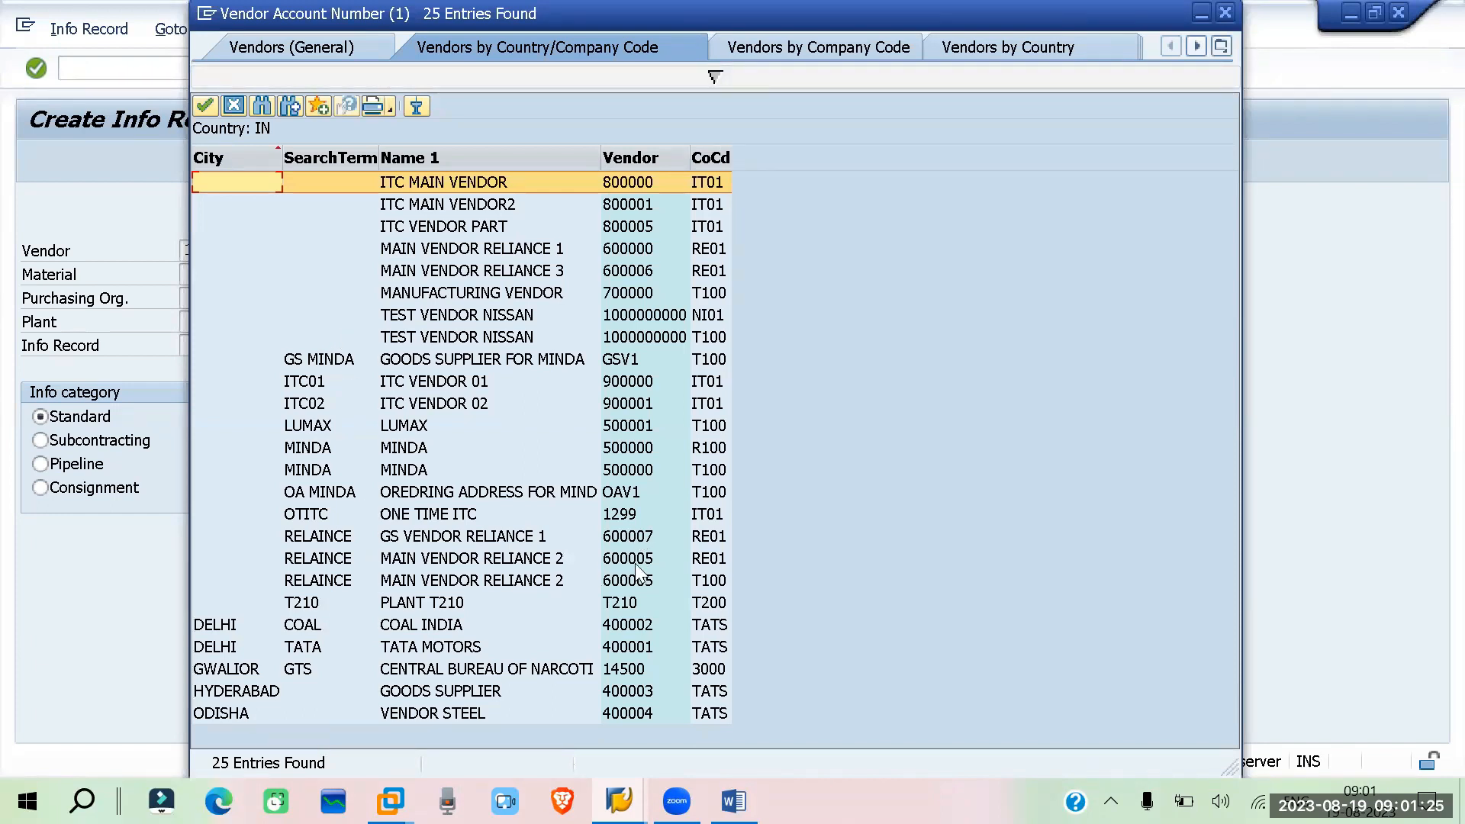
double_click(446, 581)
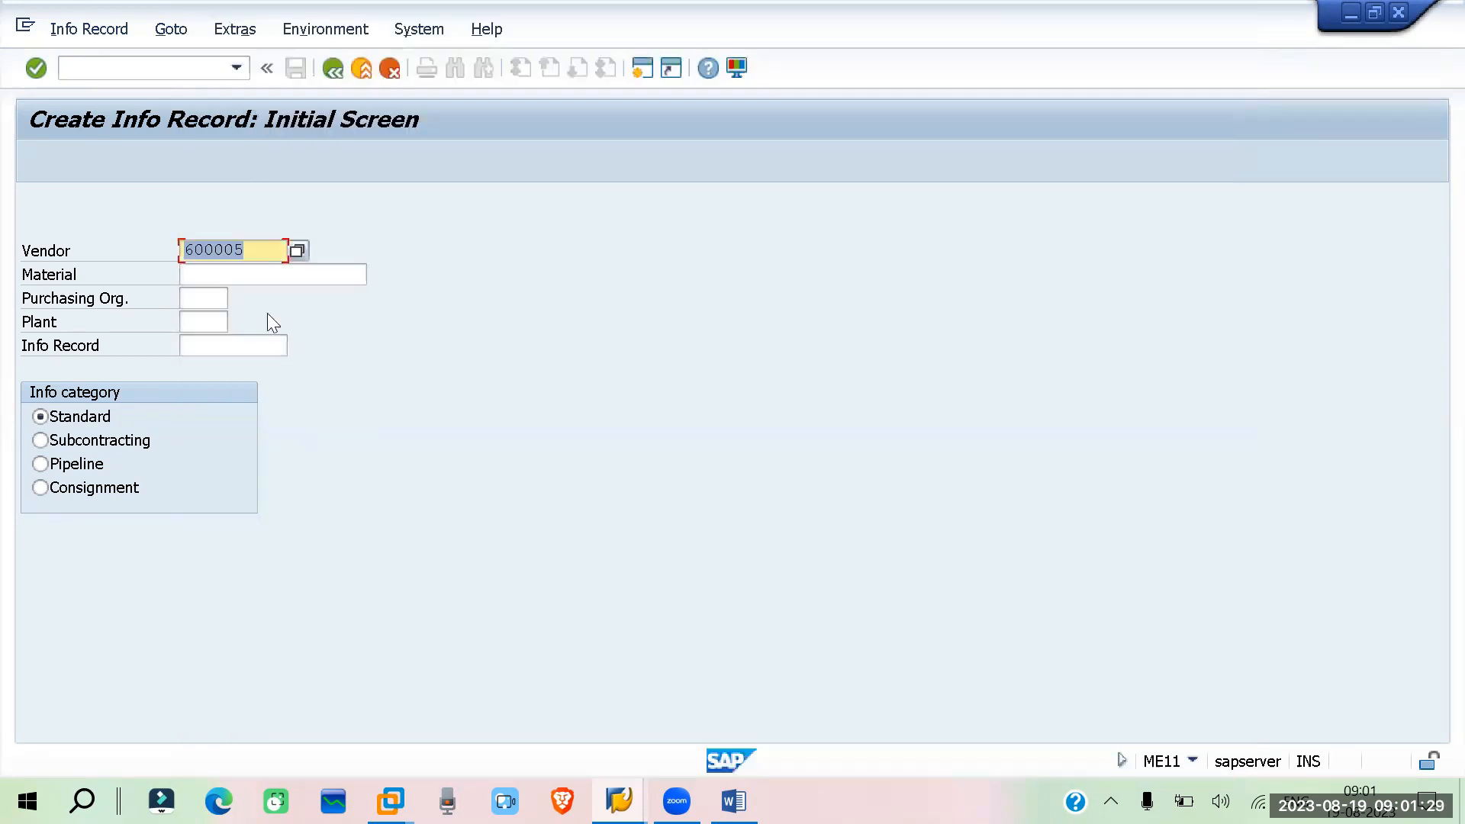
Enter material 1343, purchasing organization PORP and plant RP01, then continue to the info record's general data
left_click(242, 275)
left_click(252, 277)
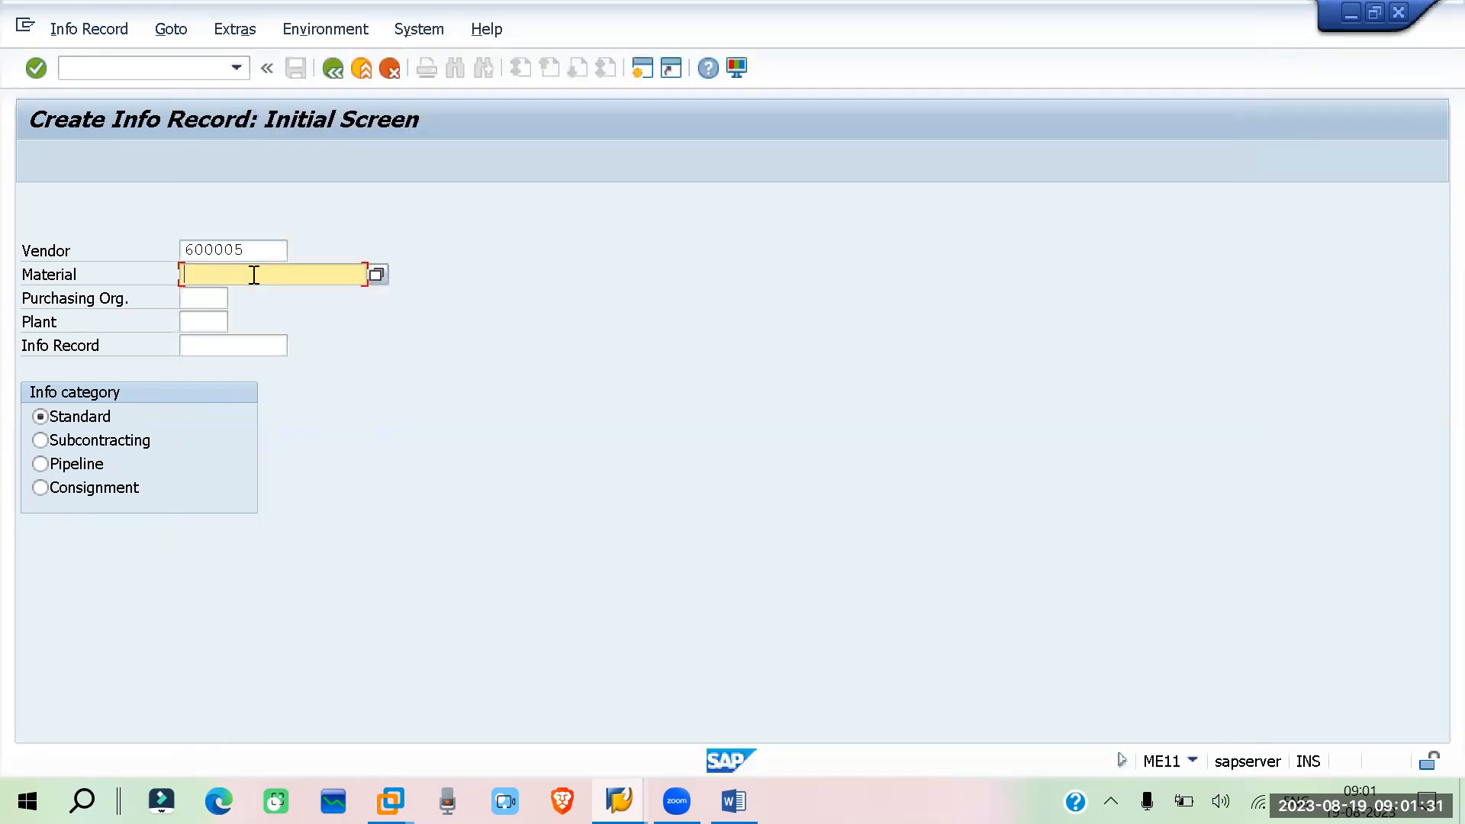
type("1343")
left_click(200, 294)
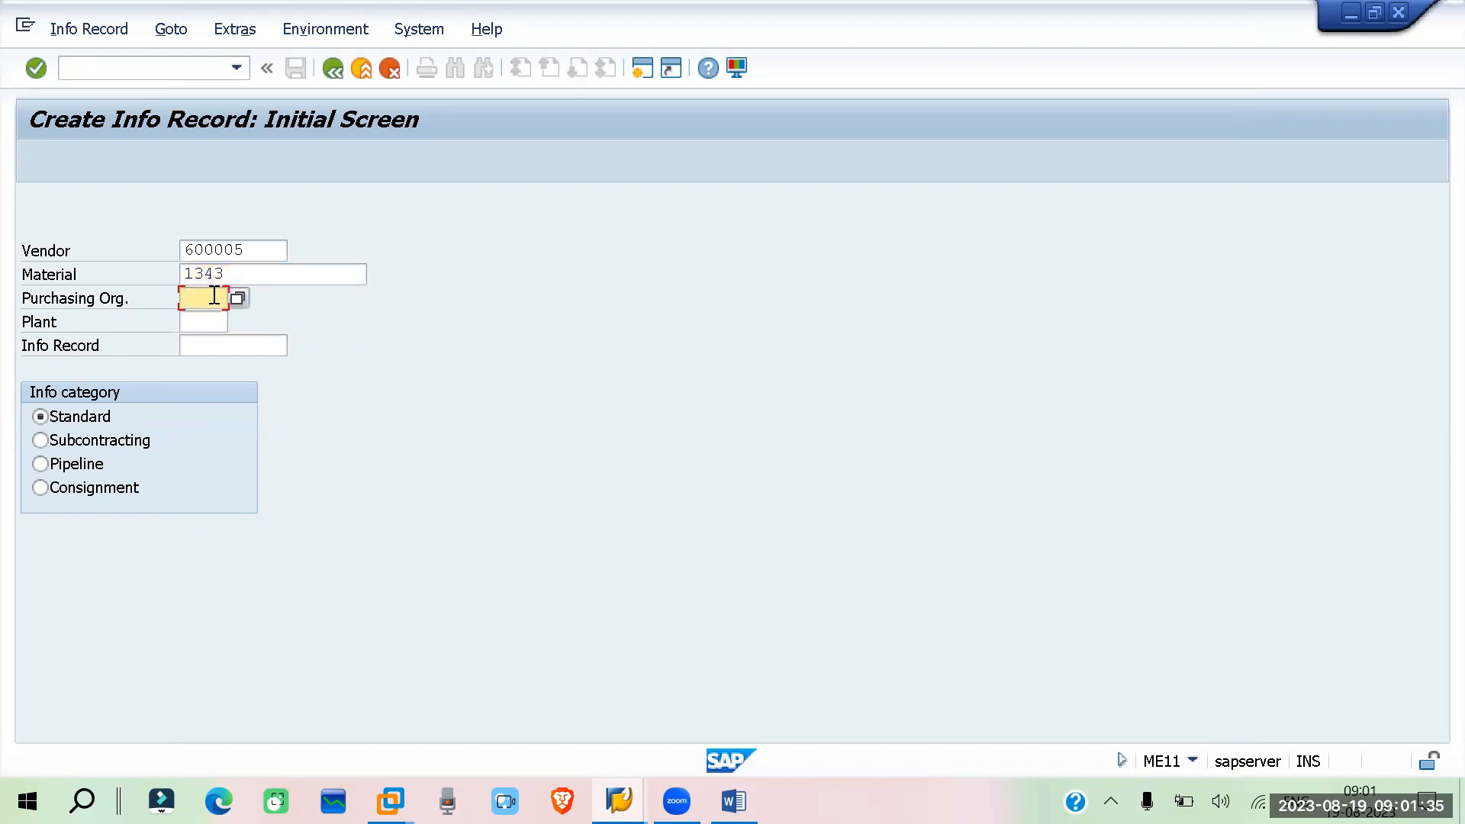
type("porp")
left_click(208, 327)
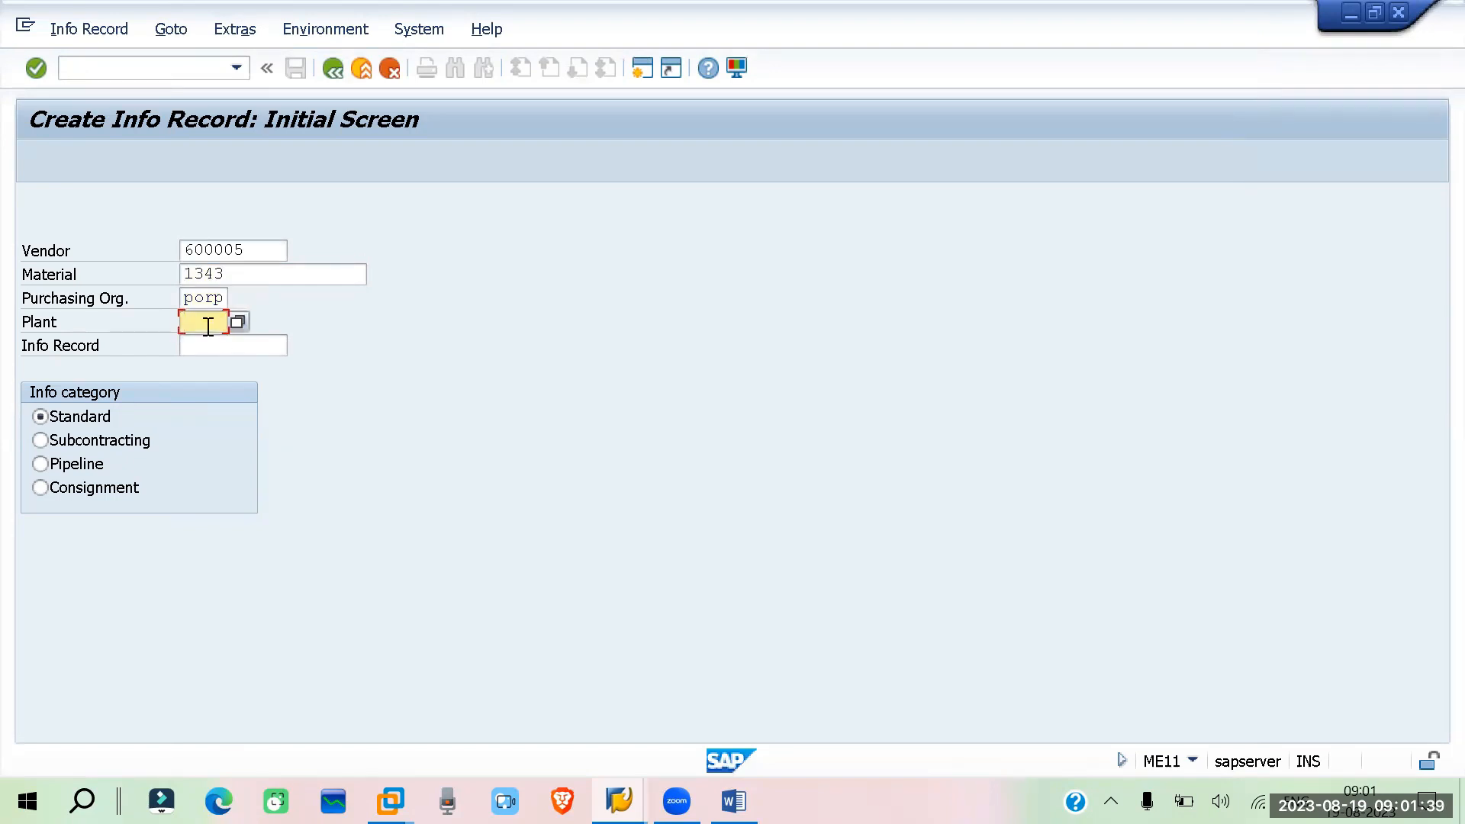
type("rp01")
key("Return")
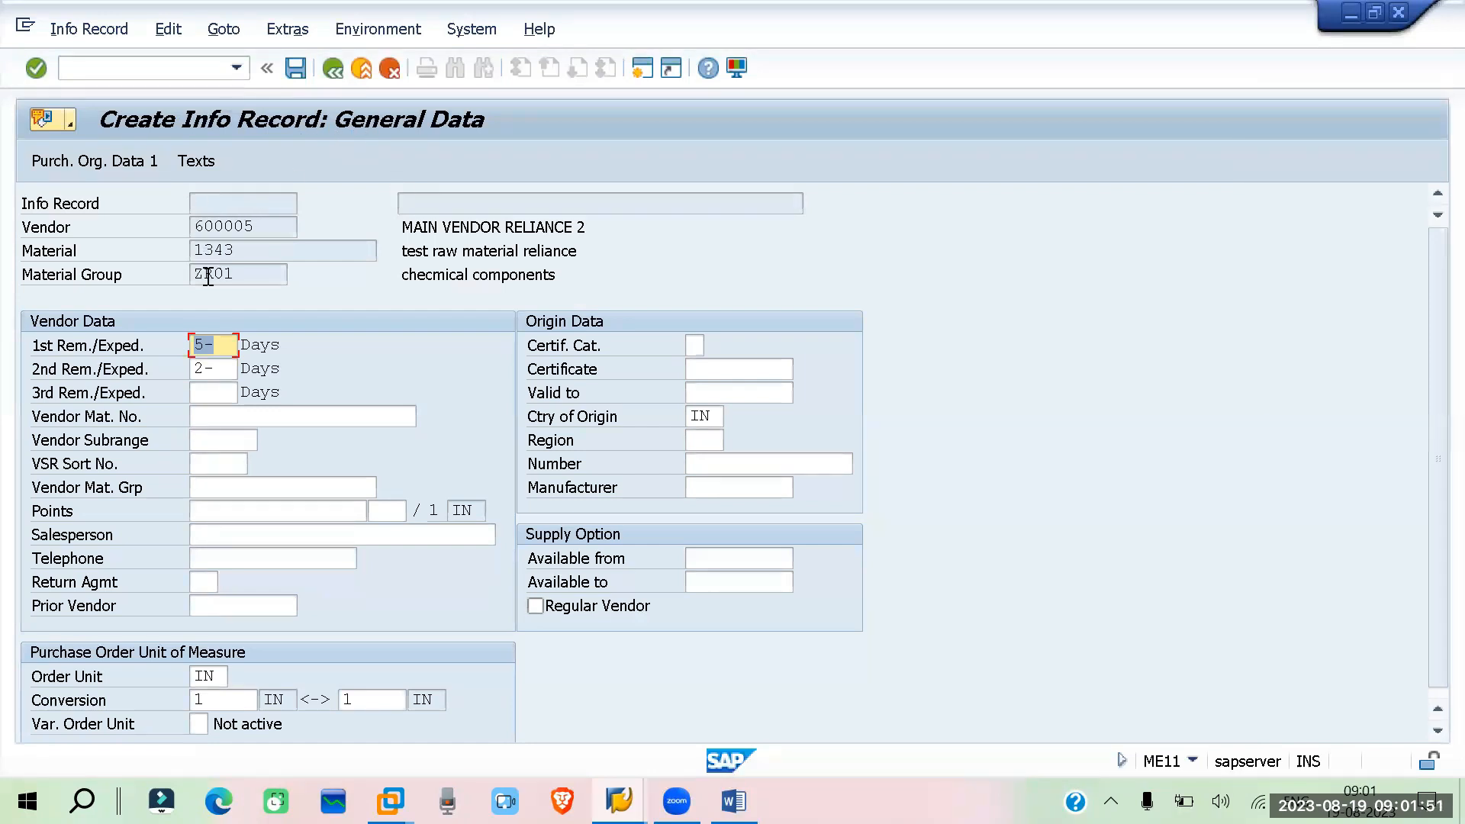
Examine the header, vendor data, order unit and origin data fields on the General Data screen
double_click(259, 227)
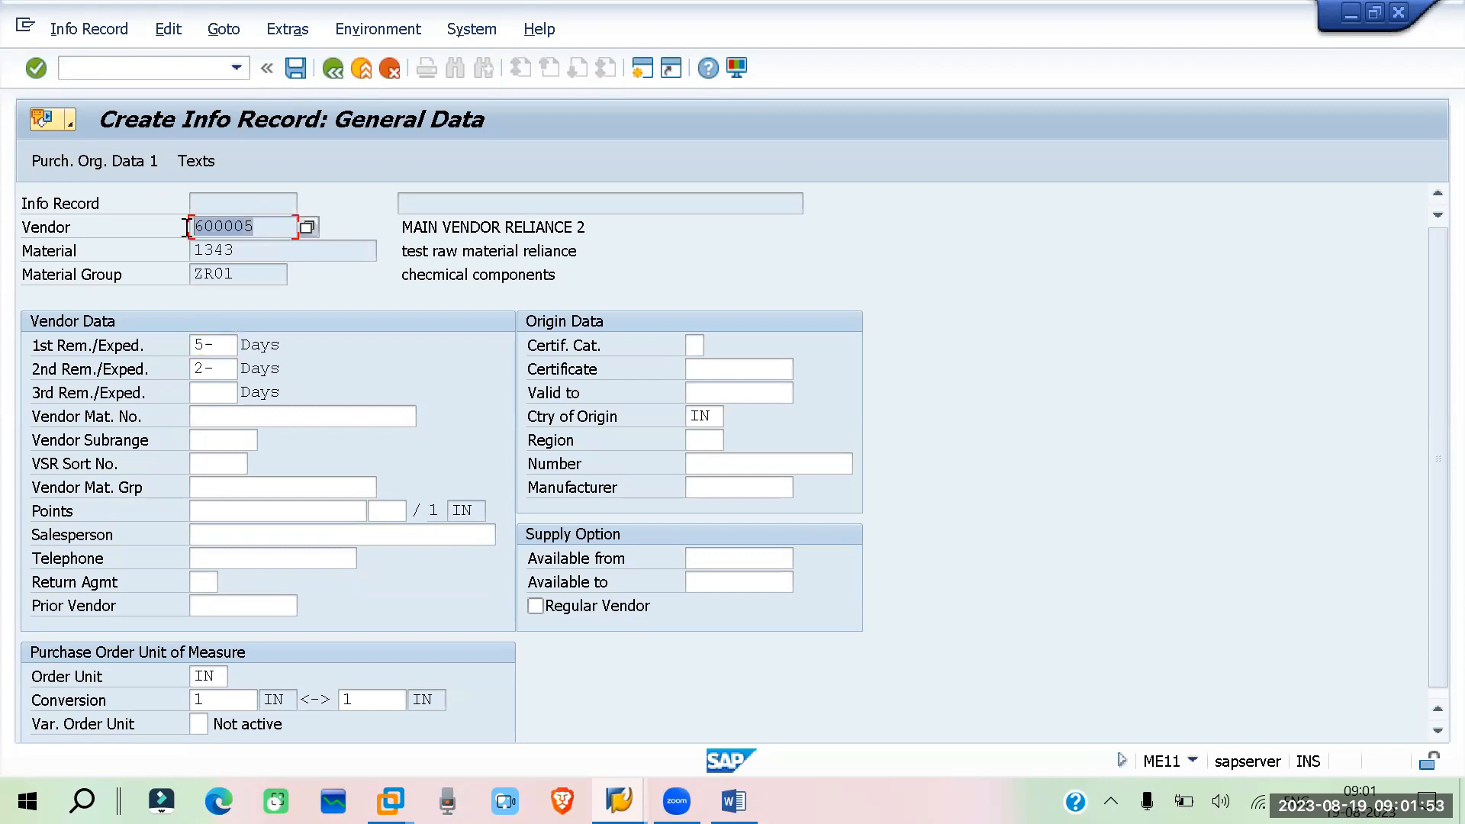
double_click(217, 250)
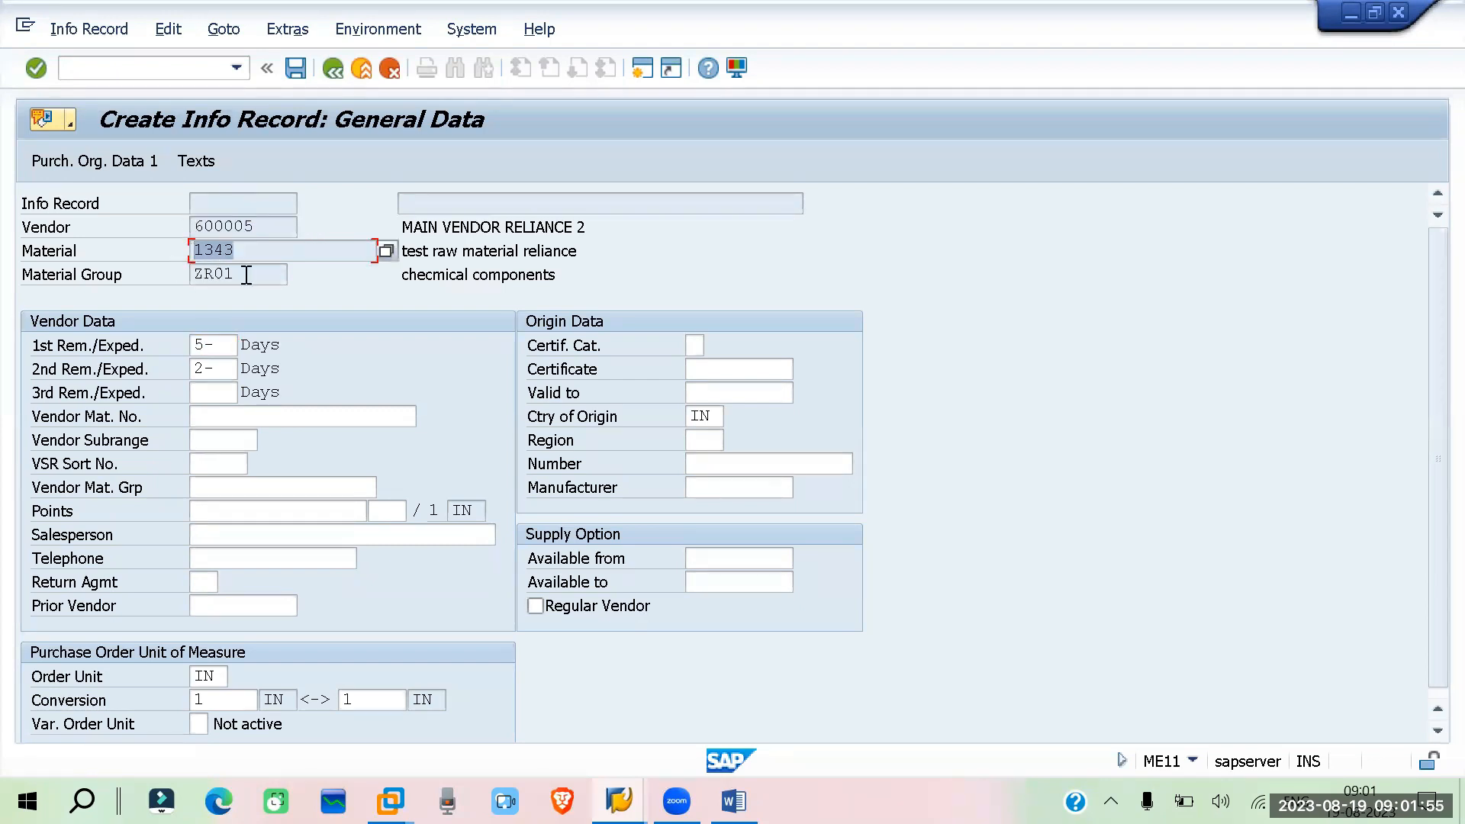
double_click(226, 275)
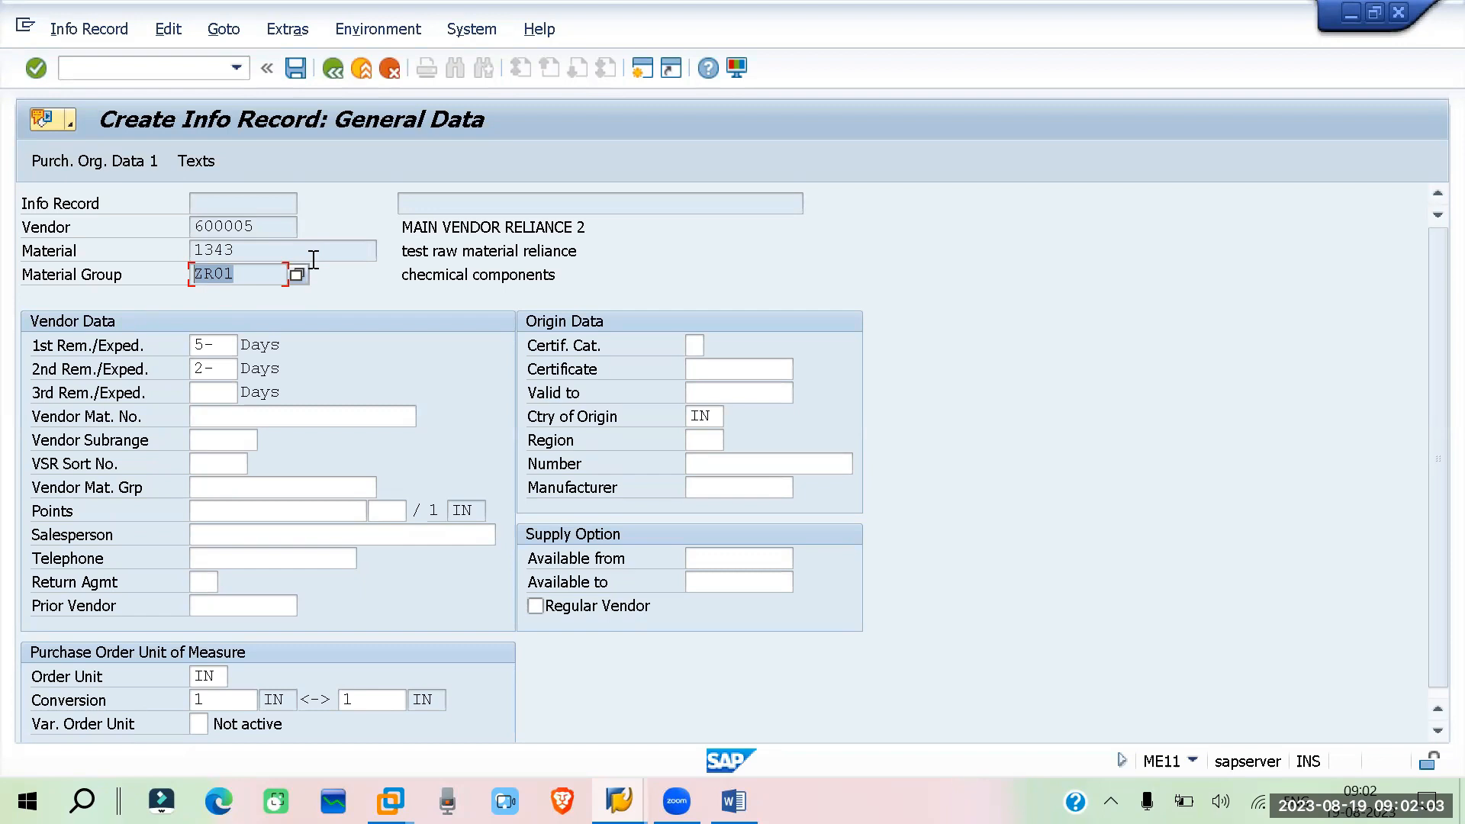
scroll(313, 259, "down", 1)
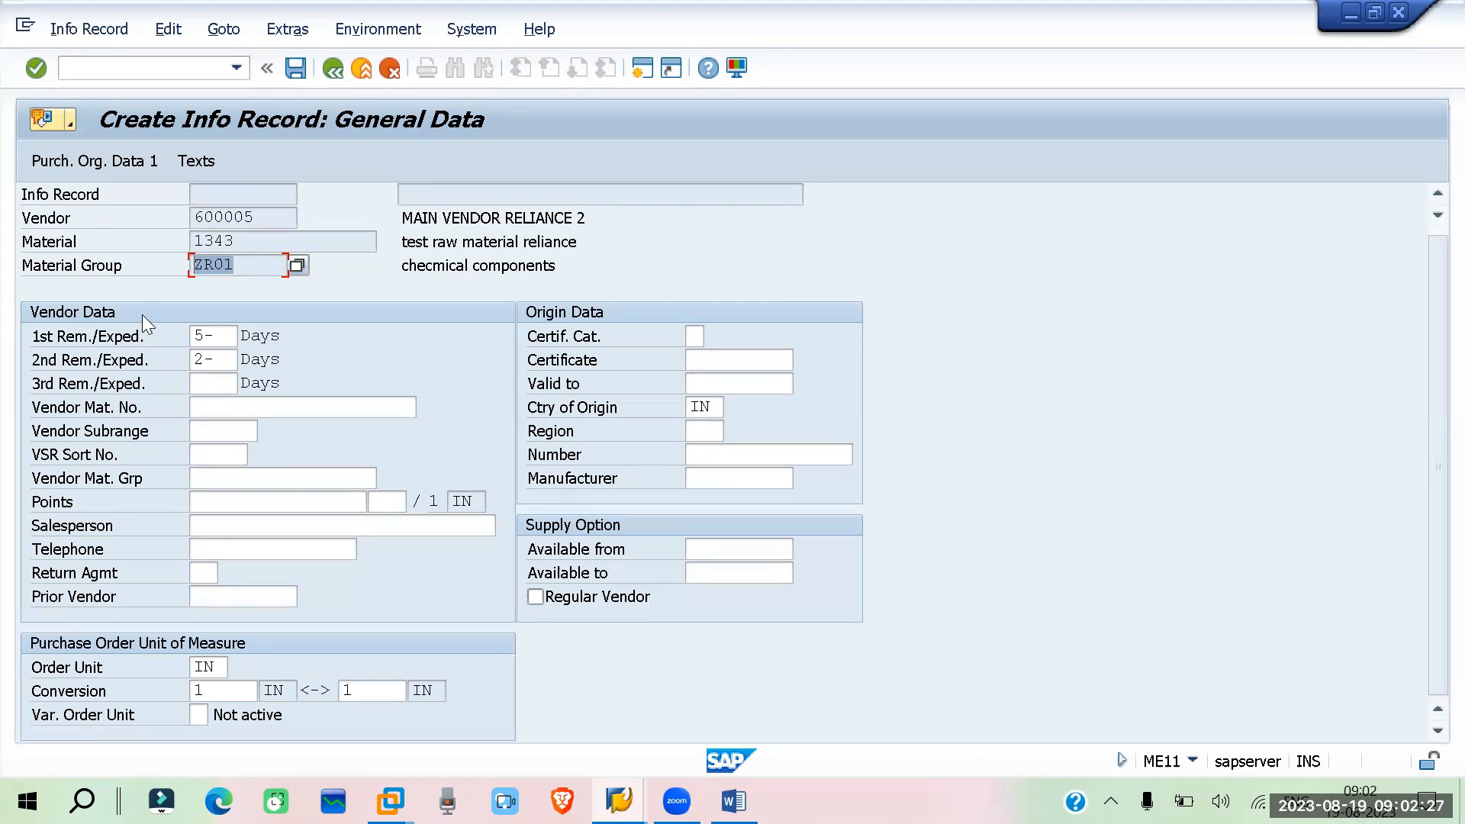
left_click(220, 409)
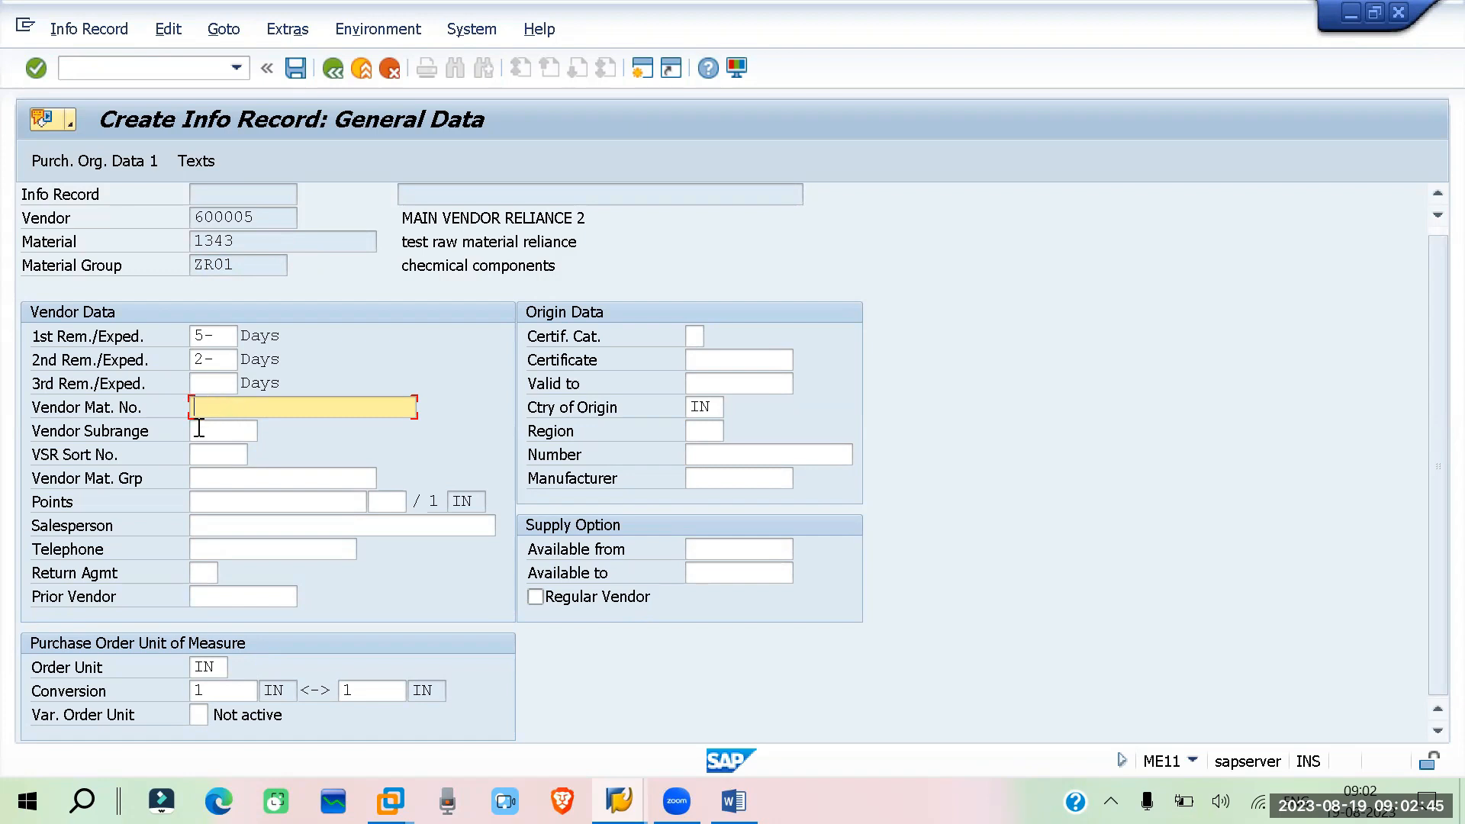
left_click(200, 429)
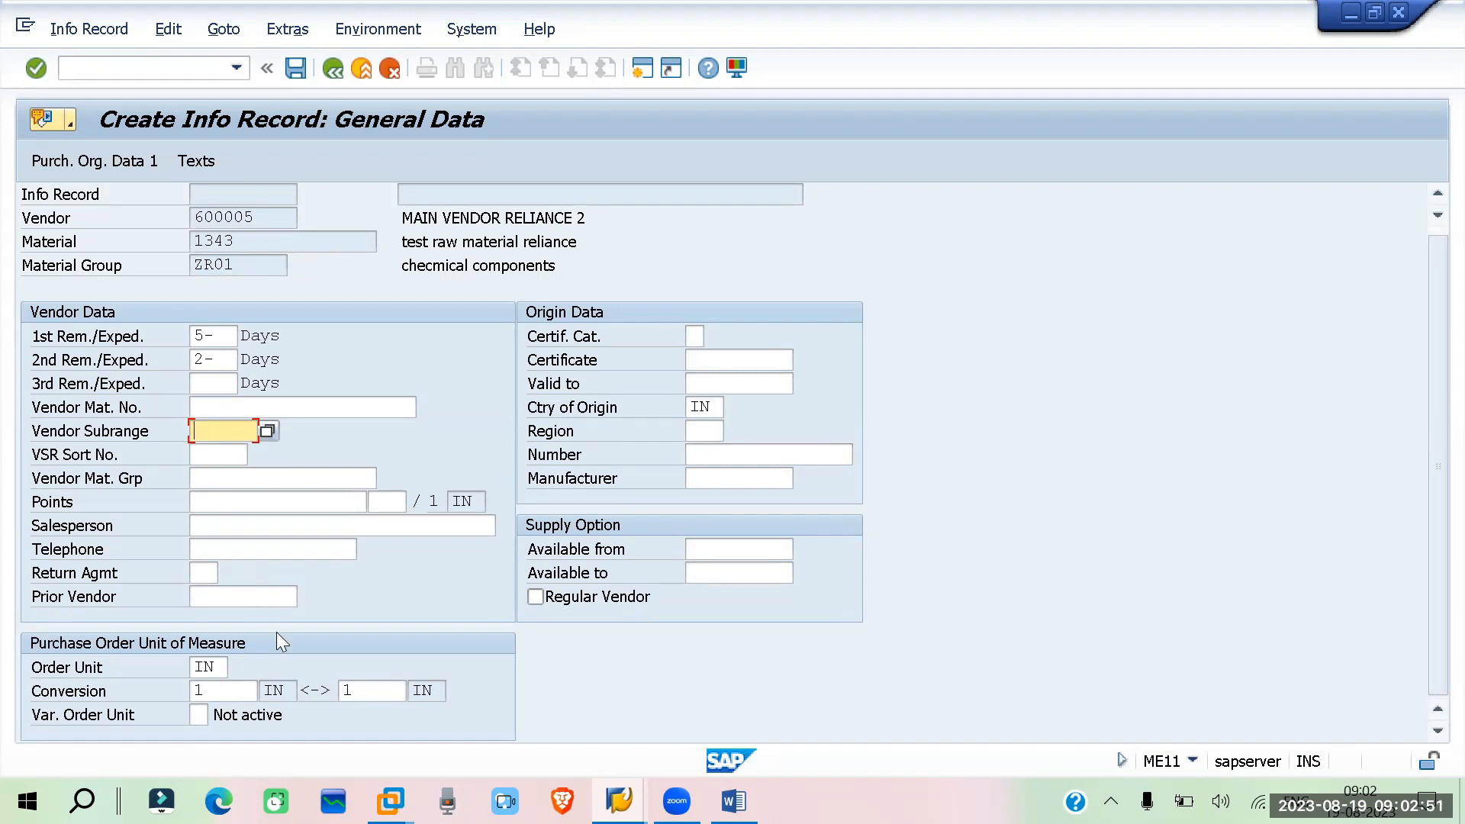
left_click(209, 505)
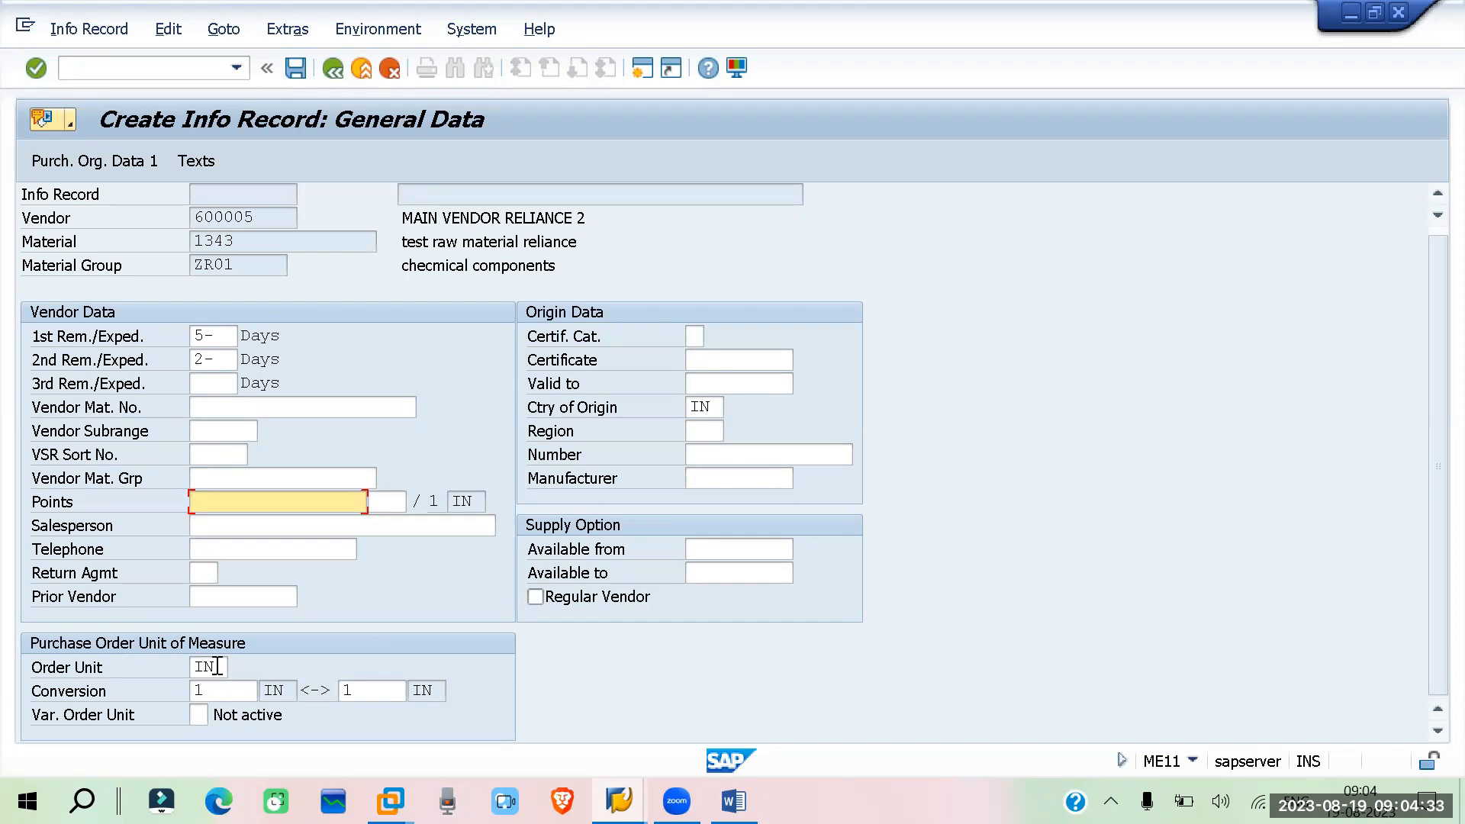
left_click_drag(220, 667, 191, 666)
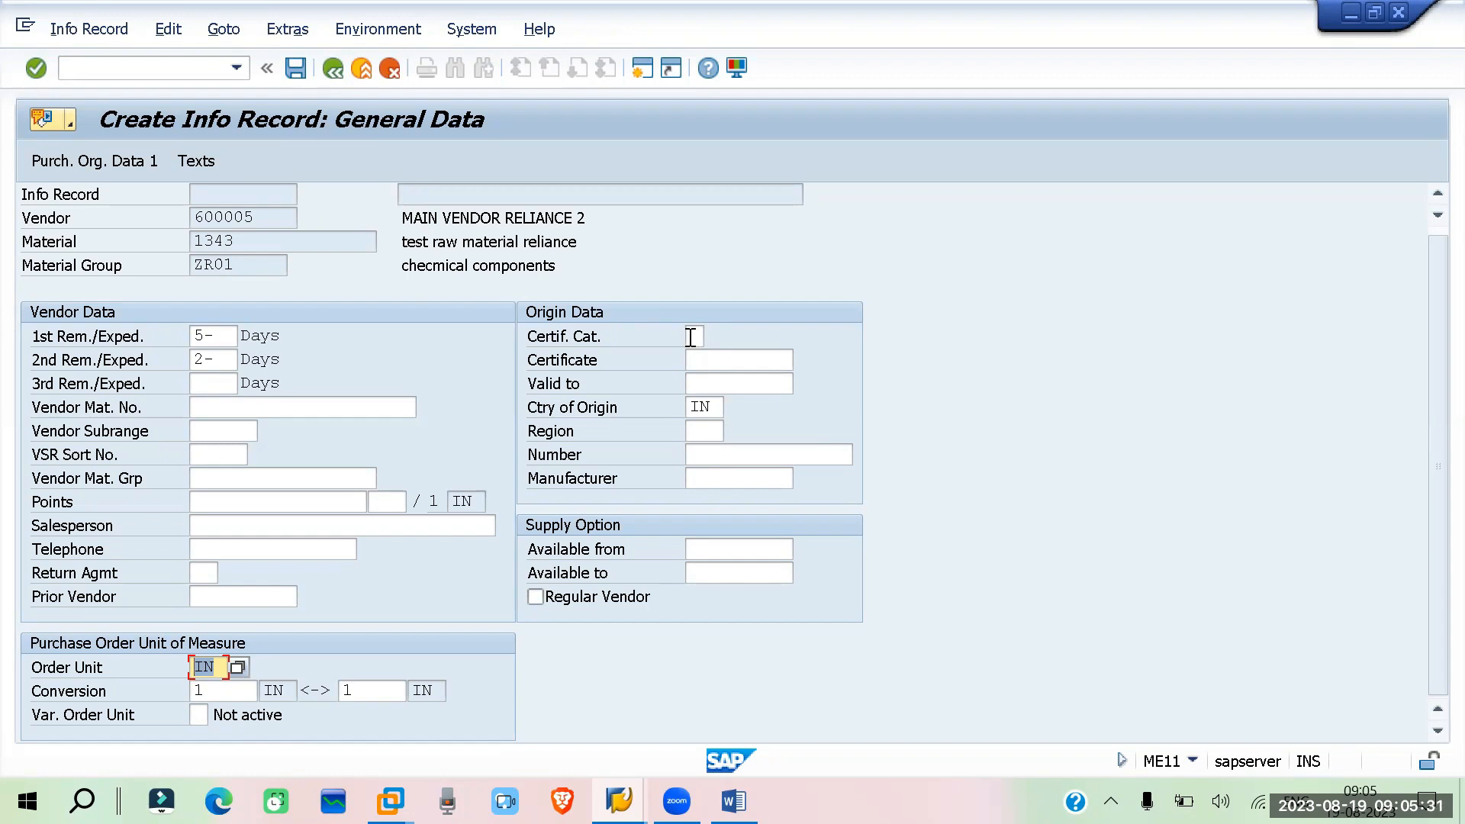
left_click(698, 382)
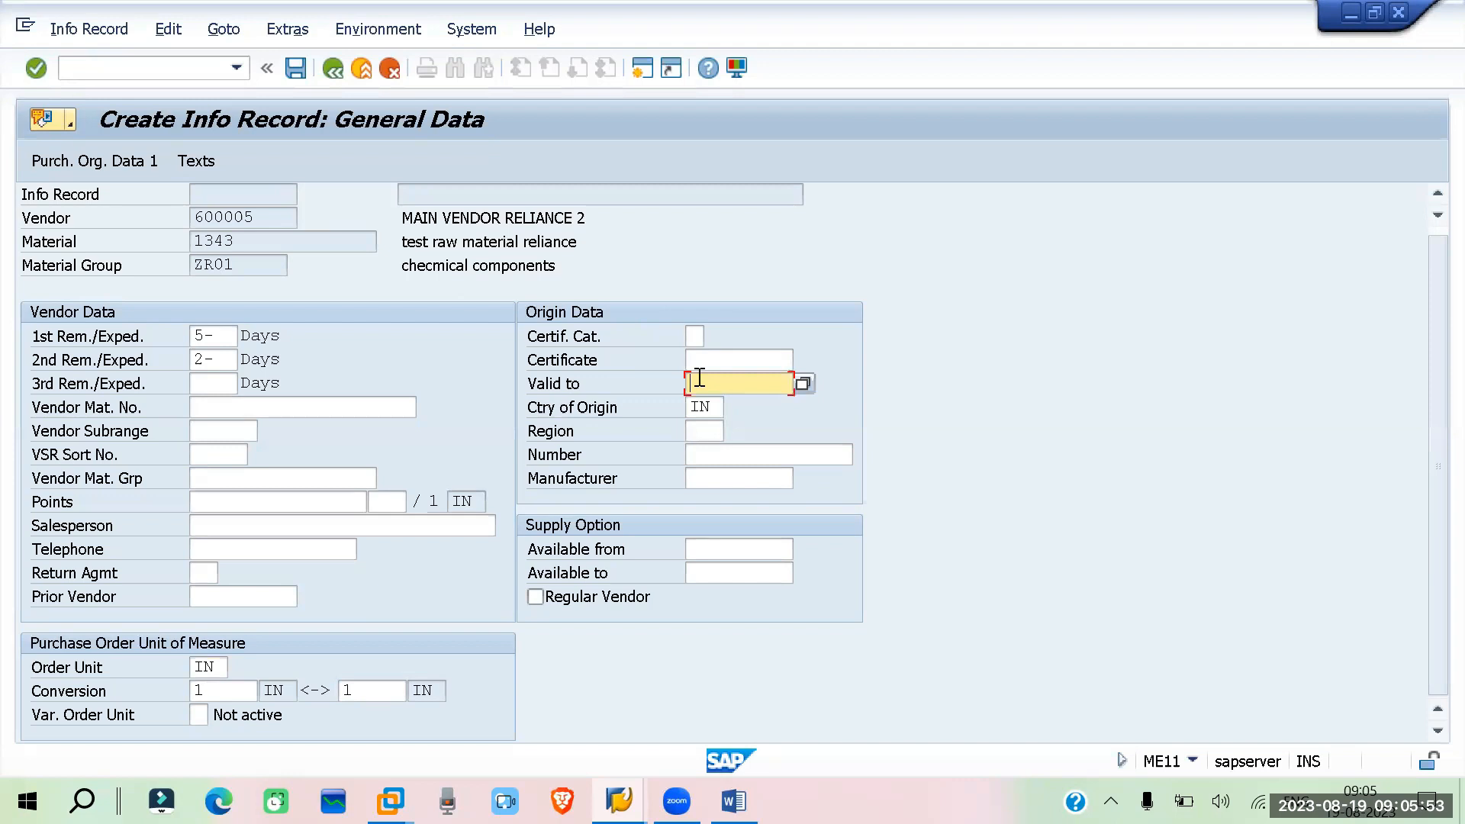
left_click_drag(721, 406, 672, 405)
left_click(719, 428)
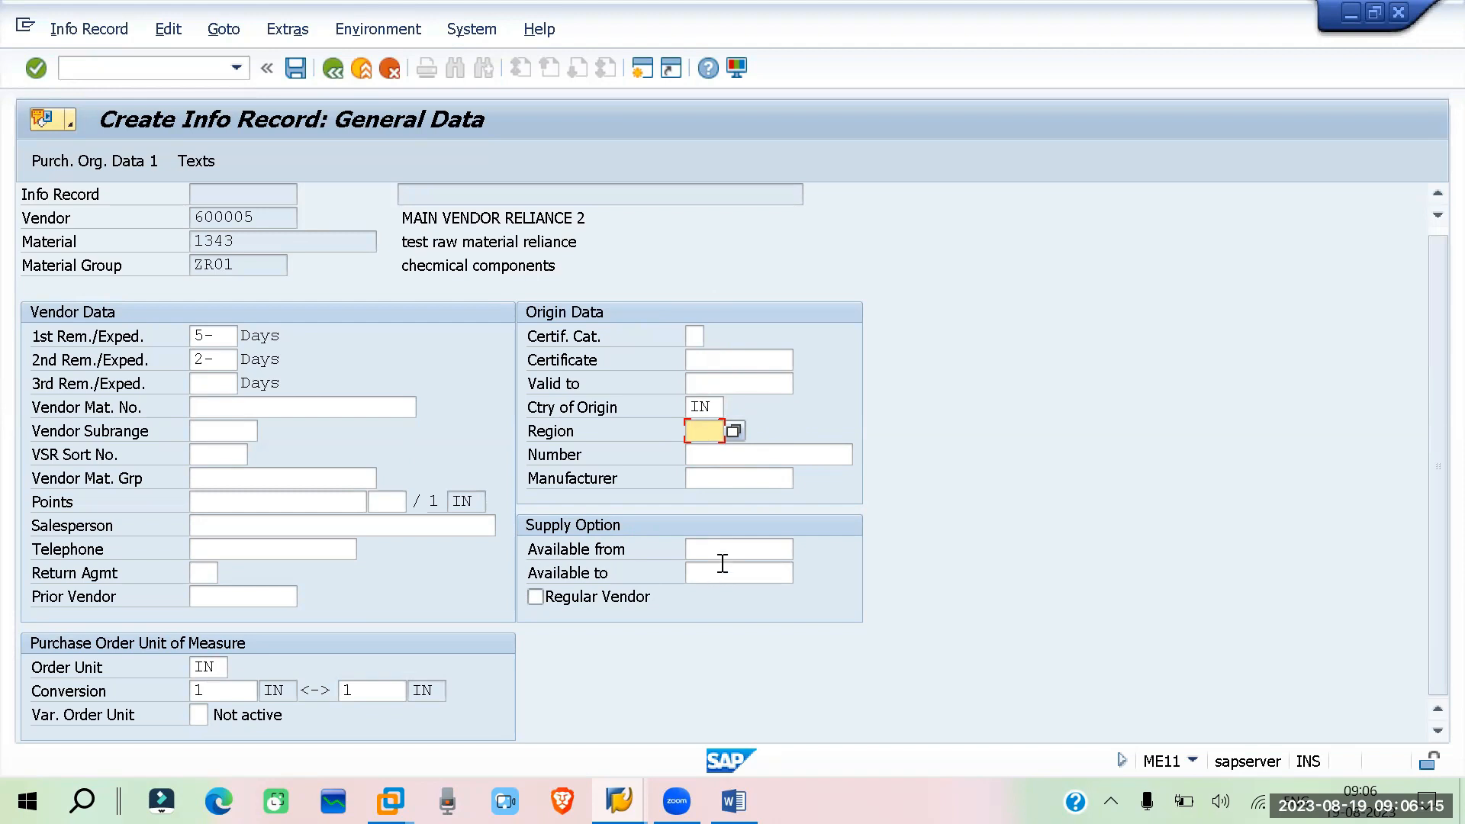
left_click_drag(265, 217, 154, 205)
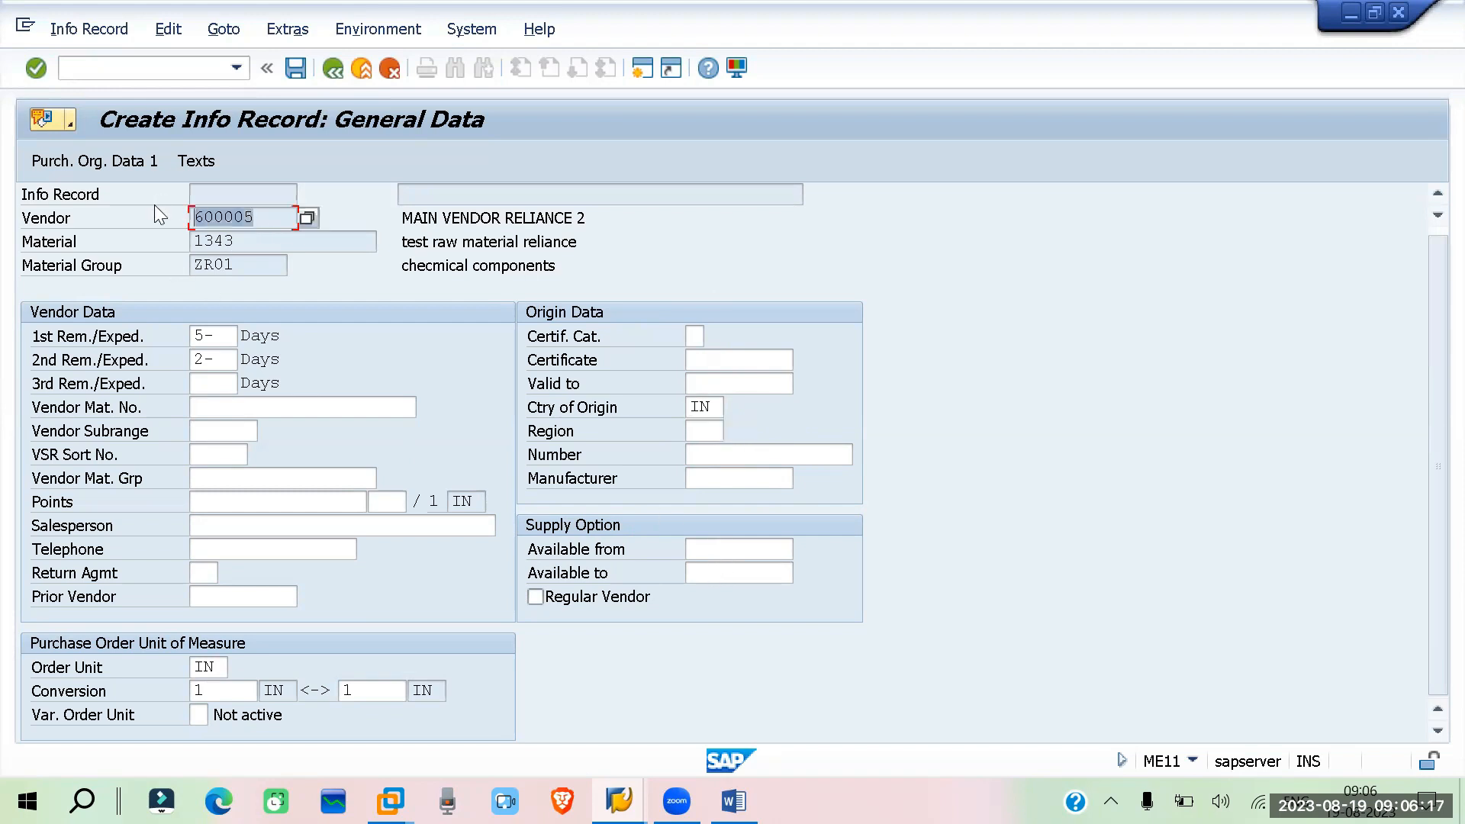
Set the supply option Available from date to 19.08.2023 using the calendar
left_click(738, 549)
left_click(803, 549)
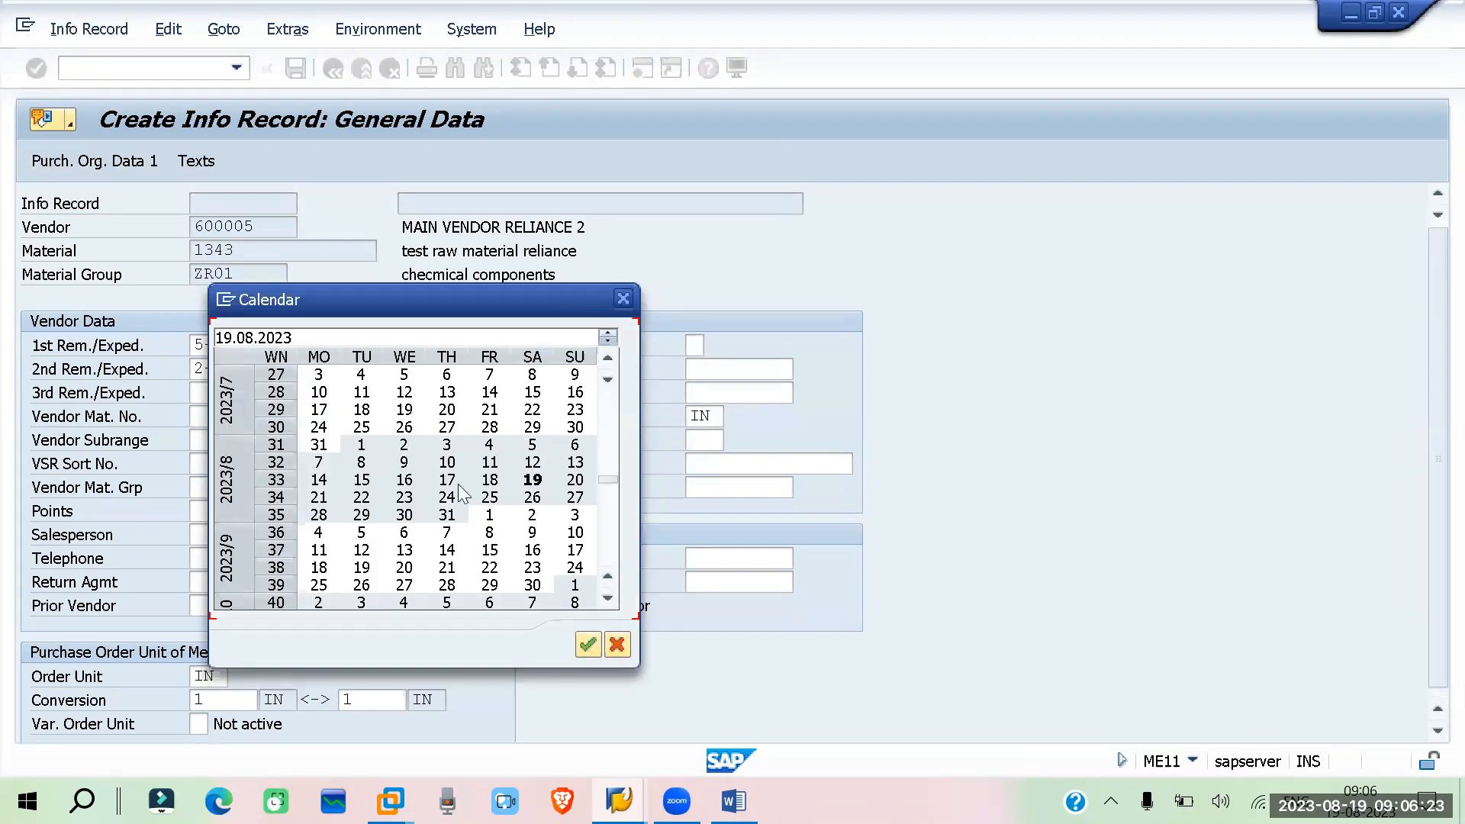
double_click(535, 483)
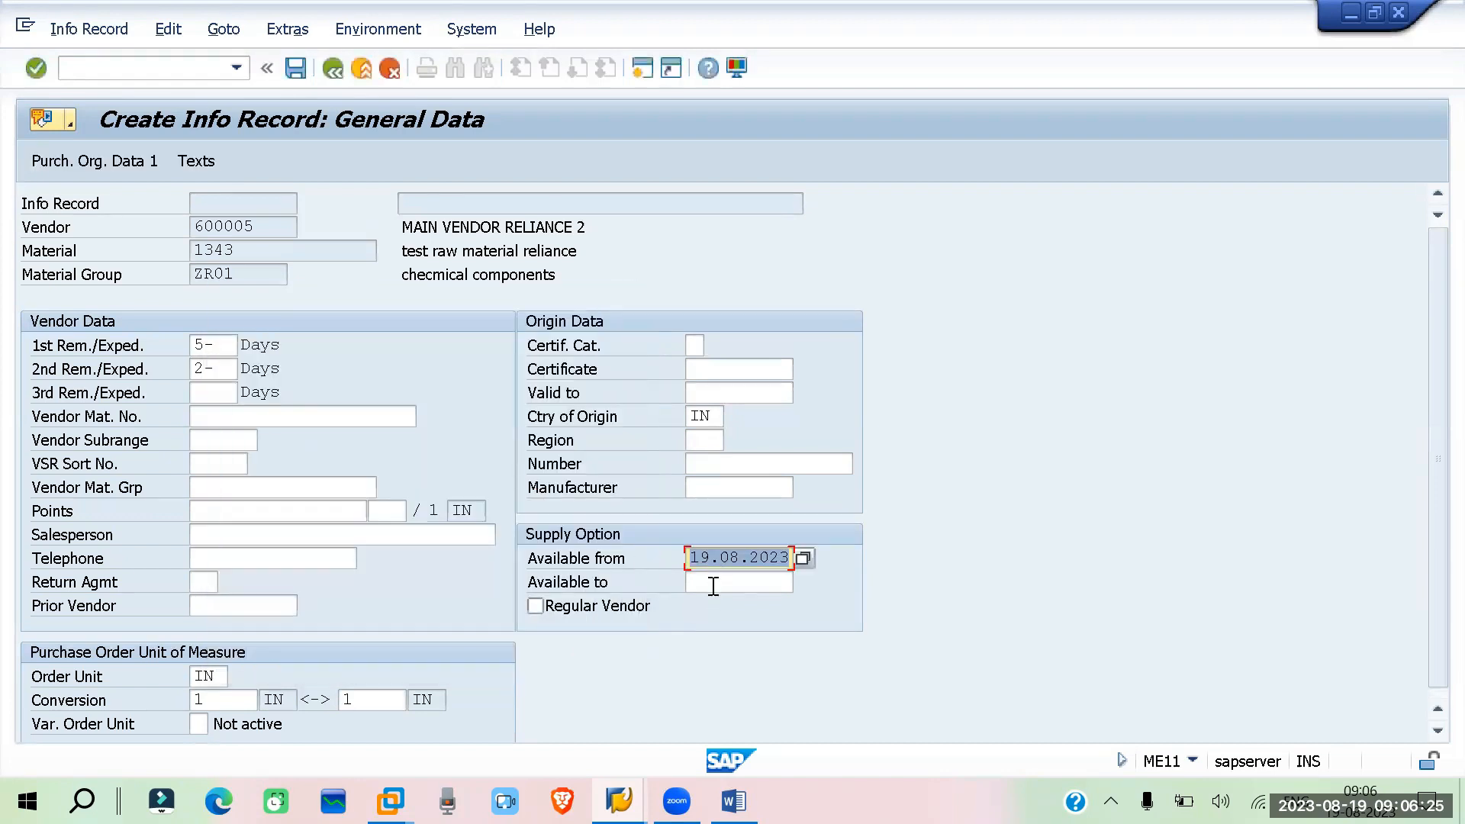
Set Available to as 31.12.2023, mark Regular Vendor, and continue to the purchasing organization data
left_click(783, 578)
left_click(804, 582)
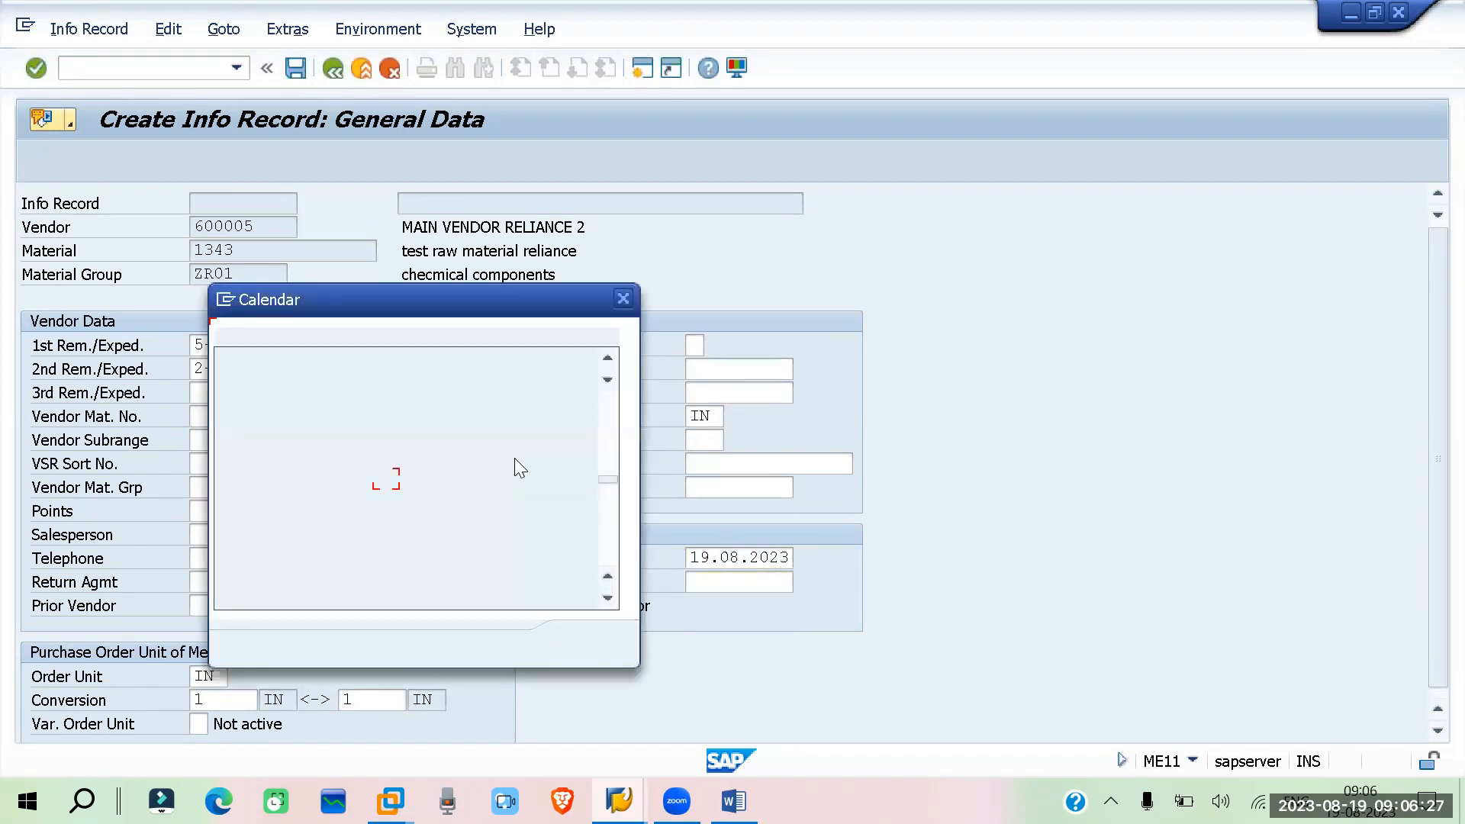
left_click(607, 601)
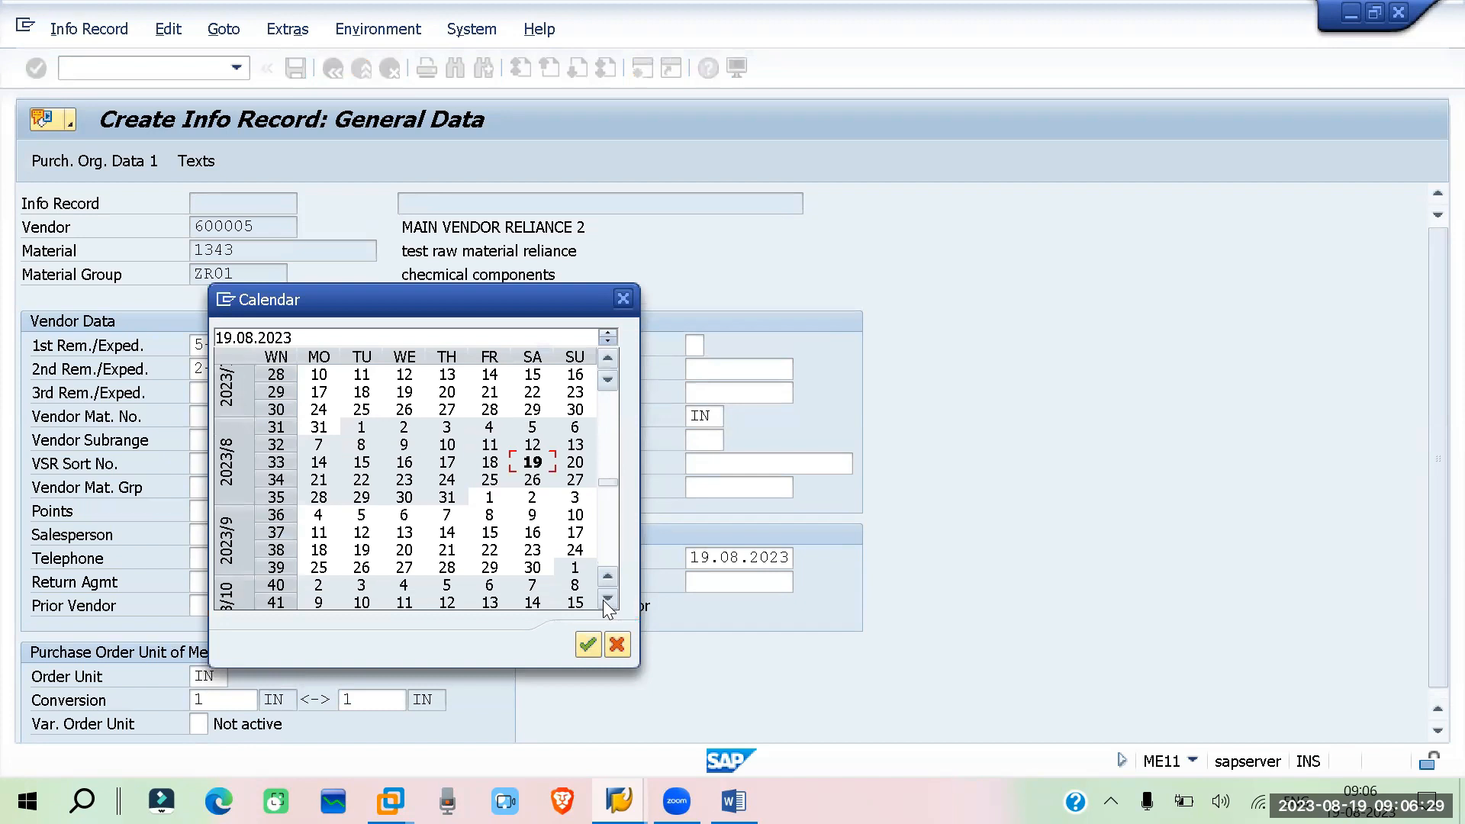
left_click(608, 601)
left_click(607, 601)
left_click(604, 600)
left_click(604, 600)
left_click(604, 601)
left_click(604, 601)
left_click(604, 601)
double_click(587, 600)
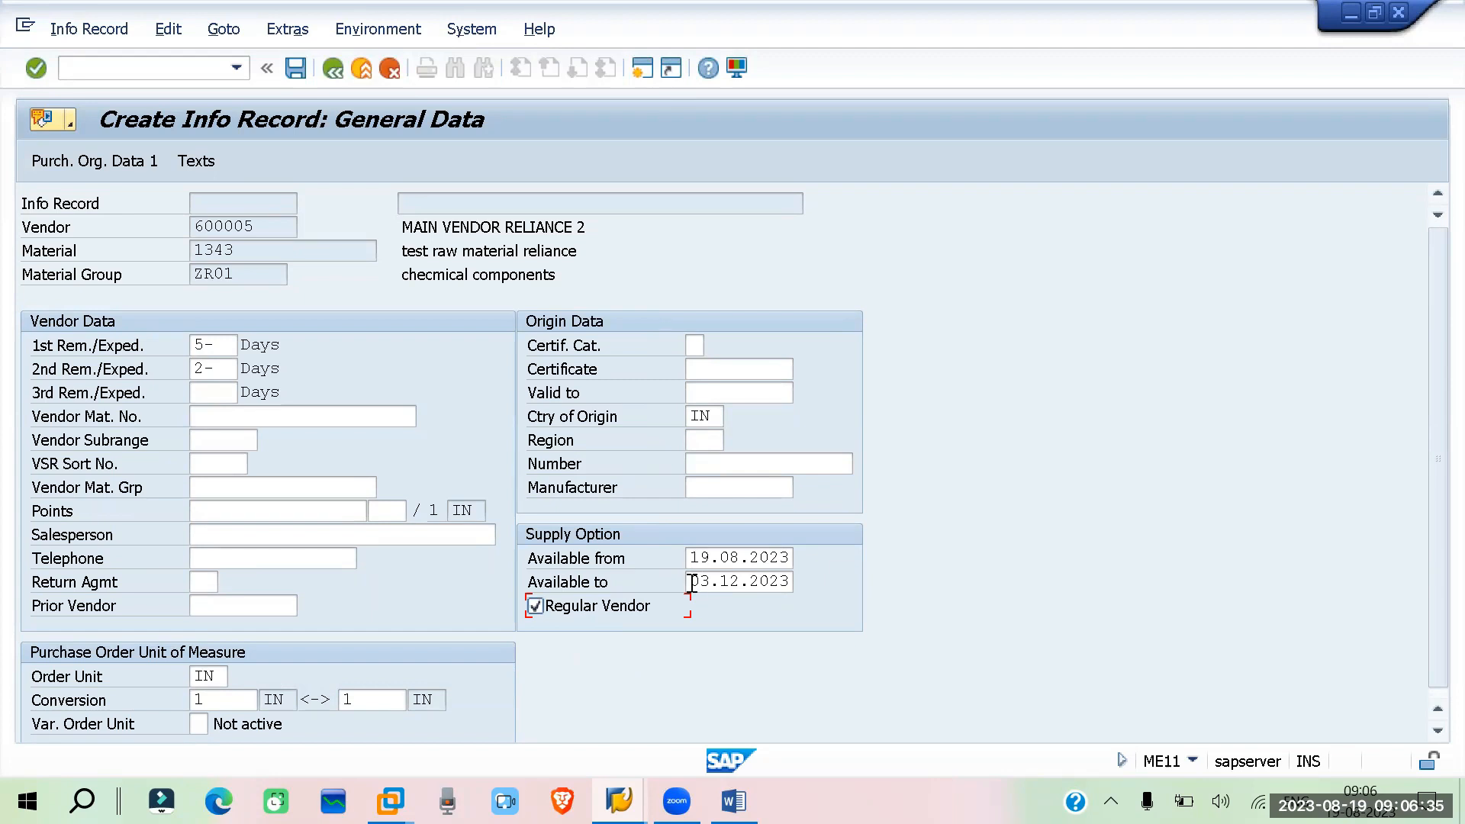
left_click_drag(692, 581, 749, 581)
left_click(712, 581)
key("BackSpace")
key("BackSpace")
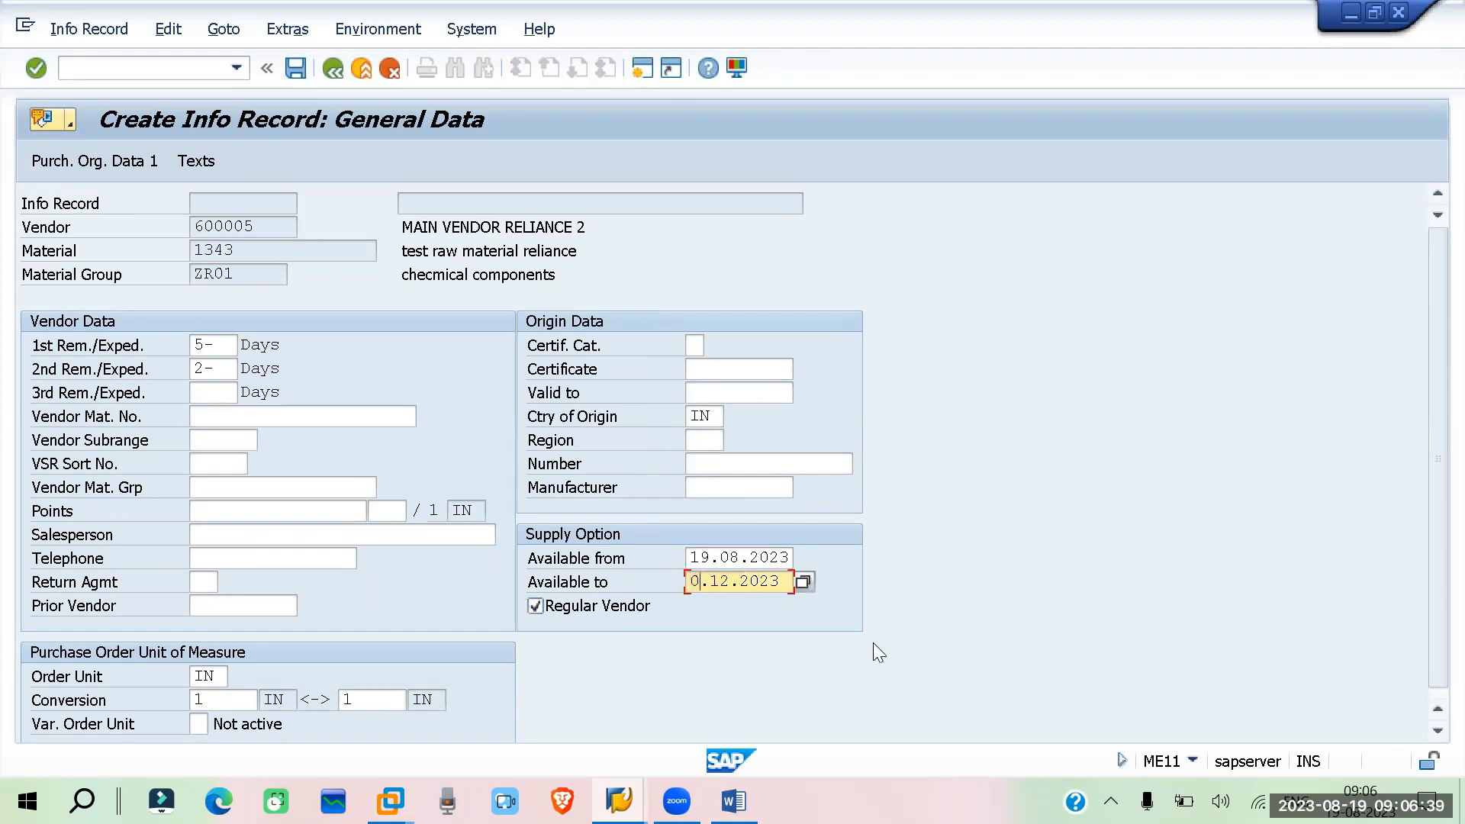
type("31")
key("Return")
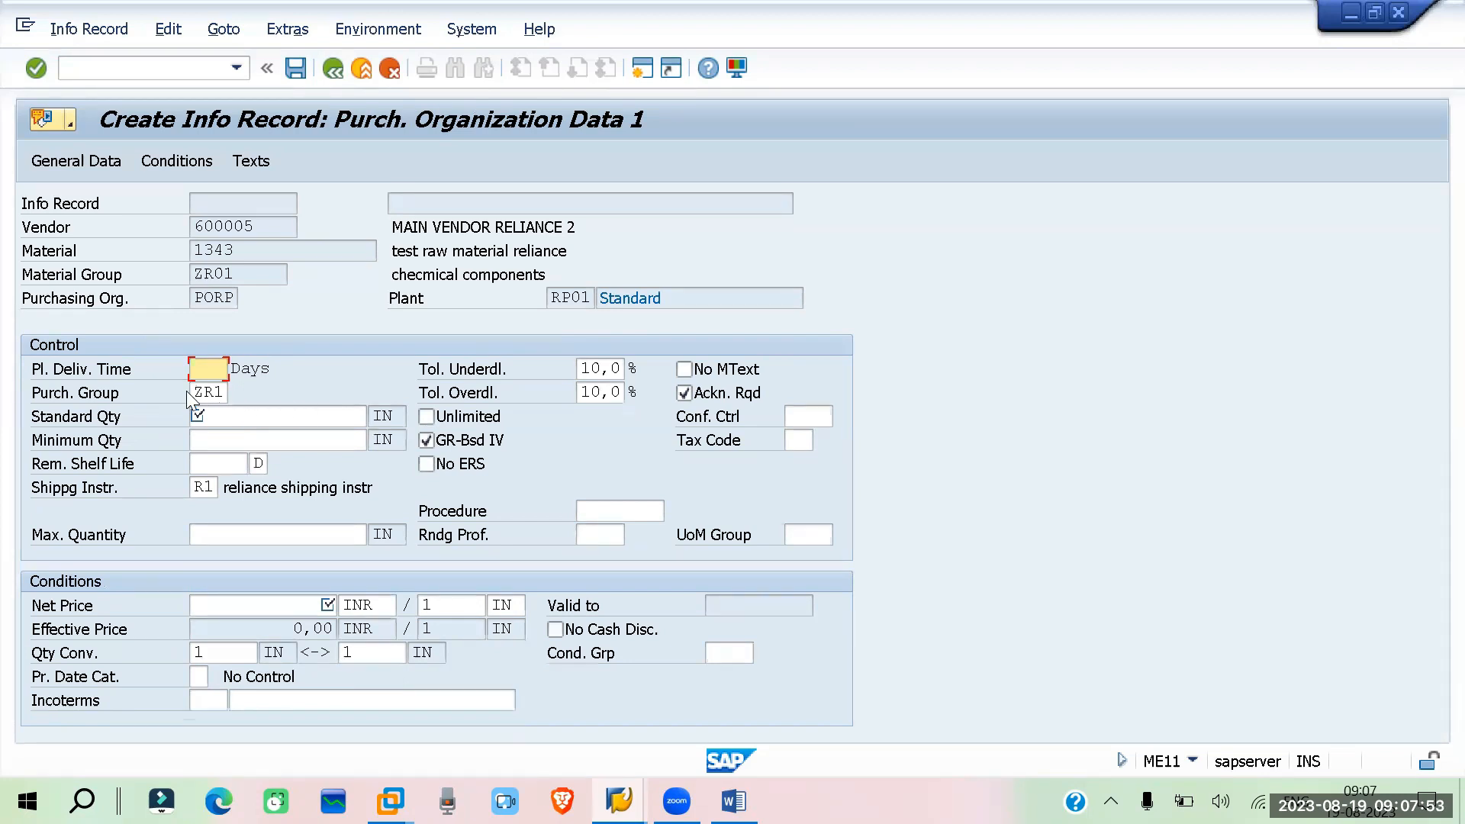
Enter a planned delivery time of 2 days, a standard quantity of 100 and a minimum quantity of 10
key("Tab")
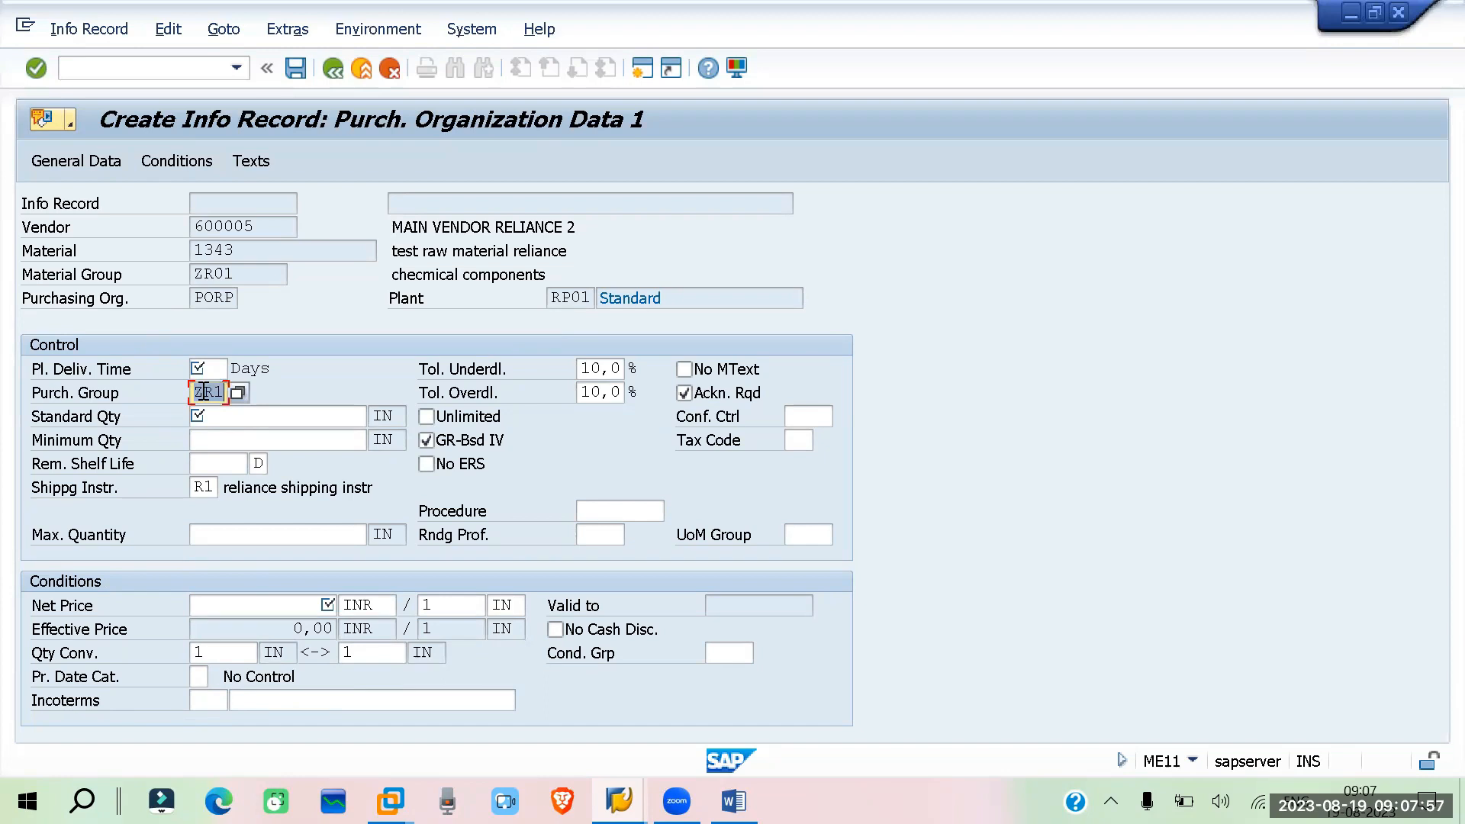
left_click(580, 374)
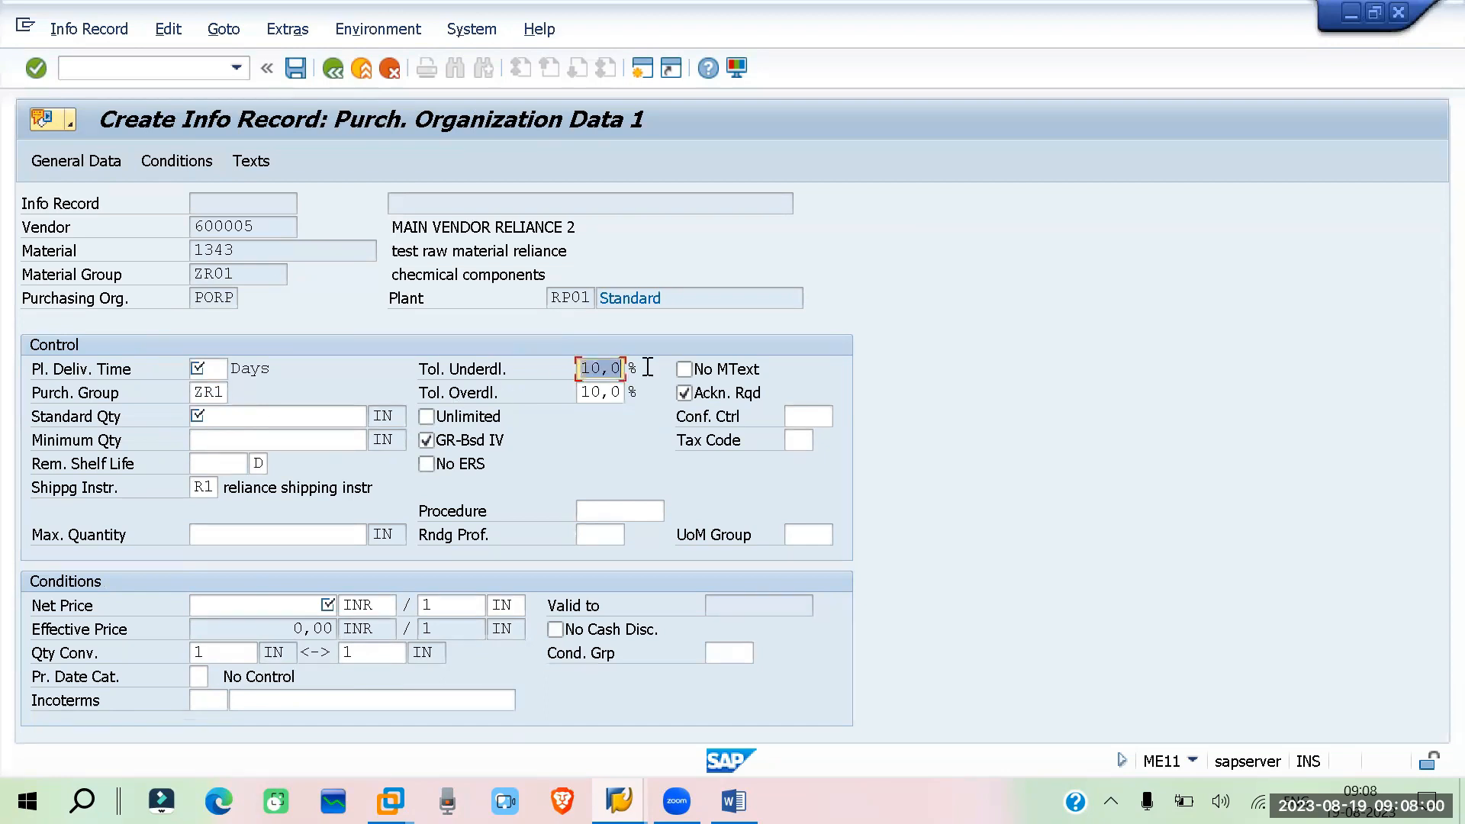
left_click(581, 392)
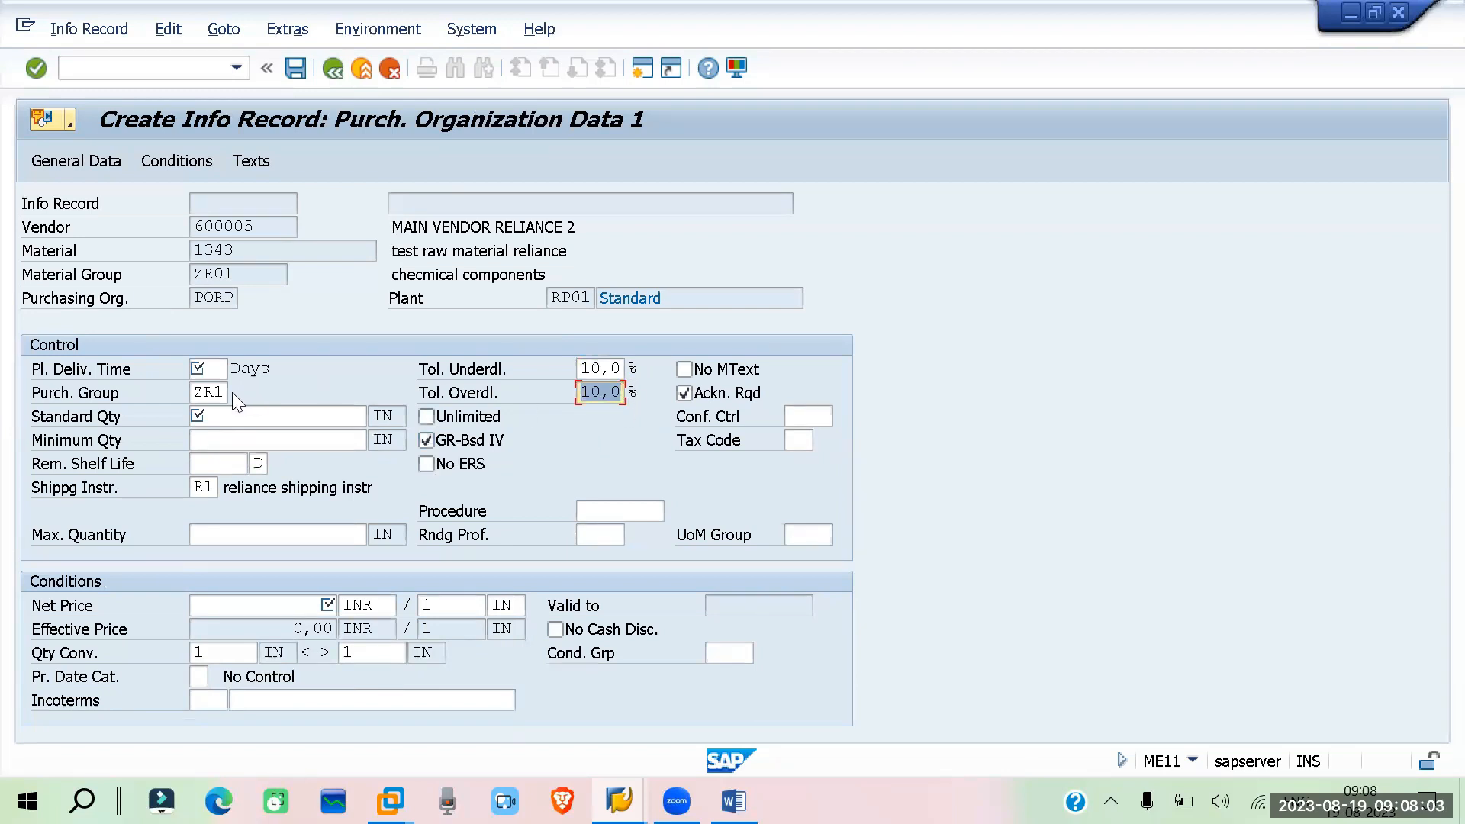
left_click(208, 368)
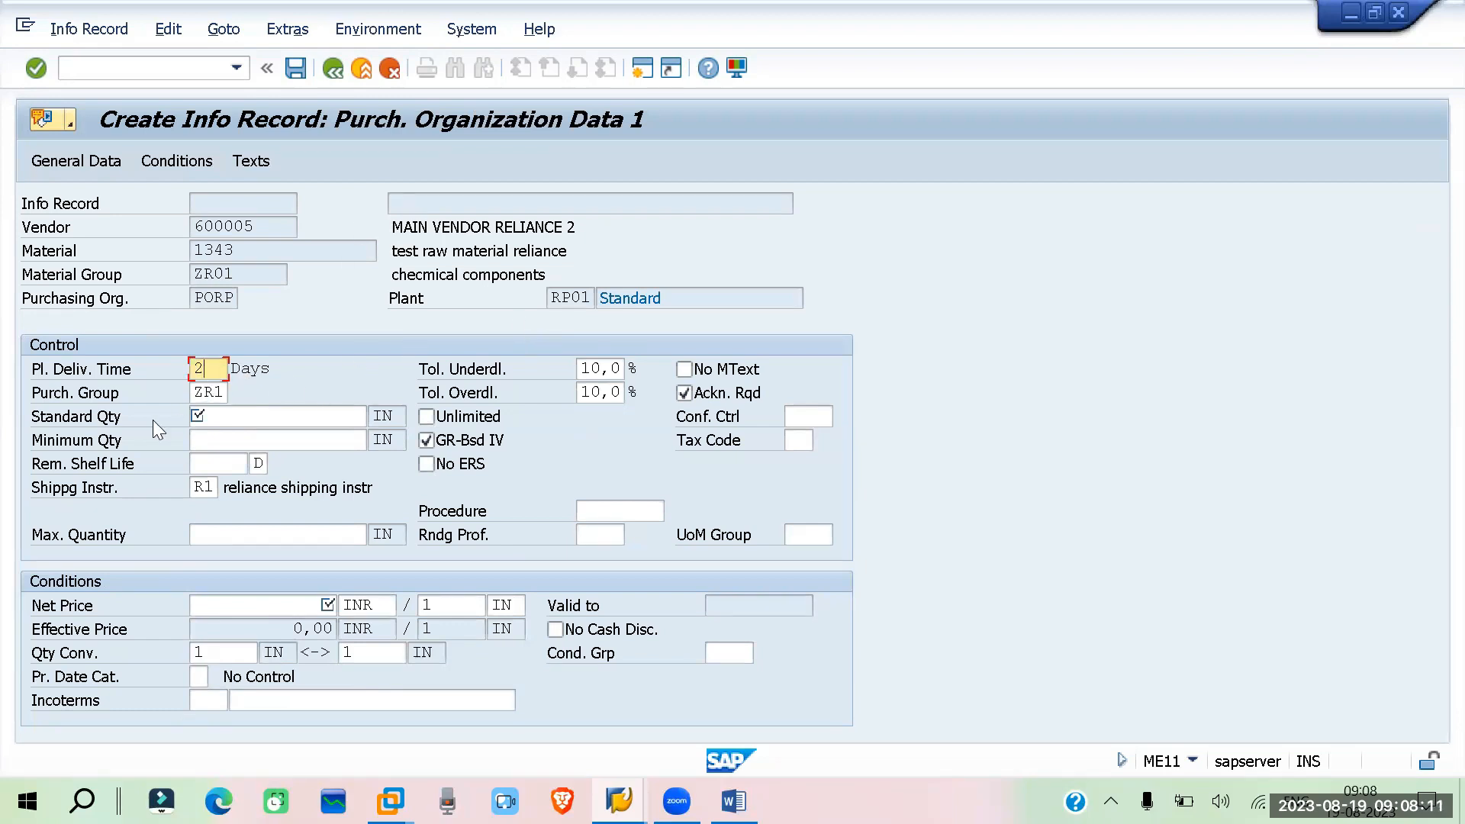
left_click(260, 415)
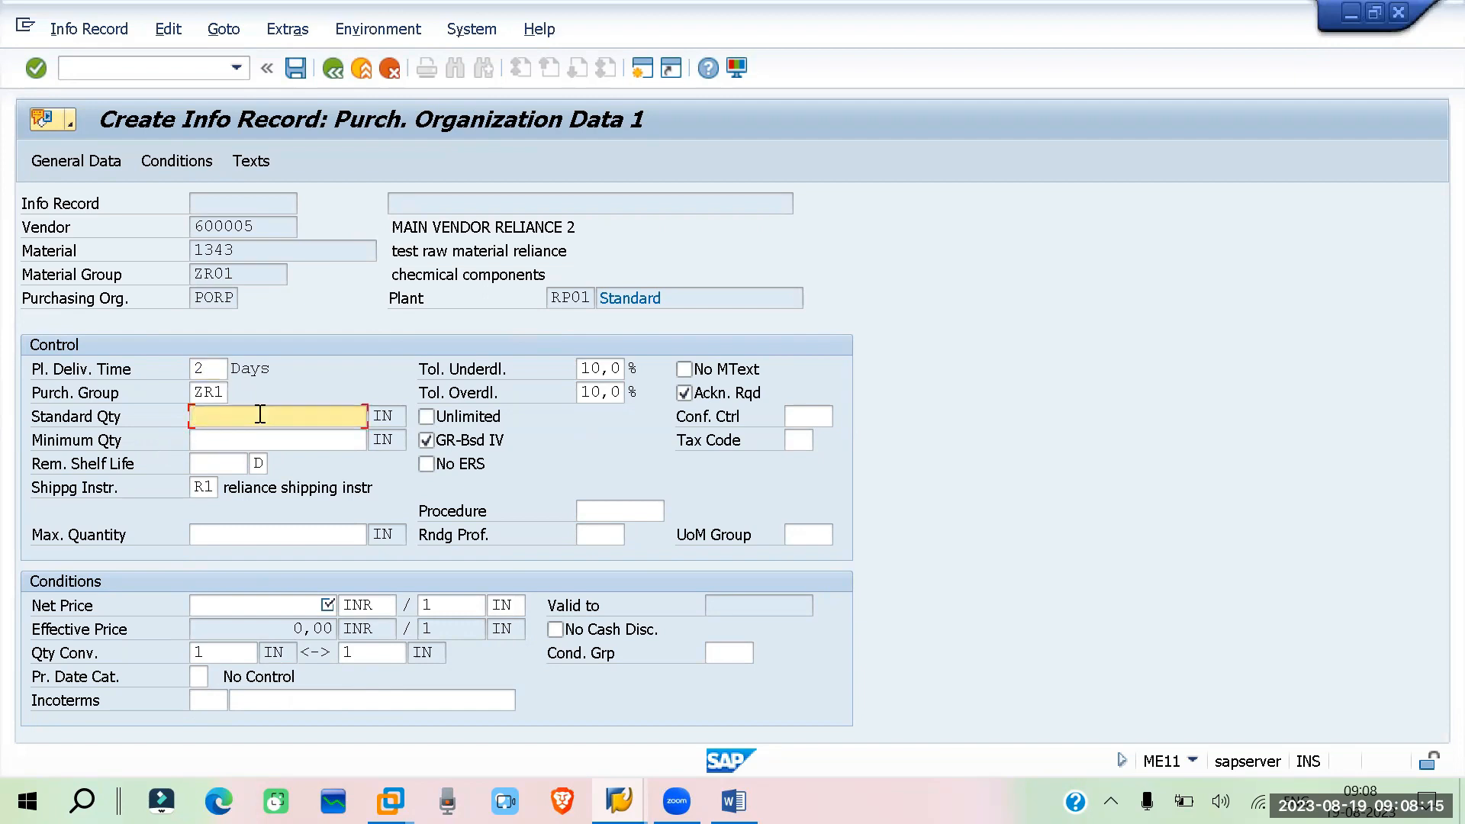
type("100")
left_click(227, 442)
type("10")
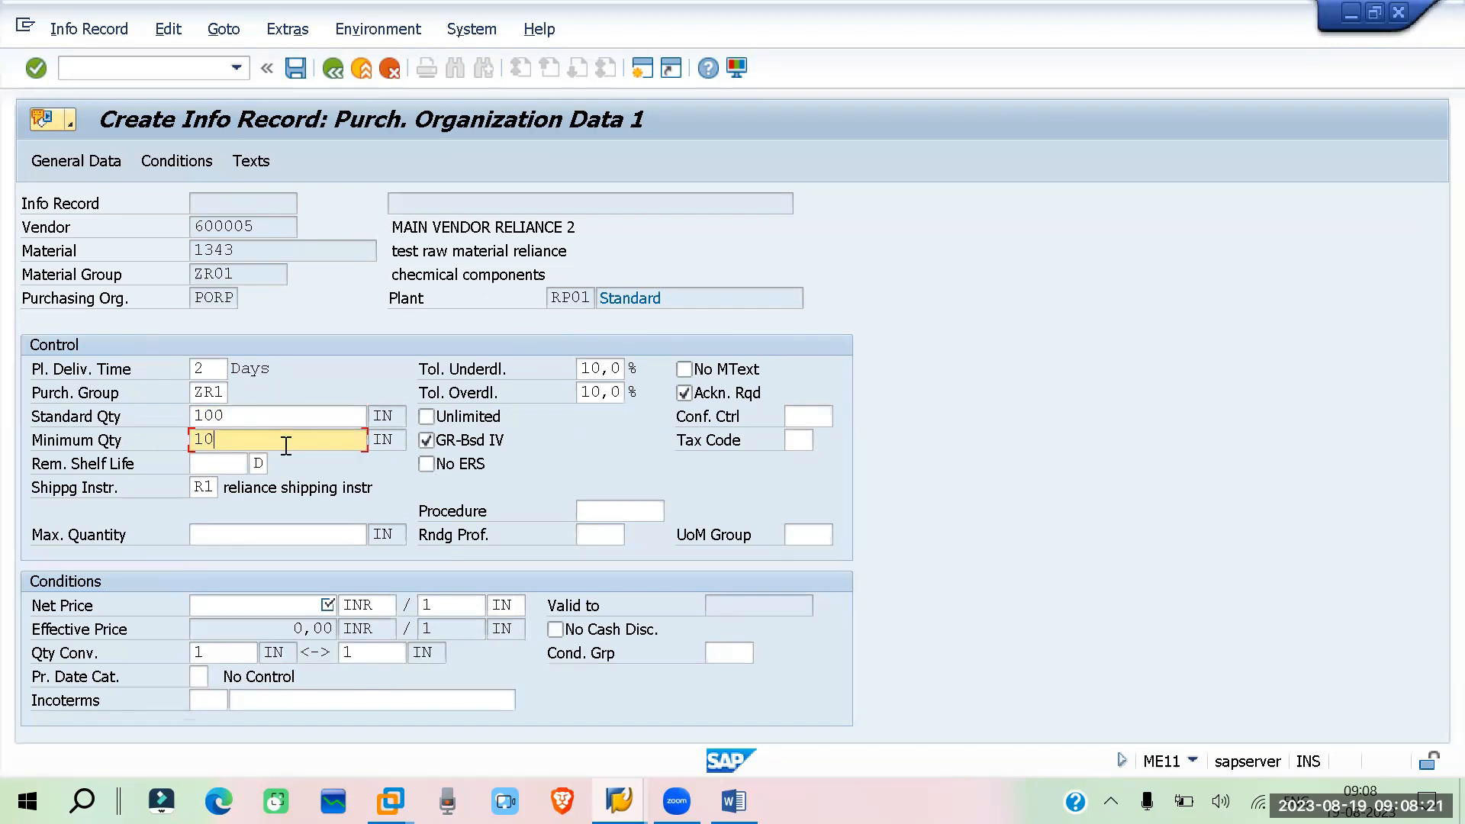
Examine the Maximum Quantity and Purchasing Group fields of the control data
left_click(253, 538)
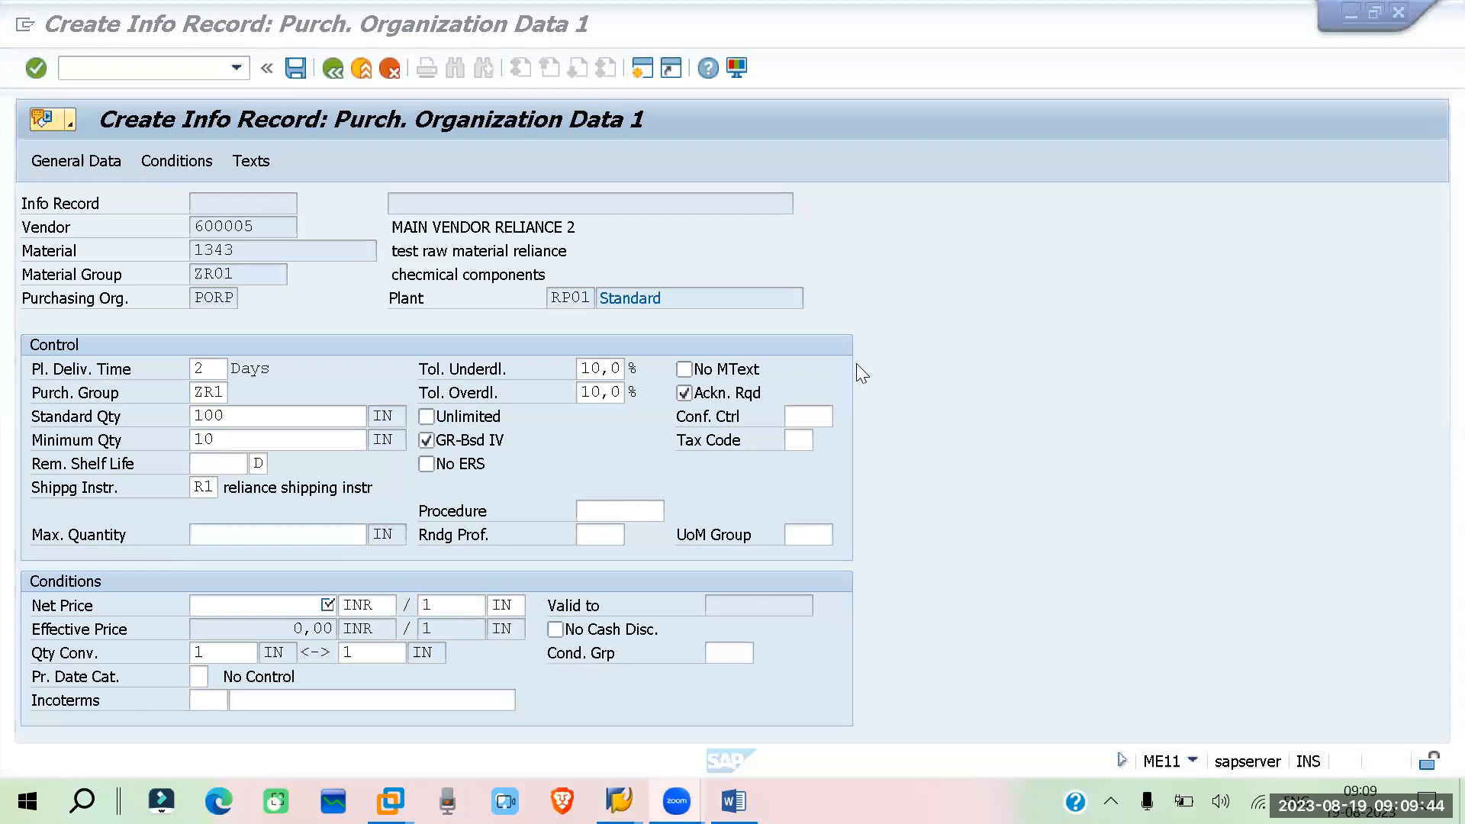
left_click(1105, 299)
left_click(1214, 124)
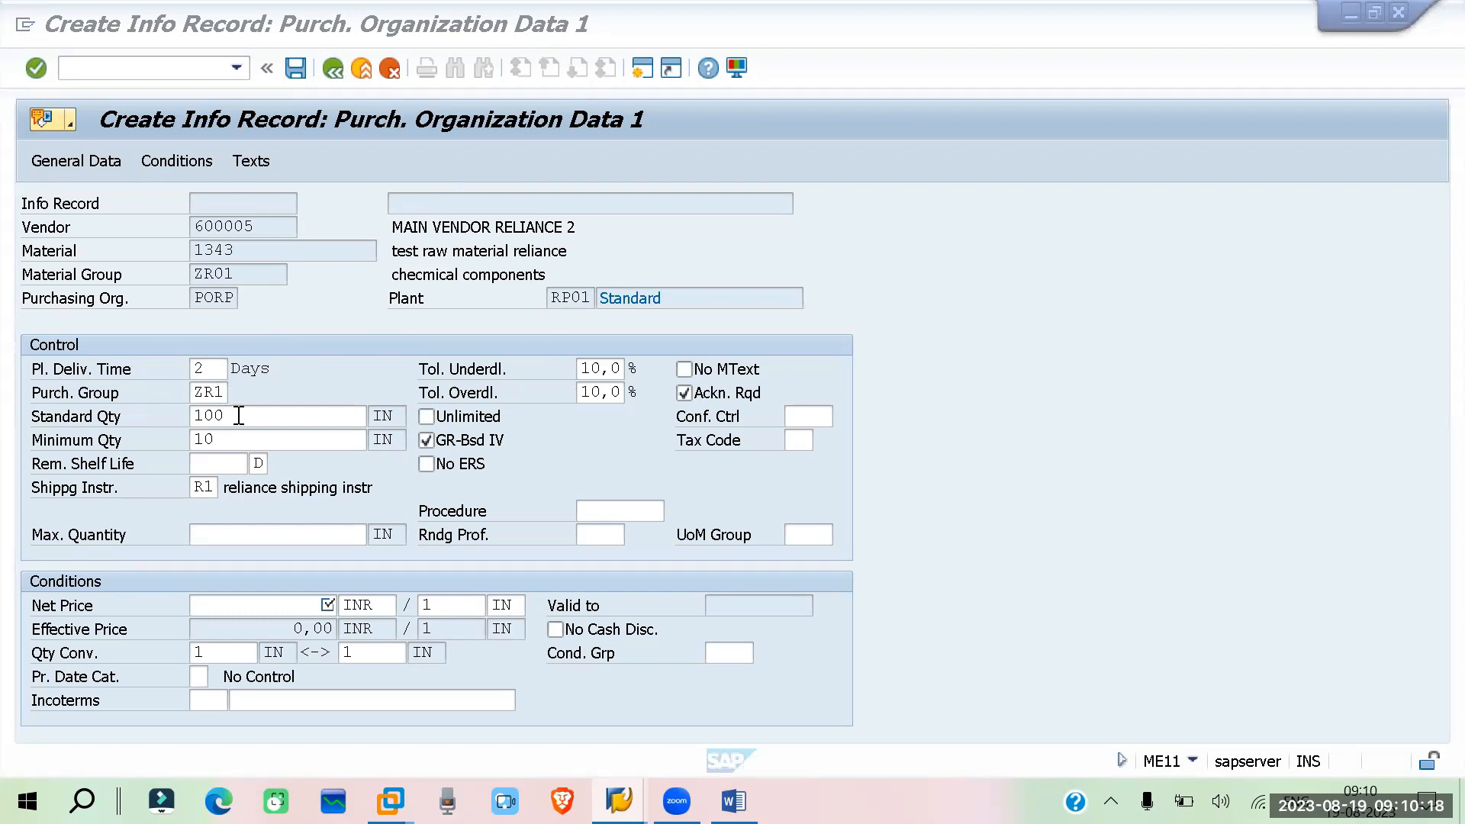
left_click(226, 390)
double_click(226, 391)
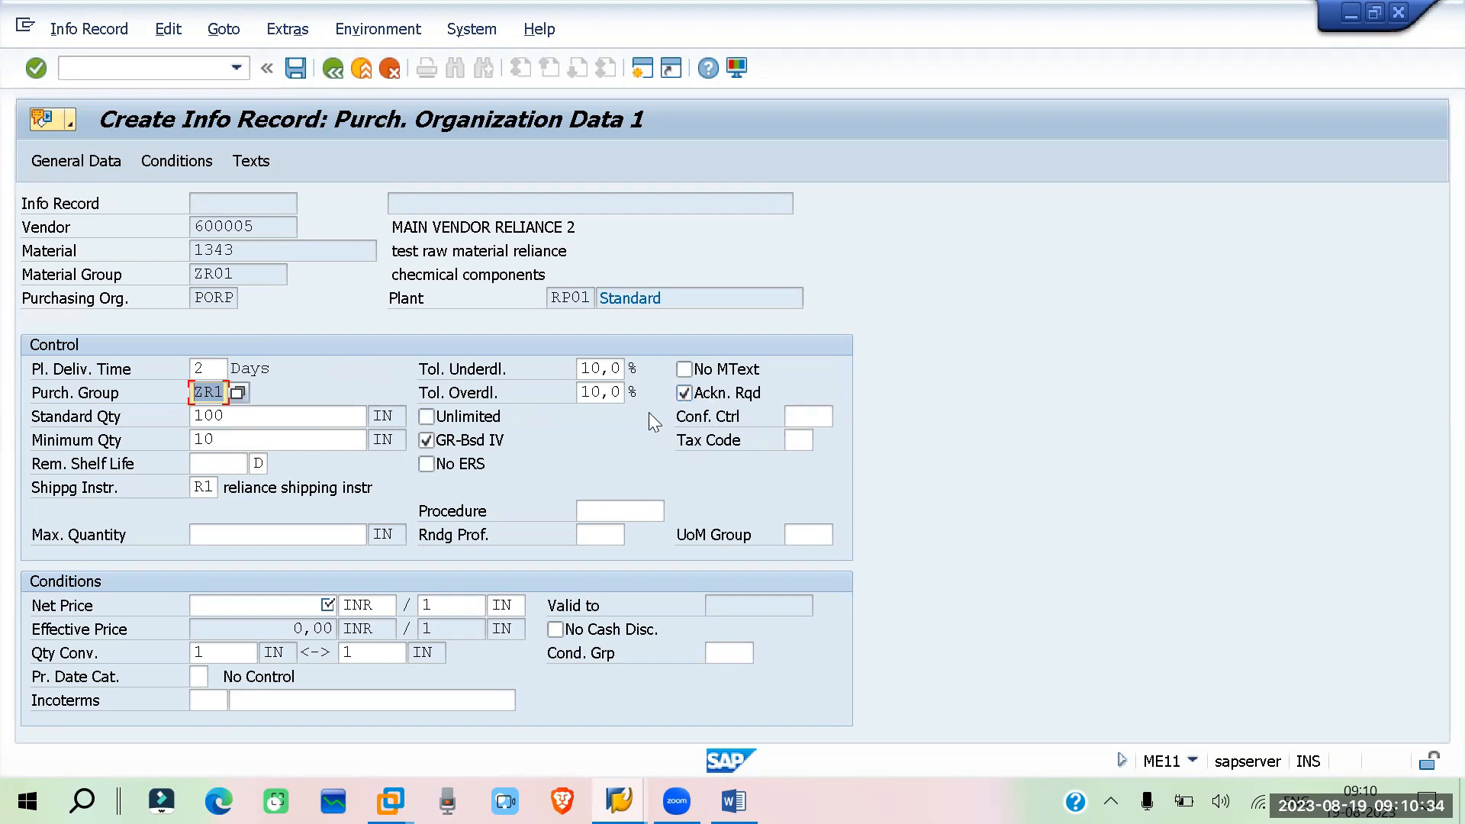
Toggle the GR-based invoice verification indicator off and back on, returning to the confirmation control field
left_click(788, 416)
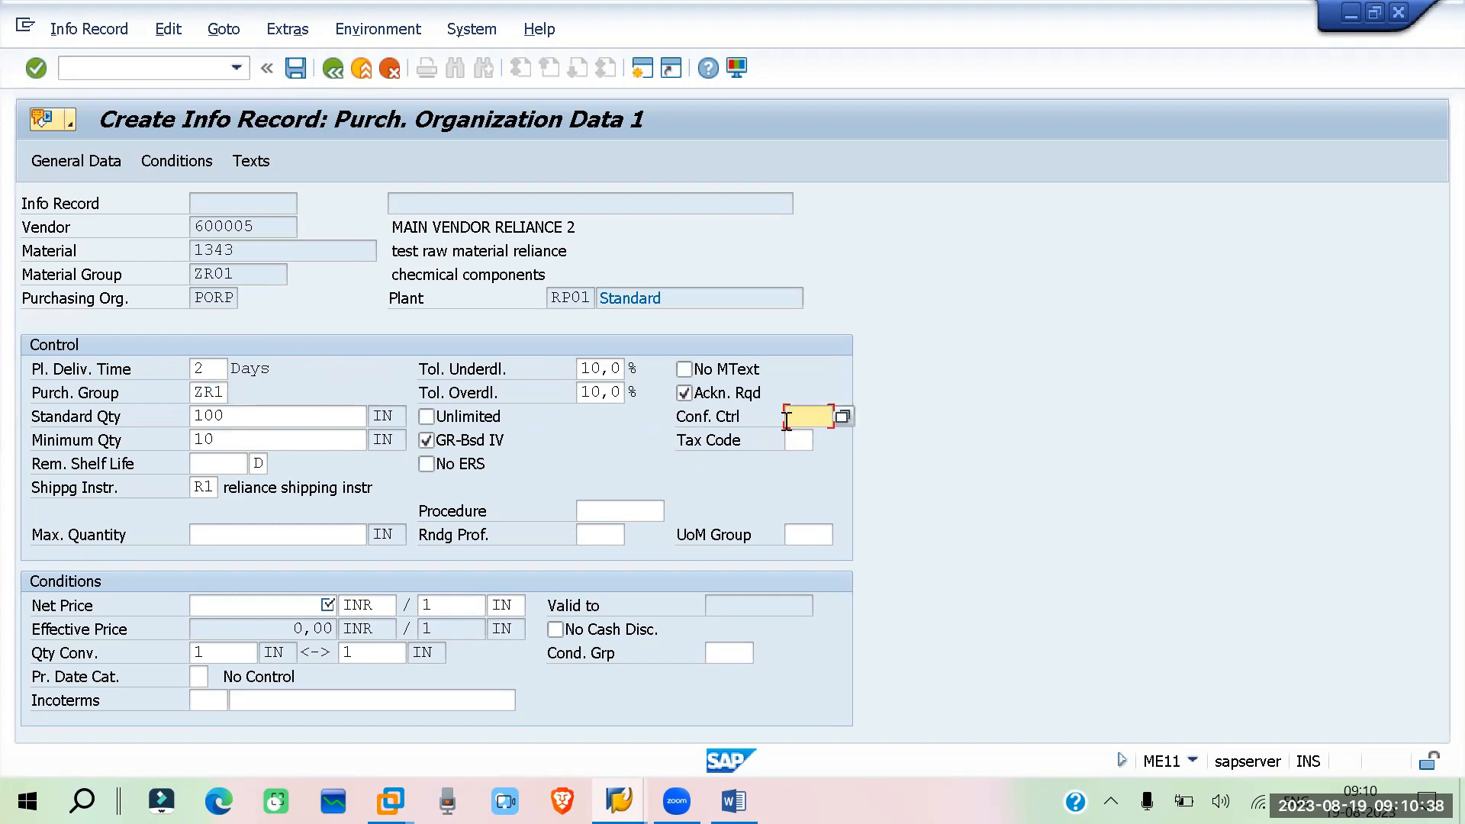
left_click(426, 441)
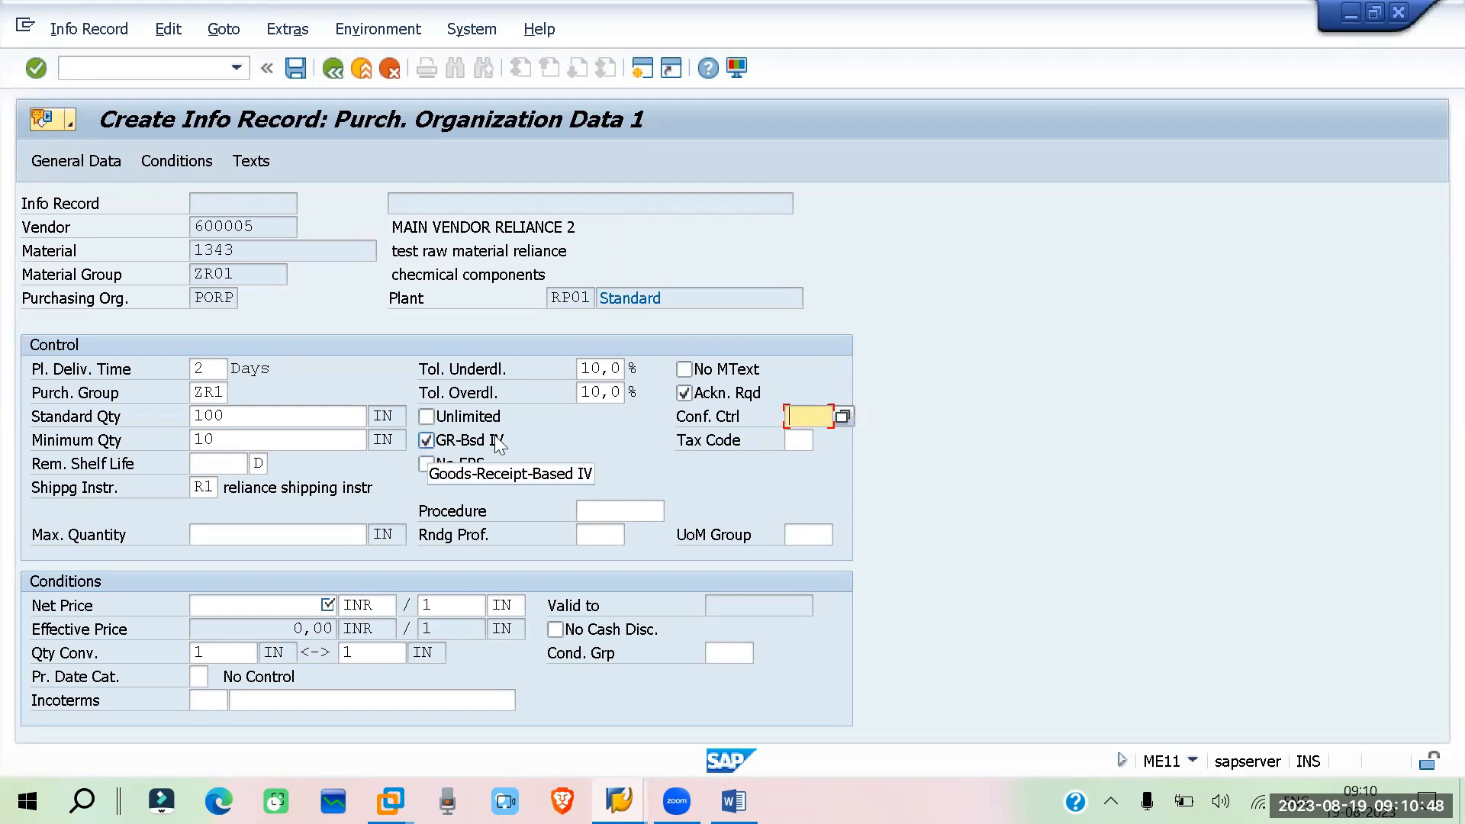
left_click(551, 437)
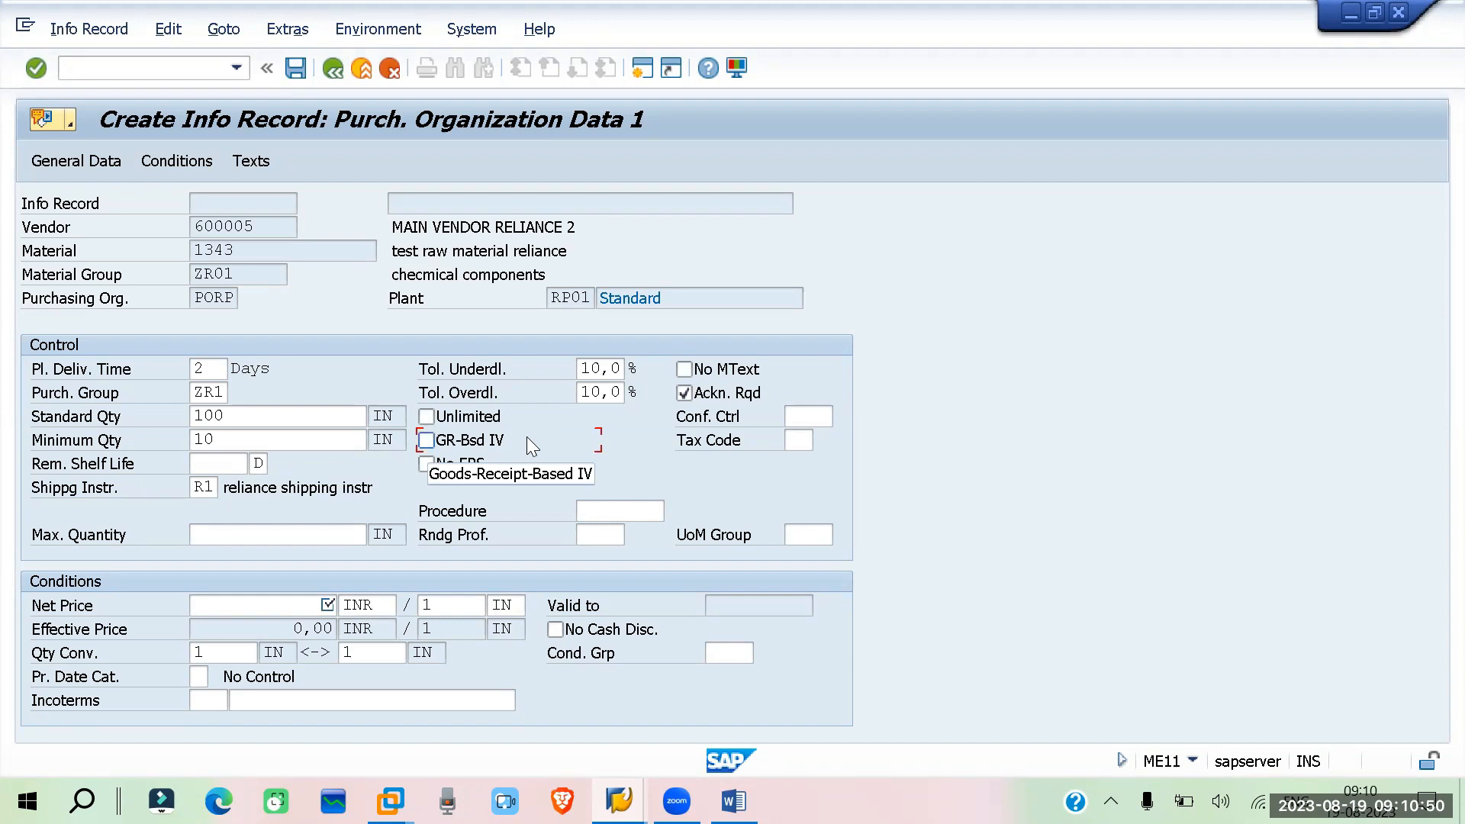
left_click(425, 440)
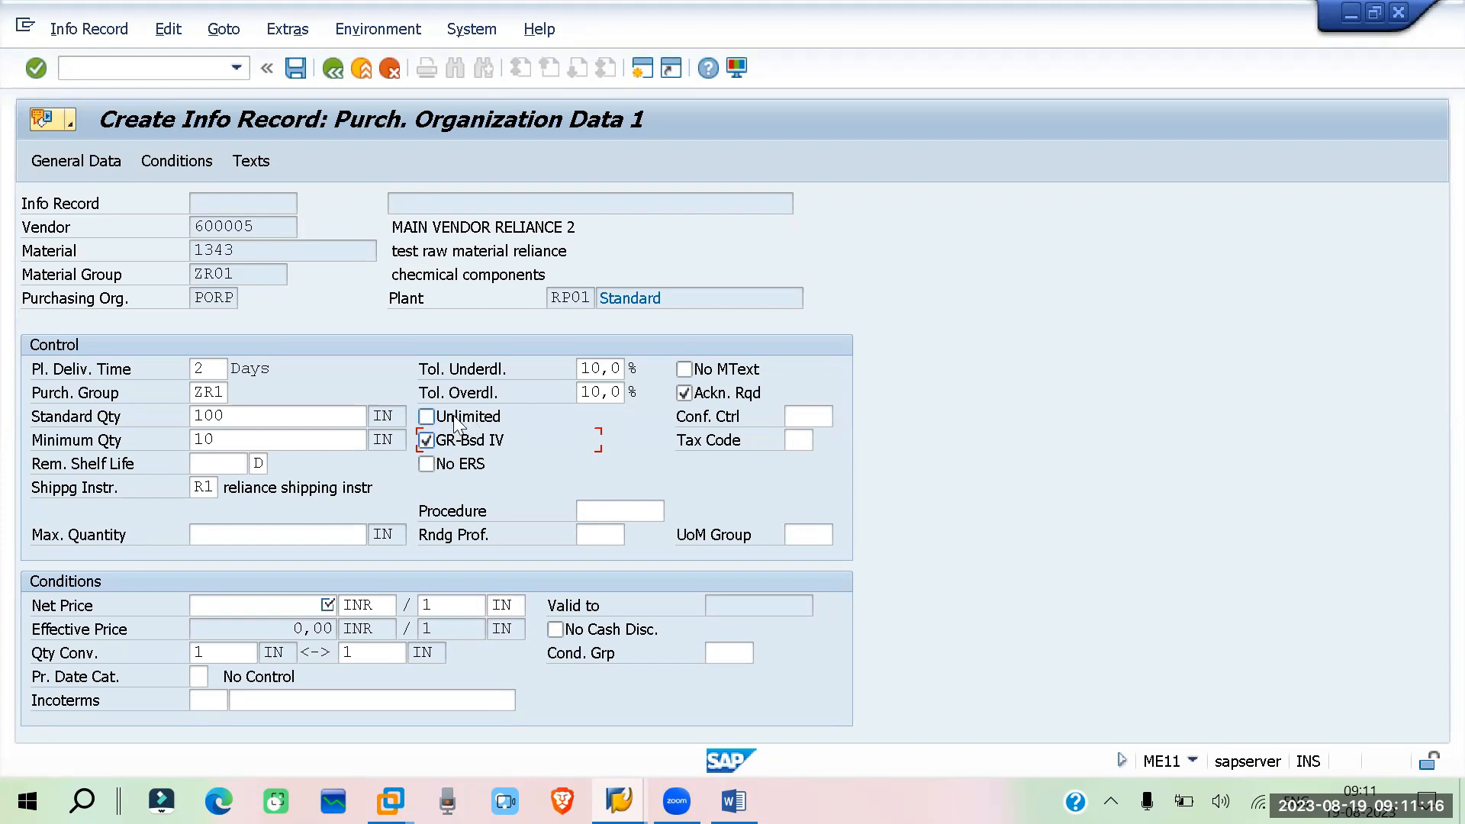
left_click(815, 417)
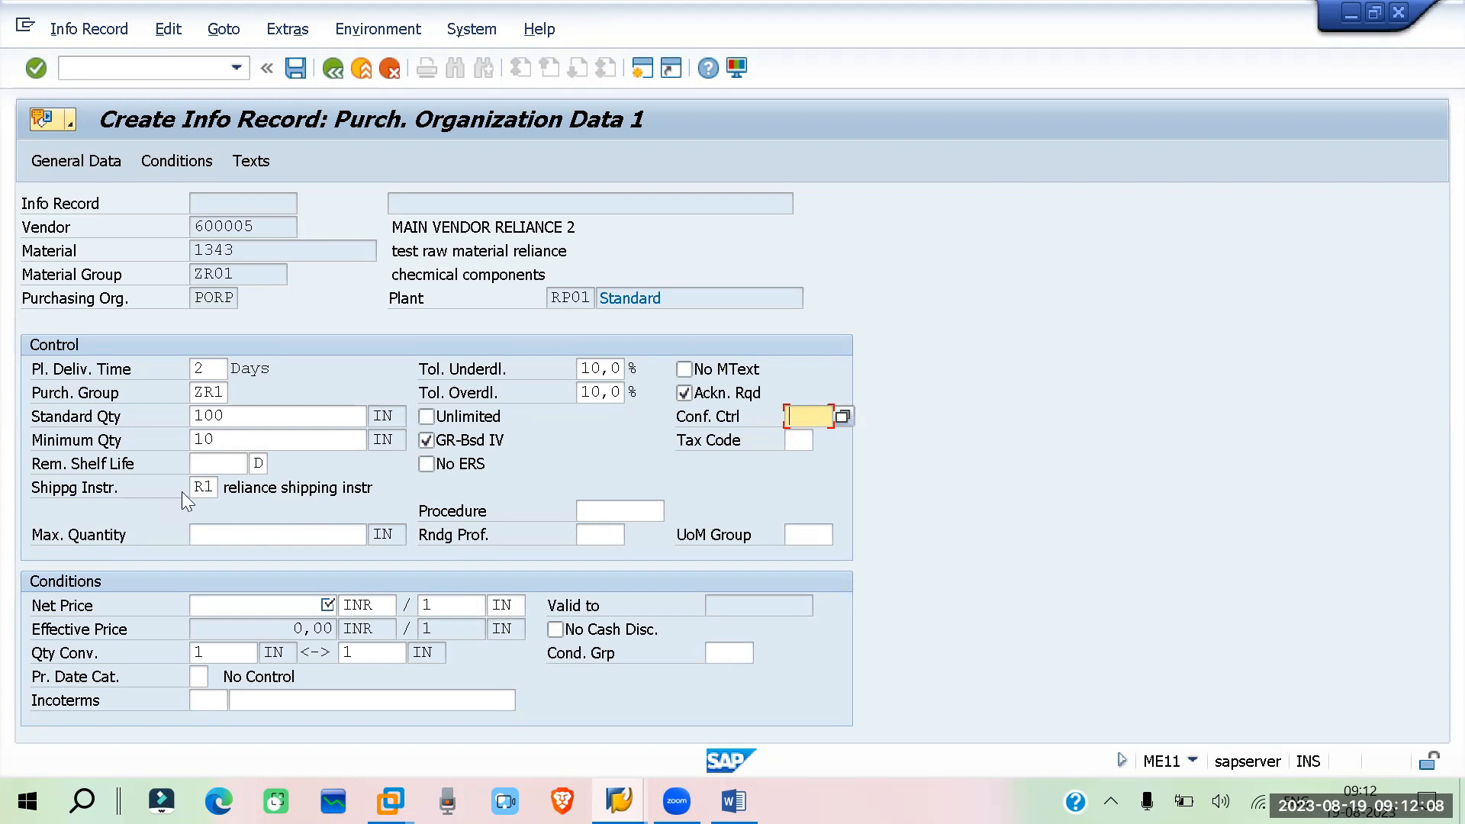
Mark the No ERS indicator in the info record's control data
left_click(787, 441)
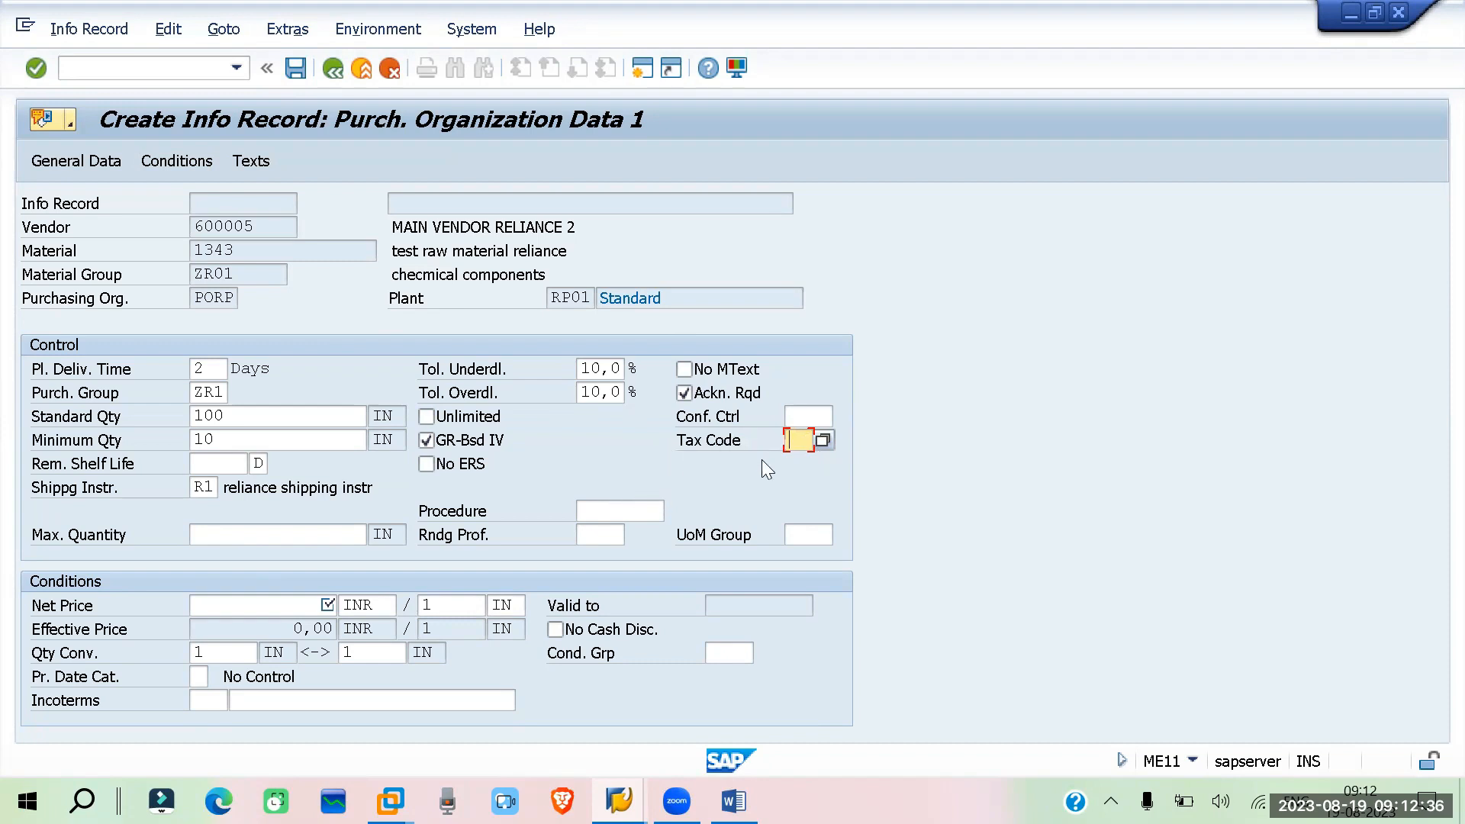
left_click(489, 461)
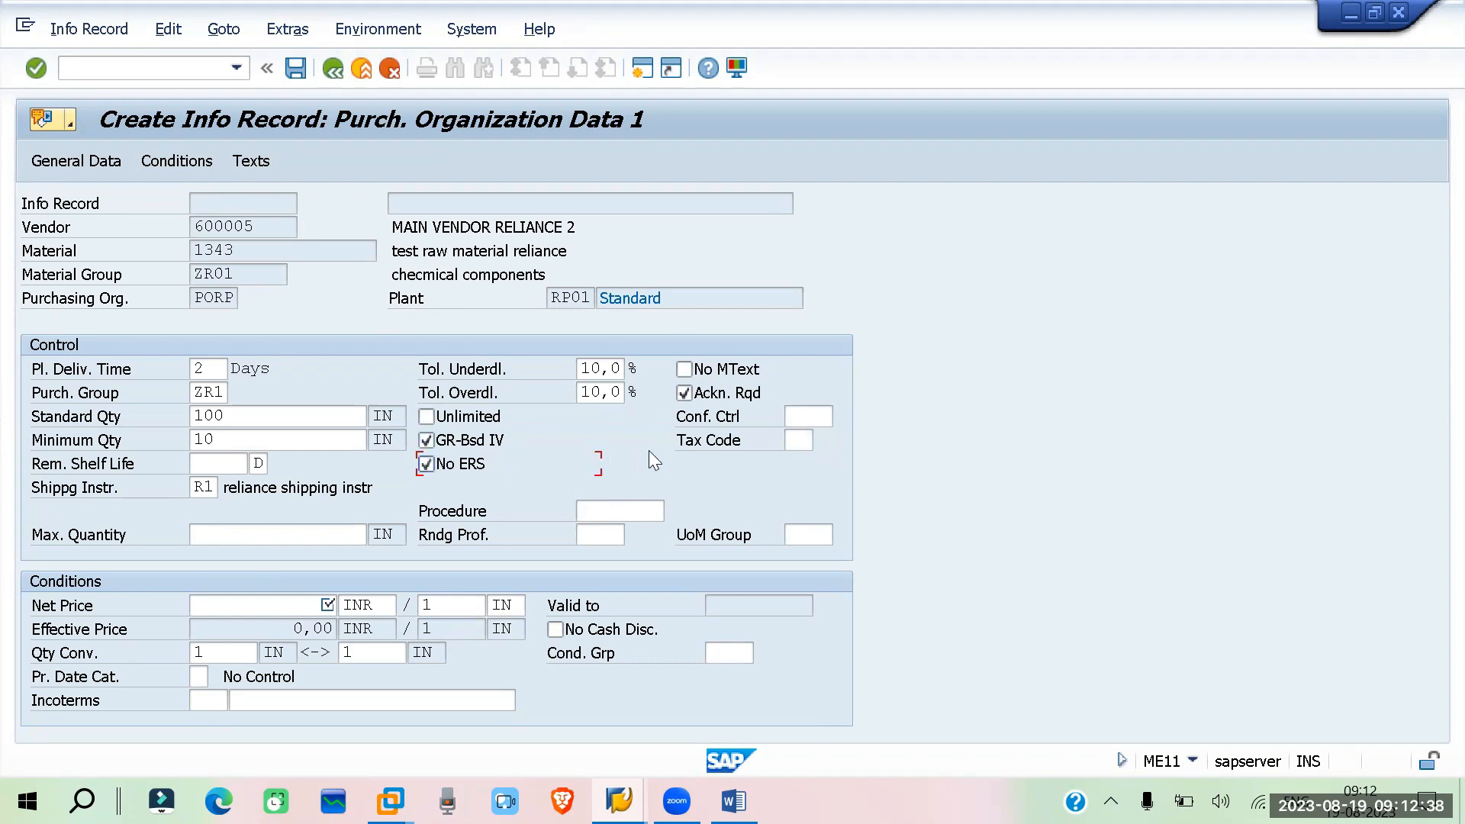
left_click(425, 464)
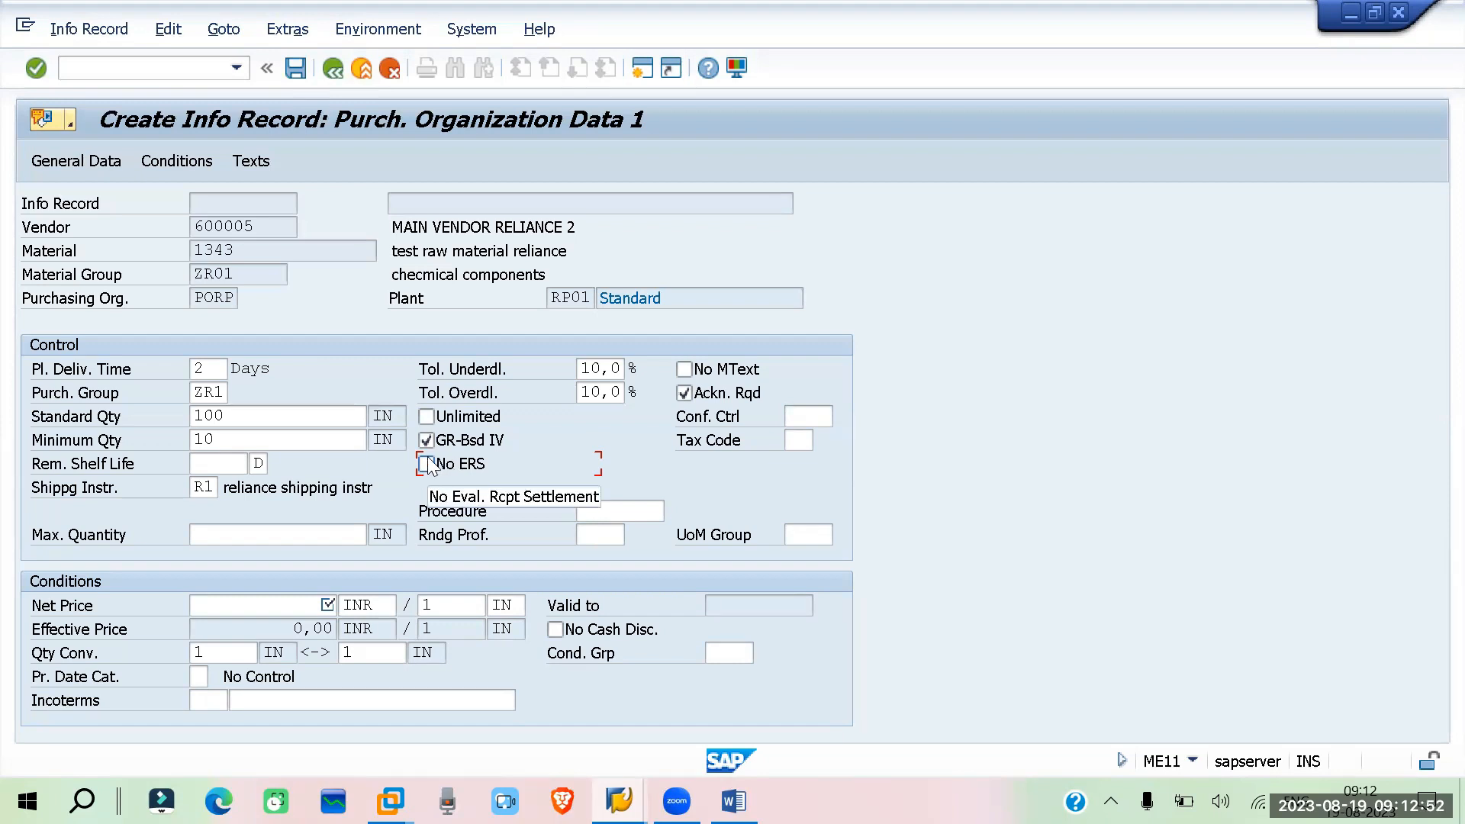
left_click(427, 464)
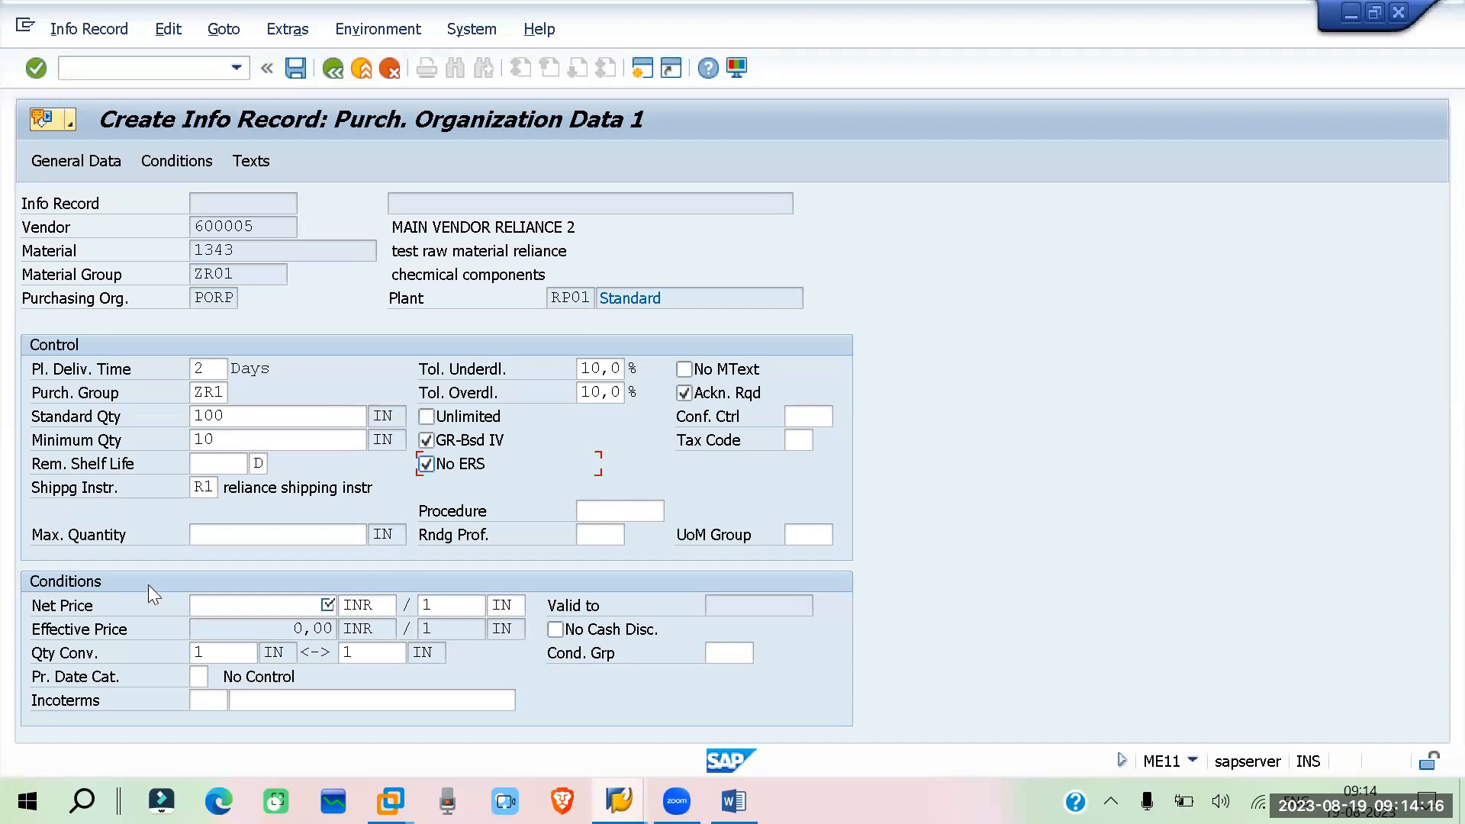
Enter a net price of 10 INR and move to the Incoterms field
left_click(238, 609)
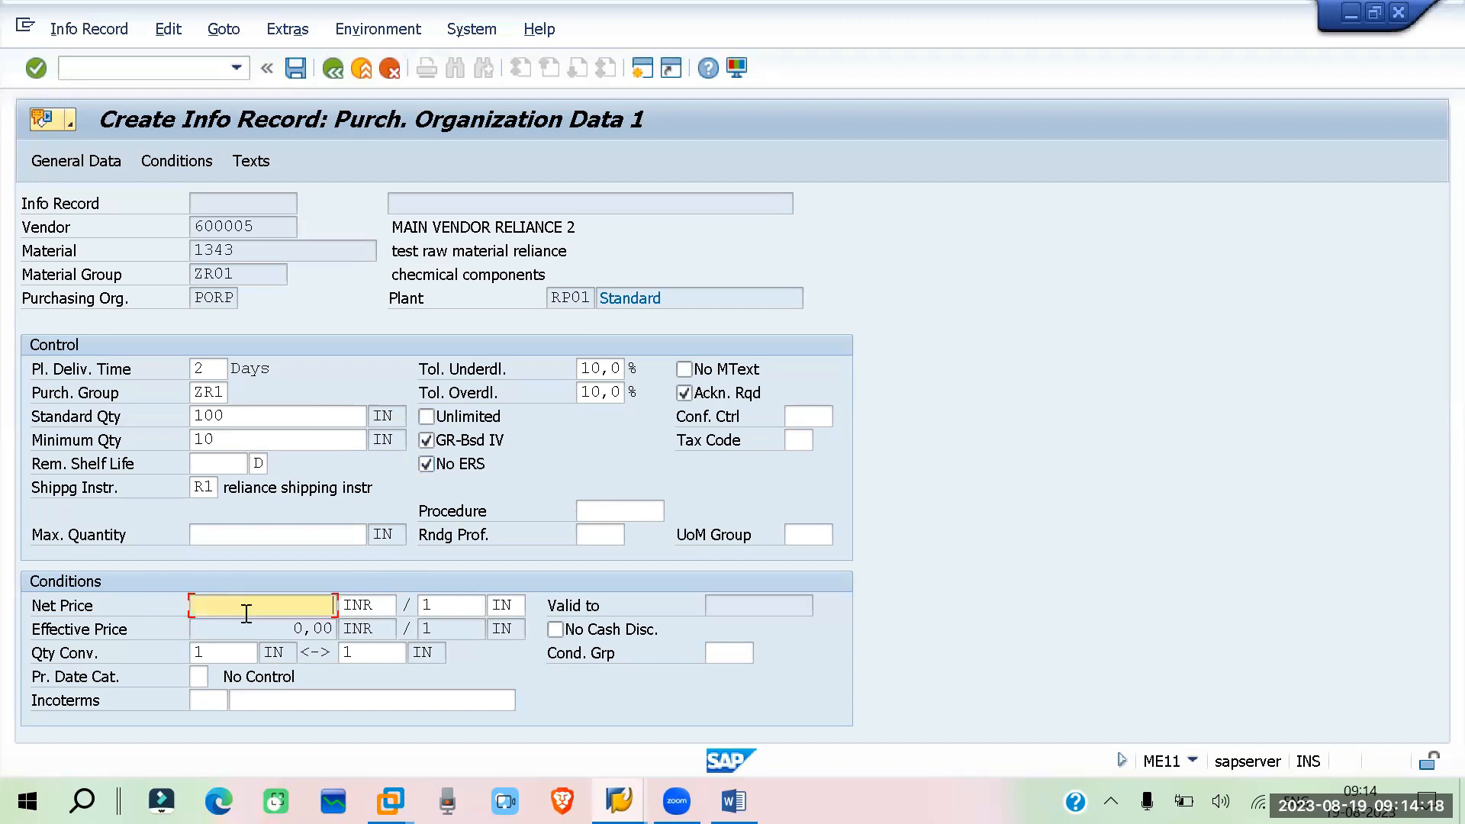
type("10")
left_click(204, 702)
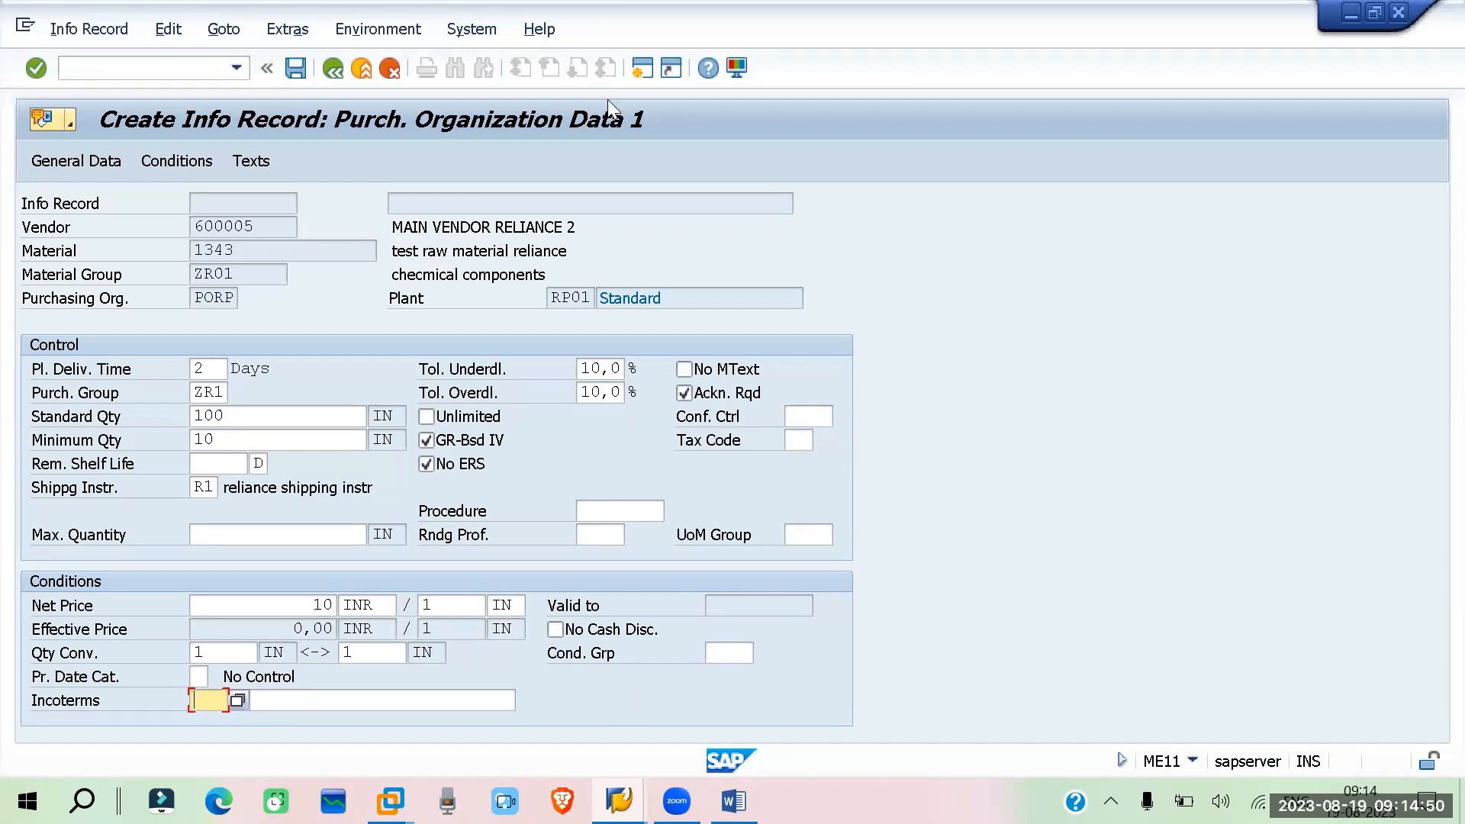
Dismiss the lost-connection error and log back on to the SAP system with the stored user and password
left_click(641, 71)
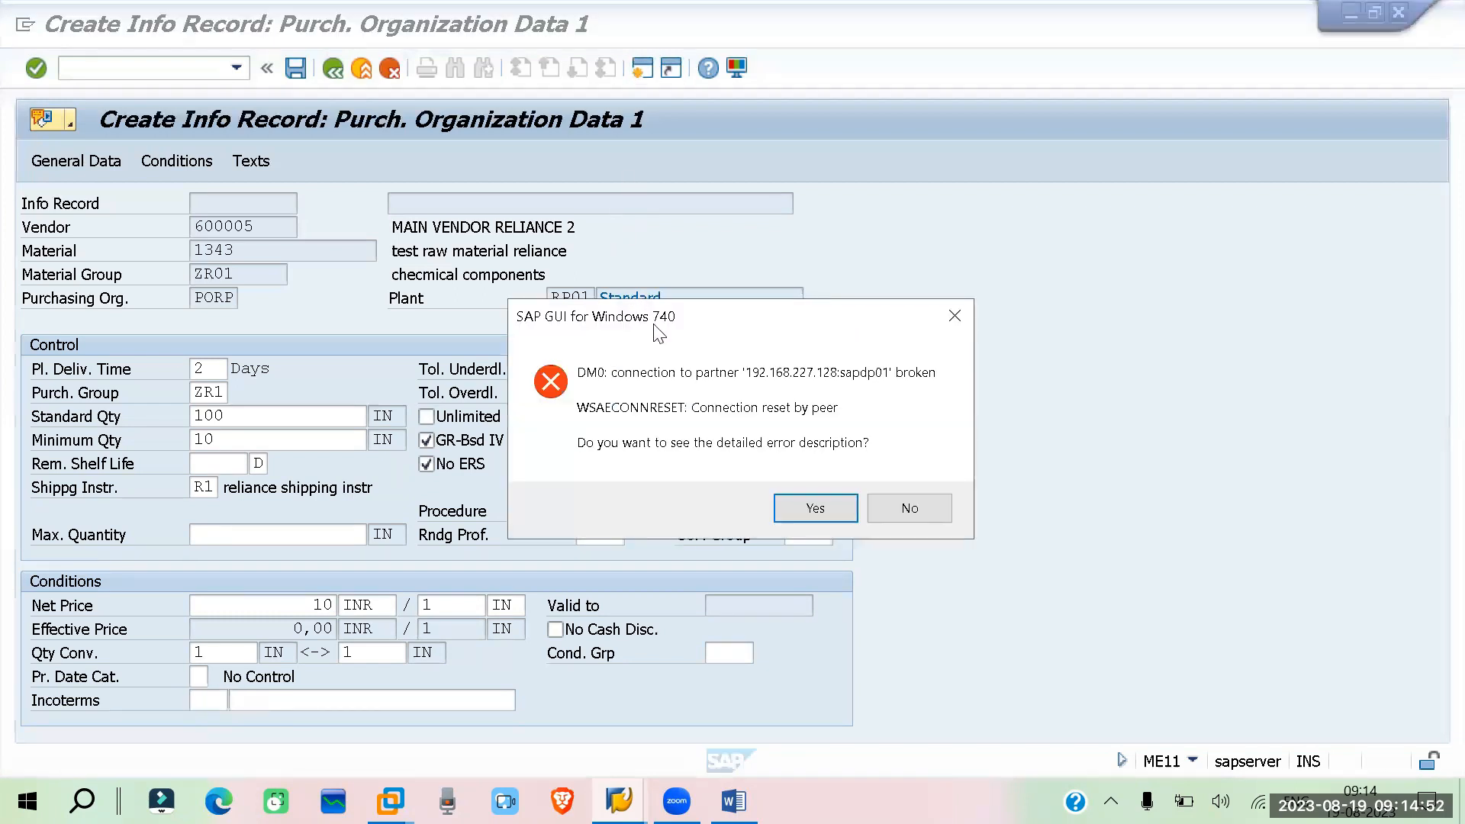
left_click(928, 513)
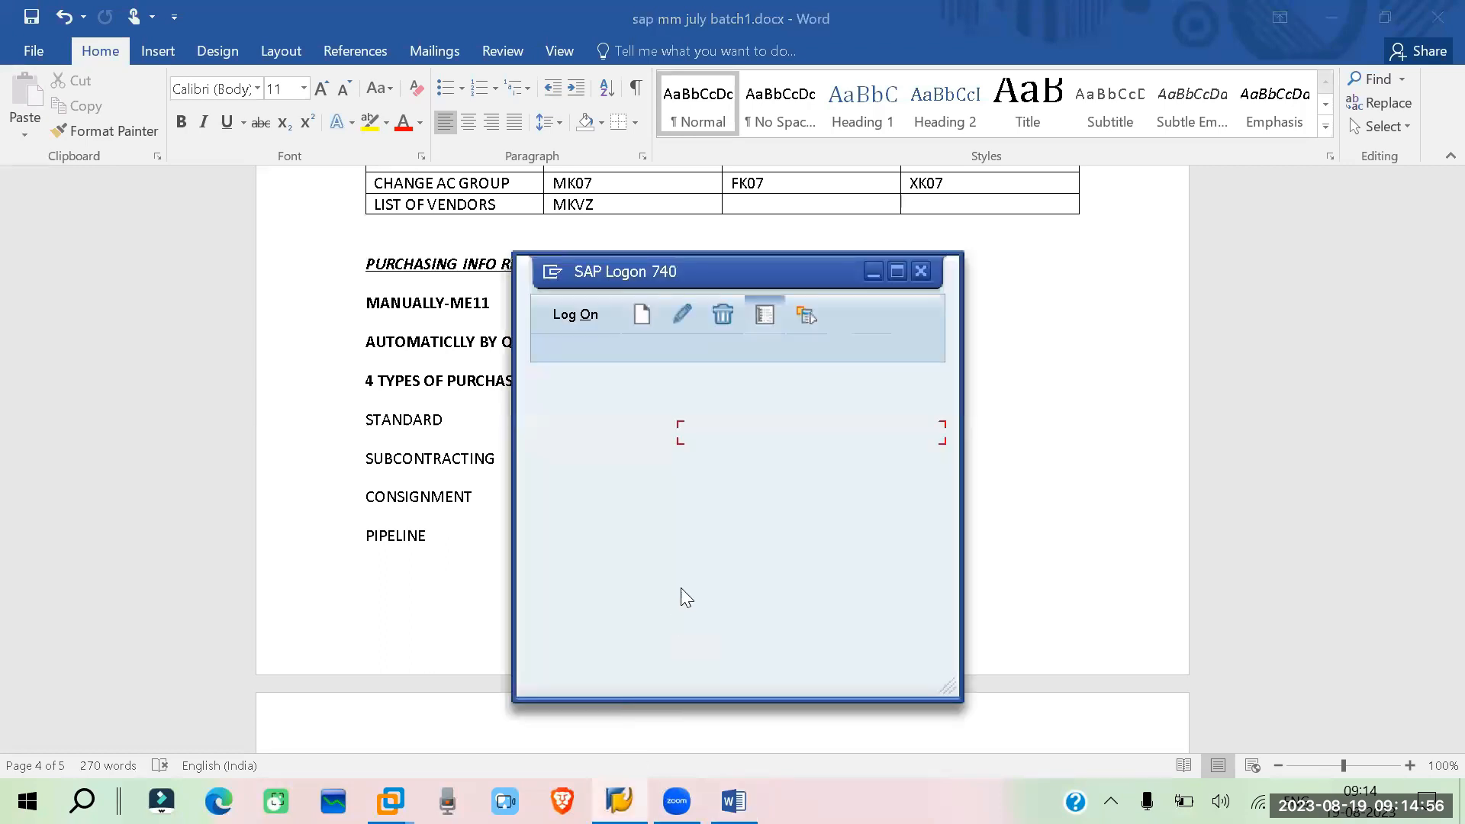
double_click(706, 432)
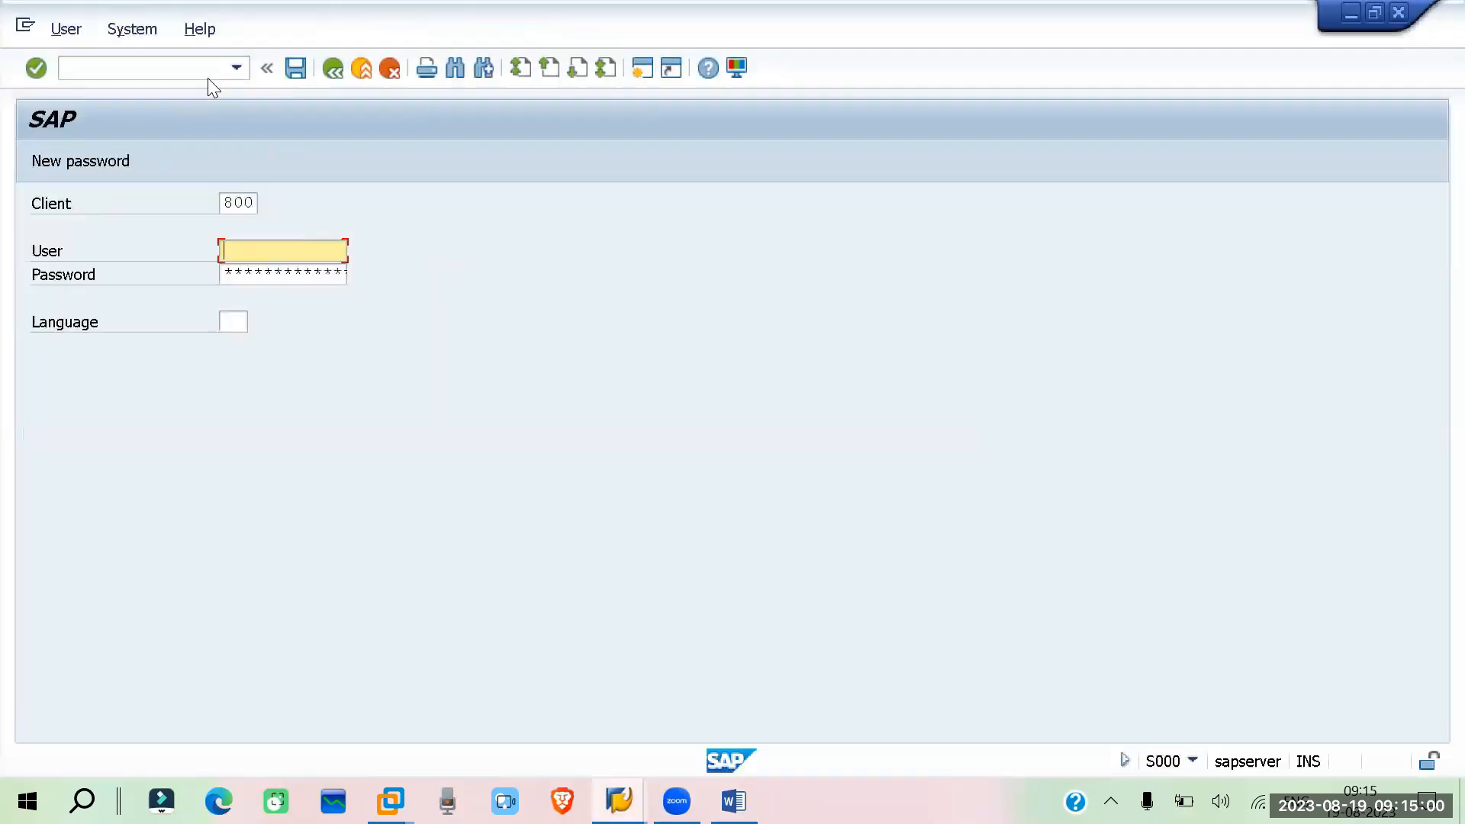
left_click(253, 275)
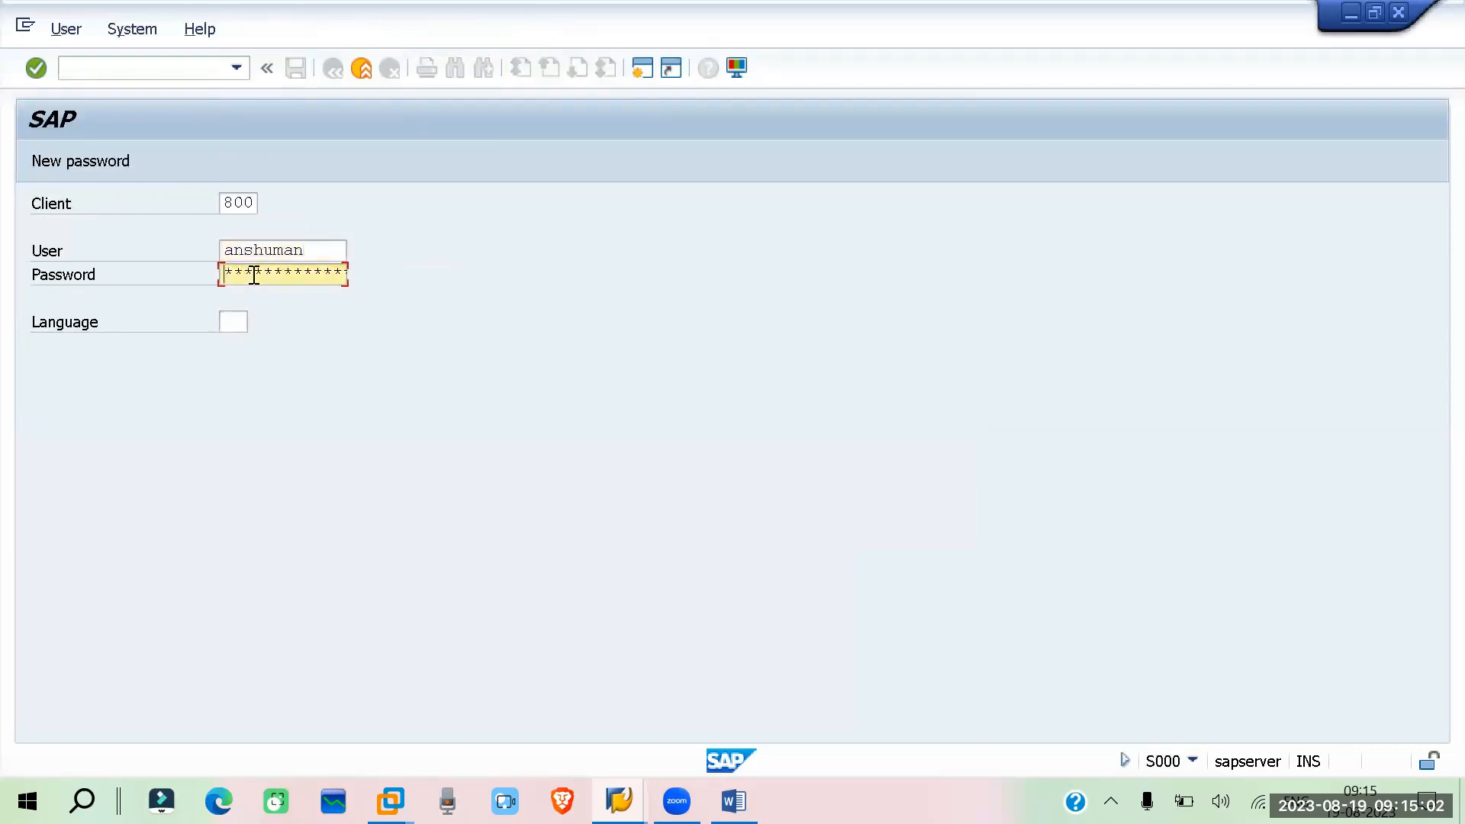
key("Return")
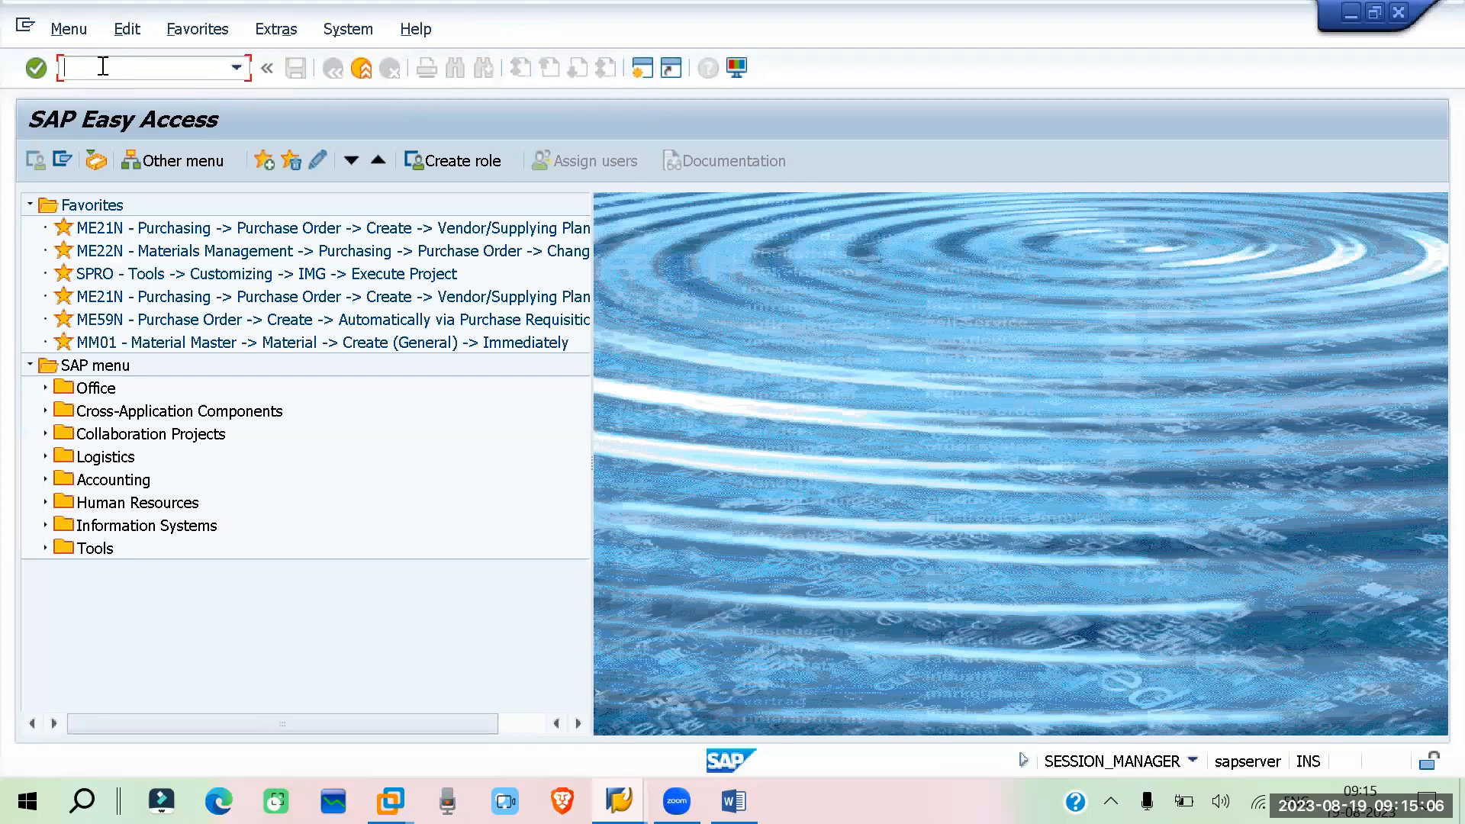
Restart ME11 for vendor 600005, material 1343, purchasing organization porp and plant rp01 as a standard info record
type("me")
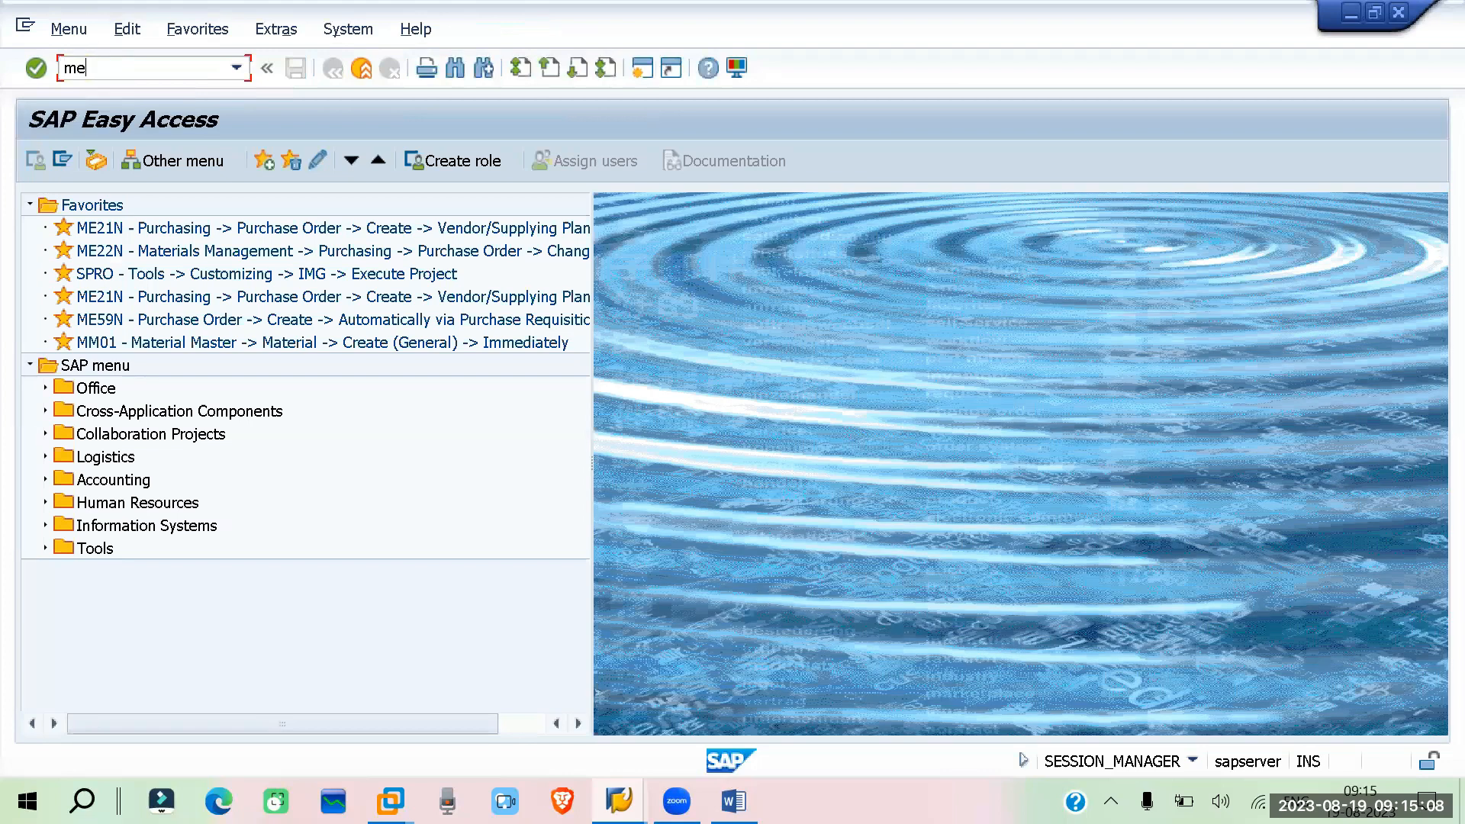
type("11")
key("Return")
left_click(223, 252)
left_click(218, 274)
left_click(216, 274)
left_click(216, 295)
left_click(214, 305)
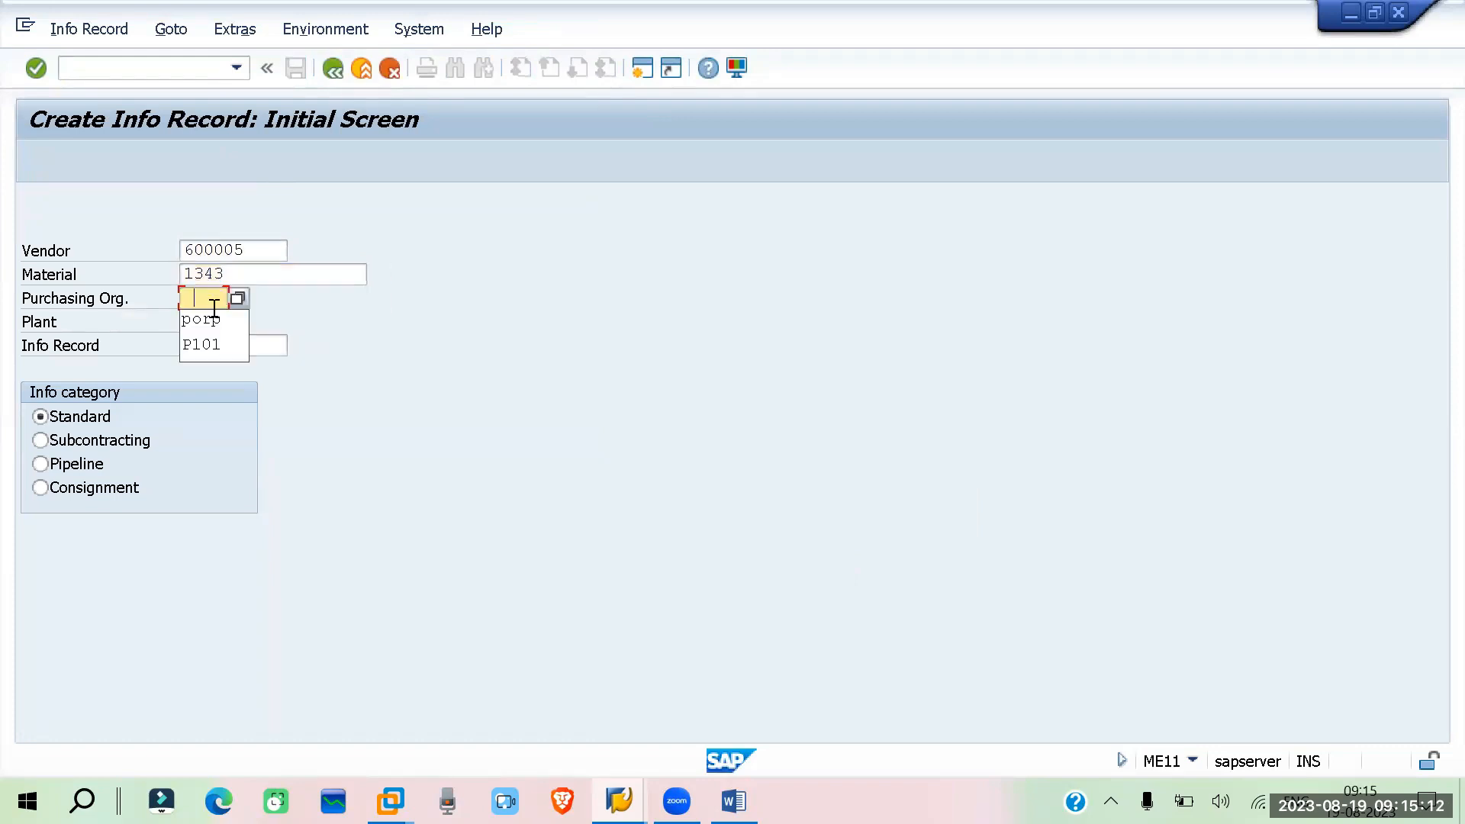
left_click(214, 324)
left_click(221, 340)
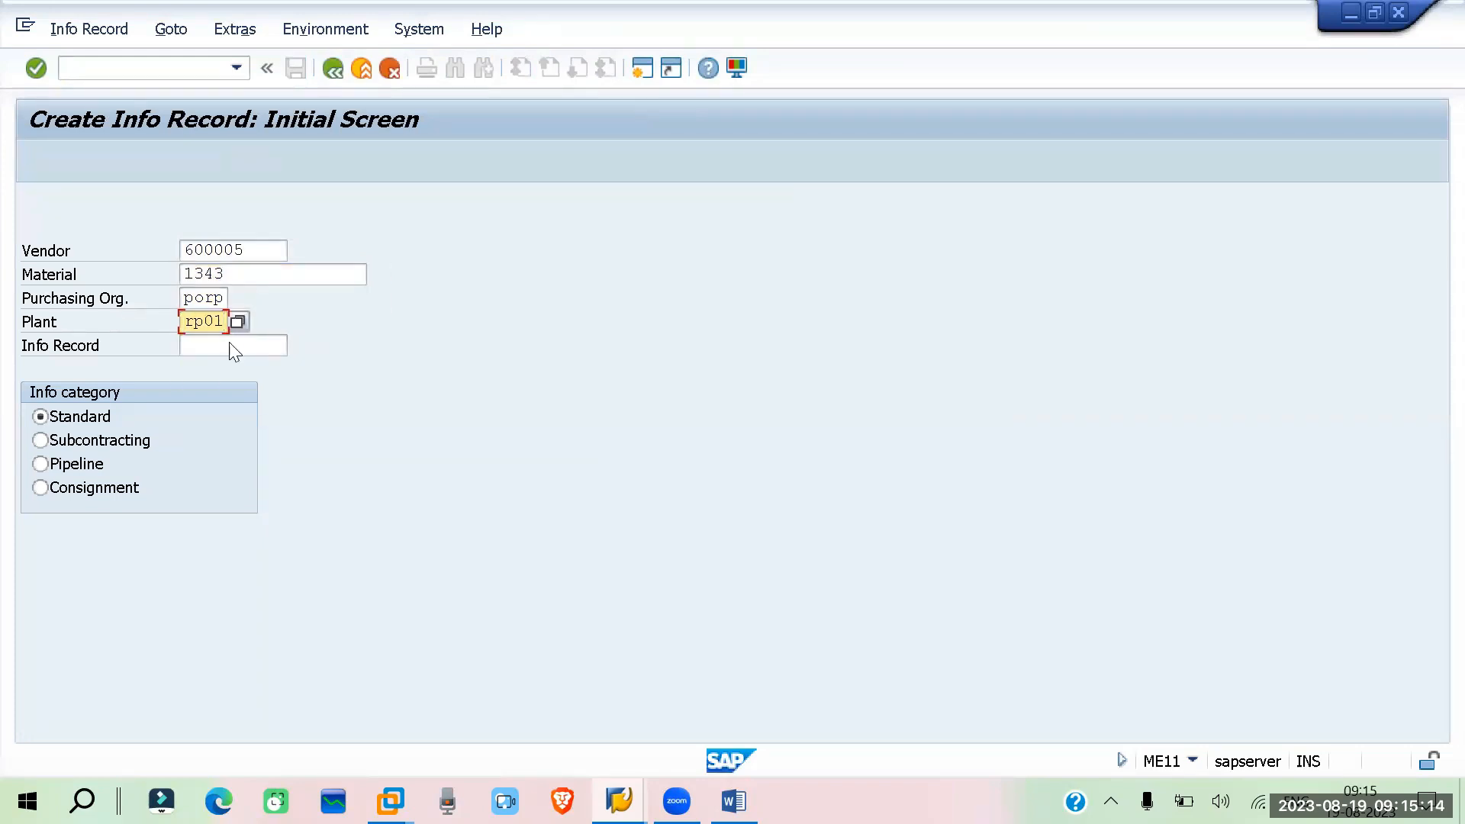
key("Return")
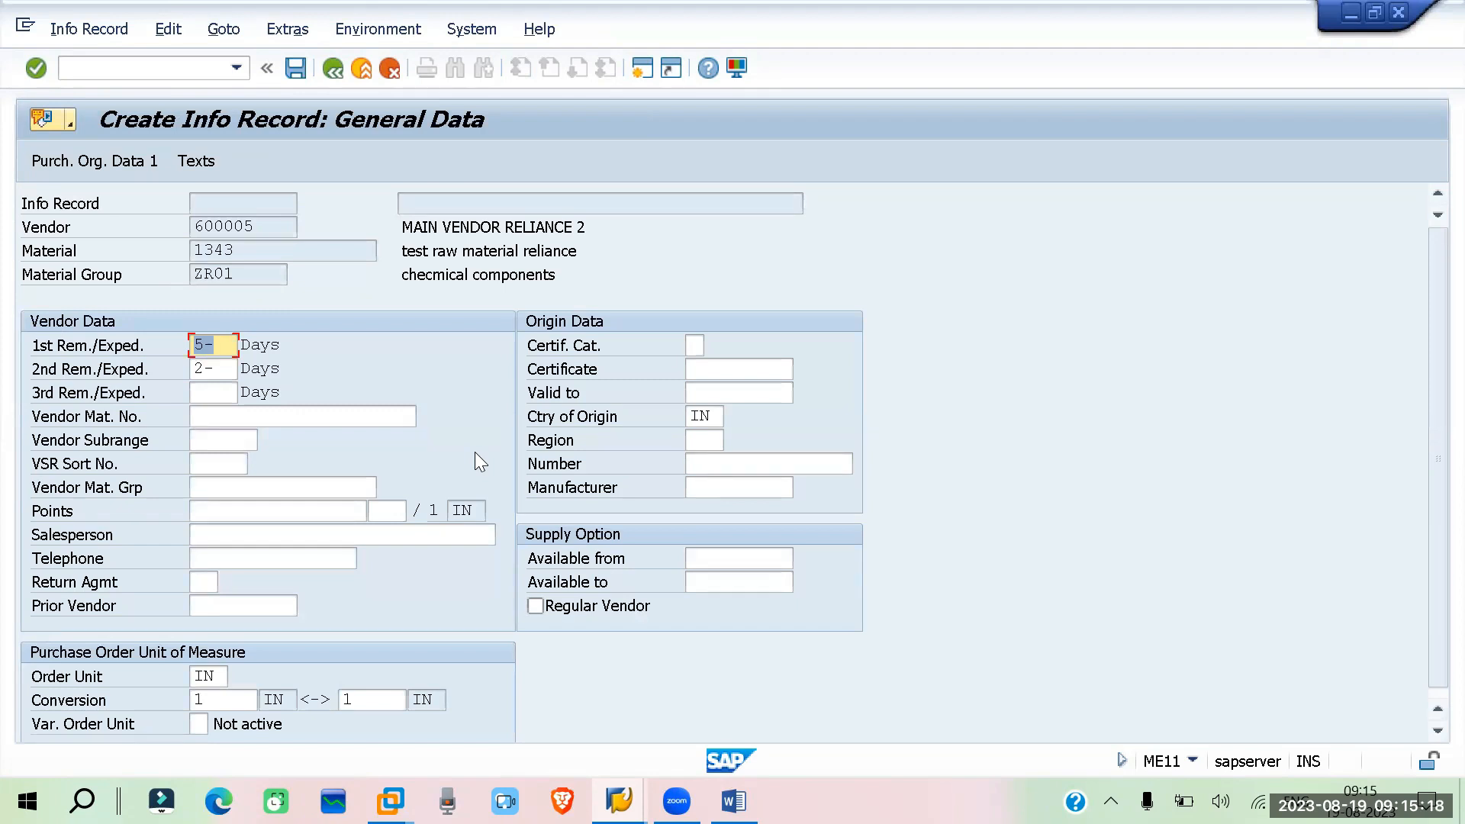
Continue to the purchasing organization data, re-entering planned delivery time 2 days, standard quantity 100 and net price 10
key("Return")
left_click(216, 372)
left_click(224, 392)
left_click(227, 416)
left_click(229, 438)
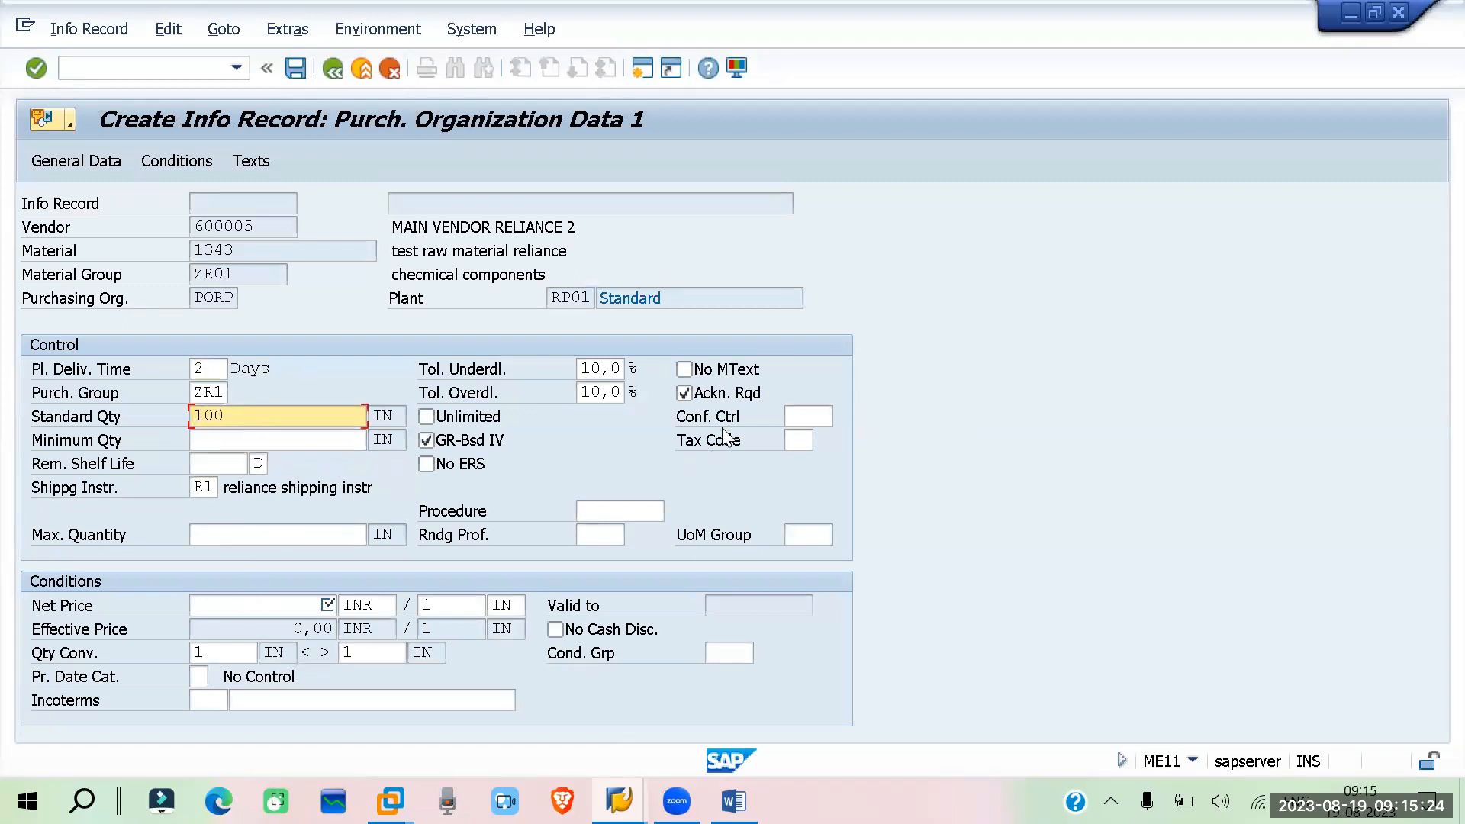
left_click(291, 606)
left_click(301, 632)
In a new session, display vendor 600005's purchasing data for purchasing organization PORP with MK03 and select its Incoterms
left_click(649, 64)
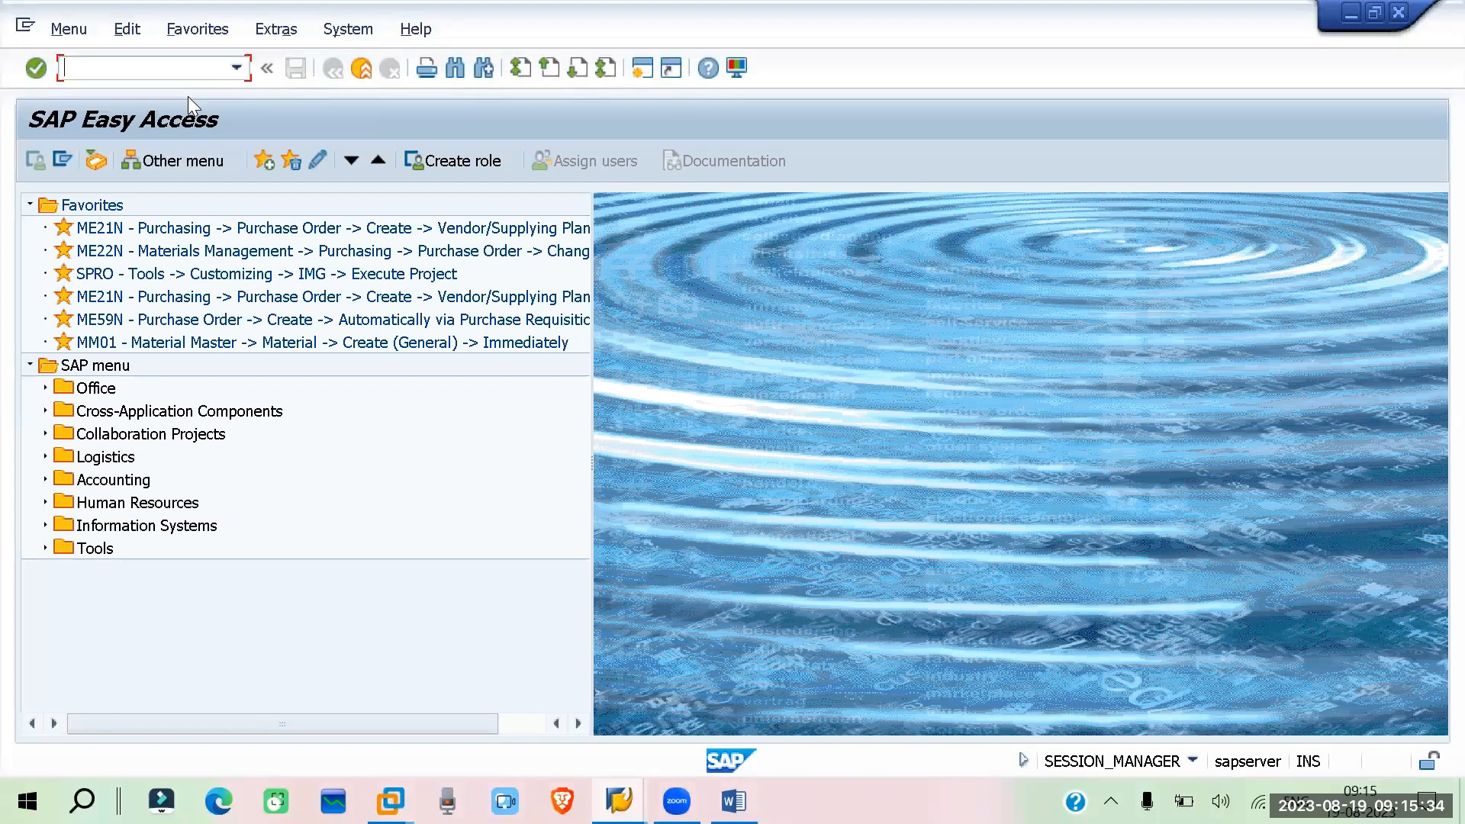
type("mk03")
key("Return")
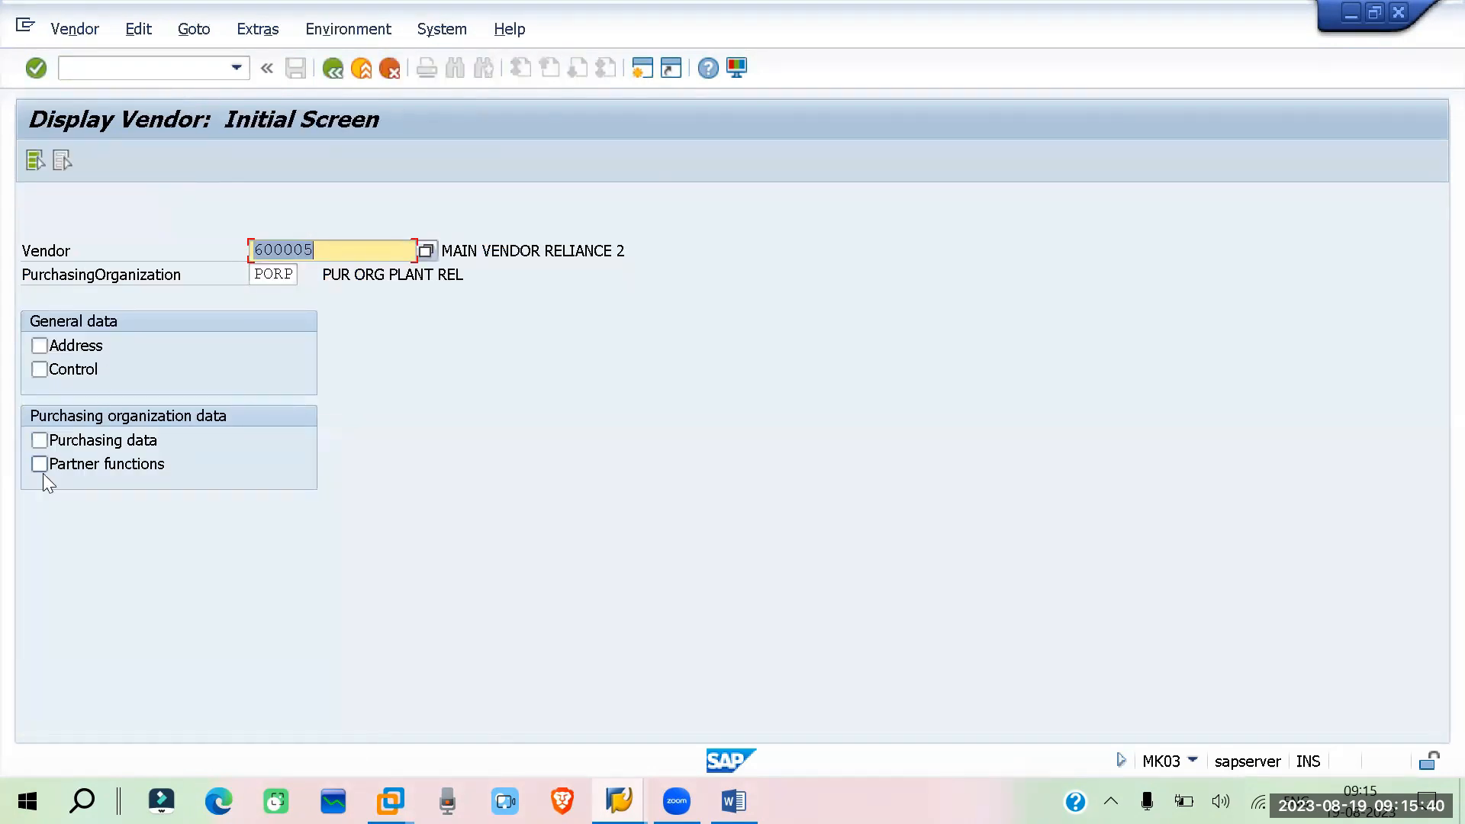
left_click(39, 440)
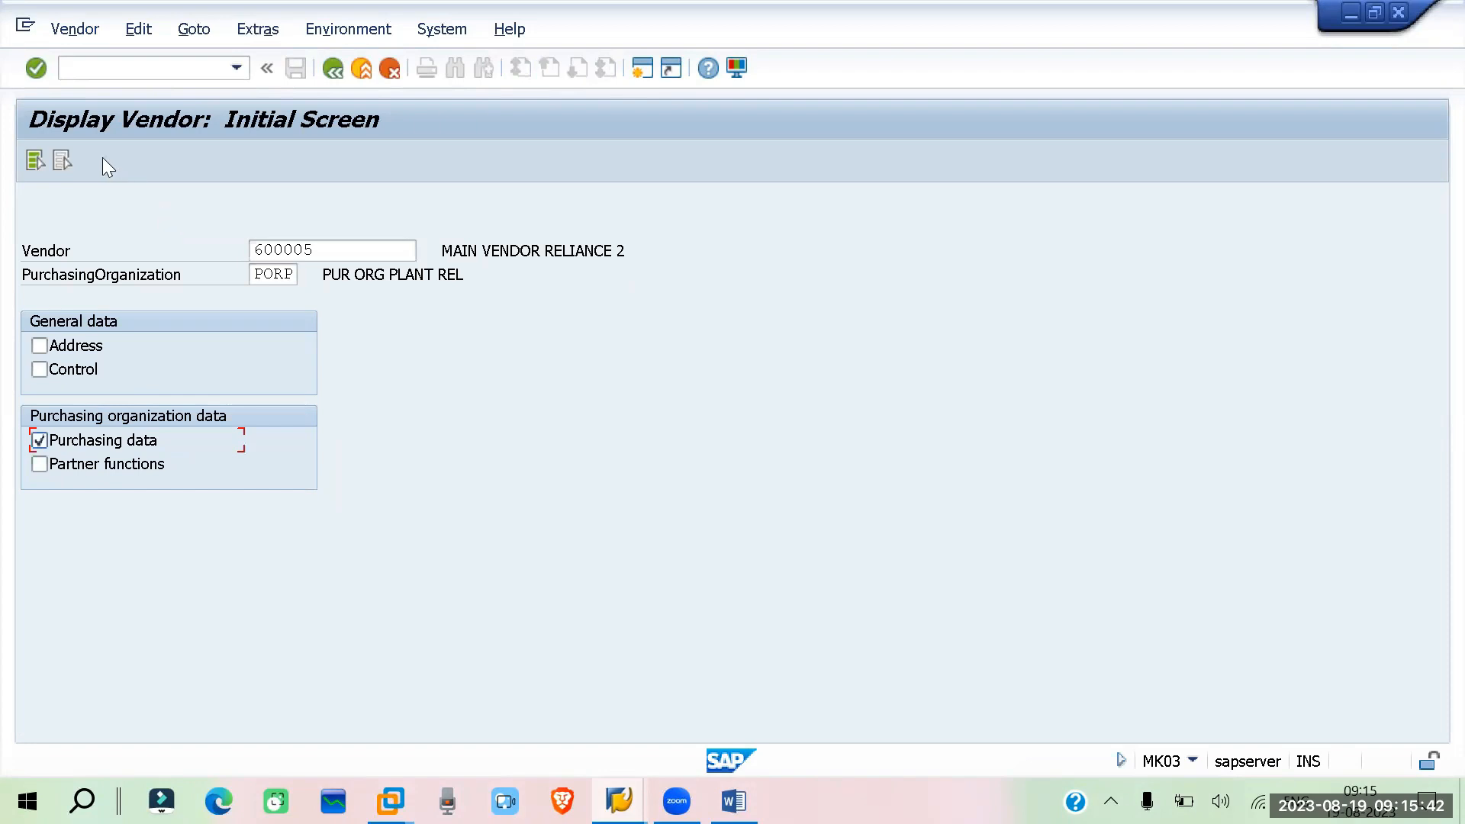
key("Return")
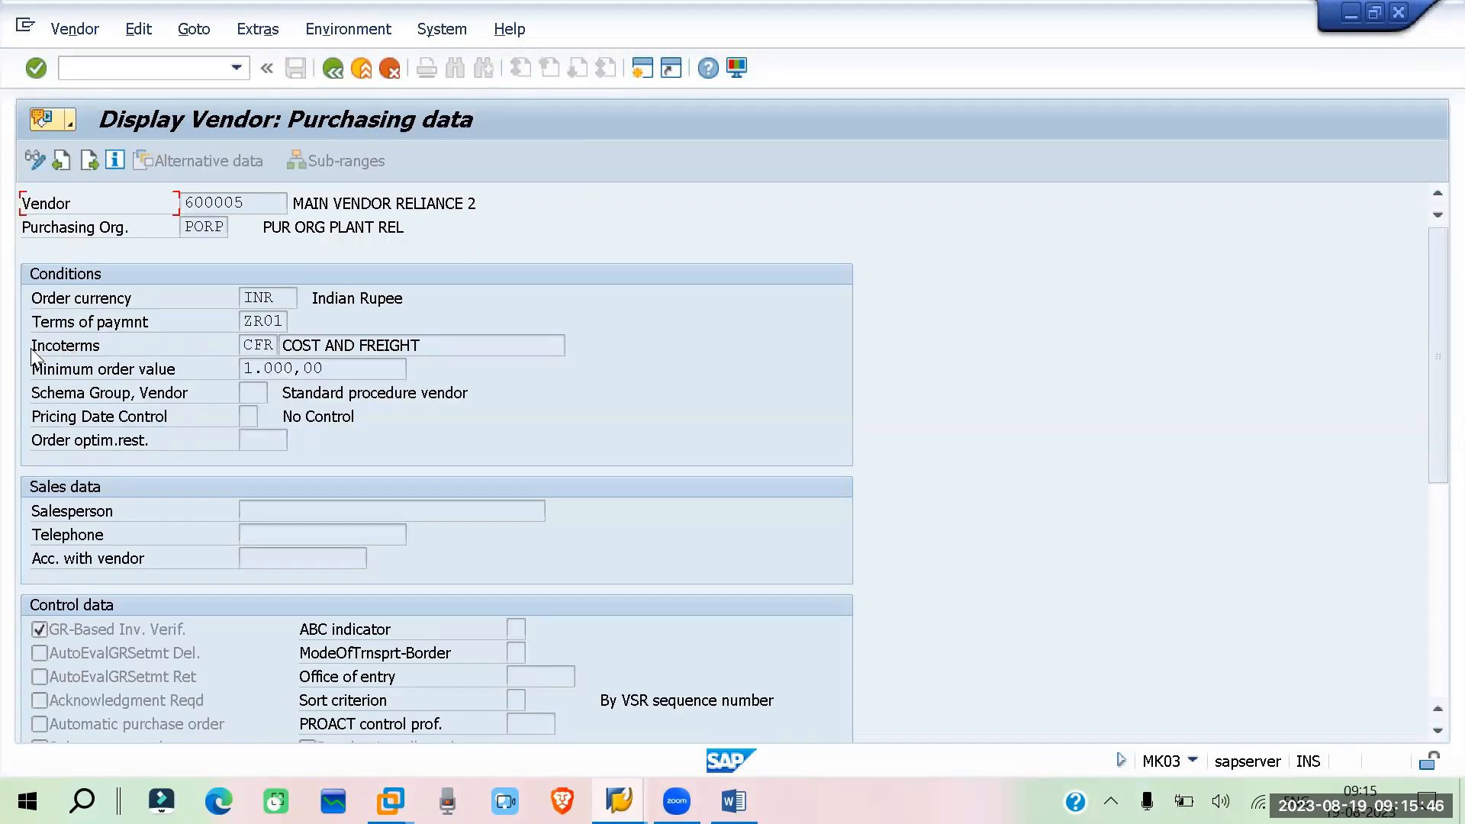
left_click_drag(437, 343, 284, 345)
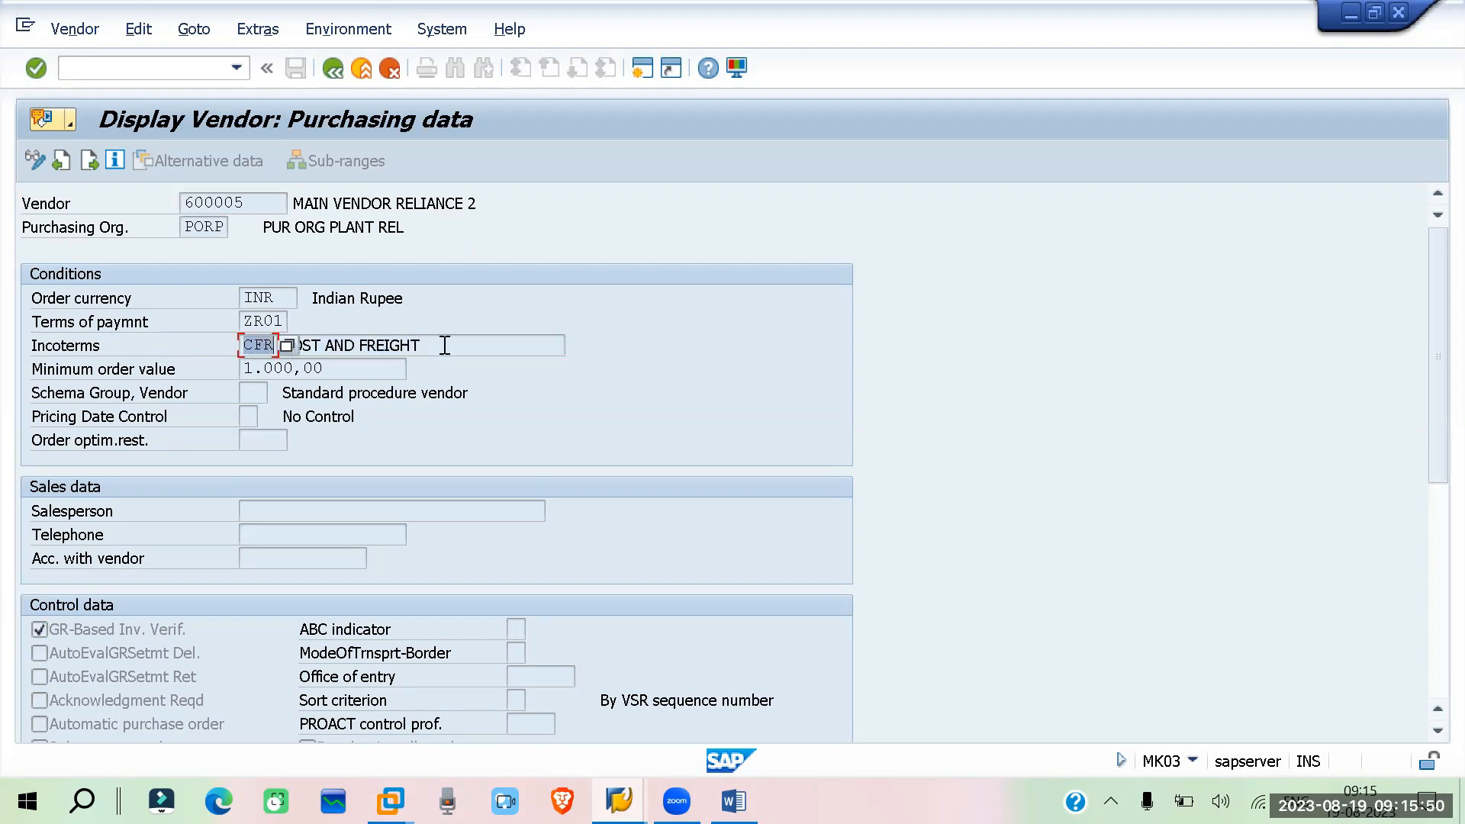
left_click_drag(442, 344, 275, 343)
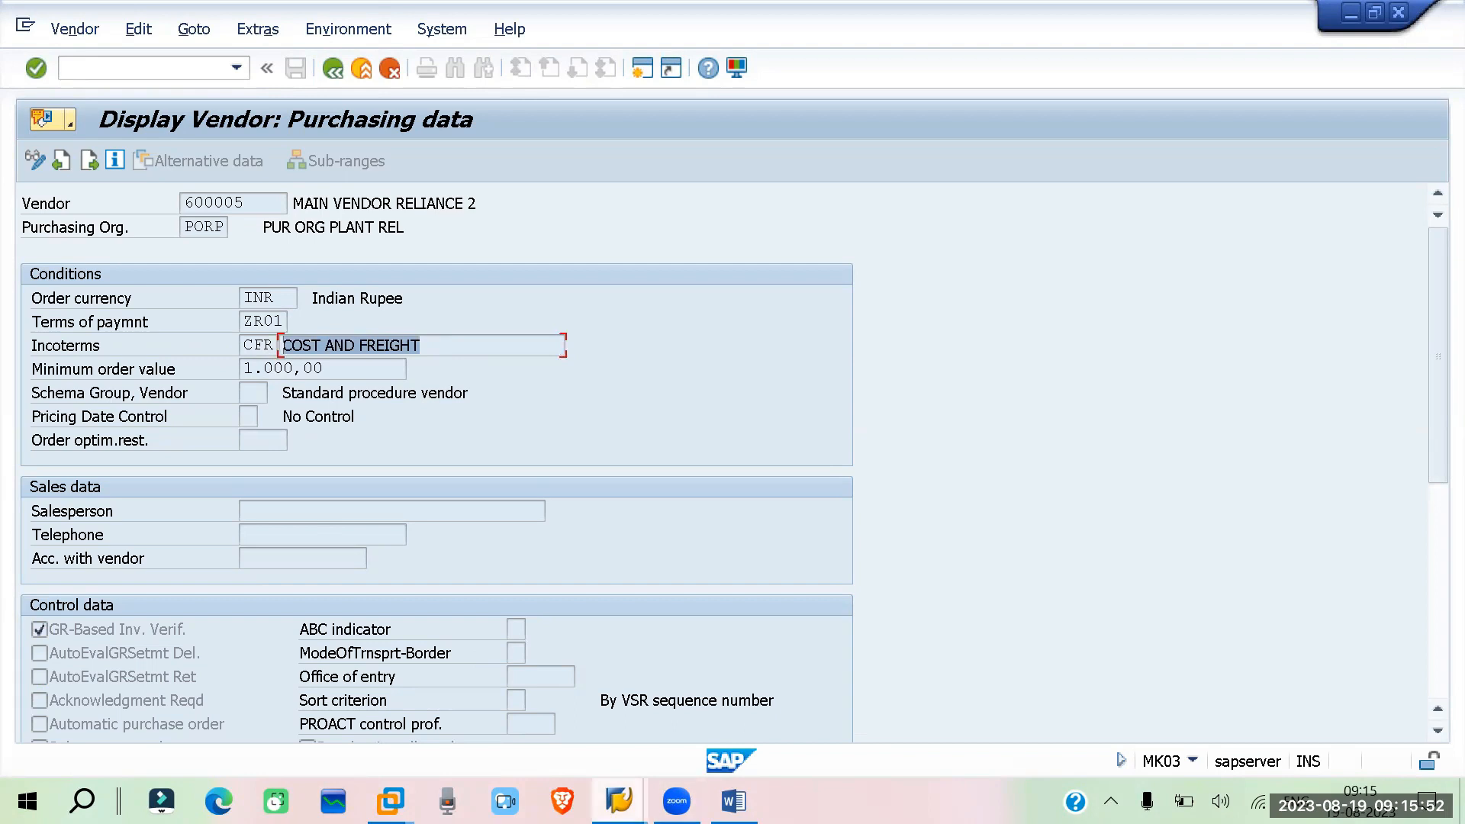
Switch between the info record and vendor display sessions to compare their Incoterms fields
mouse_move(619, 802)
left_click(614, 660)
left_click(201, 698)
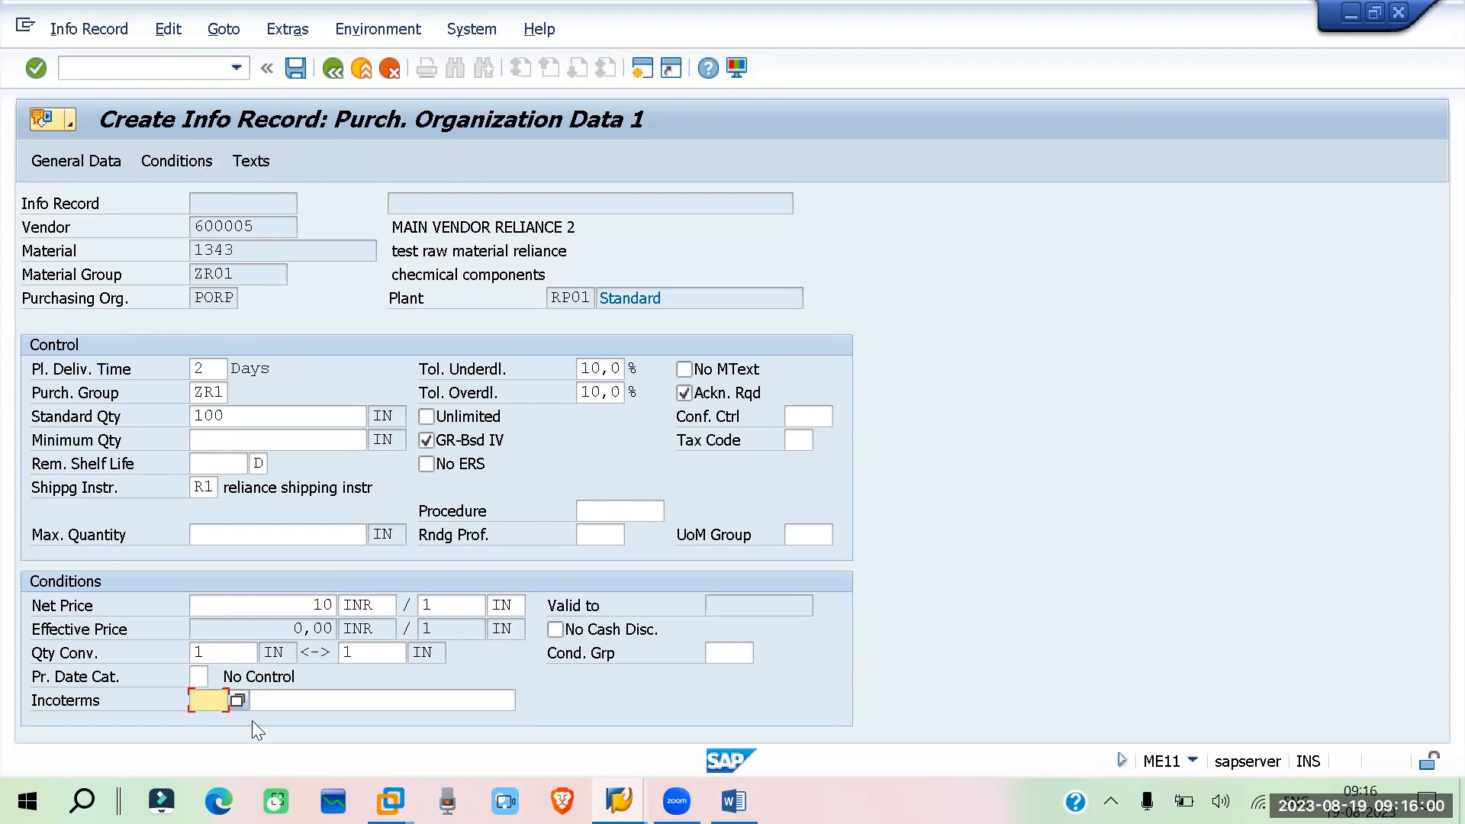
mouse_move(619, 801)
left_click(807, 720)
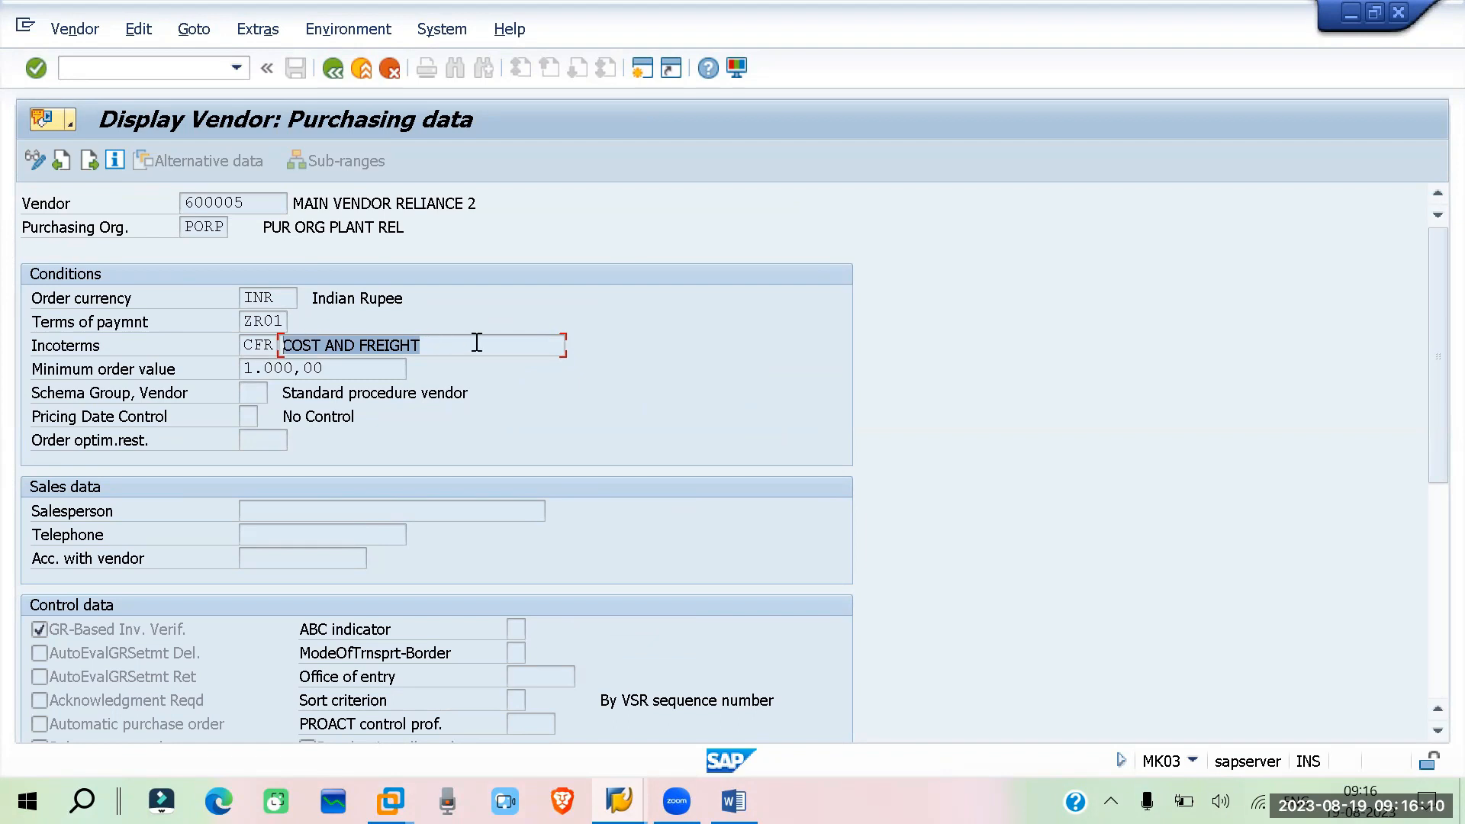
left_click_drag(438, 343, 287, 355)
left_click(619, 801)
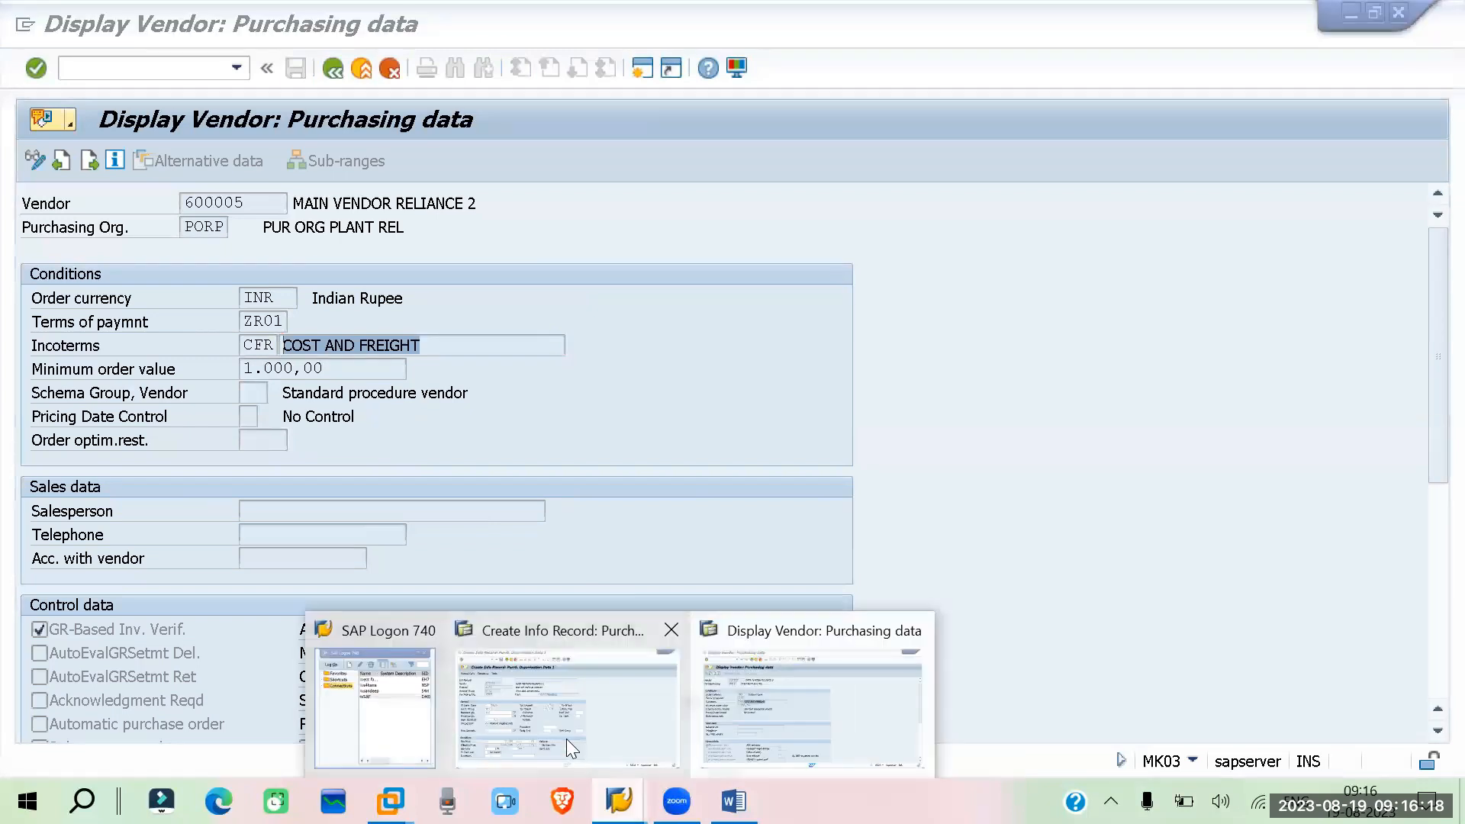
left_click(567, 739)
left_click(220, 698)
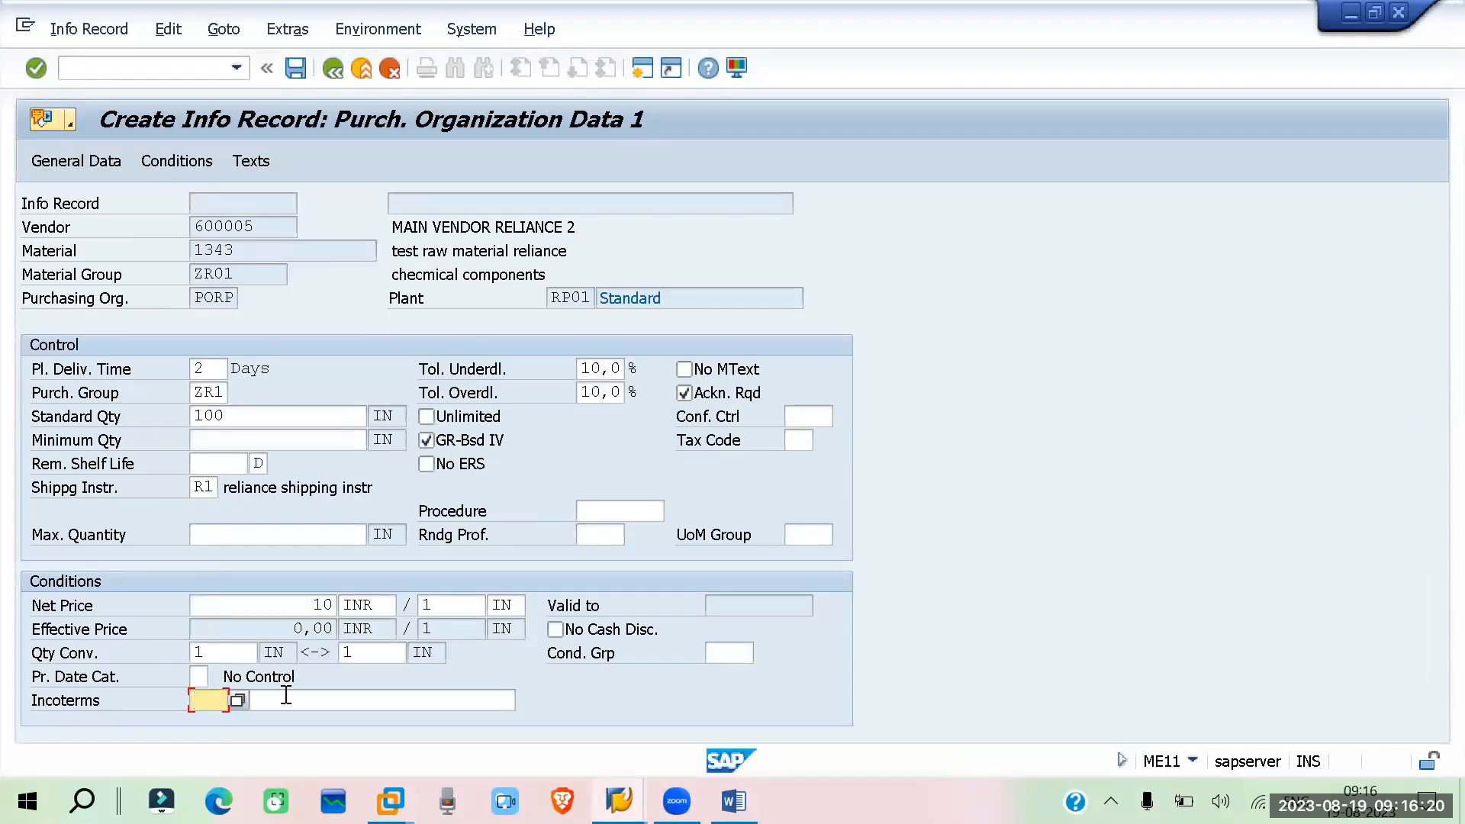
left_click(284, 699)
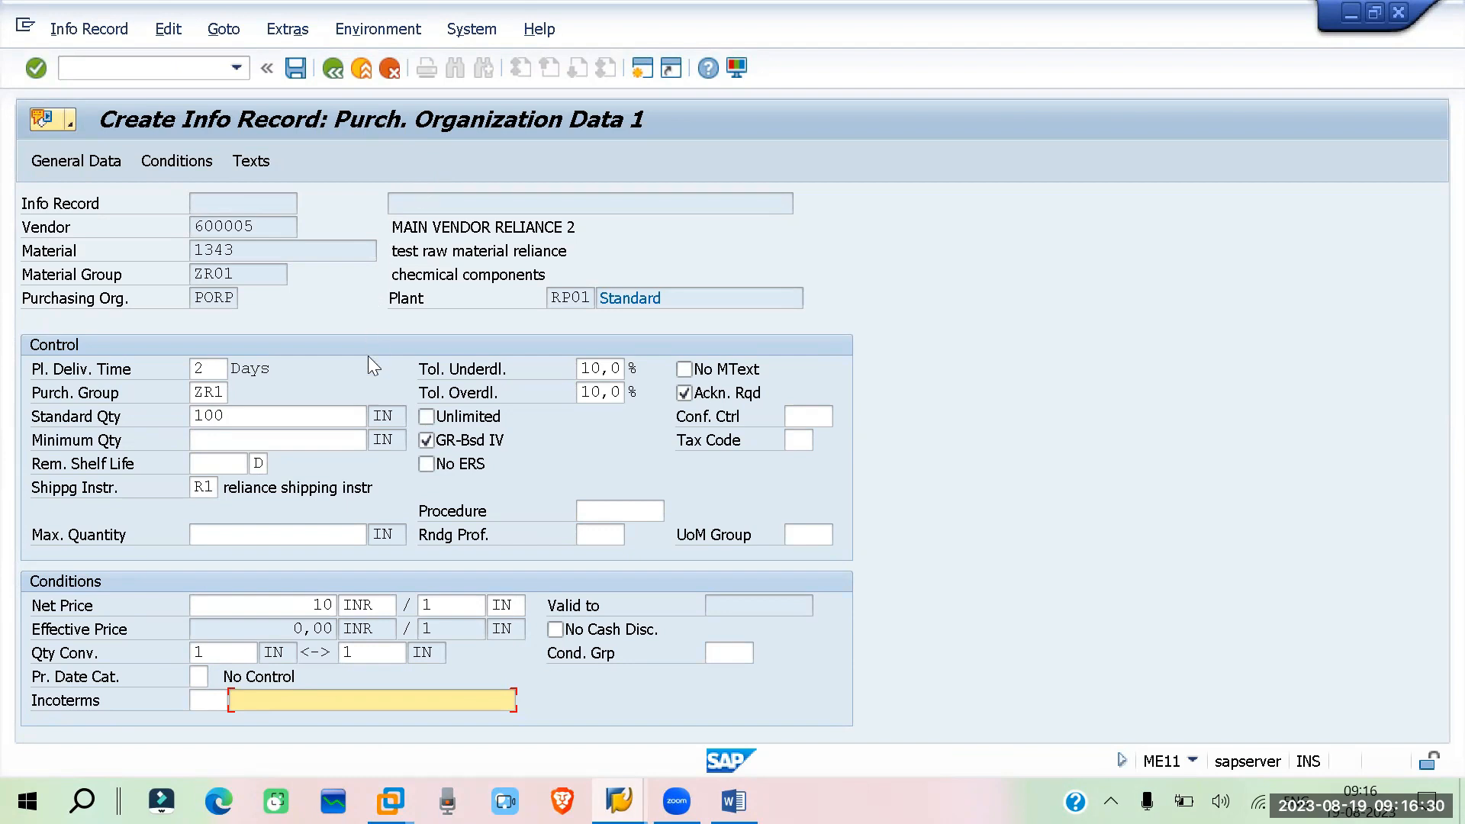
left_click(618, 801)
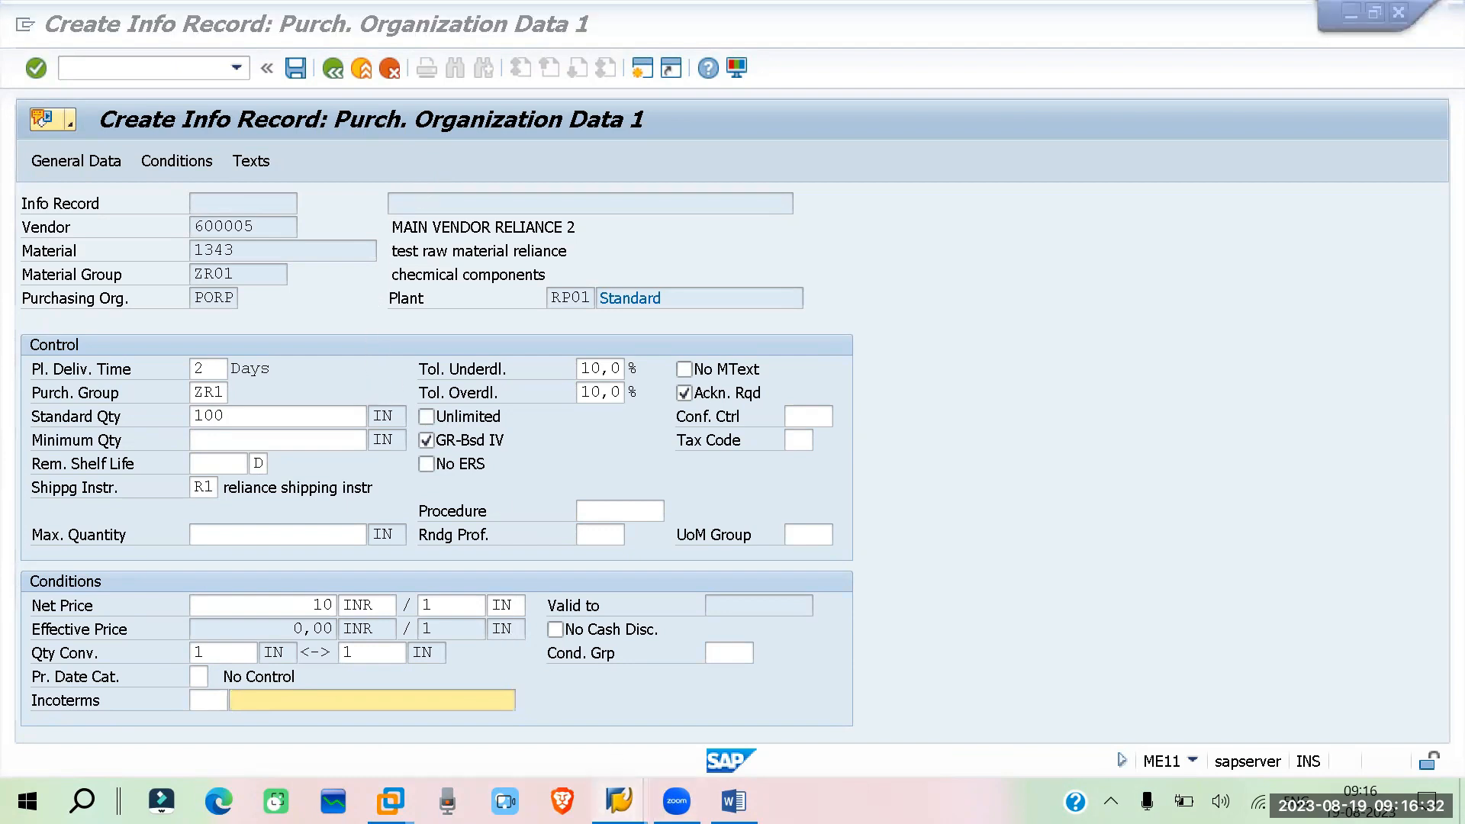
left_click(831, 722)
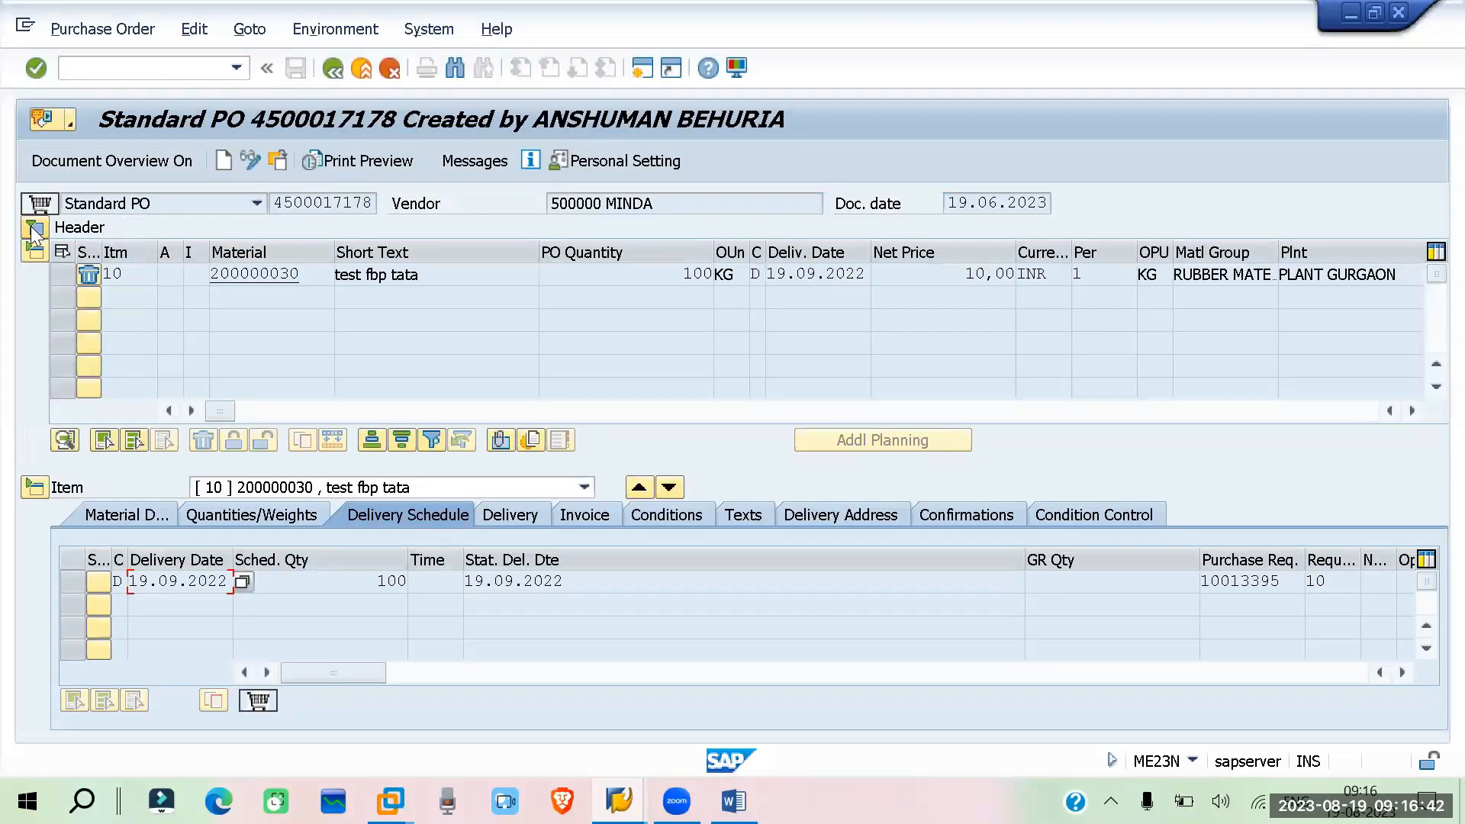
left_click(31, 226)
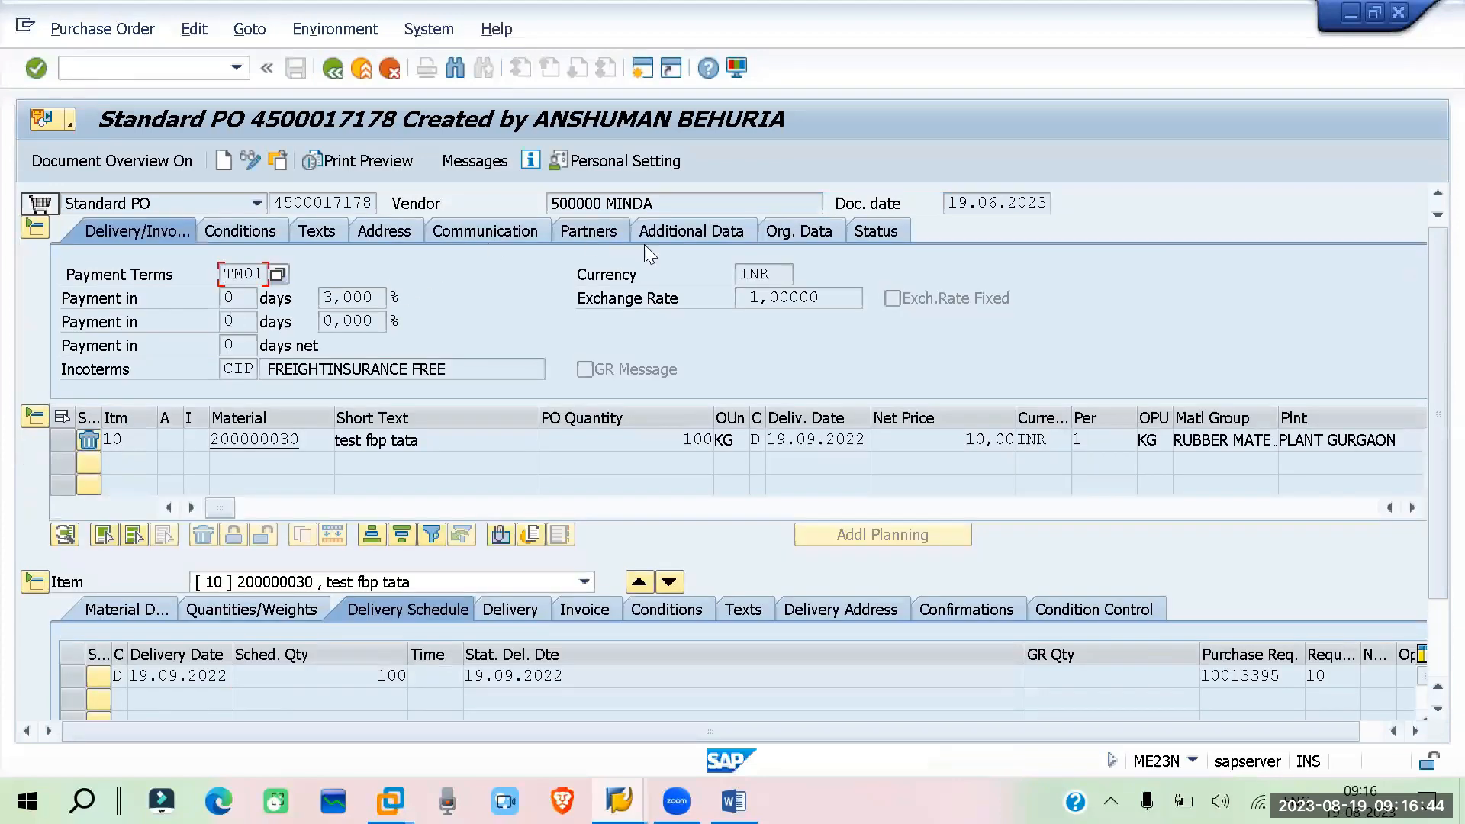
left_click(249, 229)
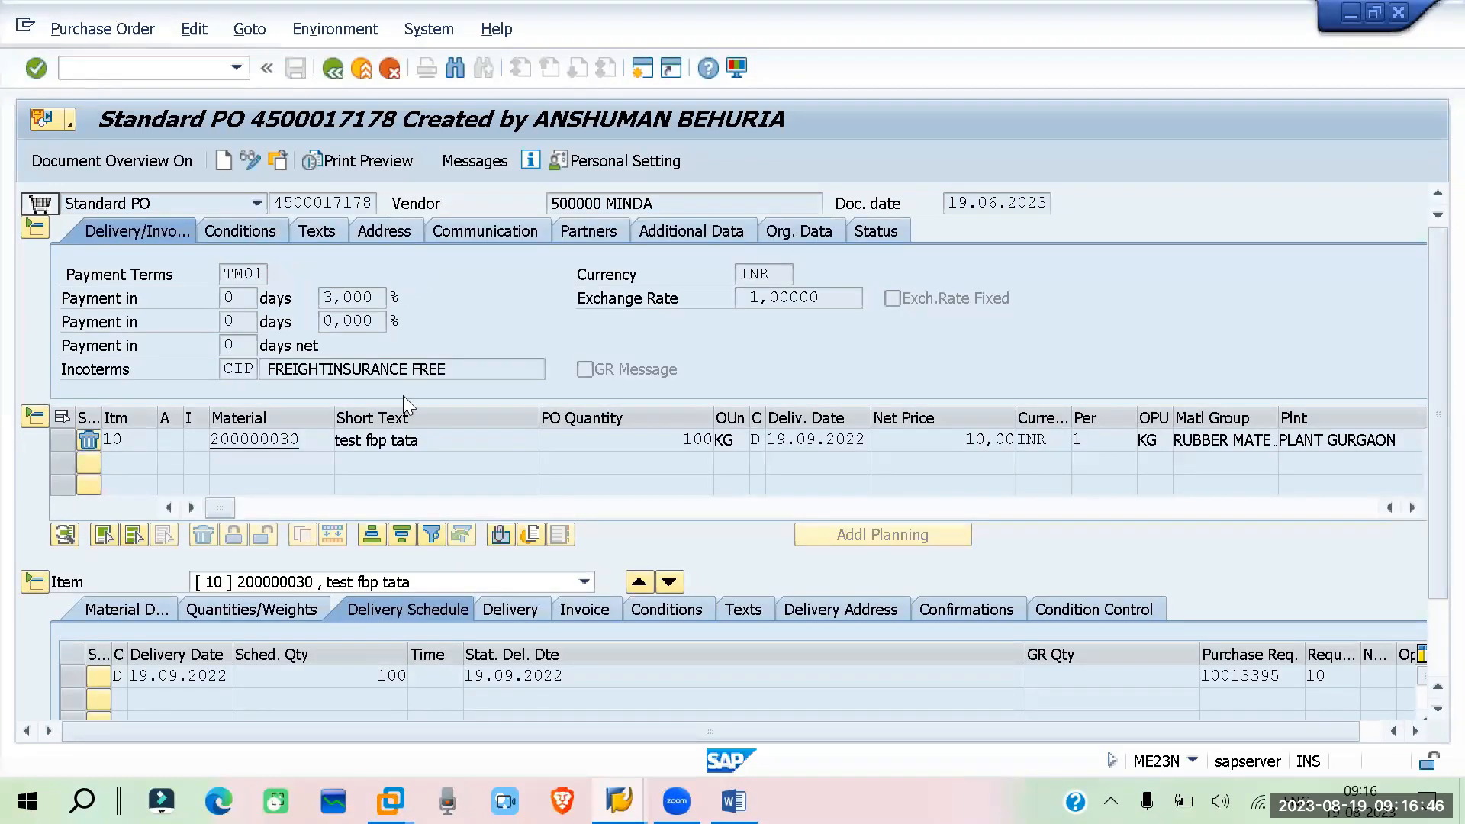
left_click(150, 231)
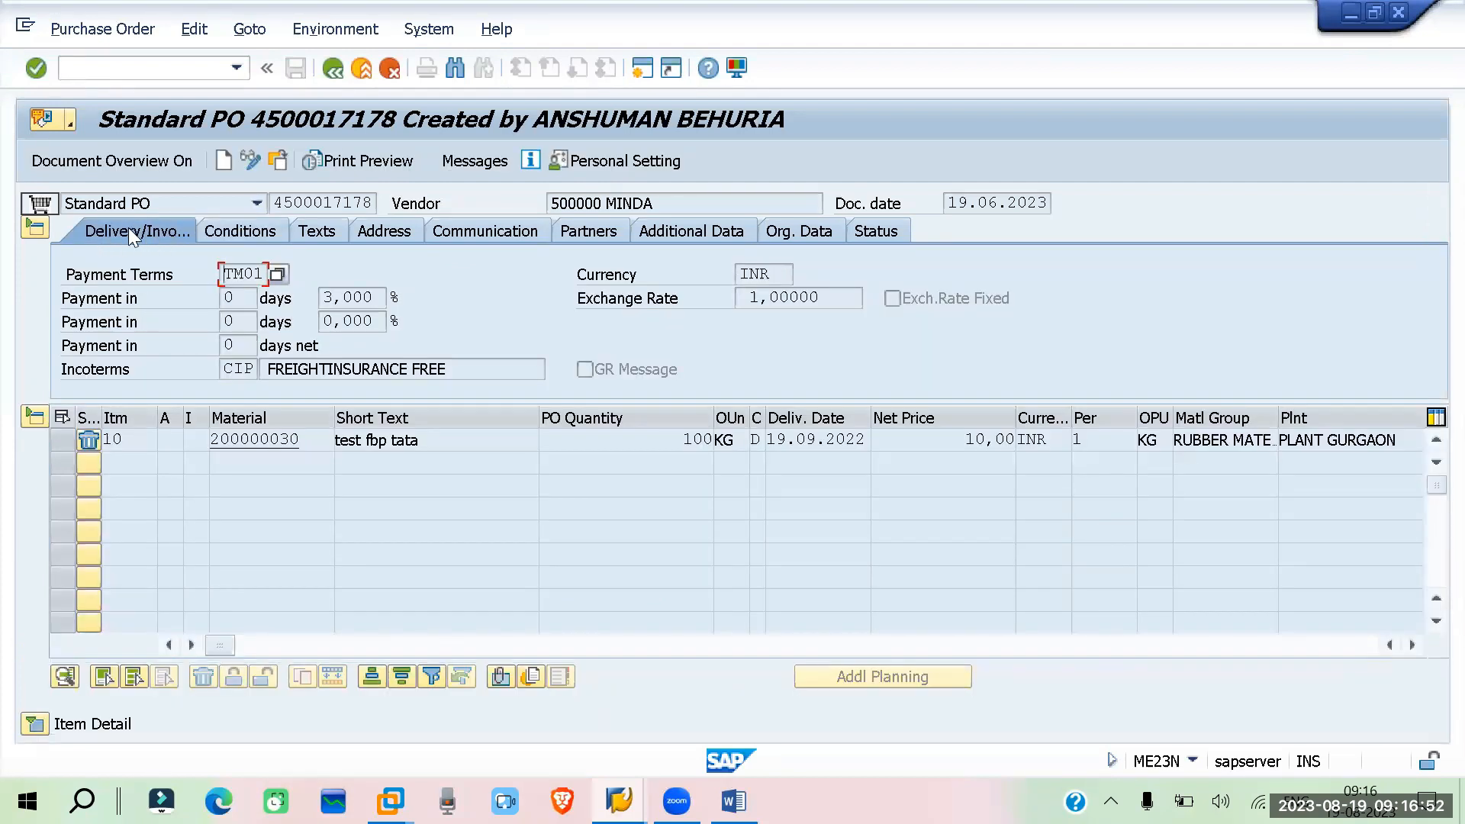
double_click(228, 369)
left_click_drag(476, 362, 261, 371)
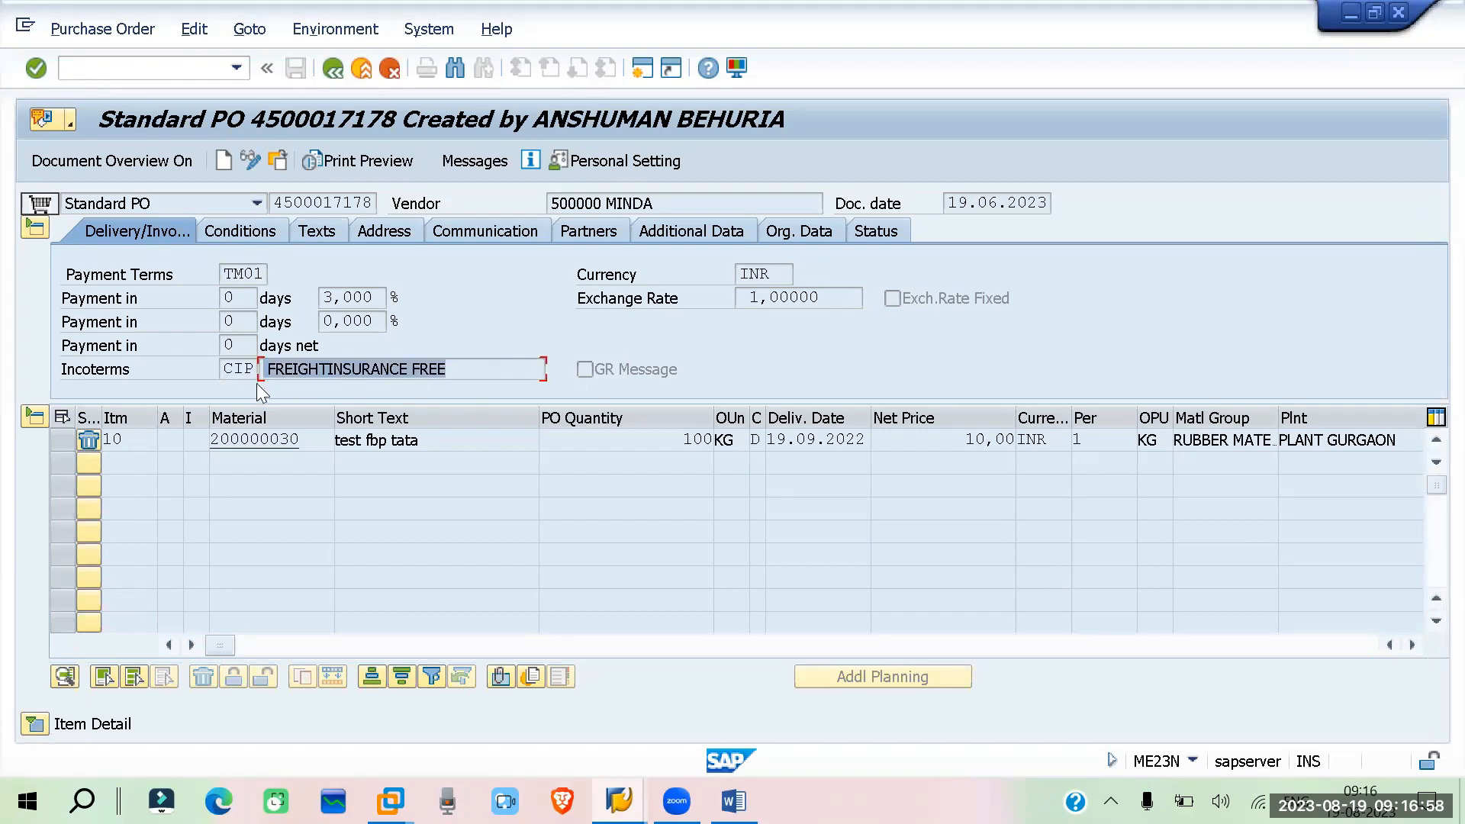
left_click(35, 723)
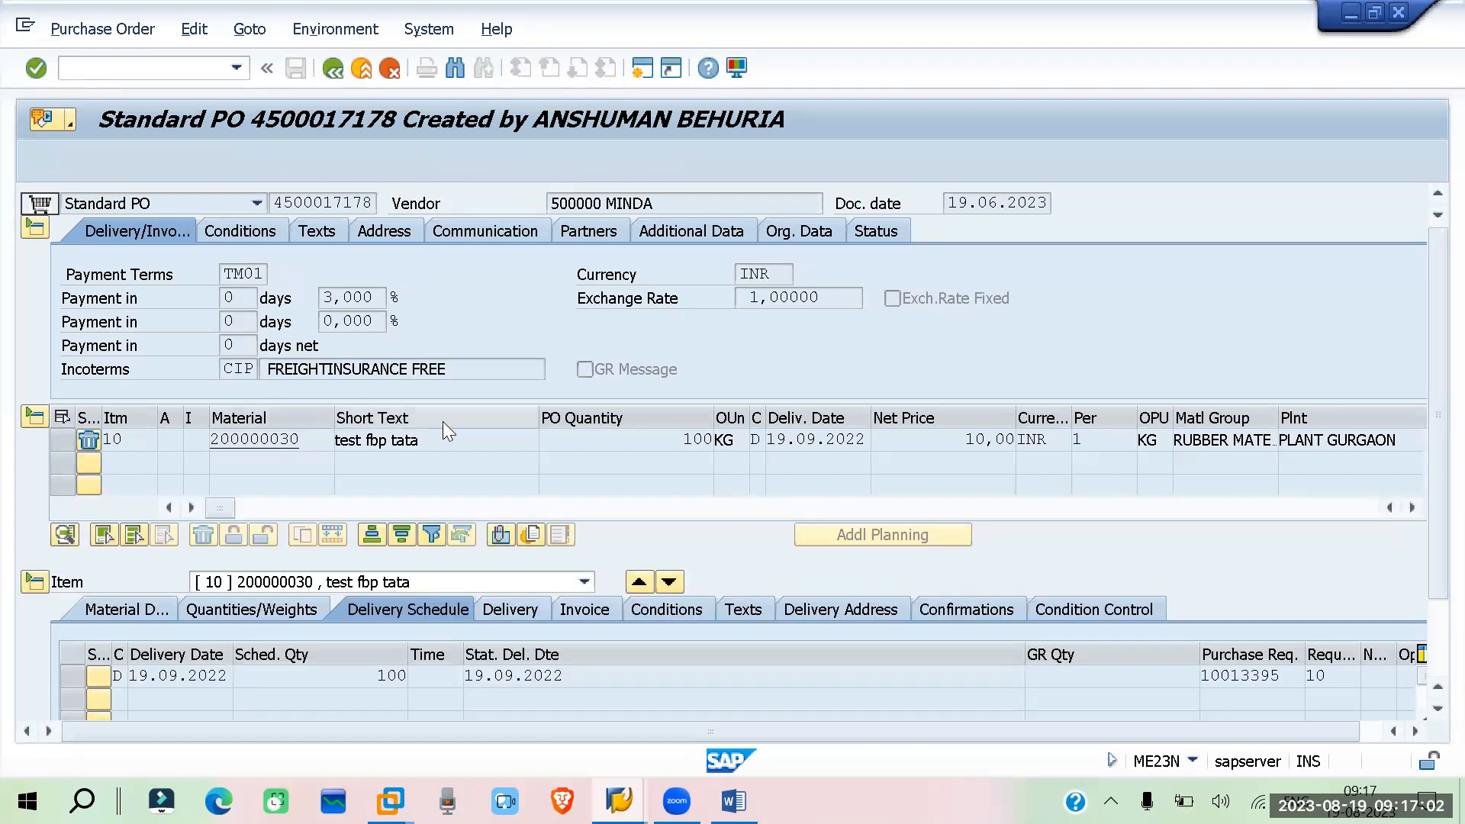
left_click(592, 609)
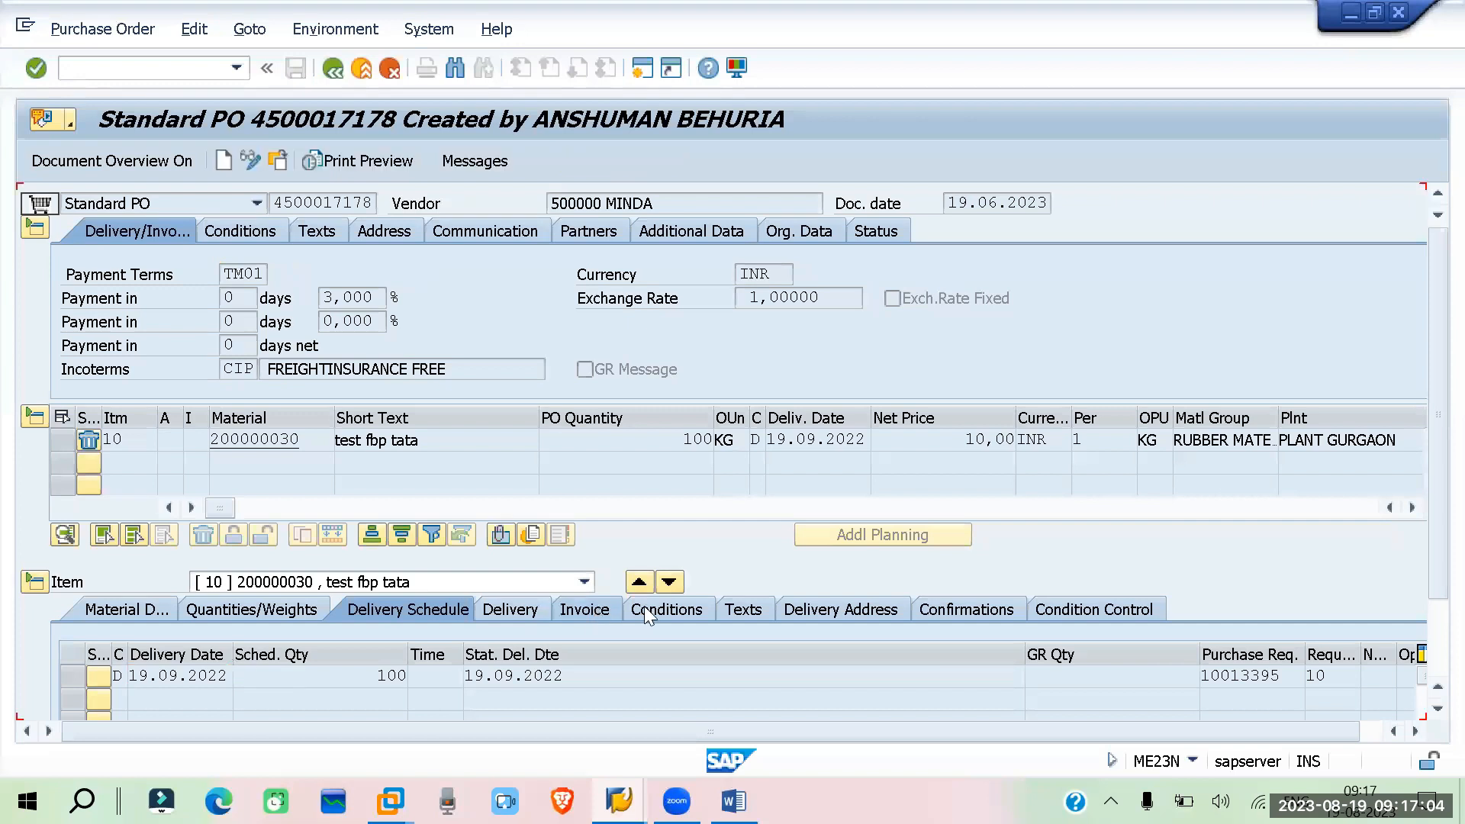
Examine the PO item's conditions, quantities, delivery schedule and delivery tabs, then the header Incoterms
scroll(506, 469, "down", 1)
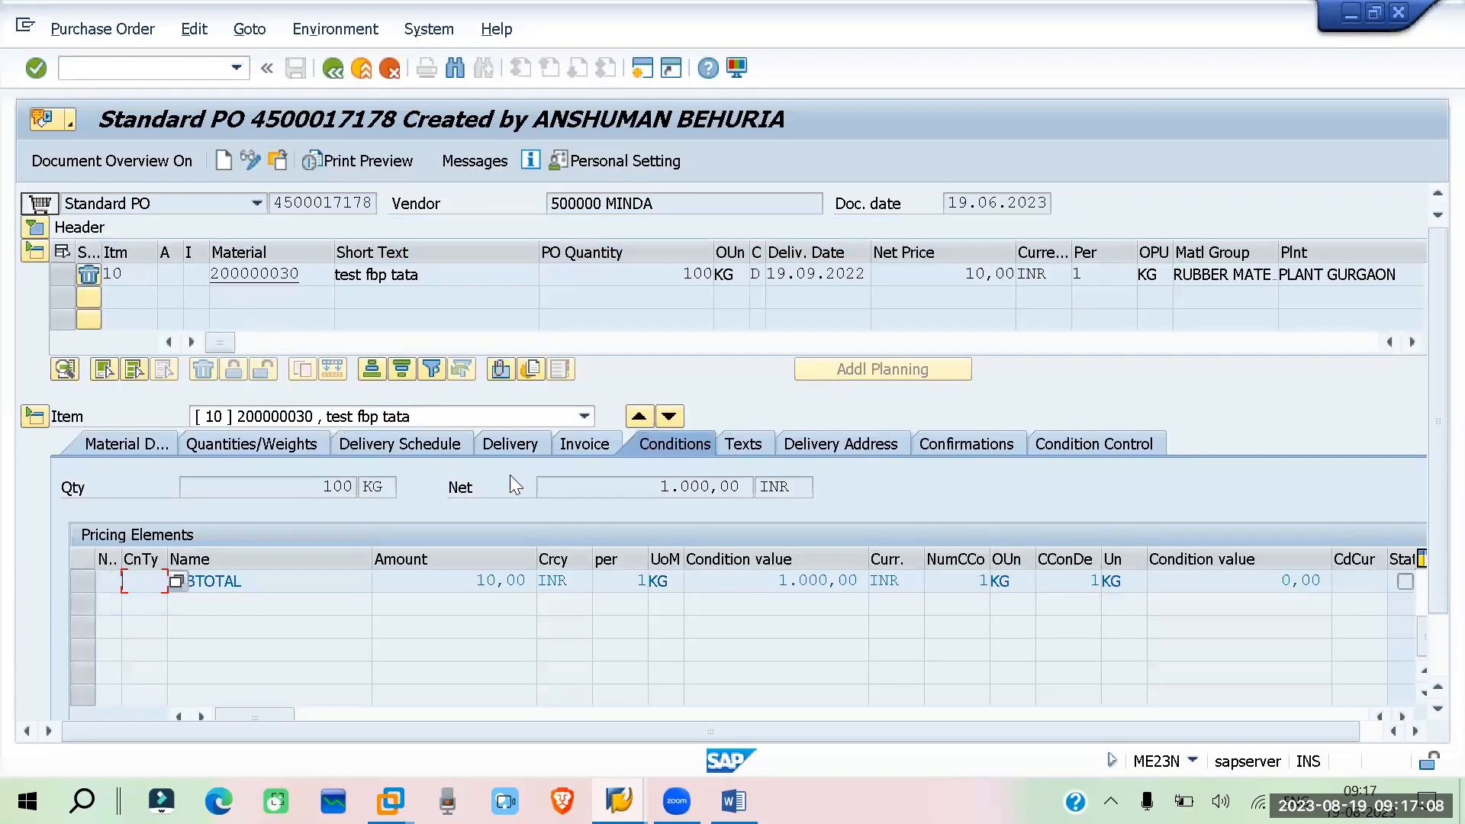
left_click(817, 447)
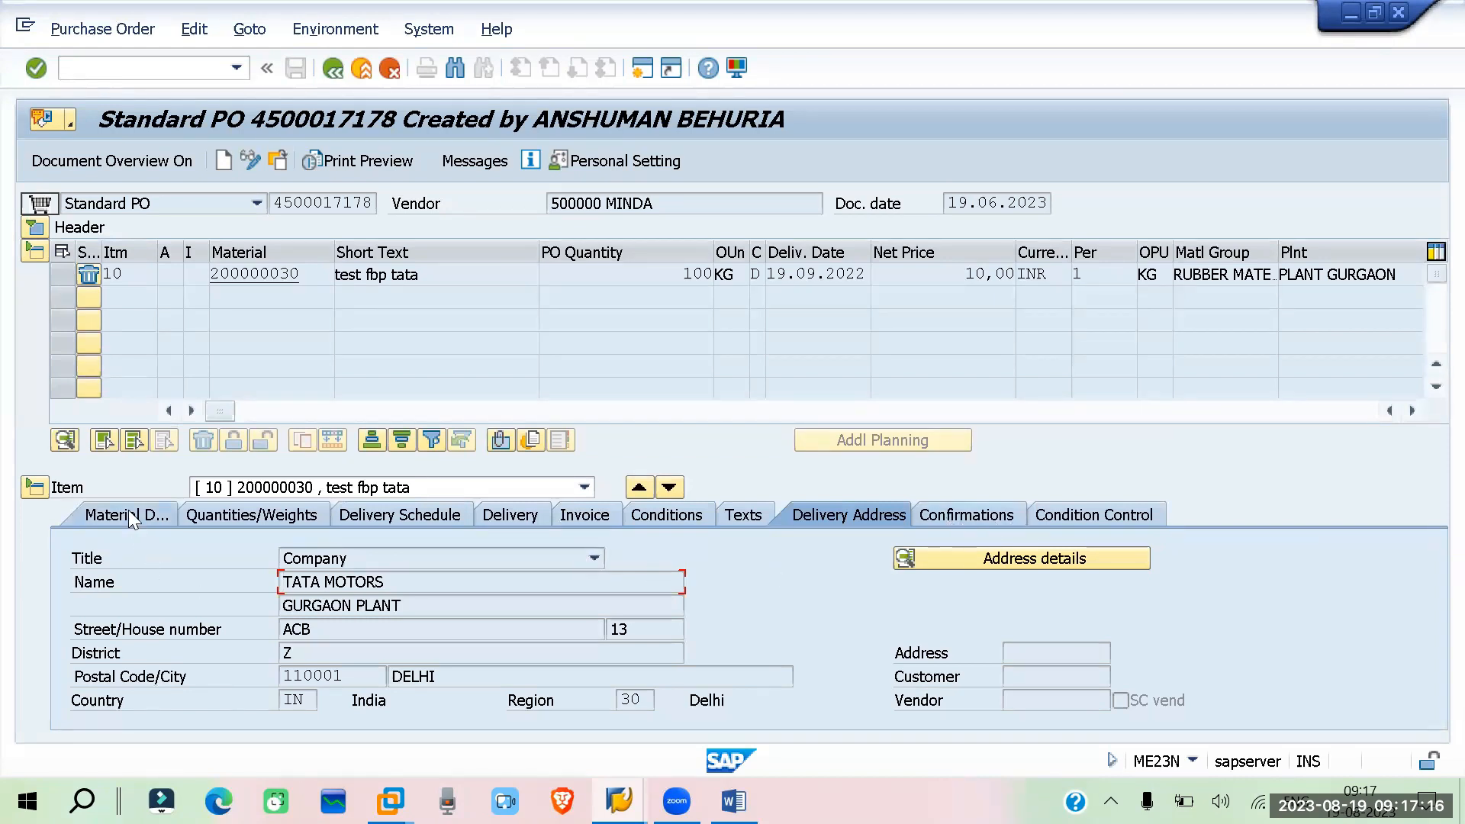
left_click(238, 512)
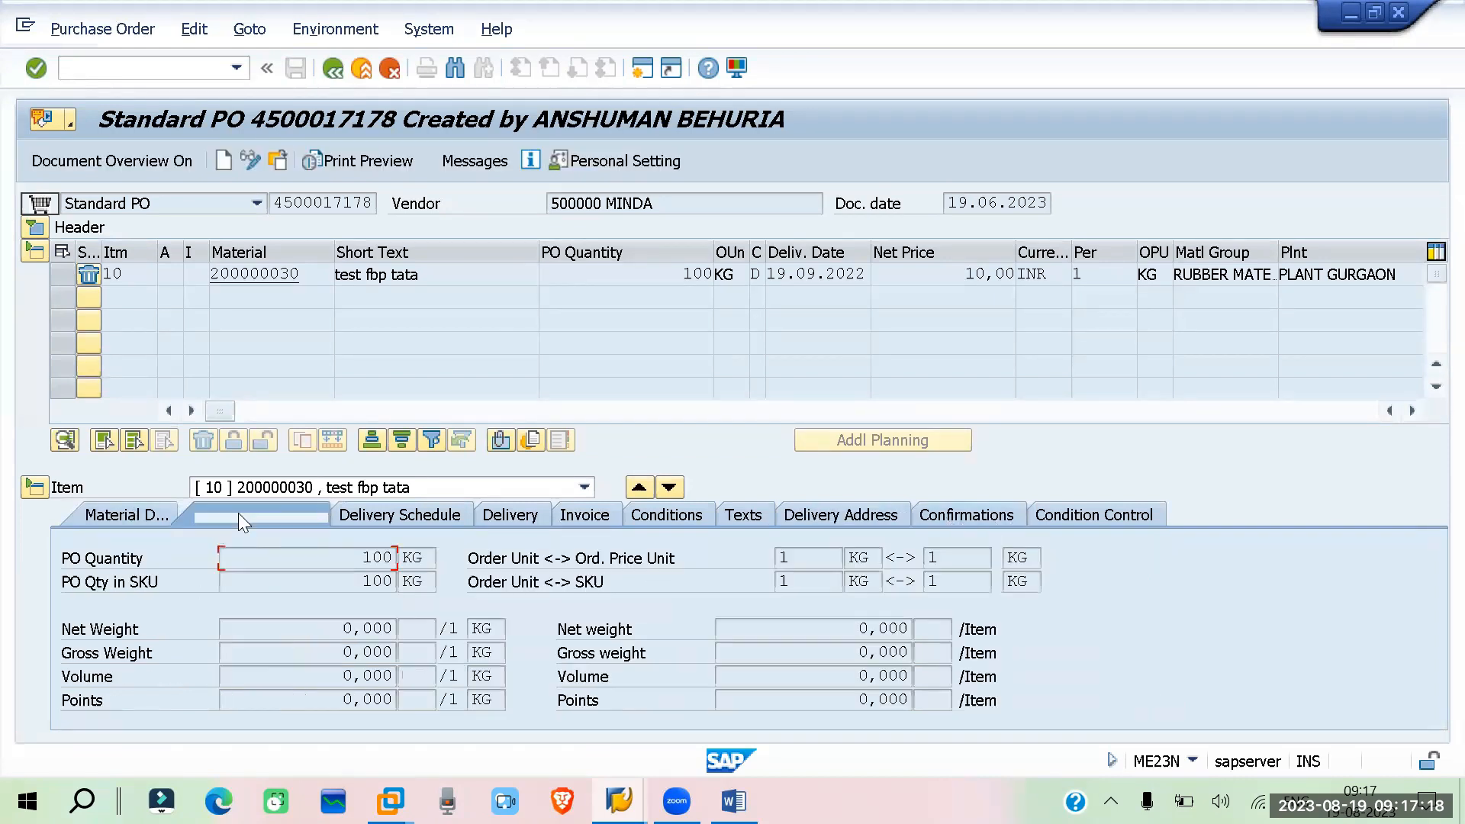
left_click(377, 514)
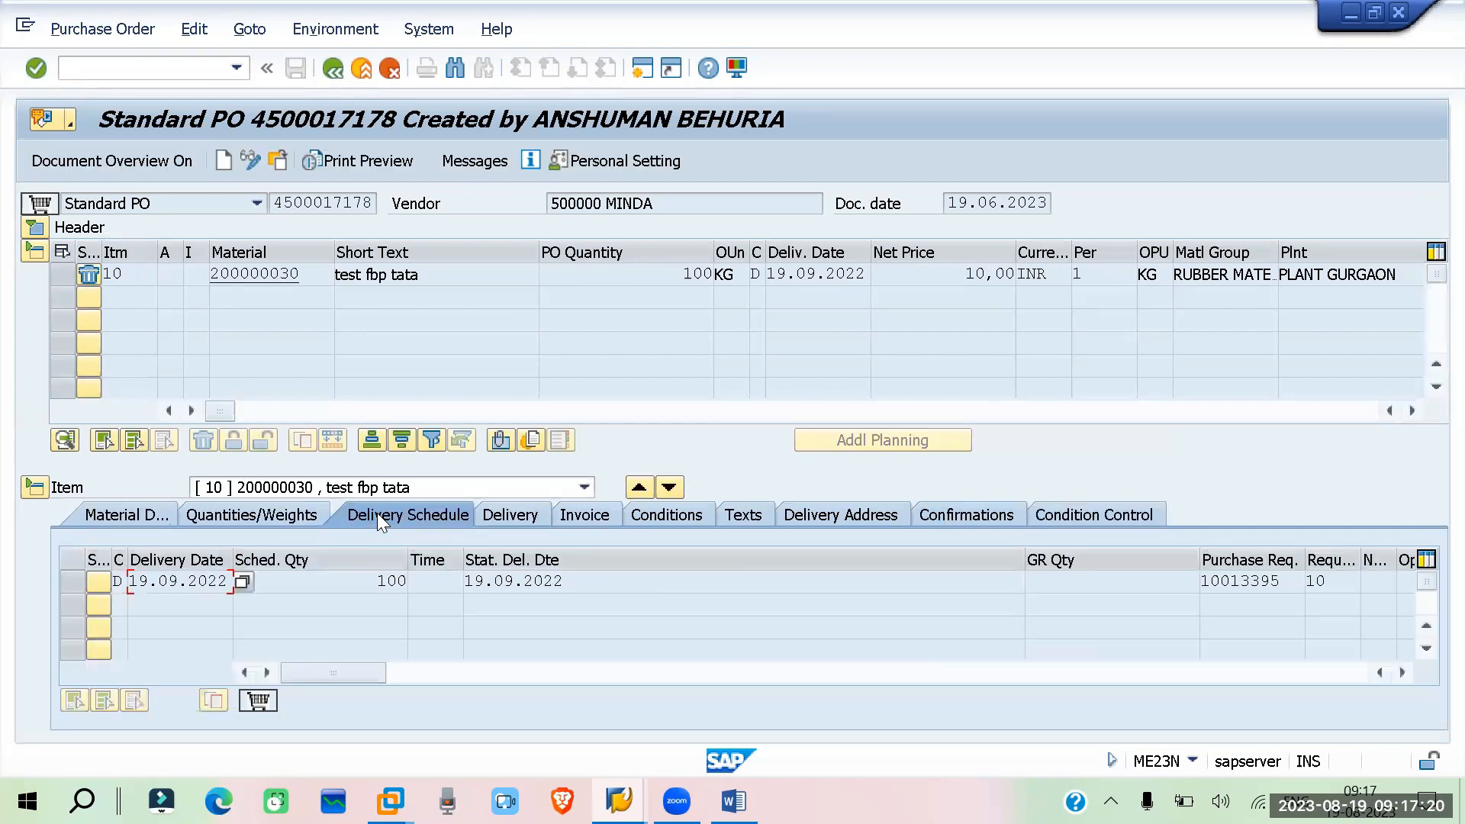
left_click(286, 514)
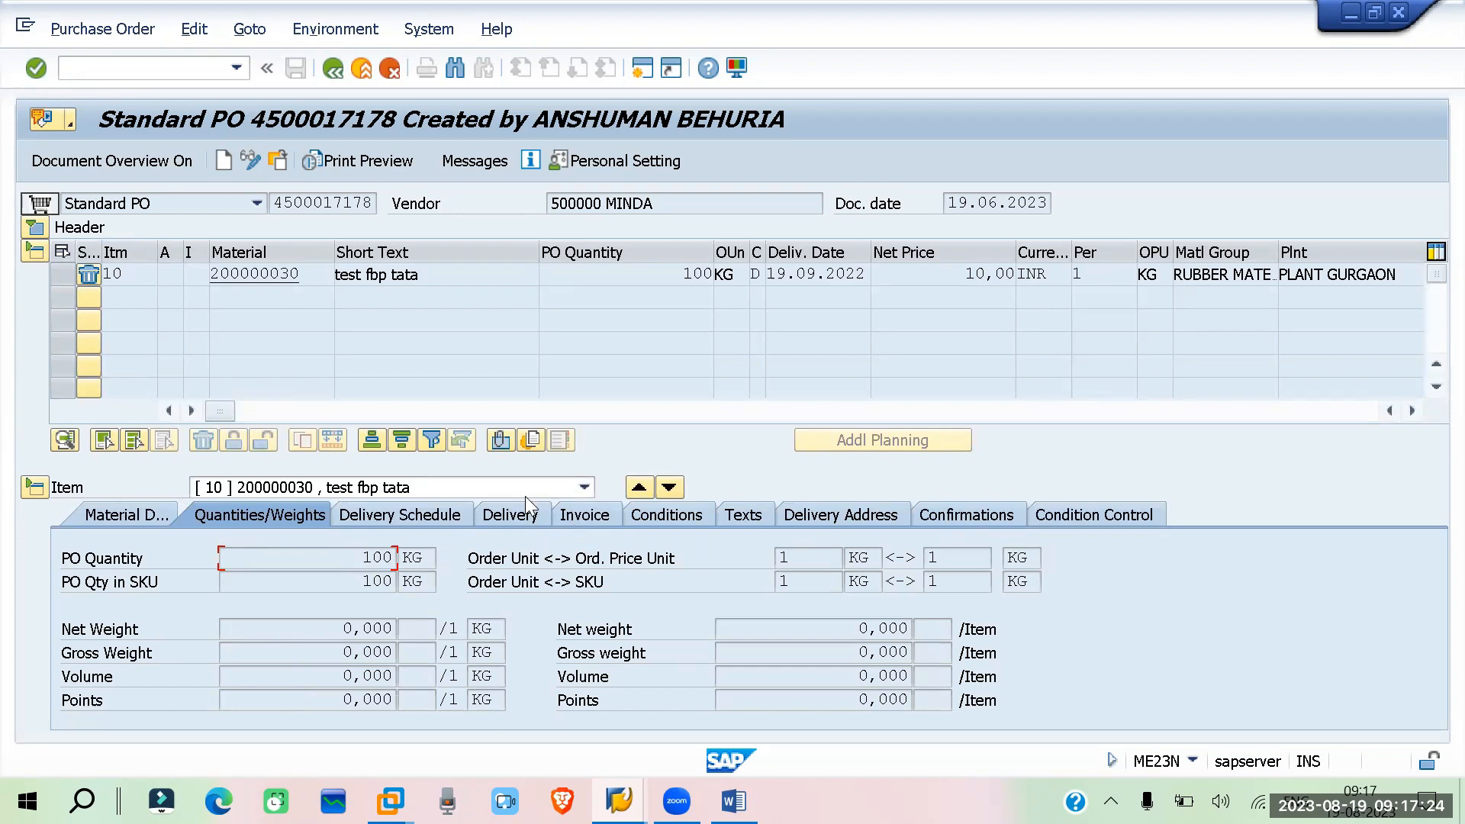
left_click(489, 515)
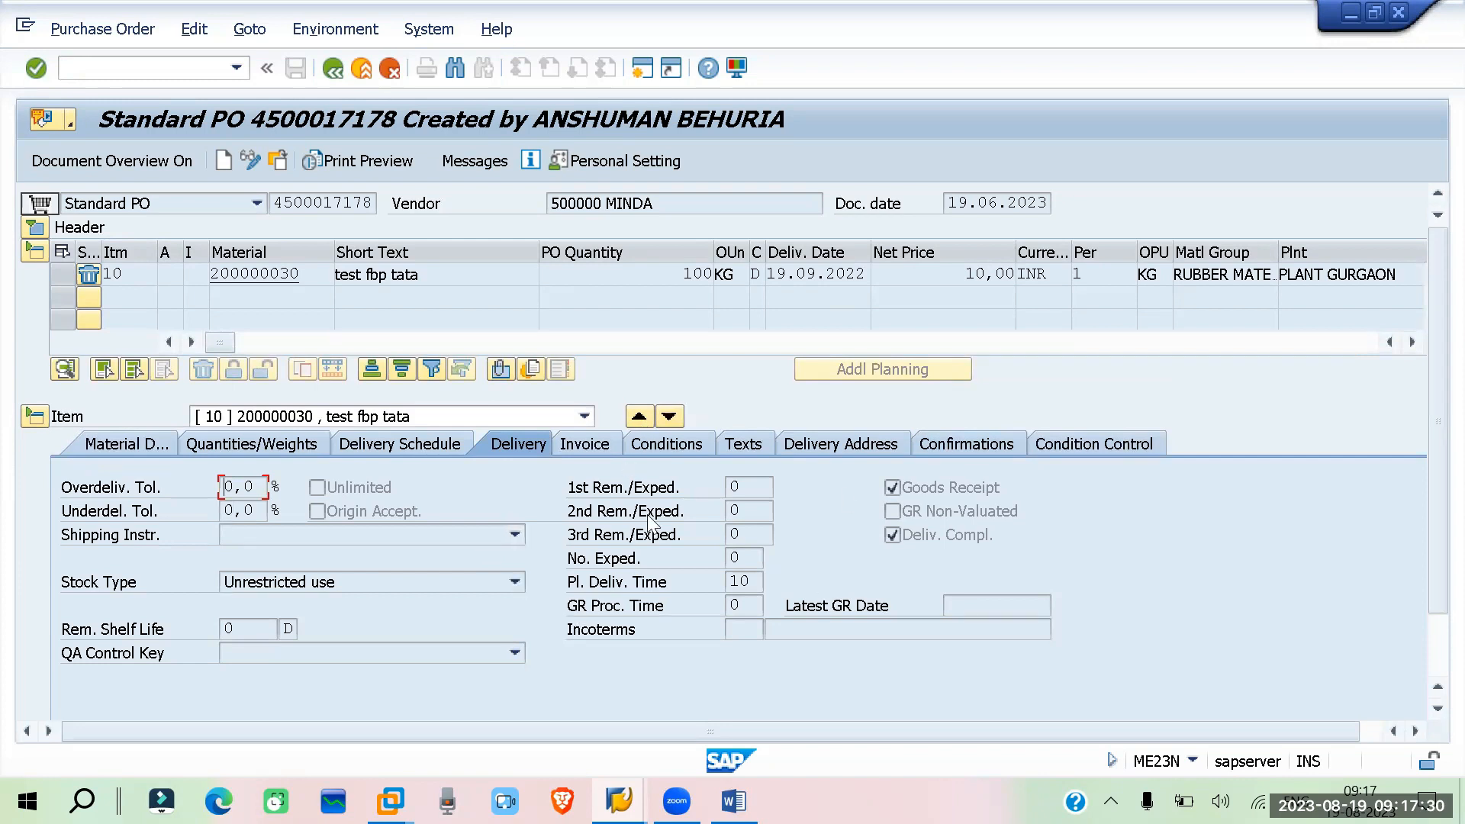
left_click(745, 631)
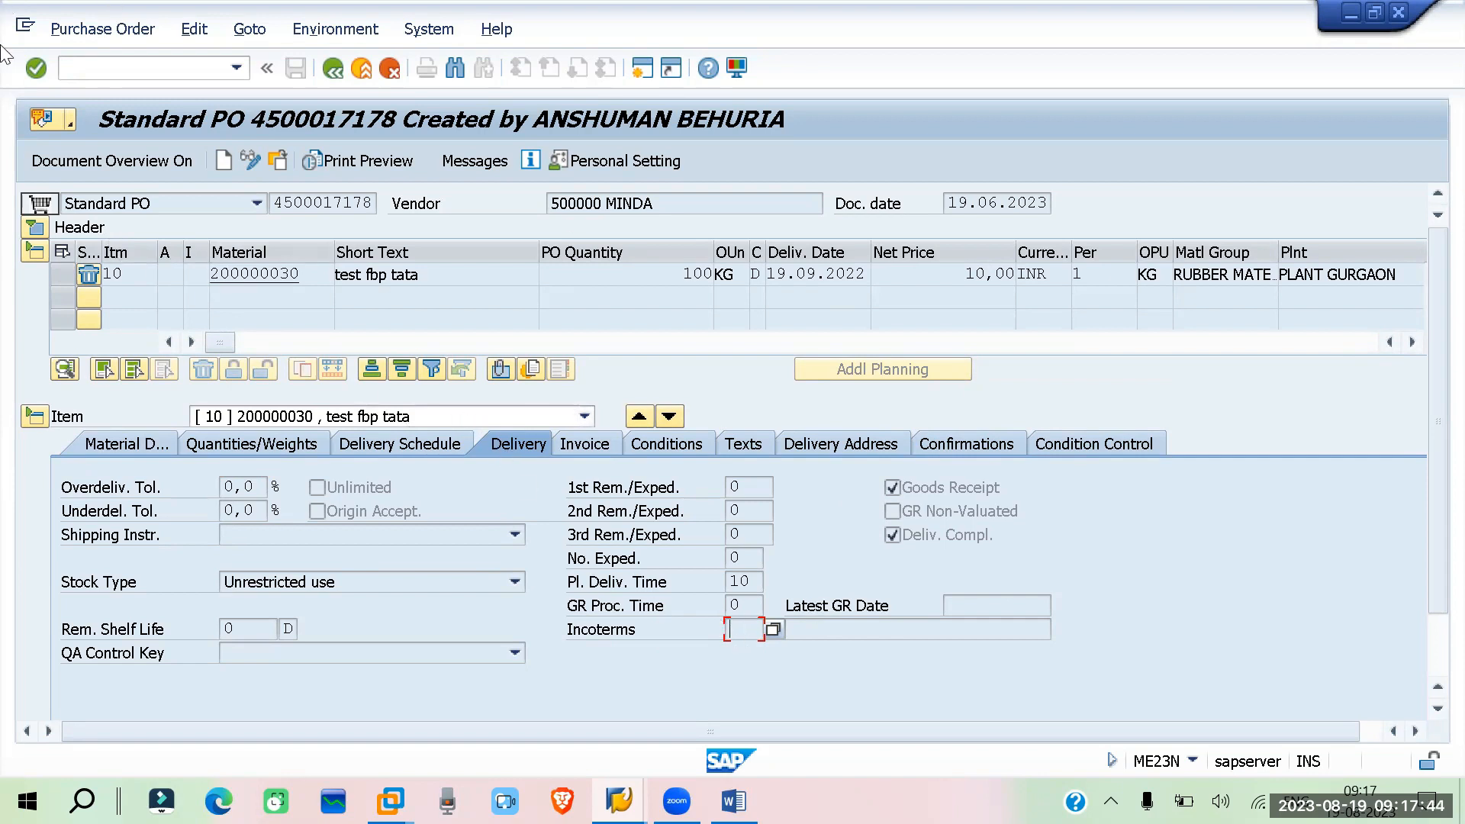
left_click(35, 251)
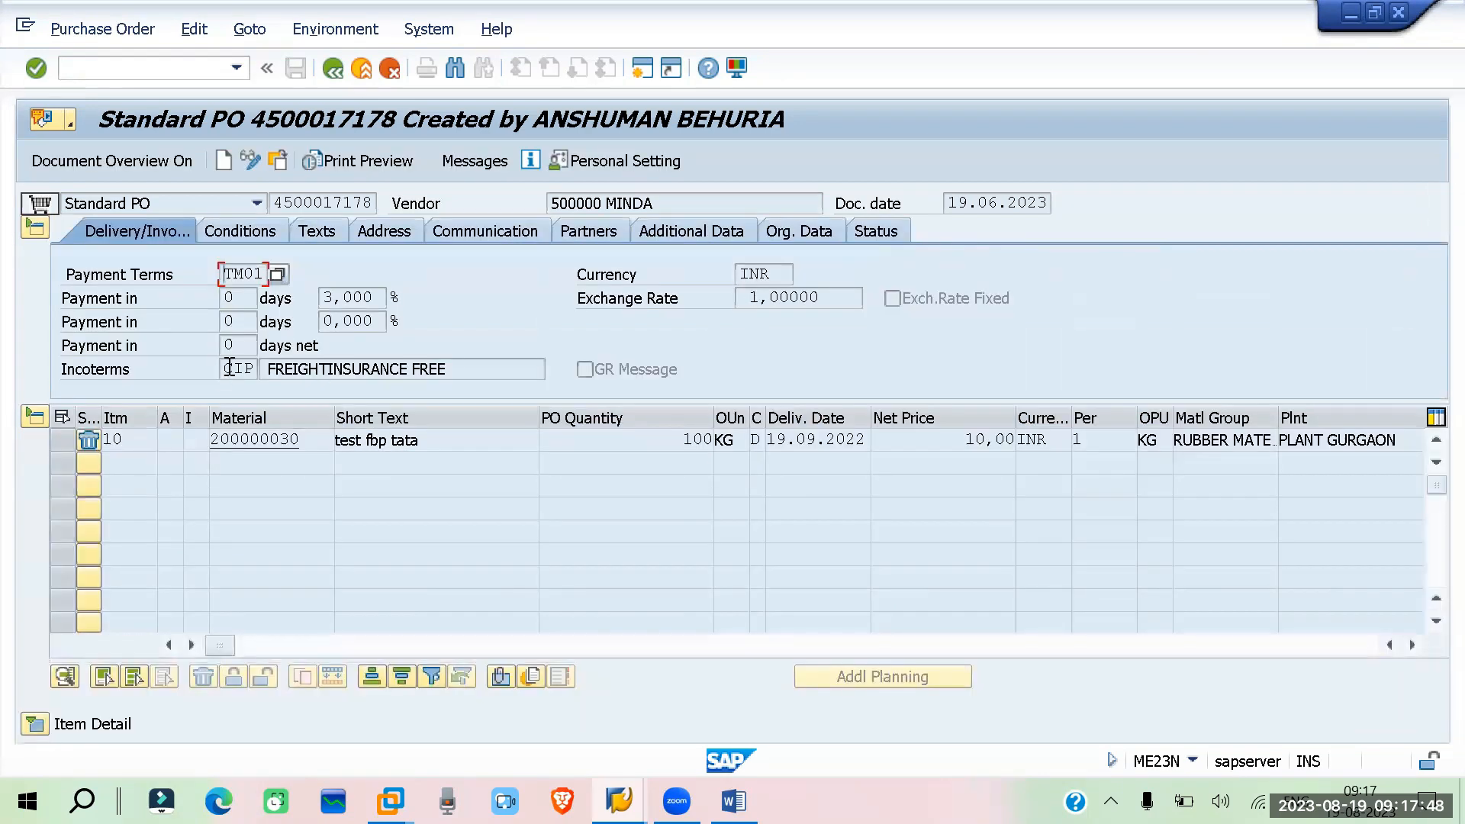
left_click_drag(650, 200, 548, 204)
left_click_drag(456, 373, 254, 375)
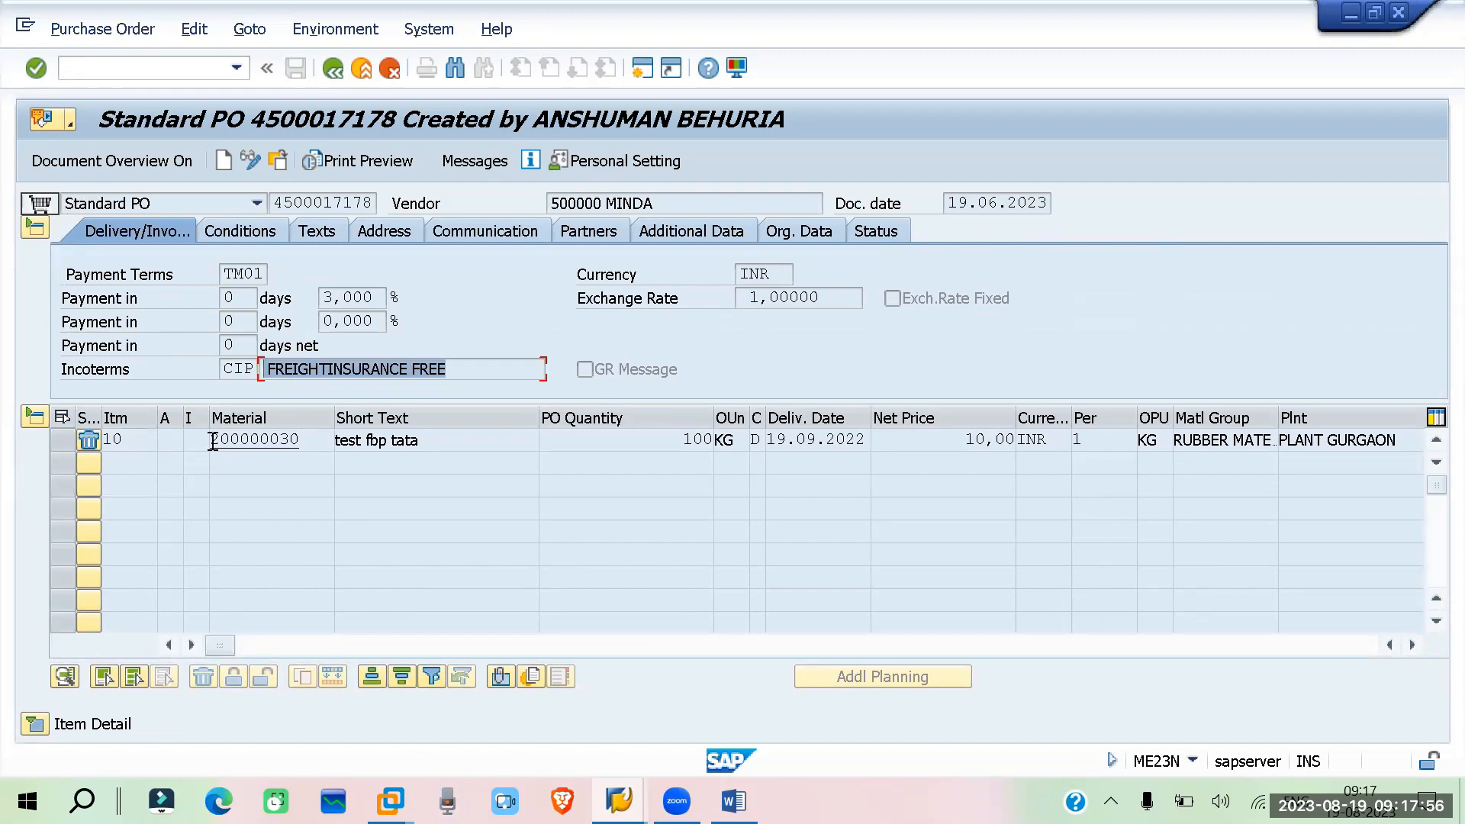
Try to display the quality info record for the selected PO item, then return to the purchase order
left_click(364, 33)
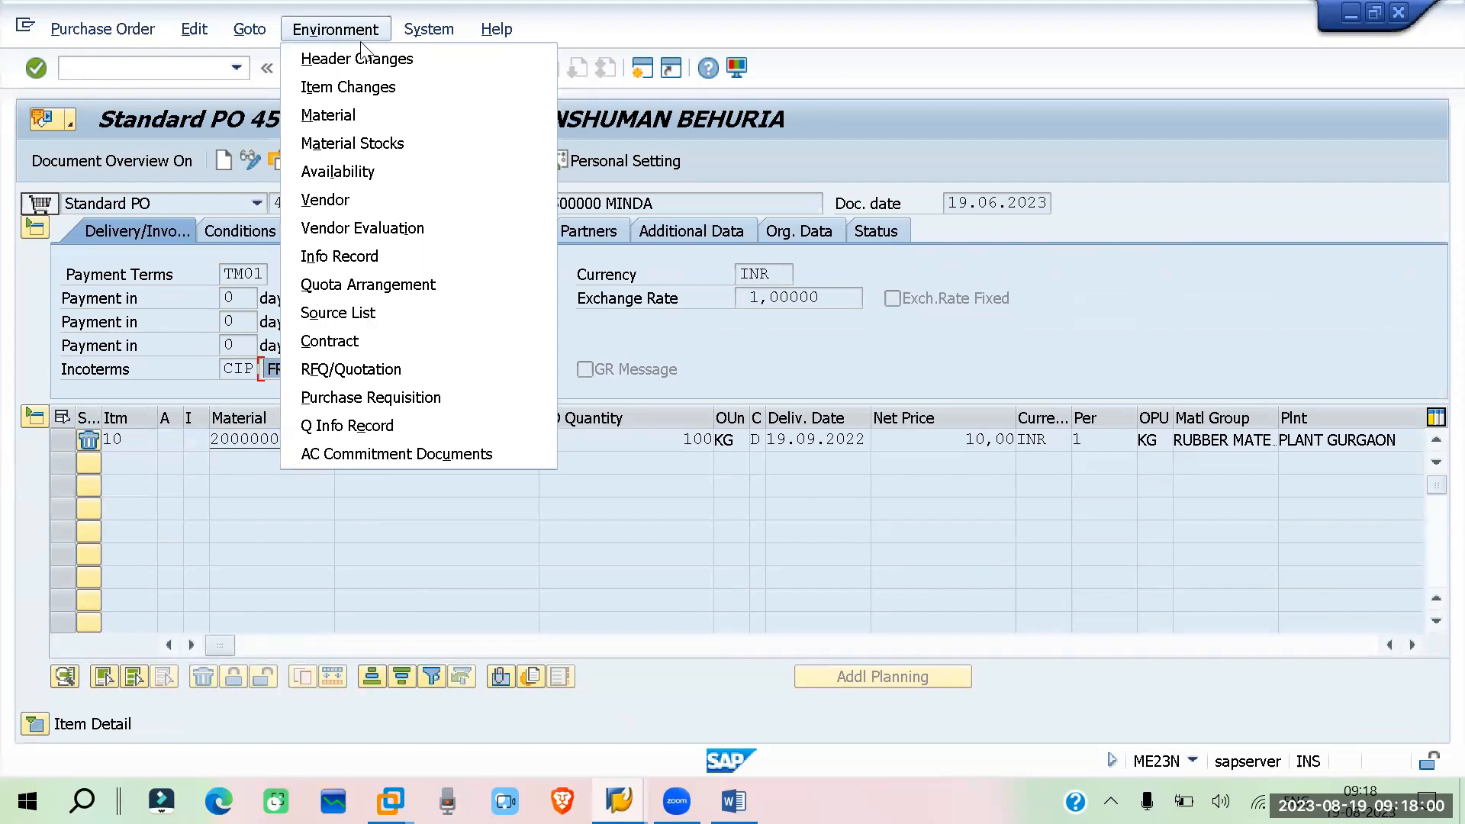
left_click(381, 425)
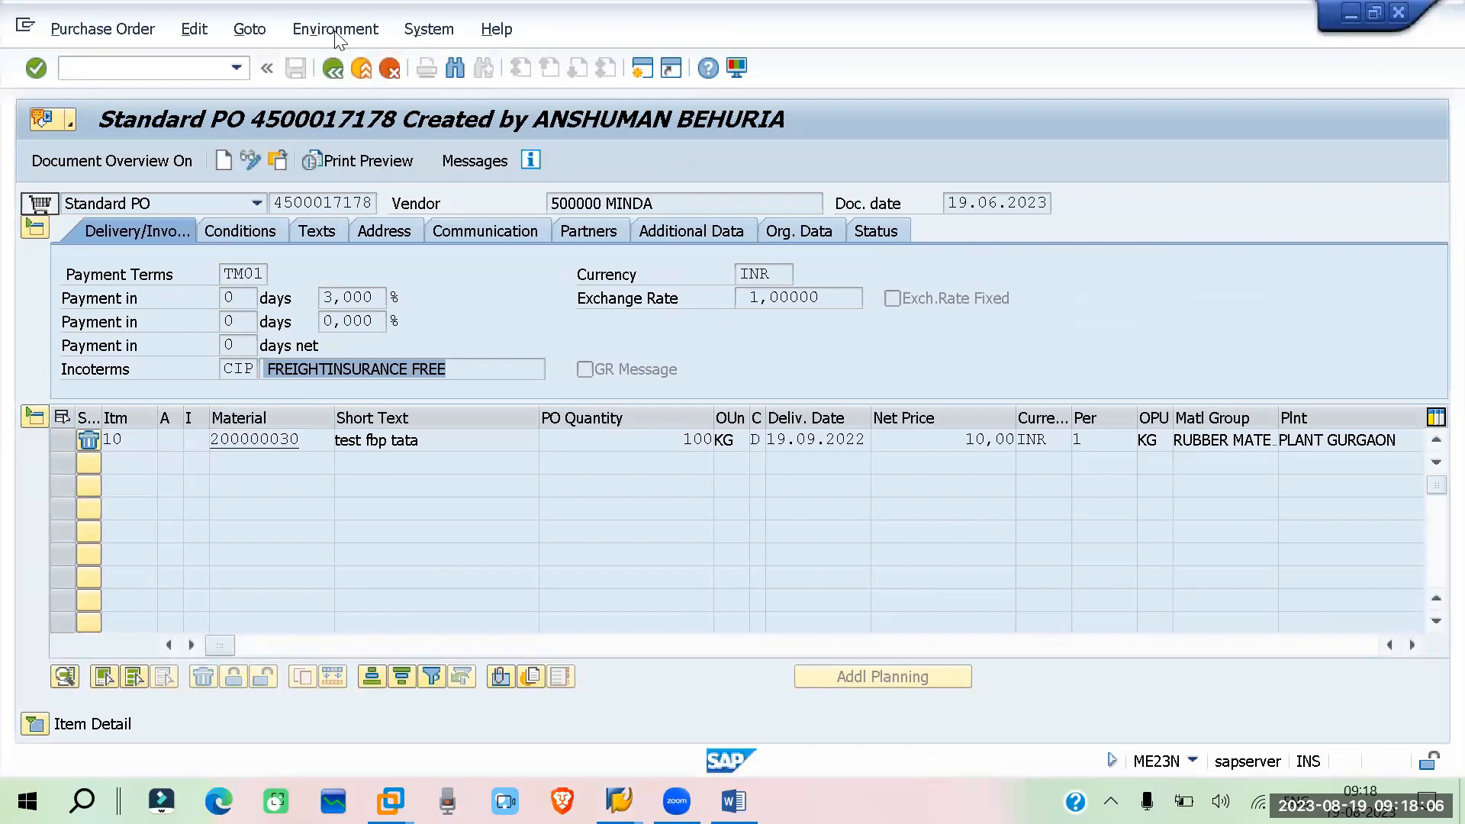
left_click(335, 29)
left_click(377, 423)
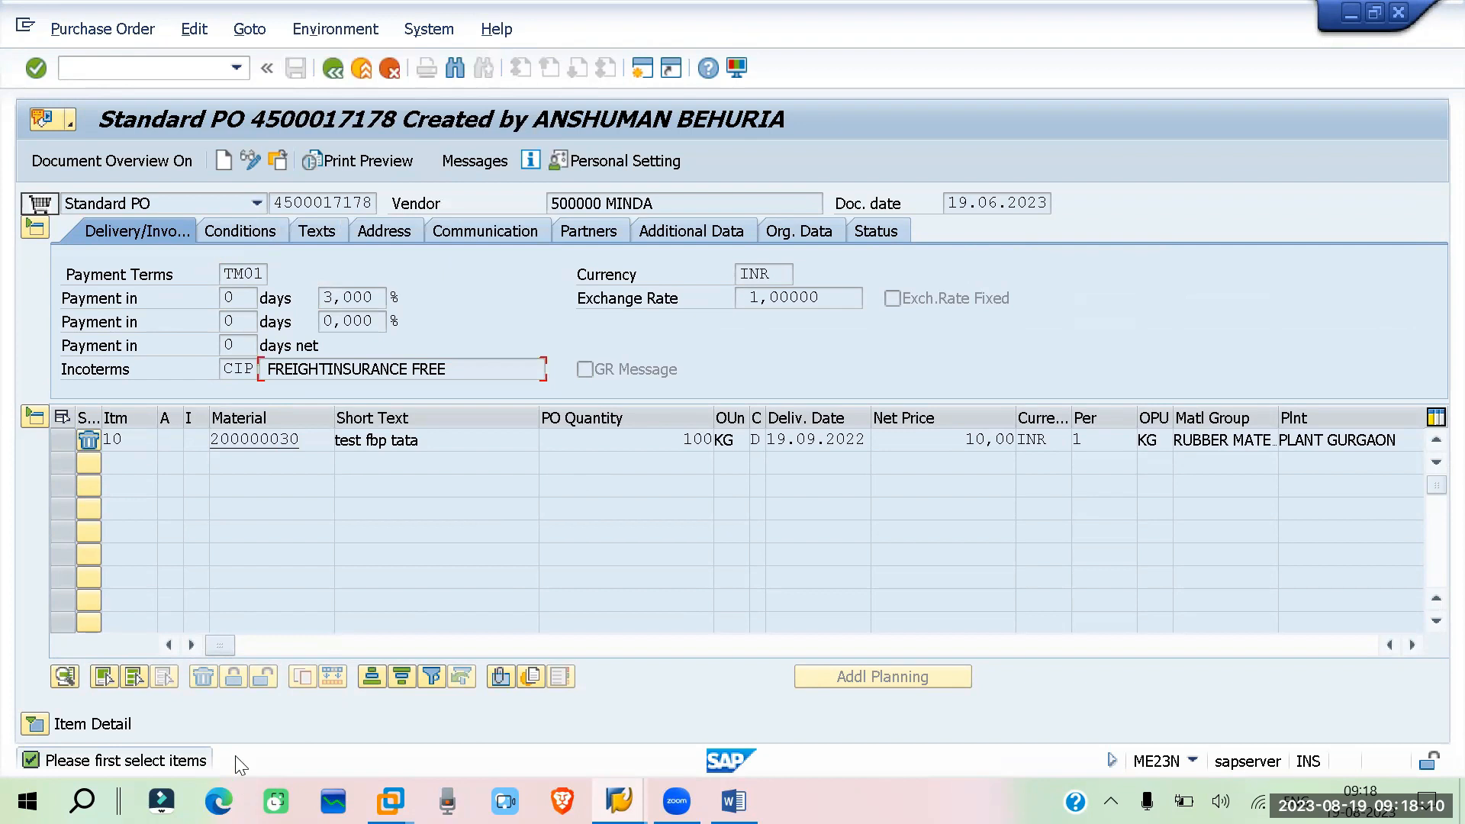
left_click(55, 443)
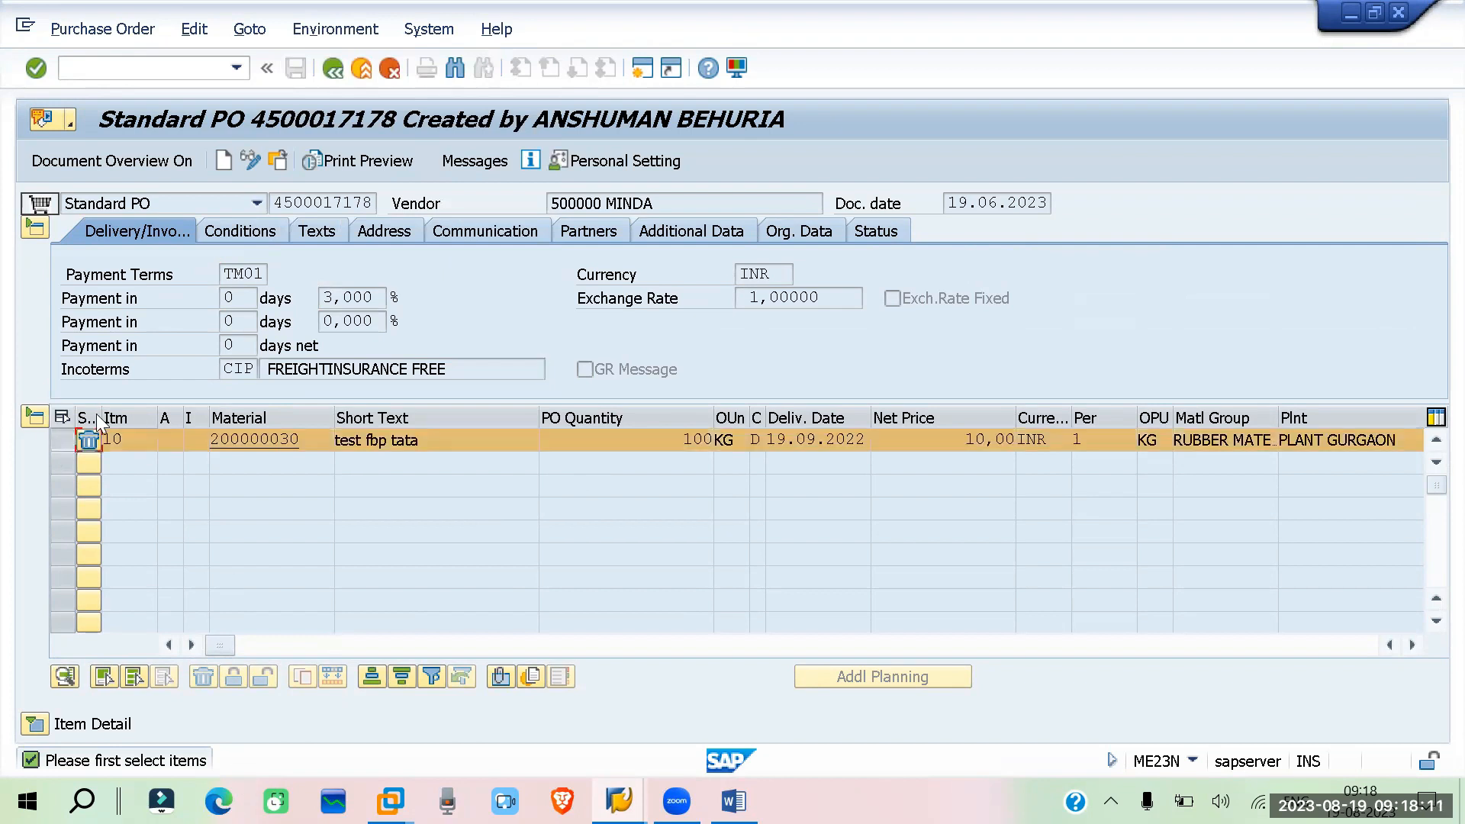
left_click(308, 29)
left_click(359, 426)
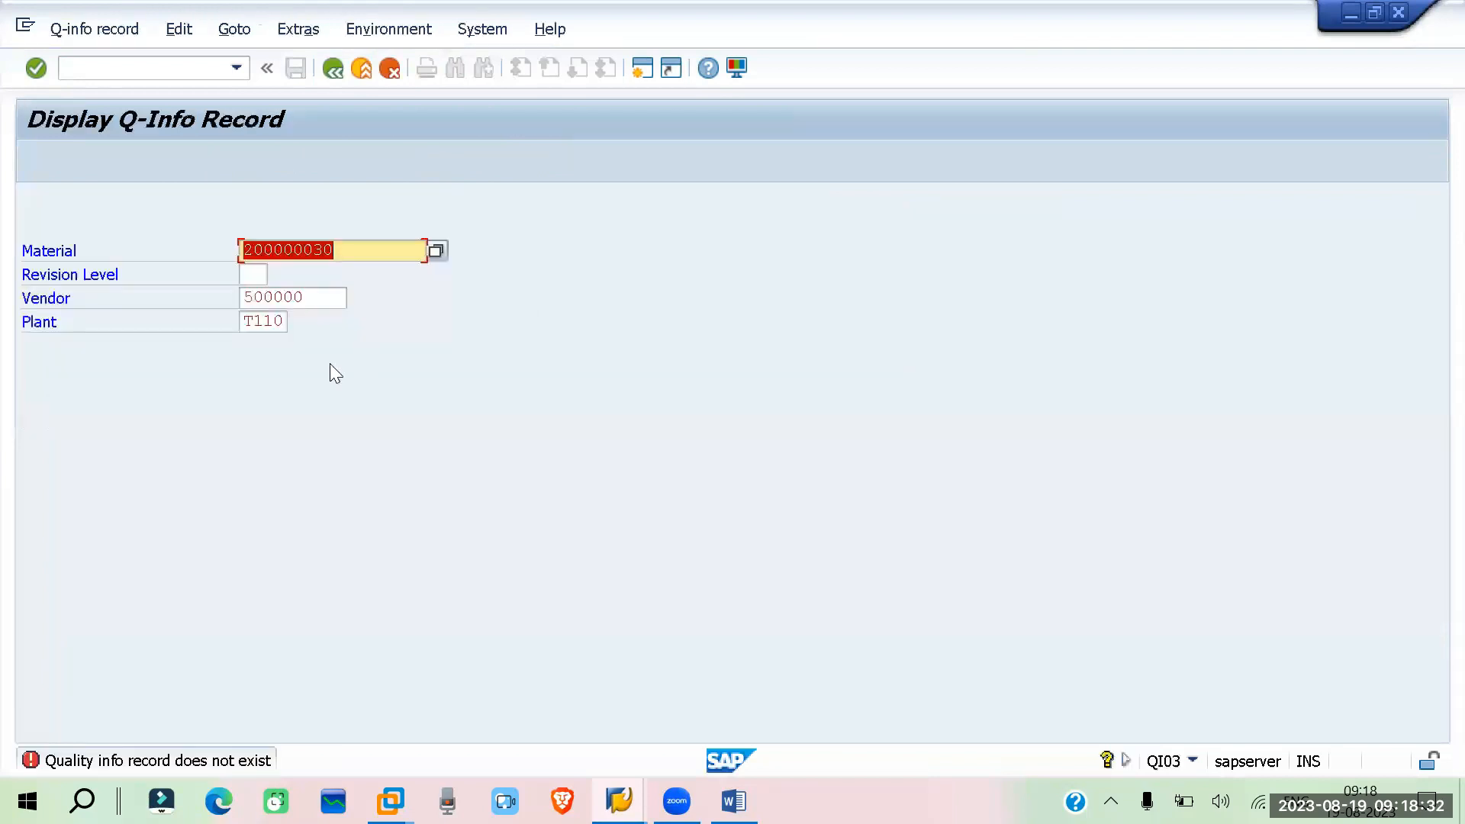
key("Return")
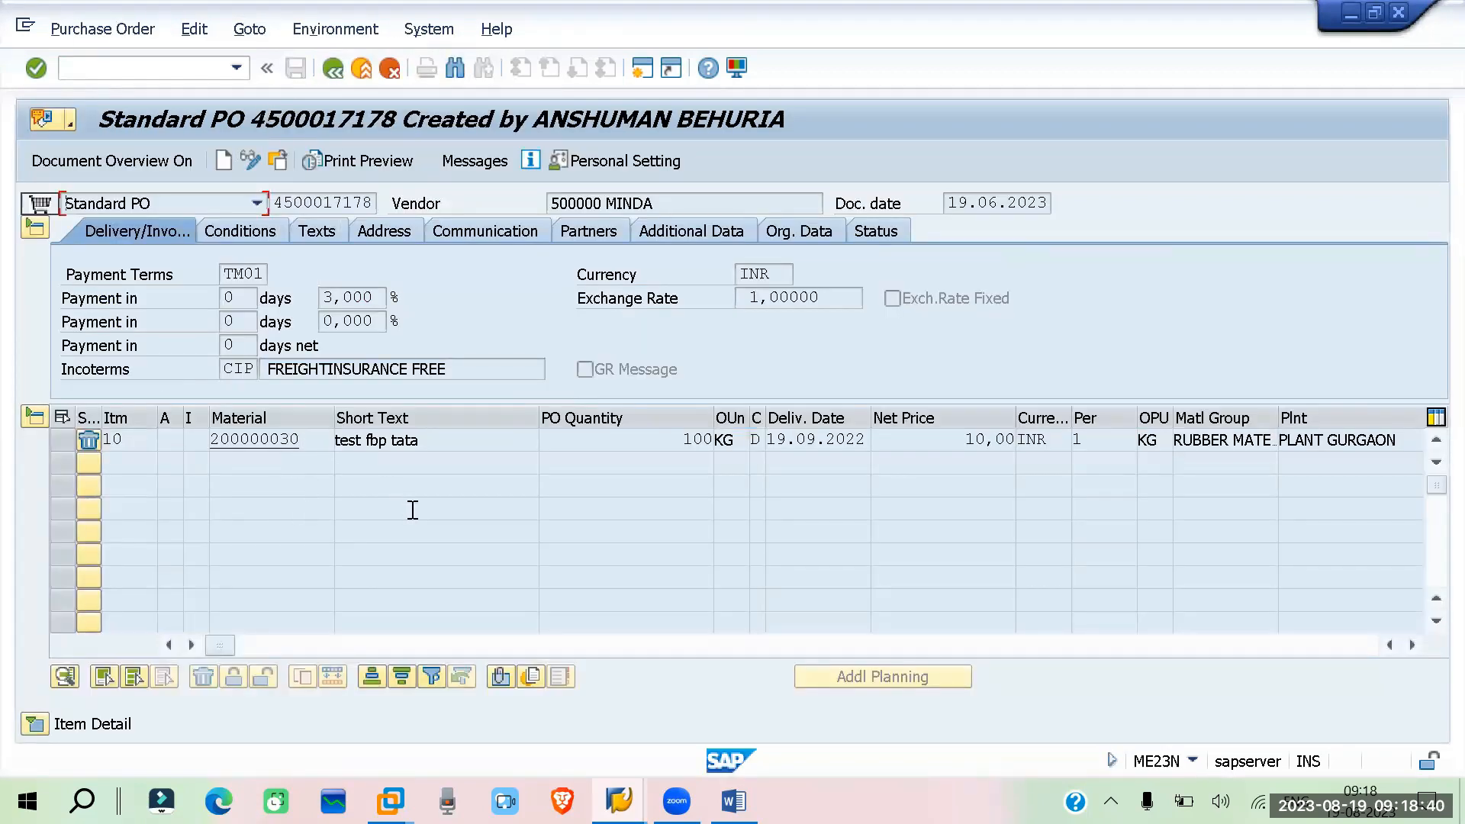
Scroll the item table and open the item's purchasing info record to check its Incoterms
left_click(1413, 645)
left_click(1413, 646)
left_click(1413, 645)
left_click(1413, 646)
left_click(1413, 646)
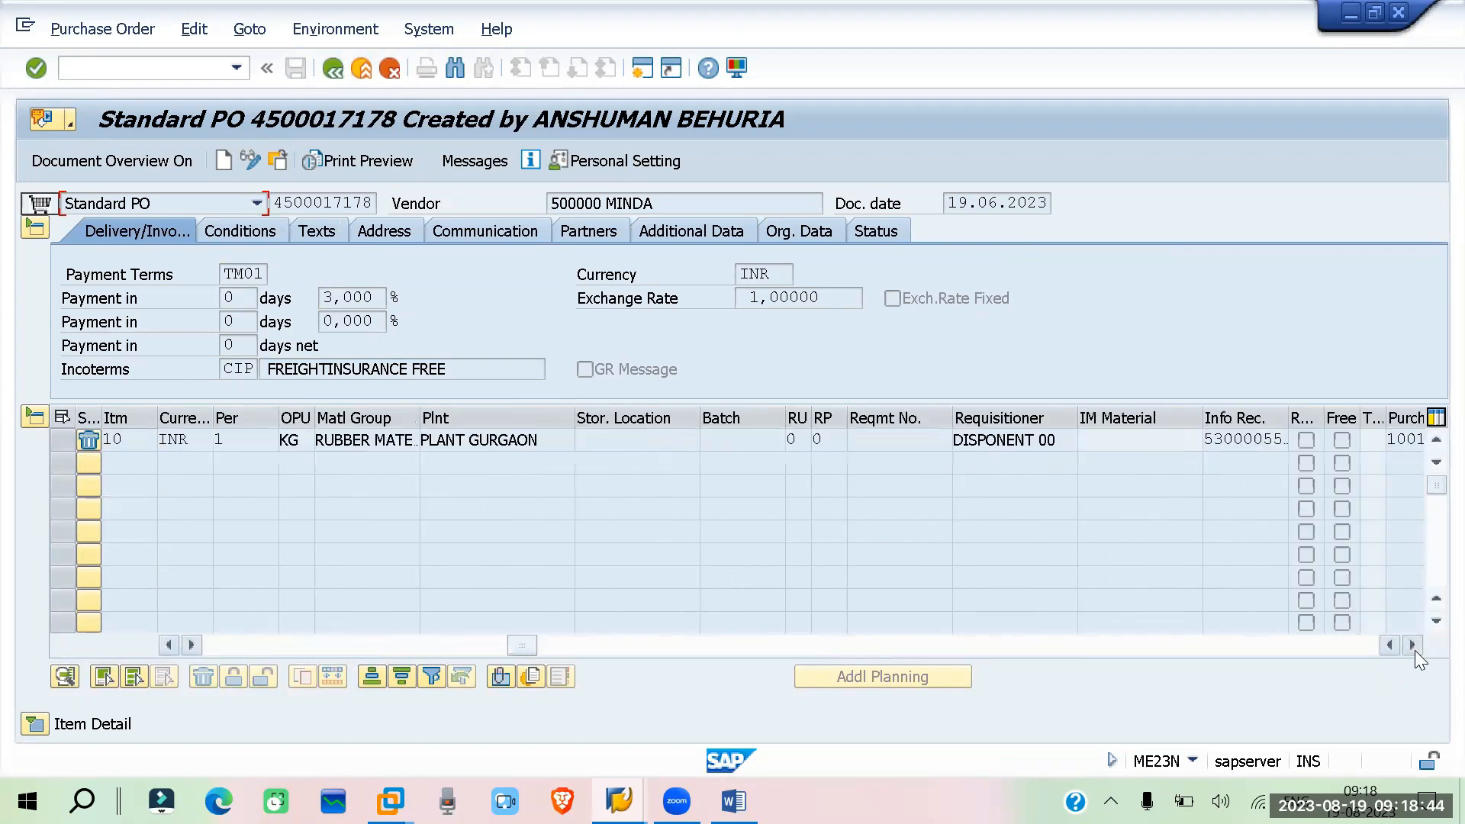
left_click(1413, 646)
left_click(1413, 646)
double_click(1120, 439)
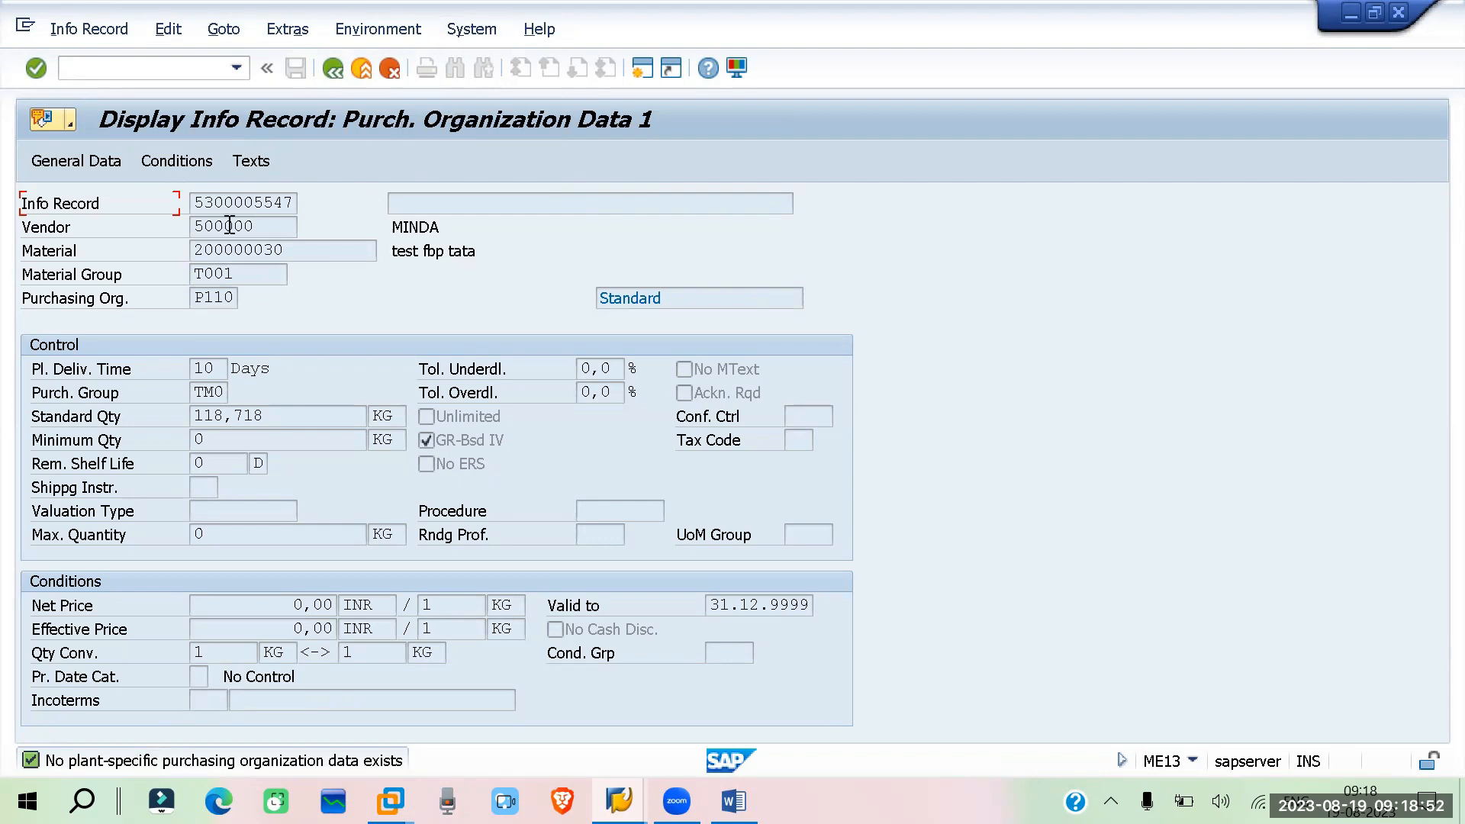
left_click(334, 68)
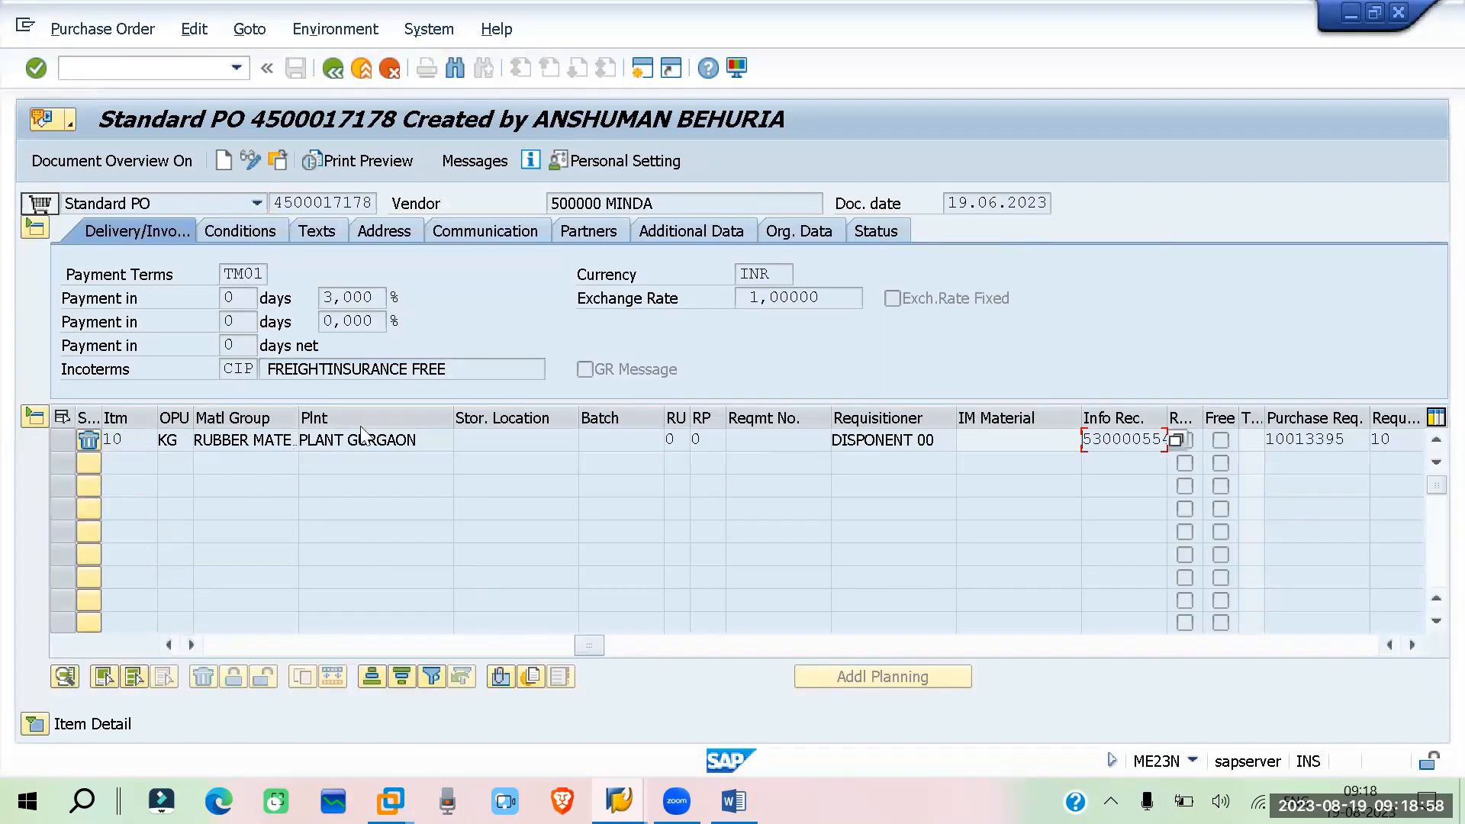
Display the PO vendor's purchasing data to compare its Incoterms with the PO header Incoterms
double_click(576, 203)
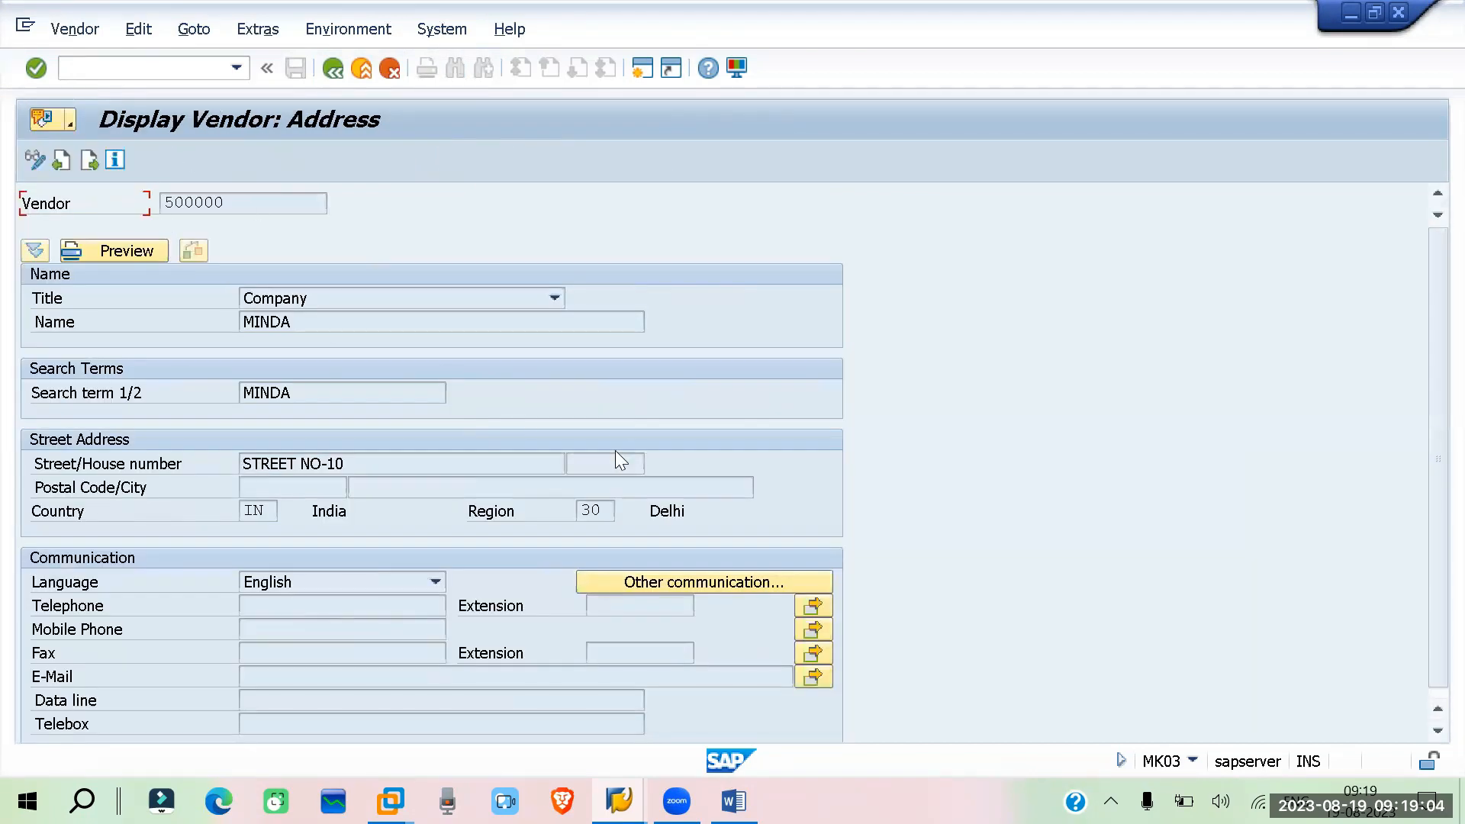
key("Return")
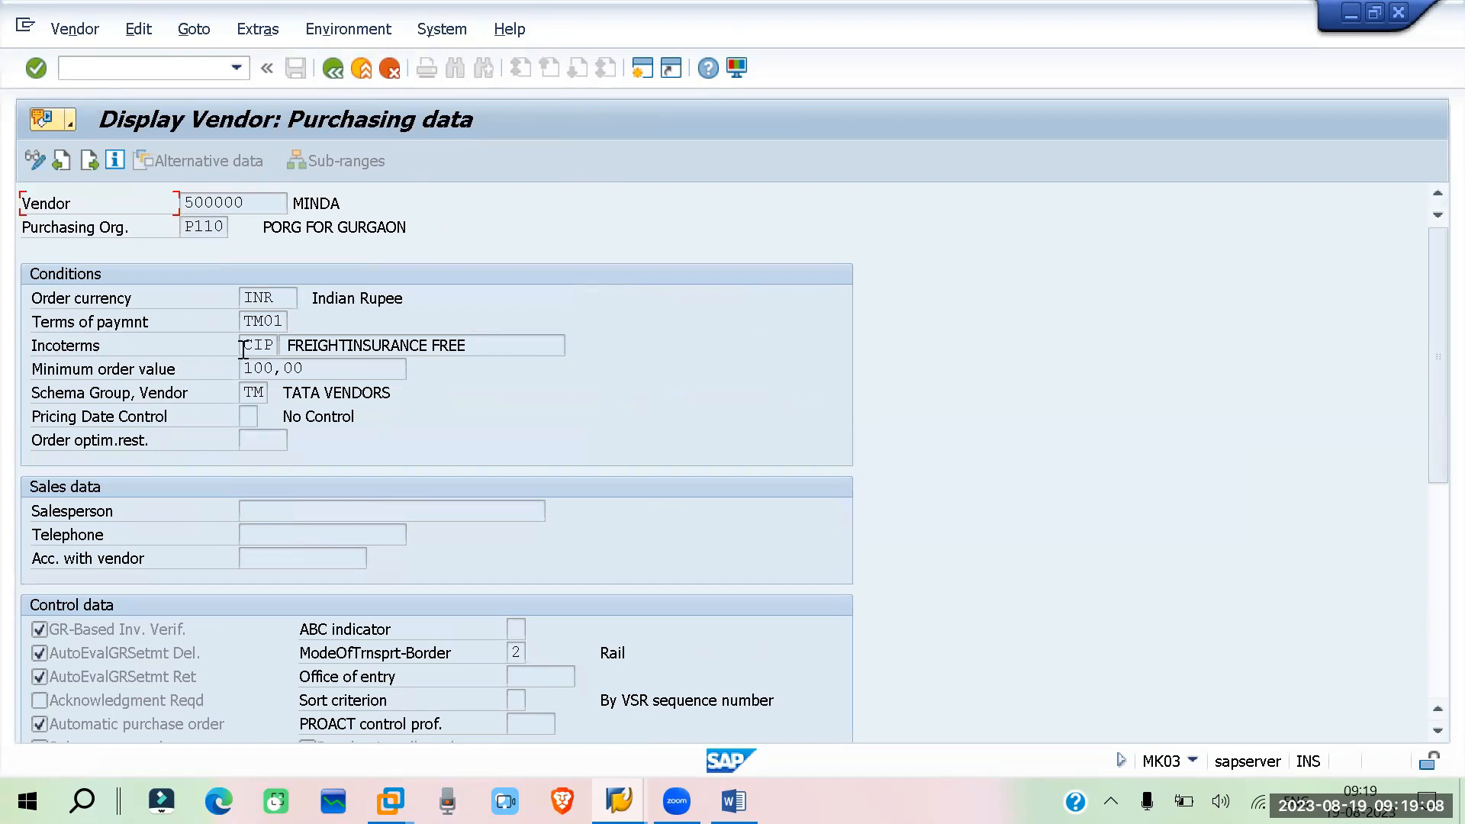
left_click_drag(496, 345, 282, 348)
left_click(335, 67)
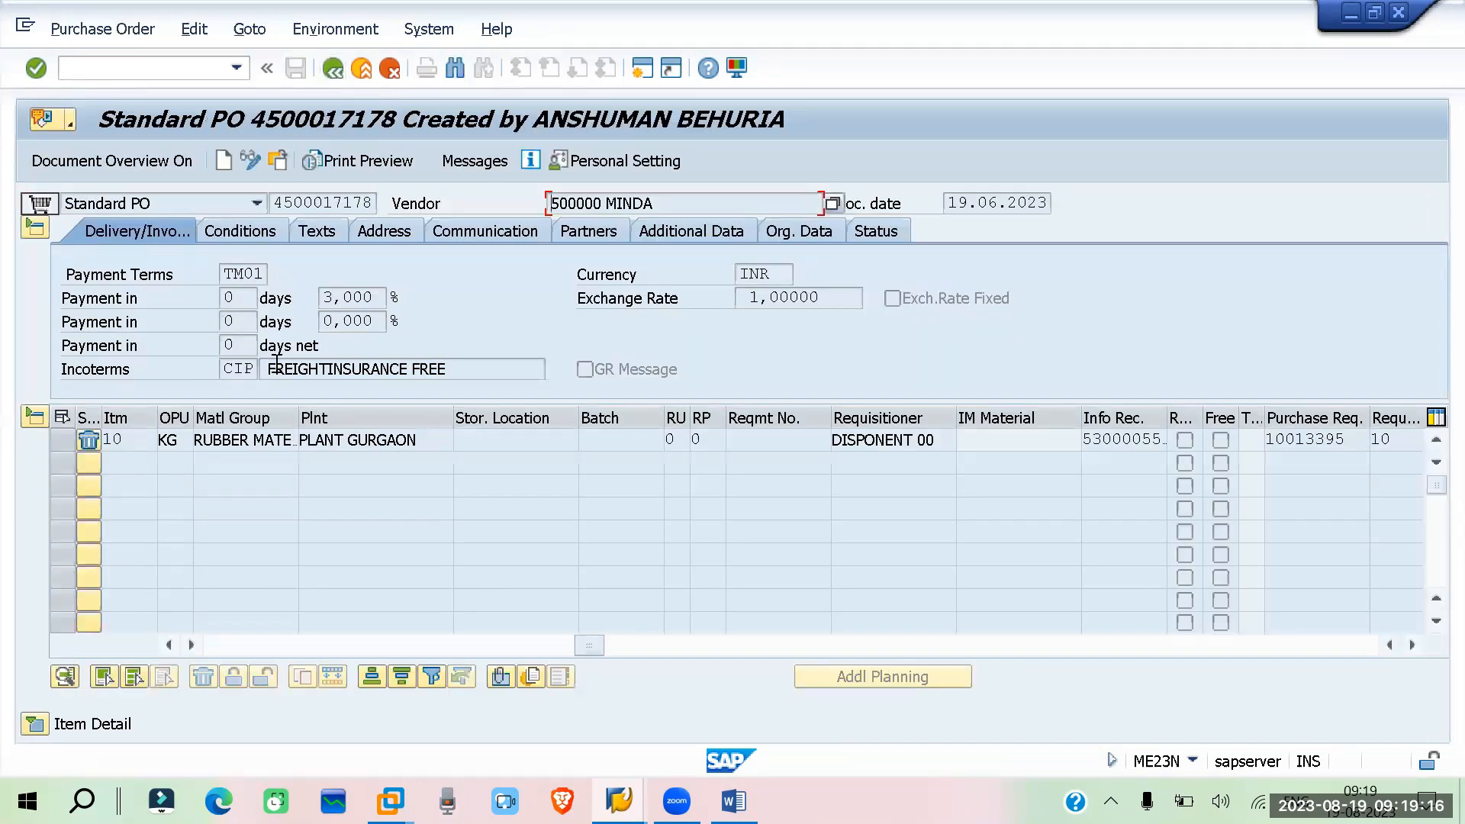
left_click_drag(455, 368, 254, 362)
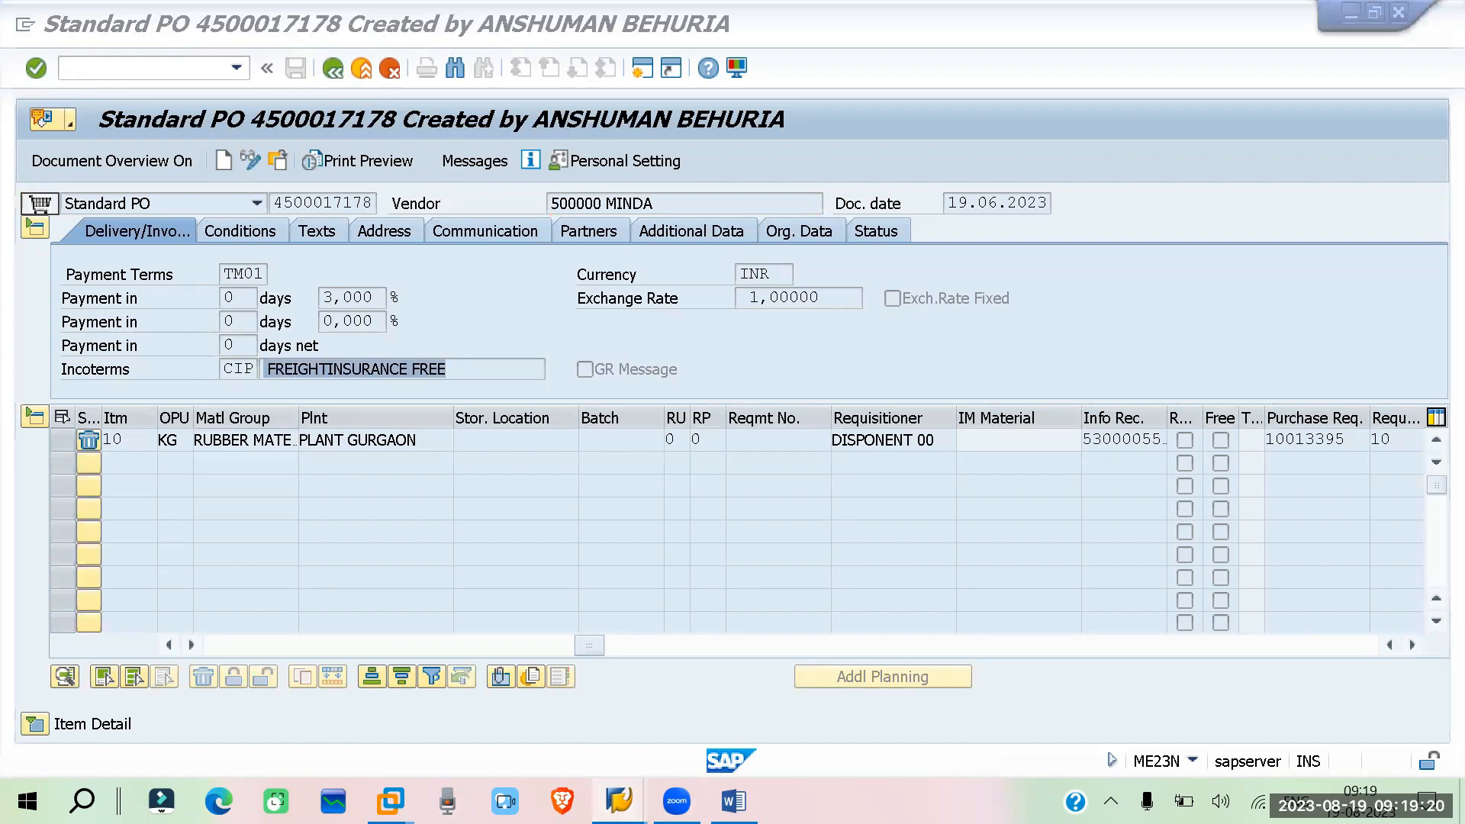
Switch back to the info record being created for vendor 600005 and open its conditions screen
mouse_move(619, 801)
left_click(670, 714)
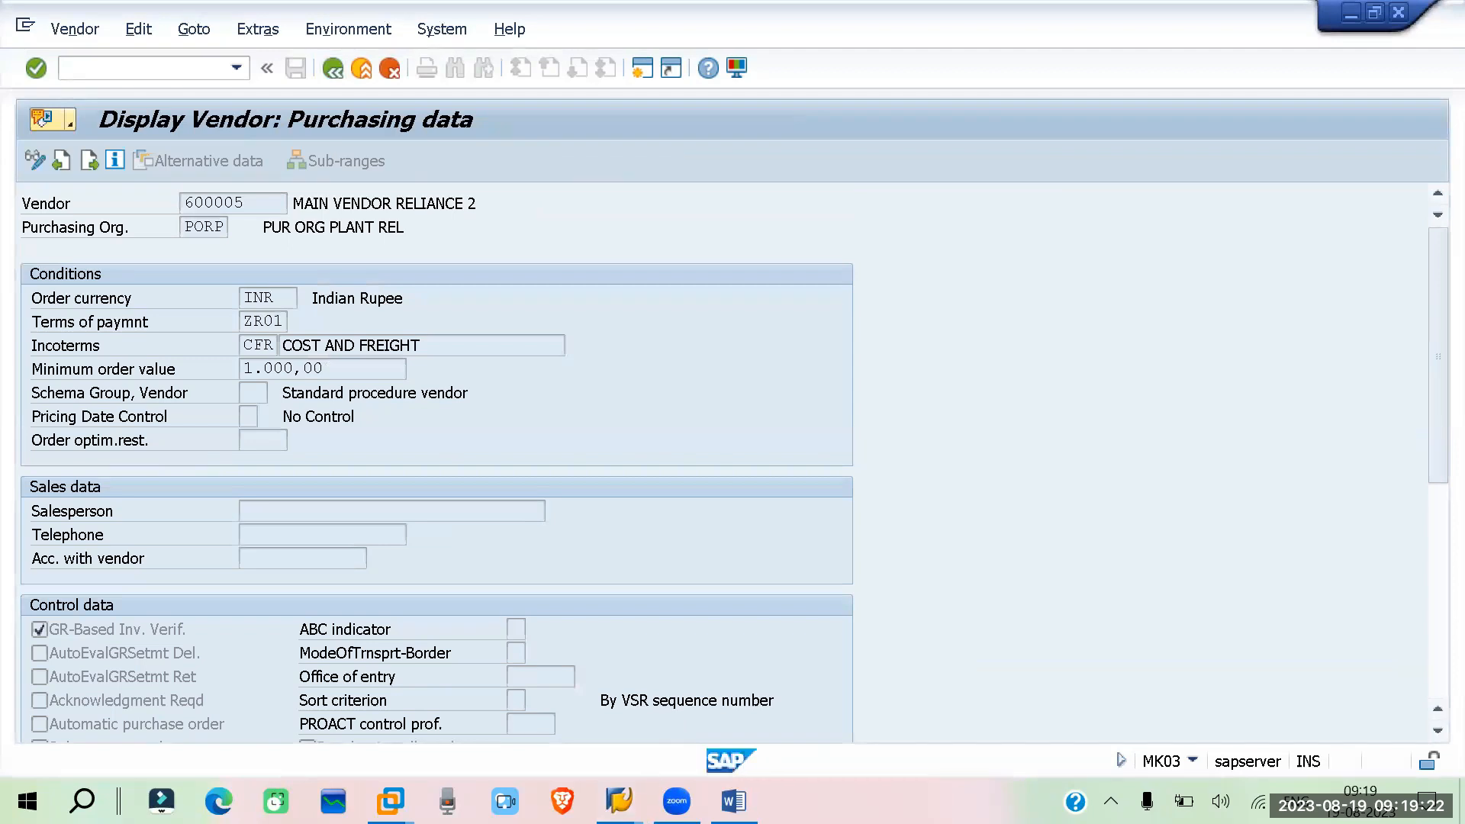
left_click(441, 731)
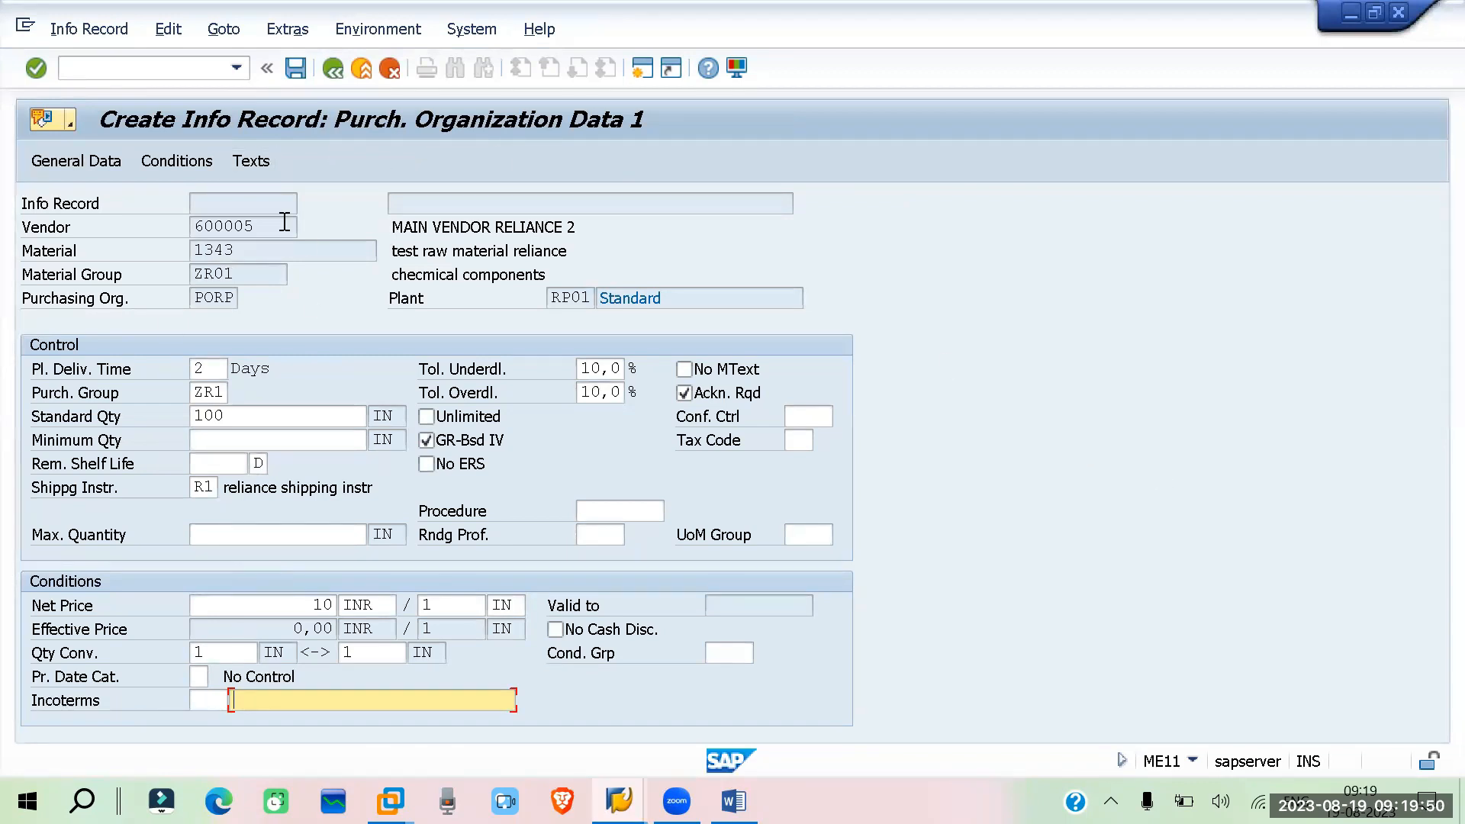
left_click(171, 162)
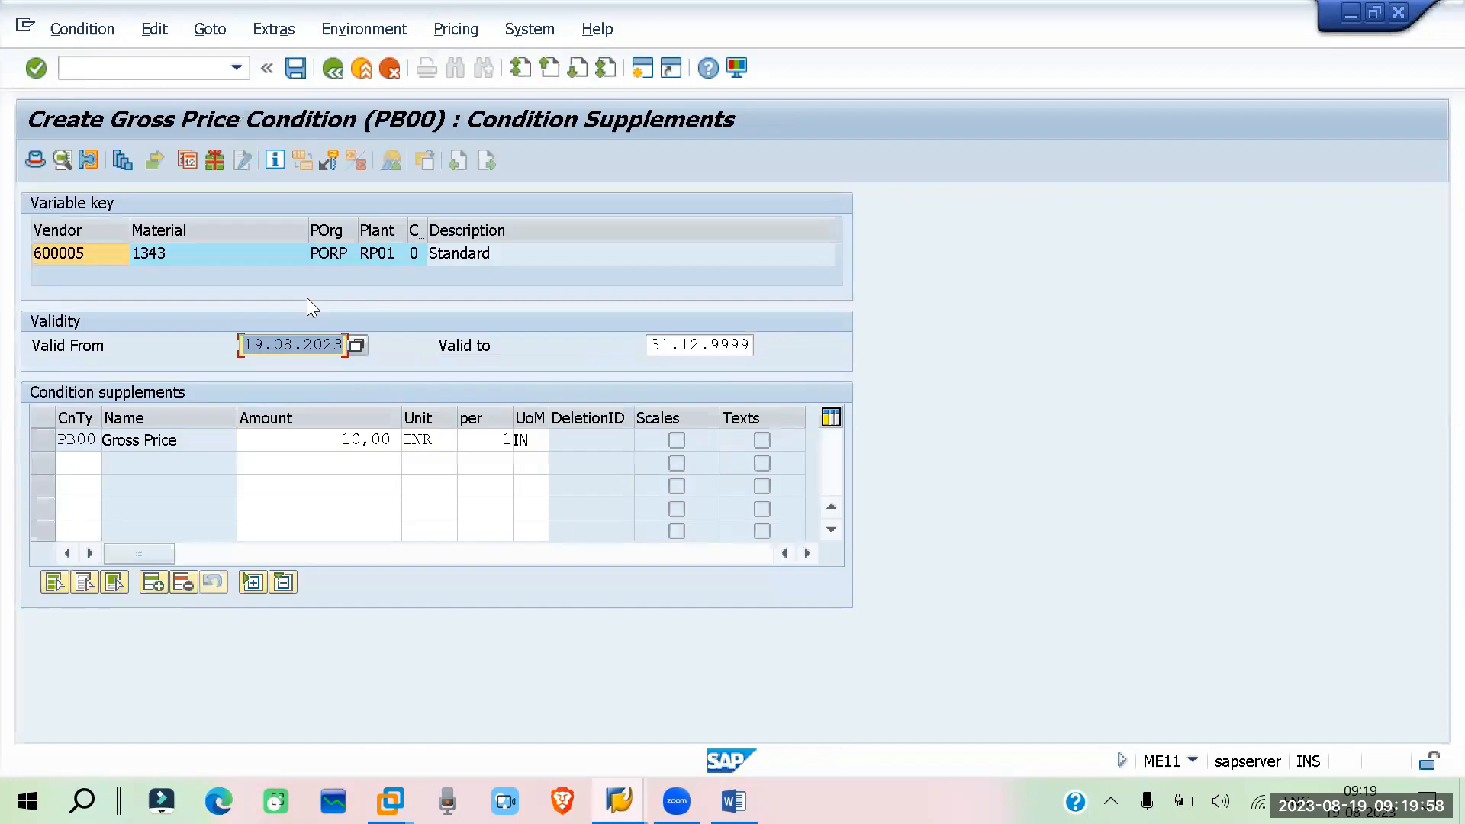
Add a new condition supplement row and open the list of condition types
left_click(42, 439)
left_click(206, 444)
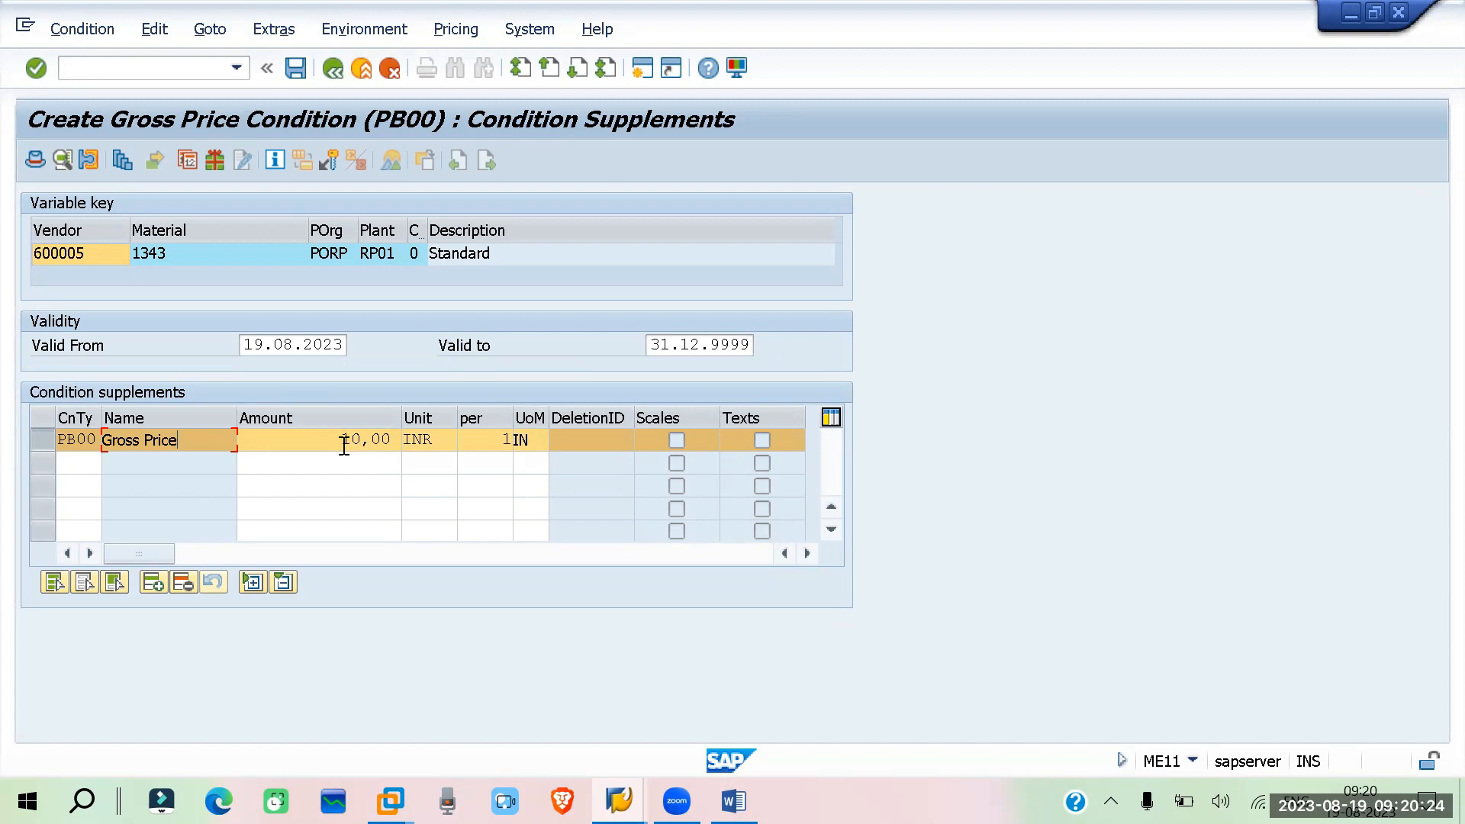
left_click_drag(321, 440, 419, 444)
left_click(93, 467)
key("Return")
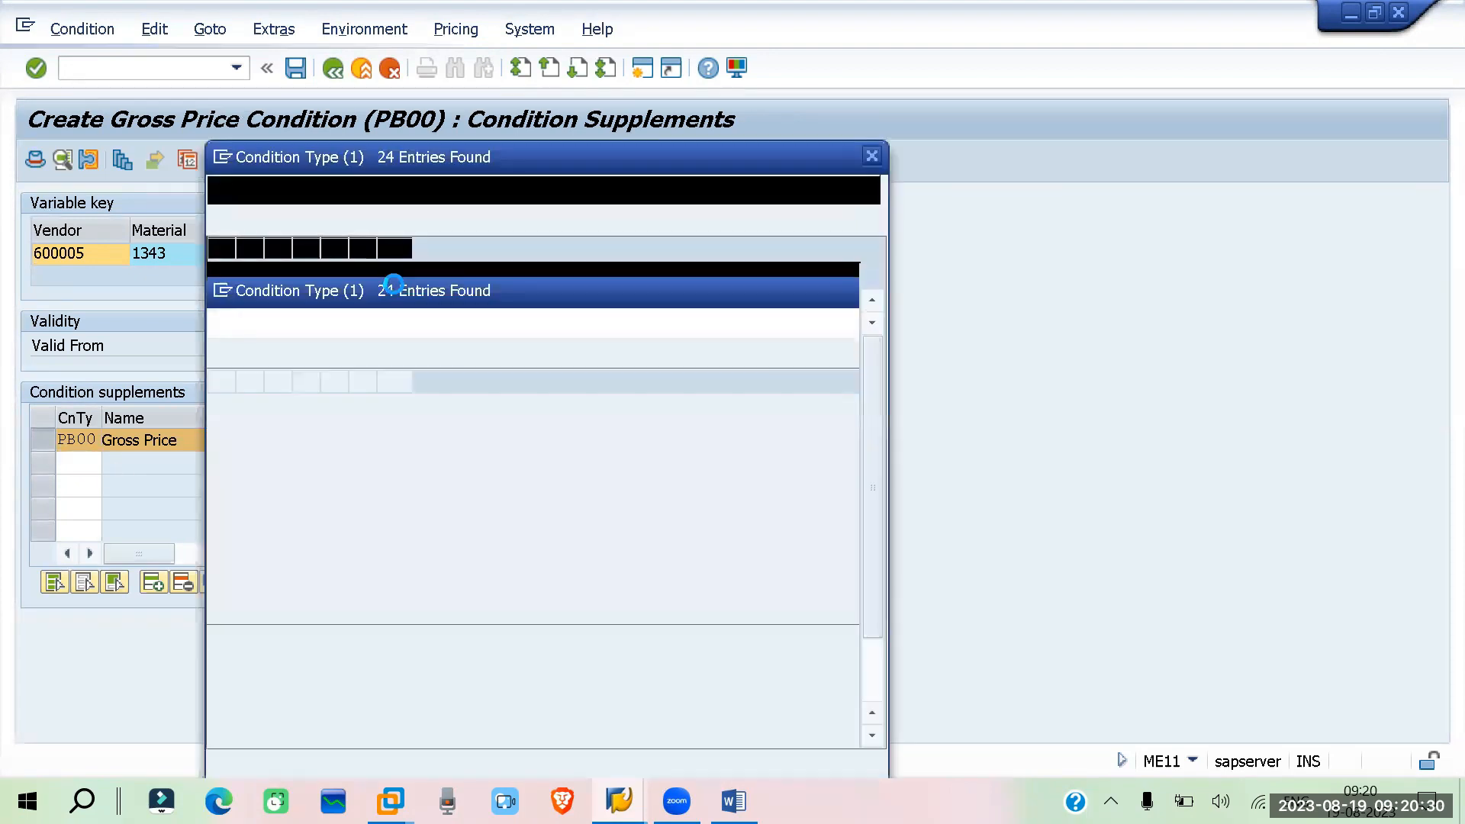
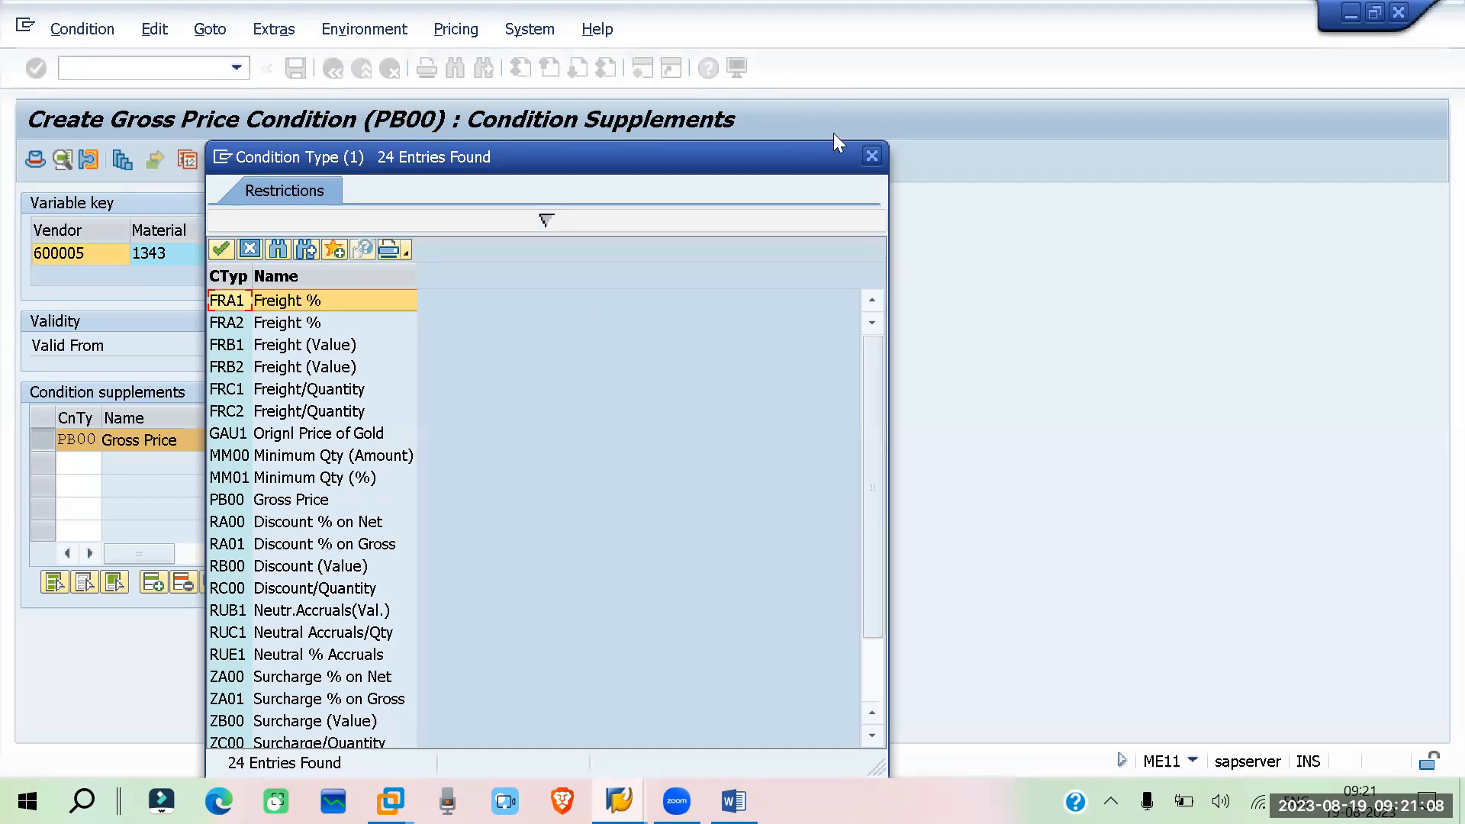
Add condition supplement FRA1 Freight % to the gross price with an amount of 1 %
left_click(872, 156)
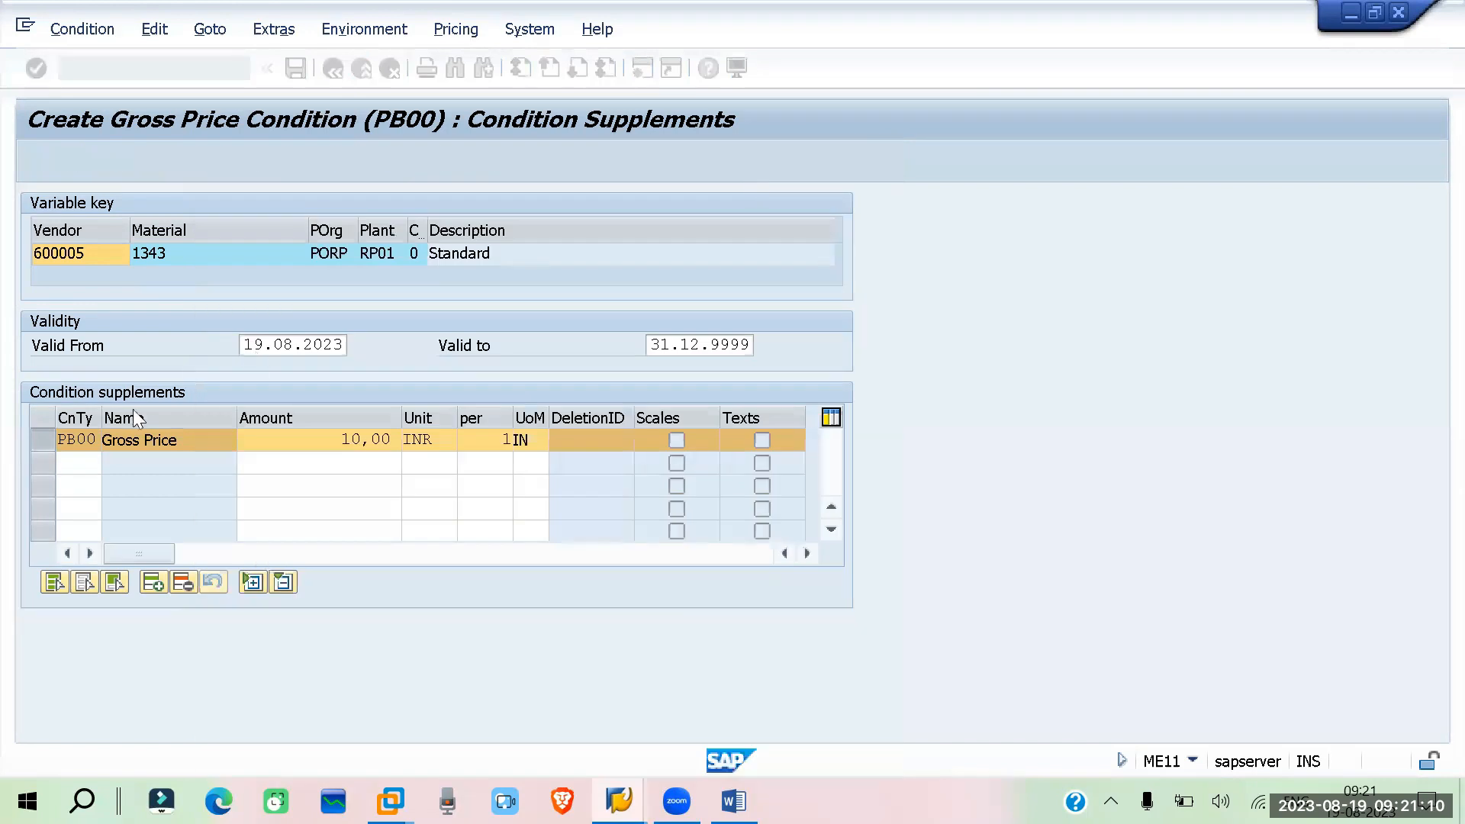
left_click(68, 462)
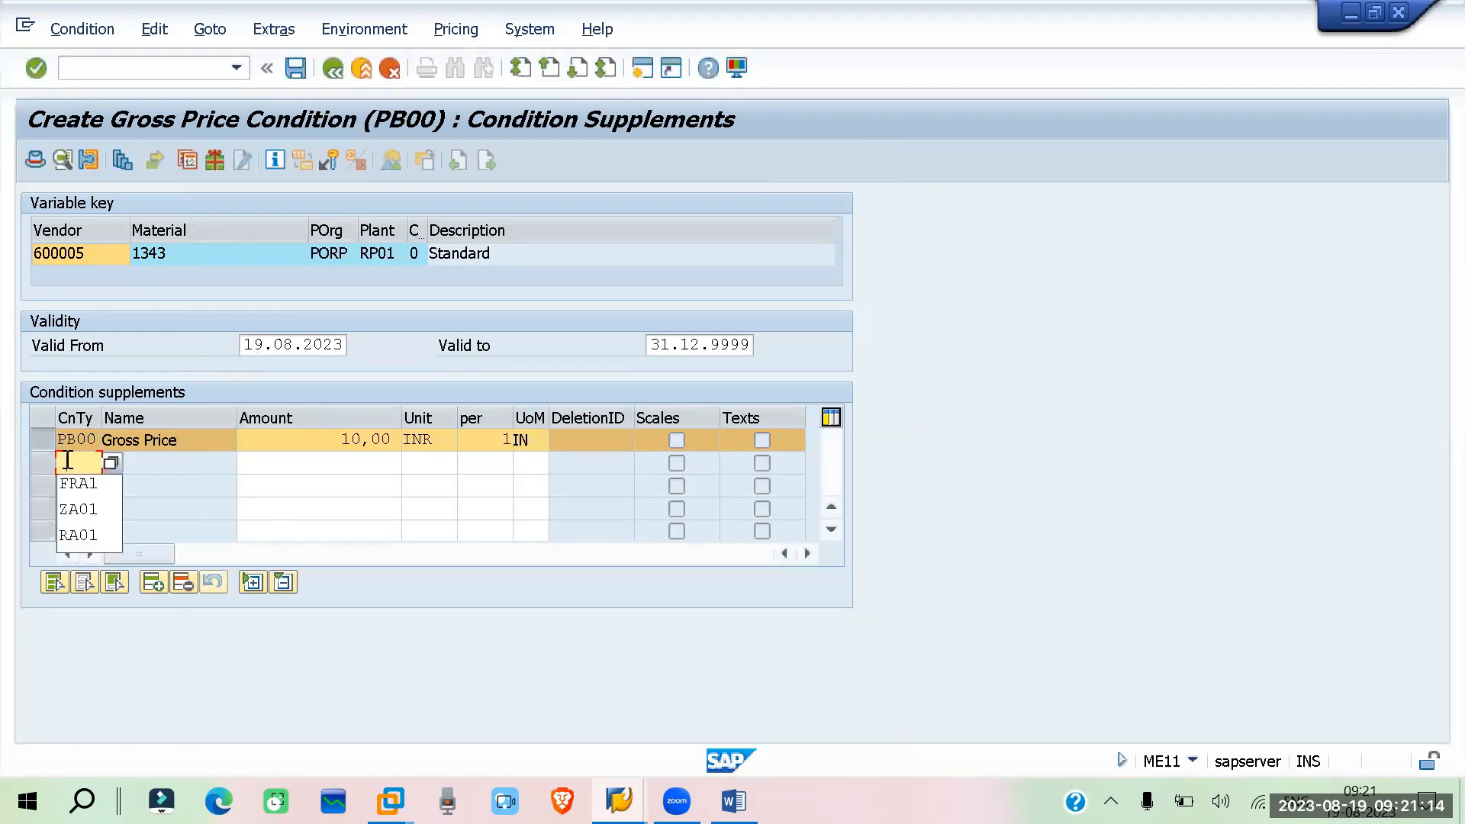
left_click(77, 483)
left_click(367, 462)
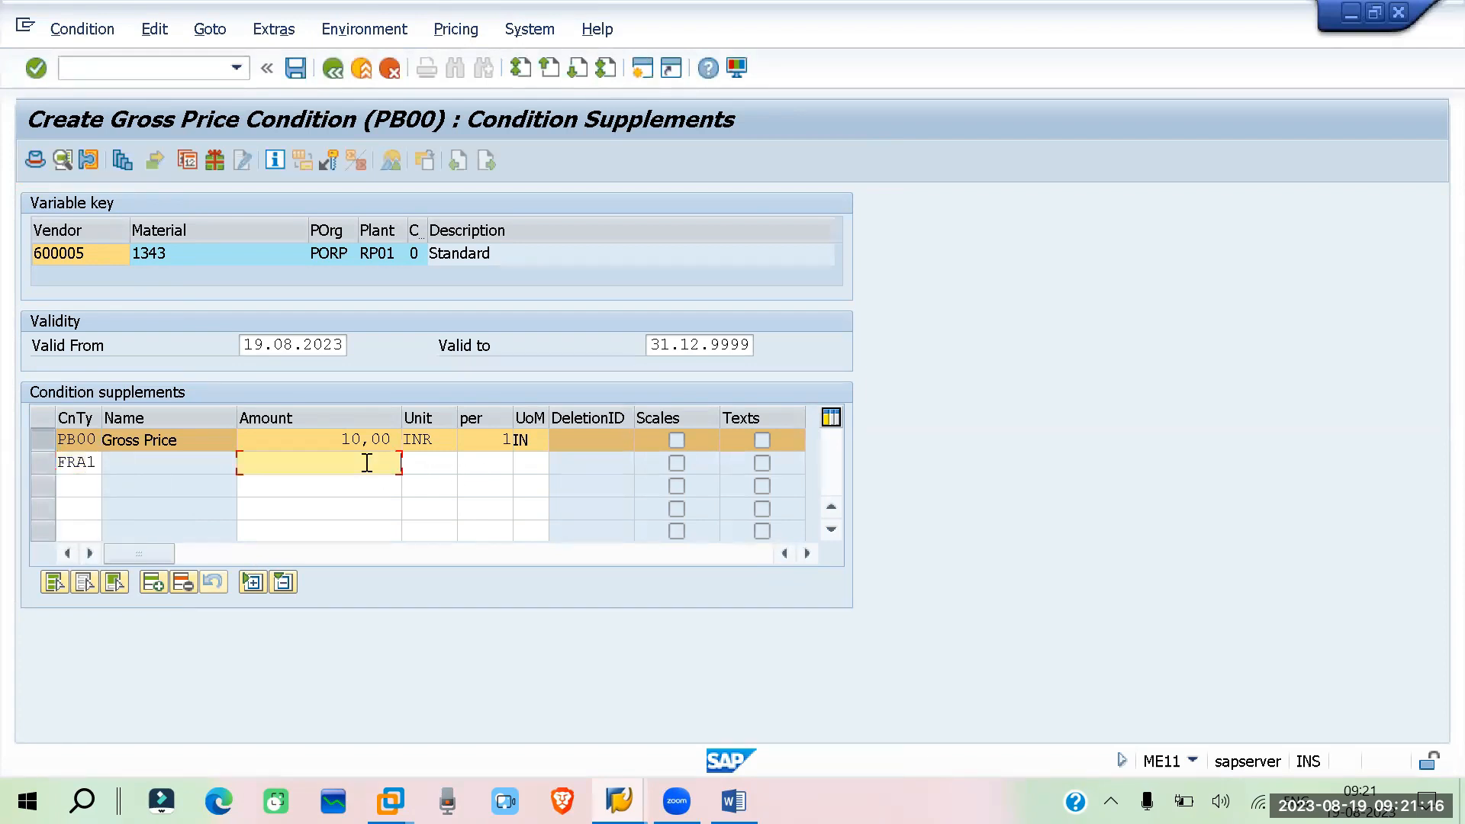
type("1")
key("Return")
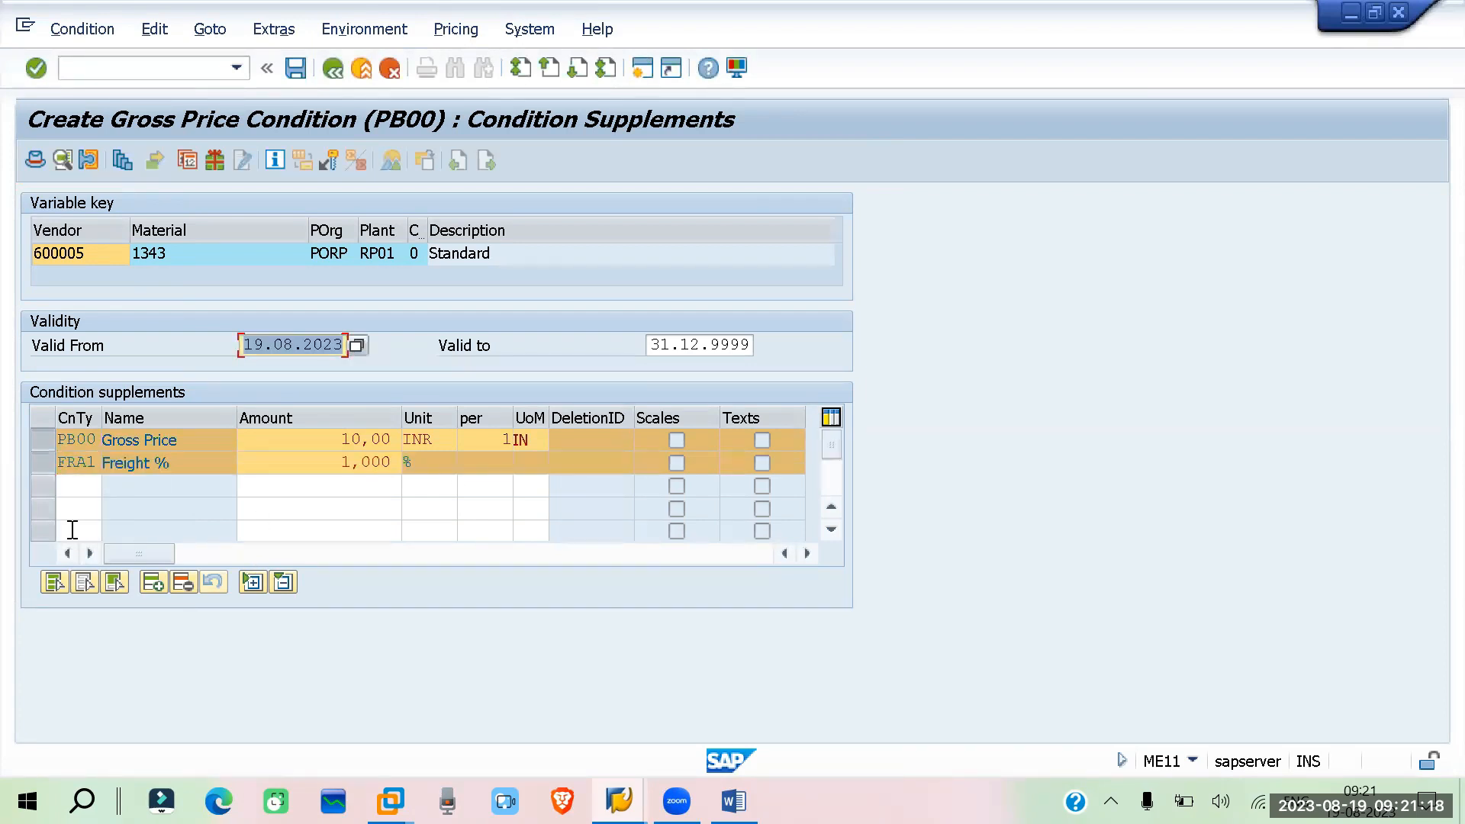
Add condition supplement ZA01 Surcharge % on Gross with an amount of 2 %
left_click(67, 485)
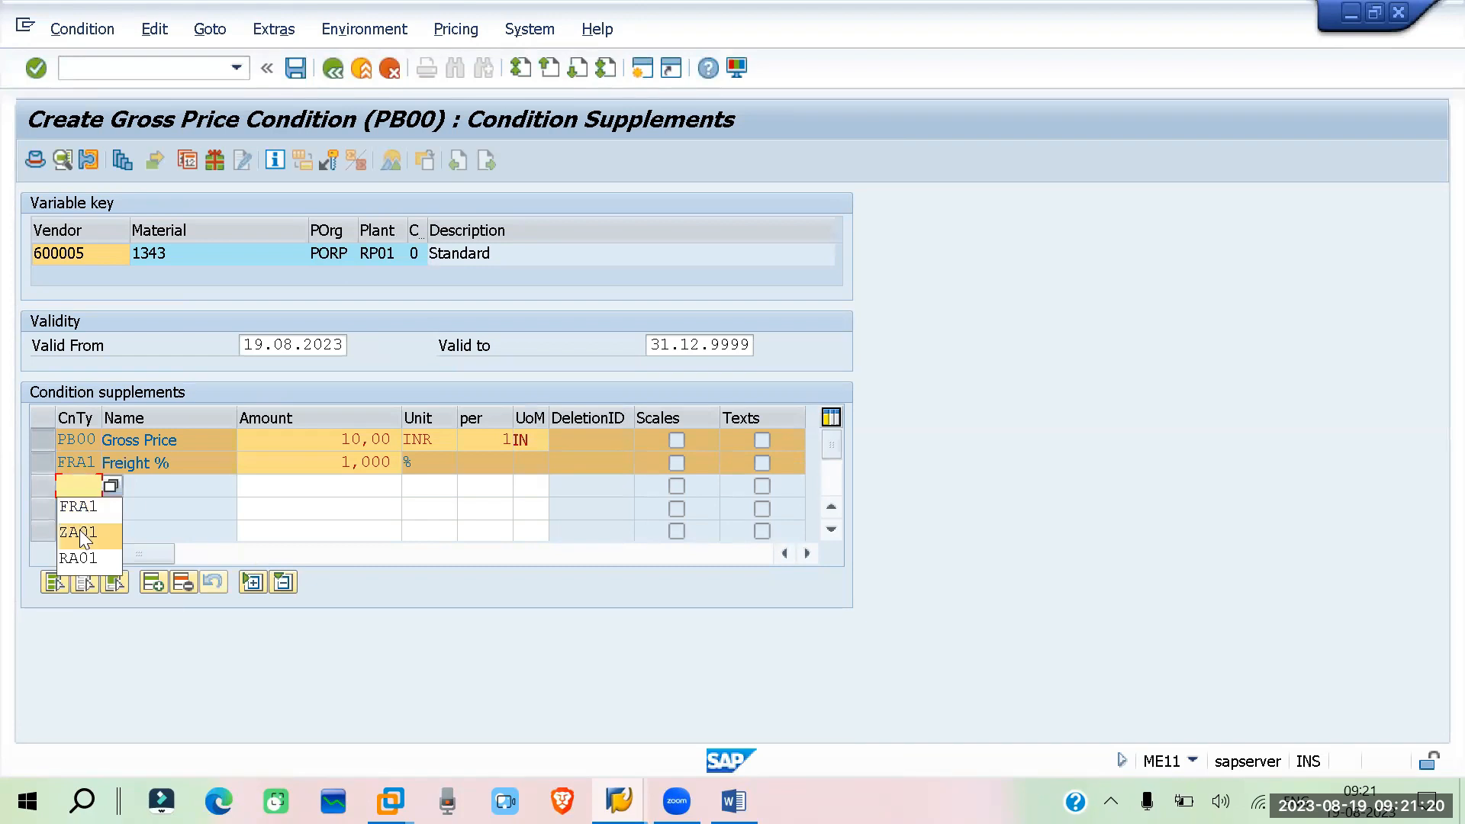
left_click(80, 533)
left_click(345, 489)
type("2")
key("Return")
Add condition supplement RA01 Discount % on Gross with an amount of 5 % and save the info record
left_click(87, 507)
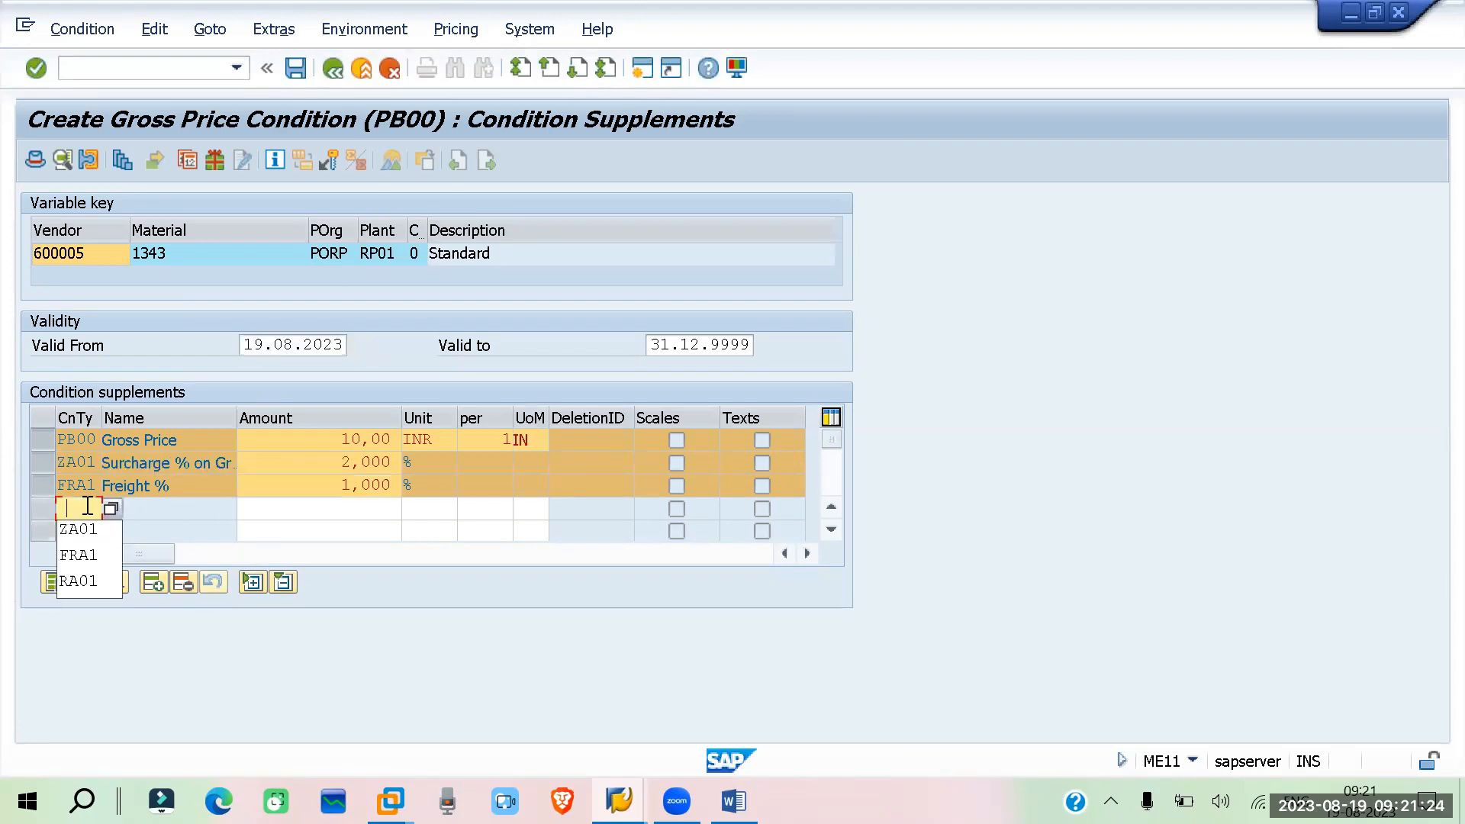
left_click(92, 580)
left_click(341, 506)
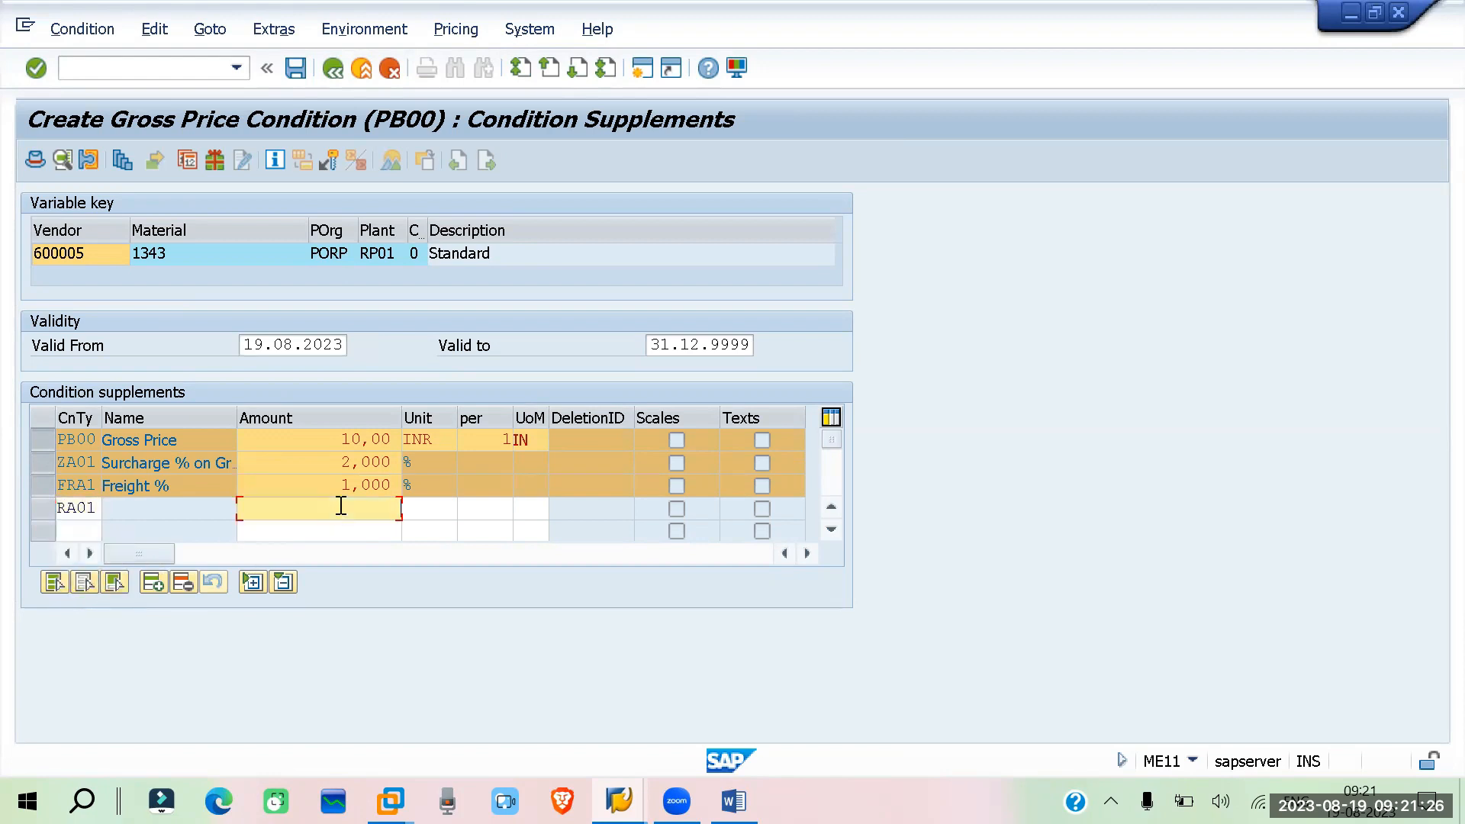
type("5")
key("Return")
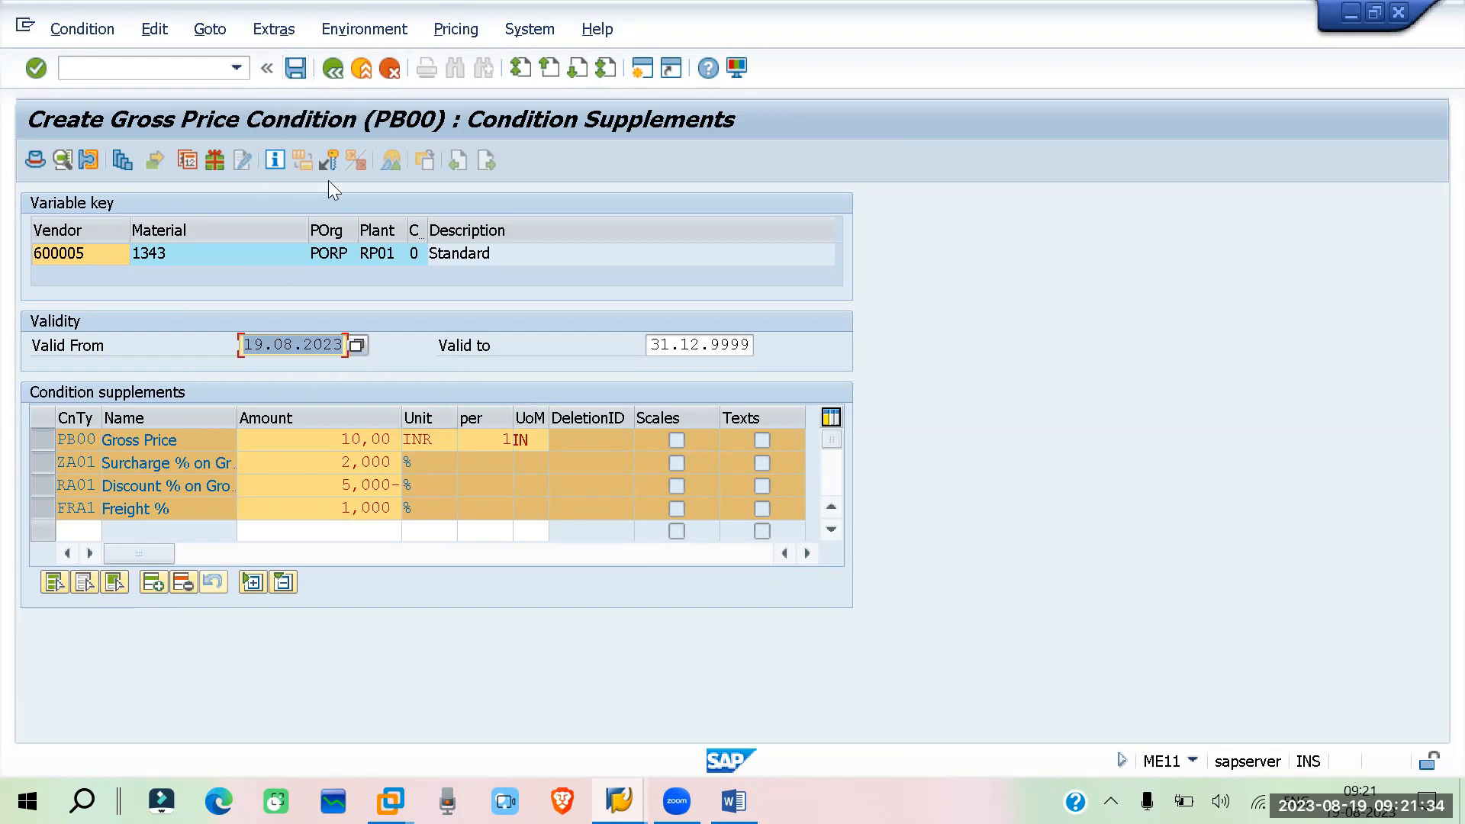
key("ctrl+s")
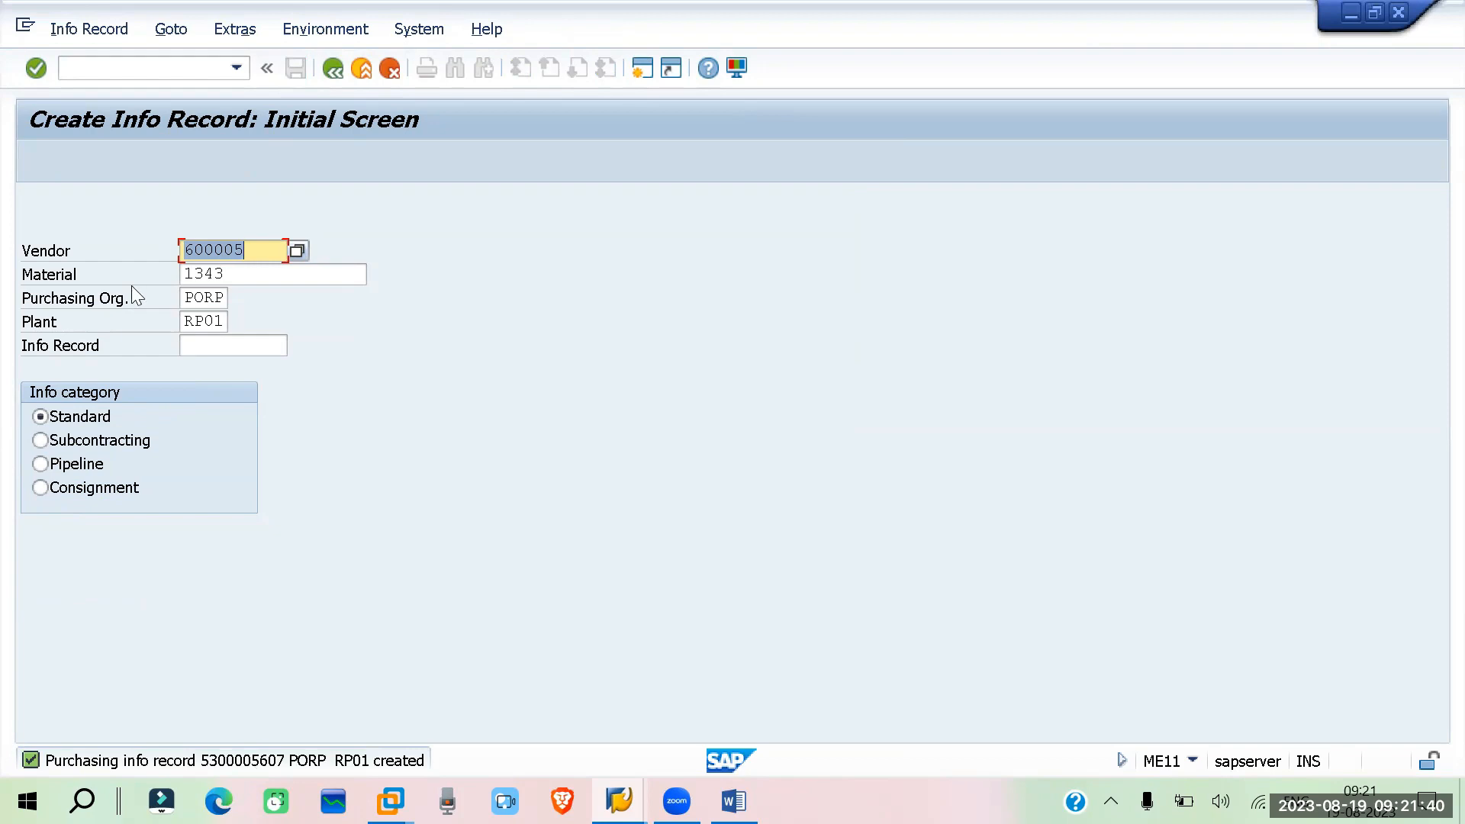
Display the newly created info record for vendor 600005, material 1343, PORP and plant RP01
left_click(83, 29)
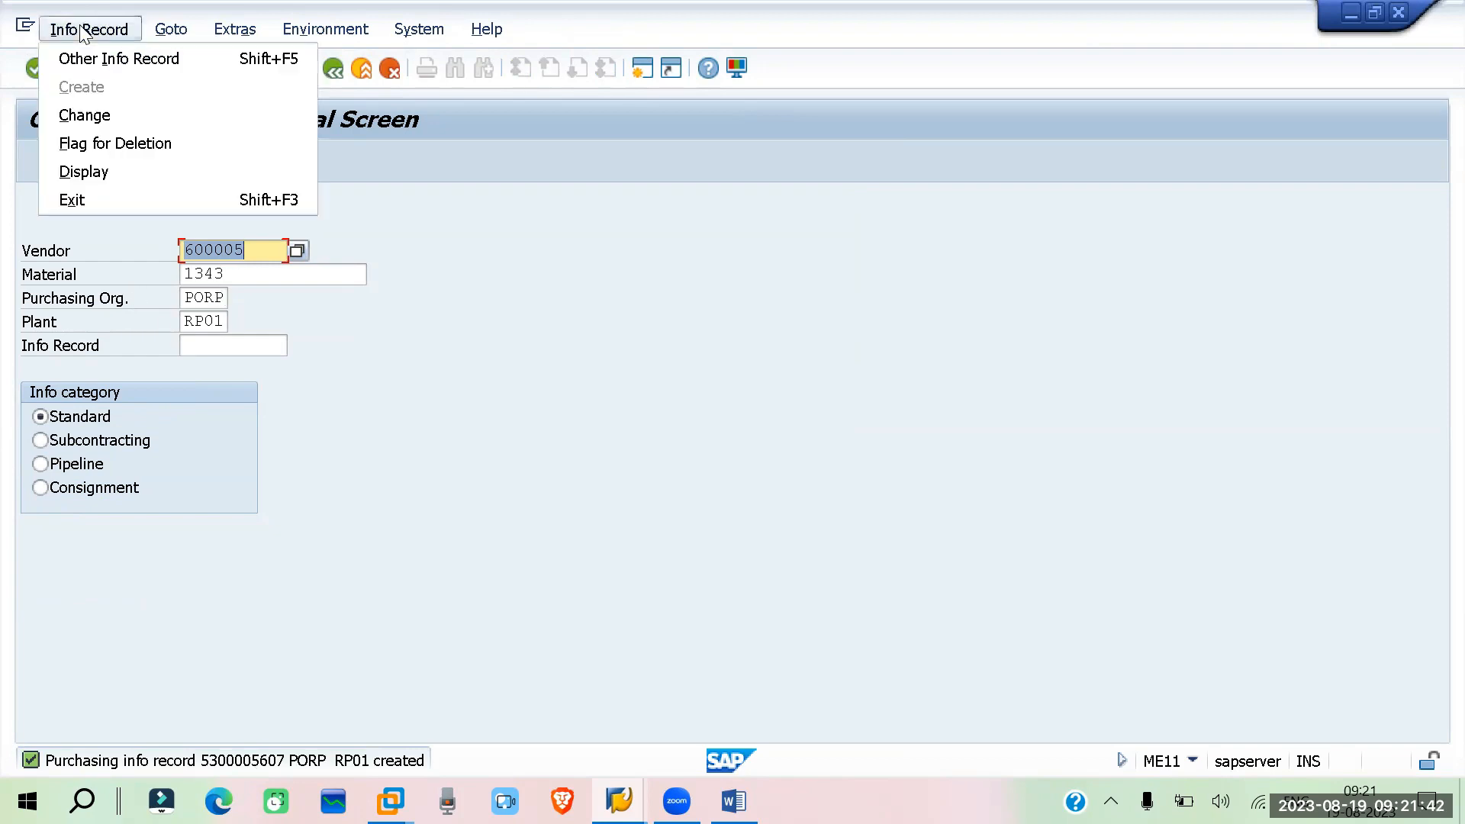
left_click(118, 177)
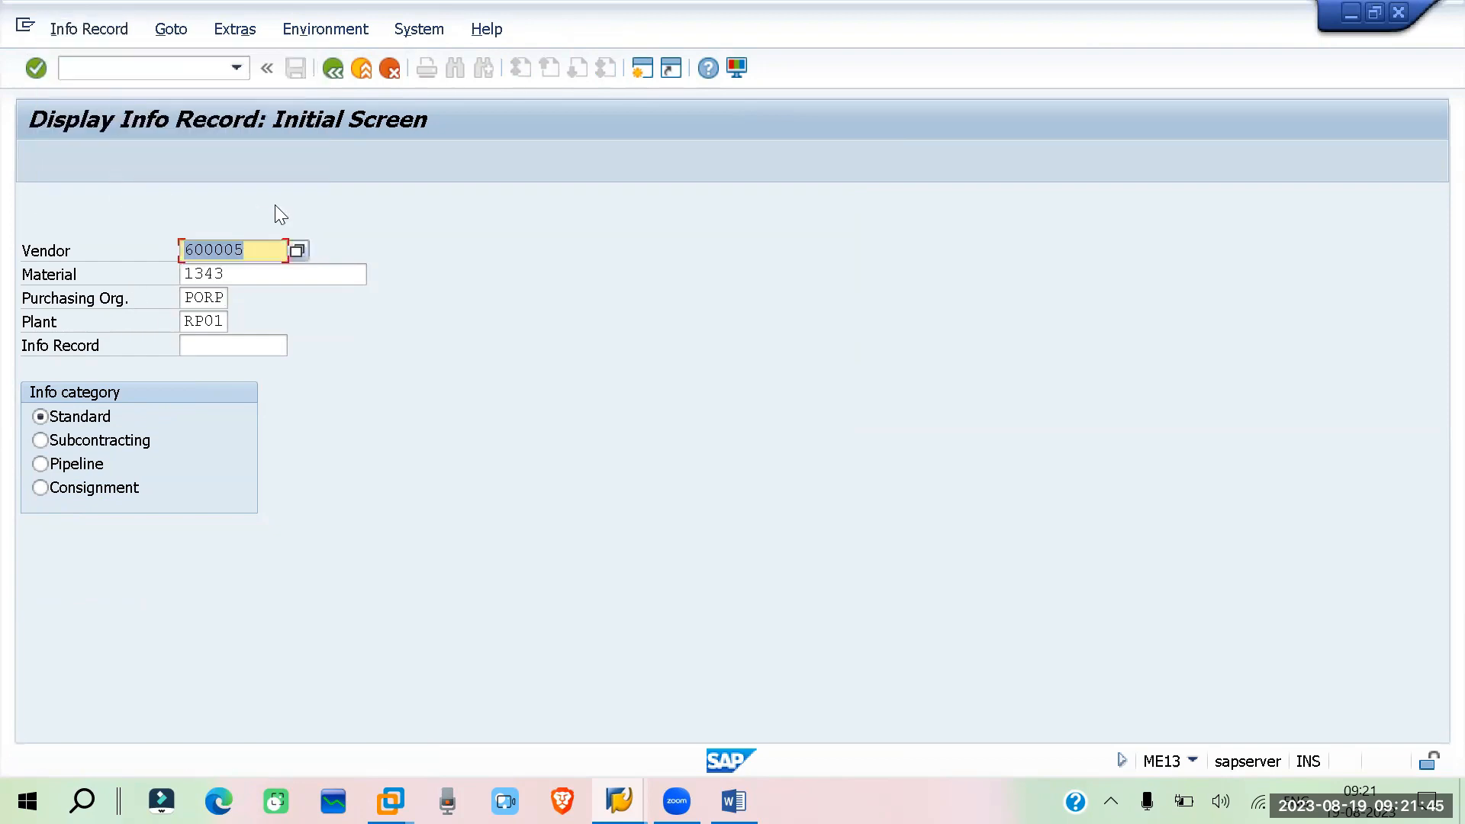
left_click(237, 348)
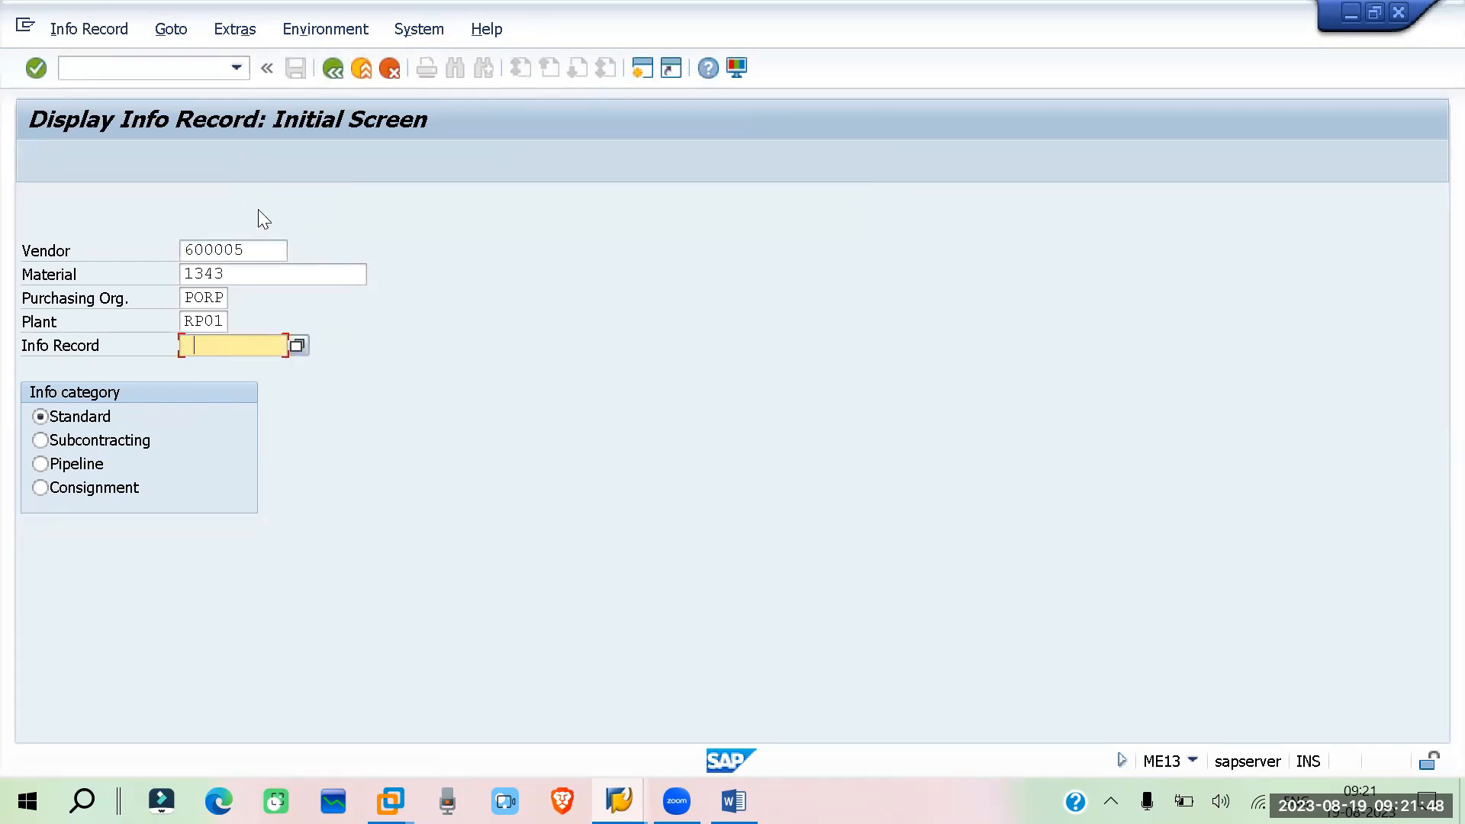
key("Return")
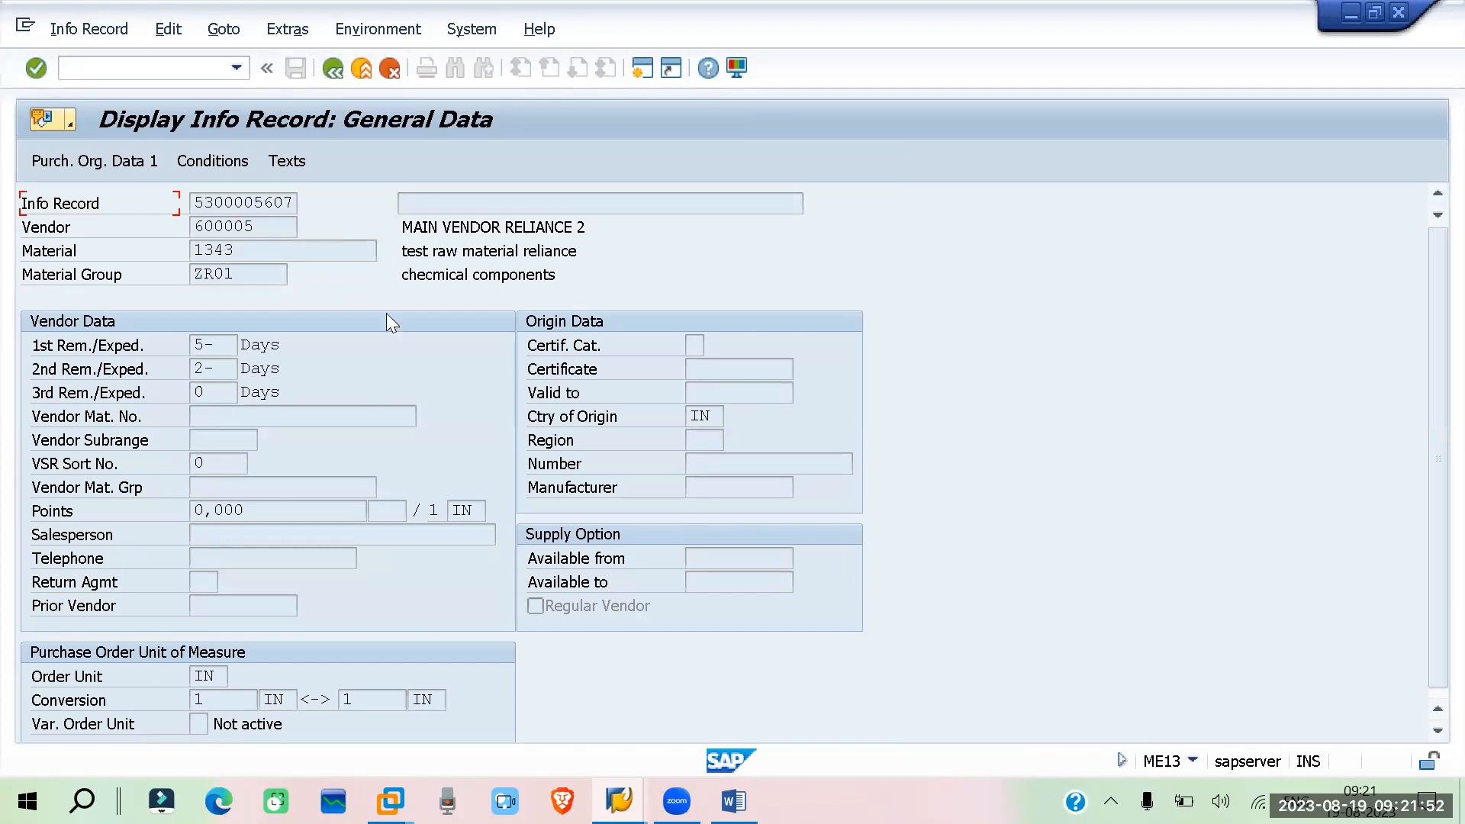
Open the displayed info record's conditions and review the supplement amounts
left_click(233, 167)
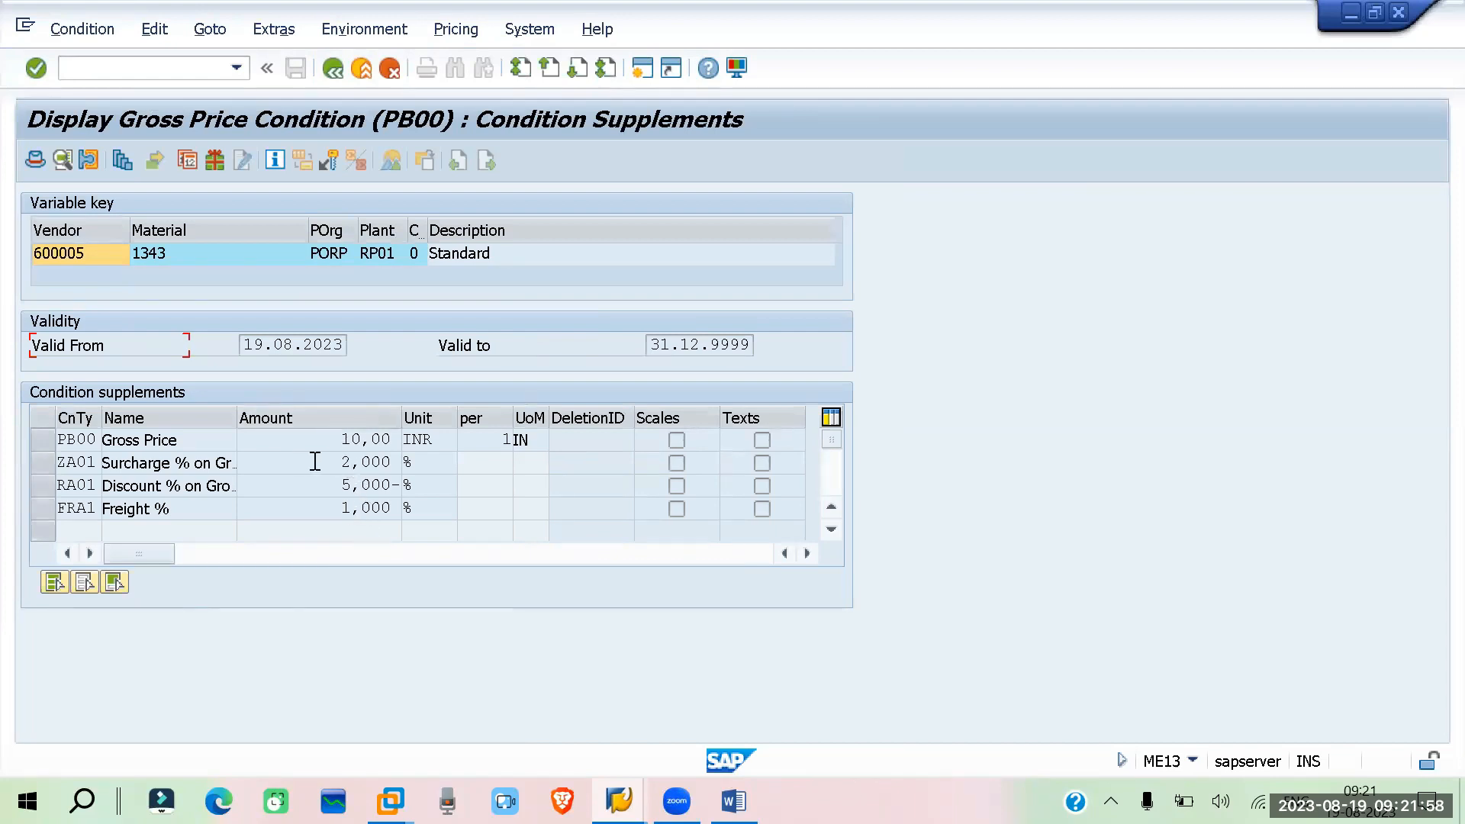
double_click(367, 462)
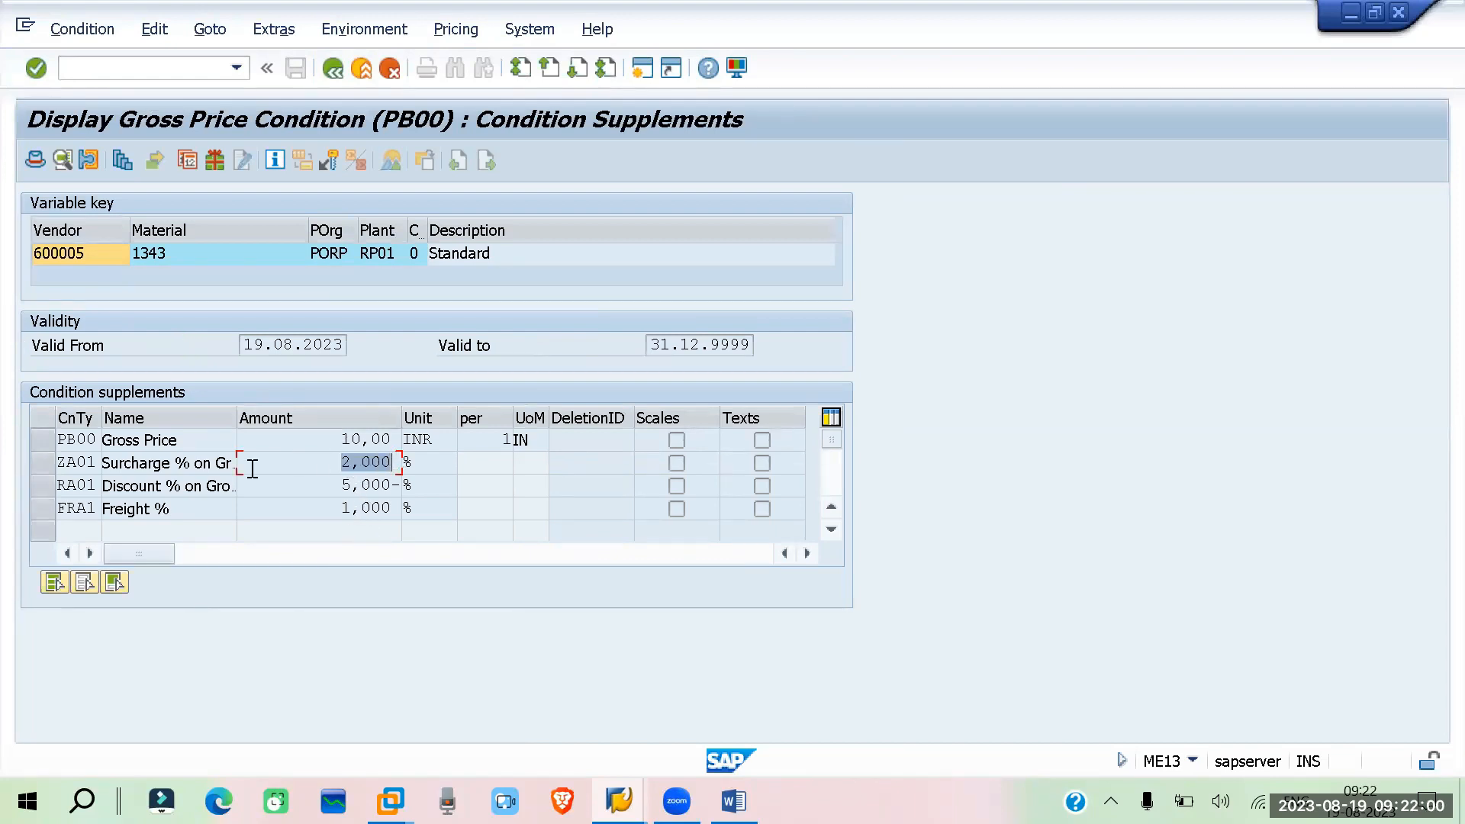
double_click(382, 484)
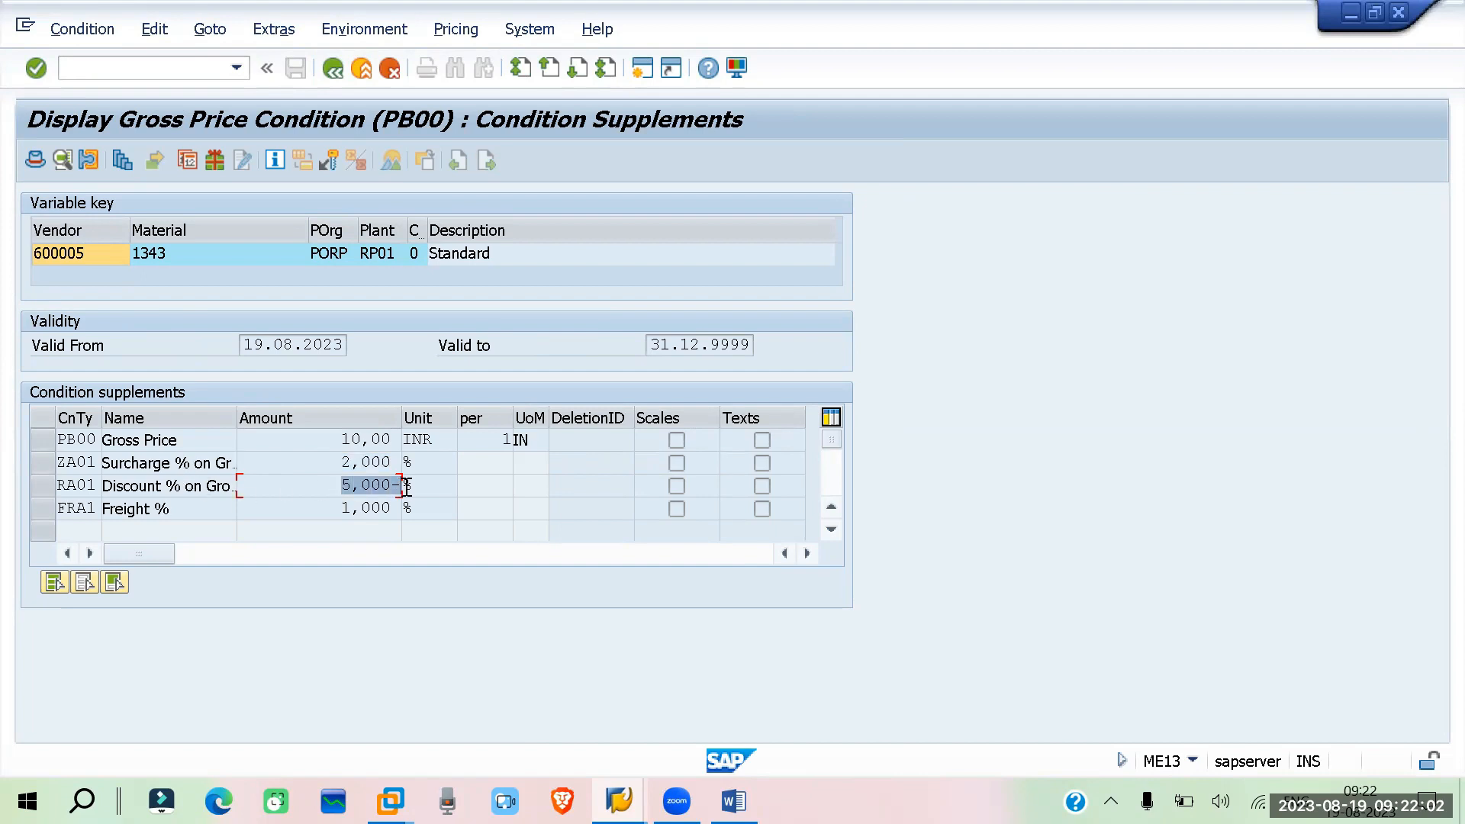
double_click(330, 508)
Return to the info record and review its purchasing organization data net price, effective price and Incoterms
left_click(333, 68)
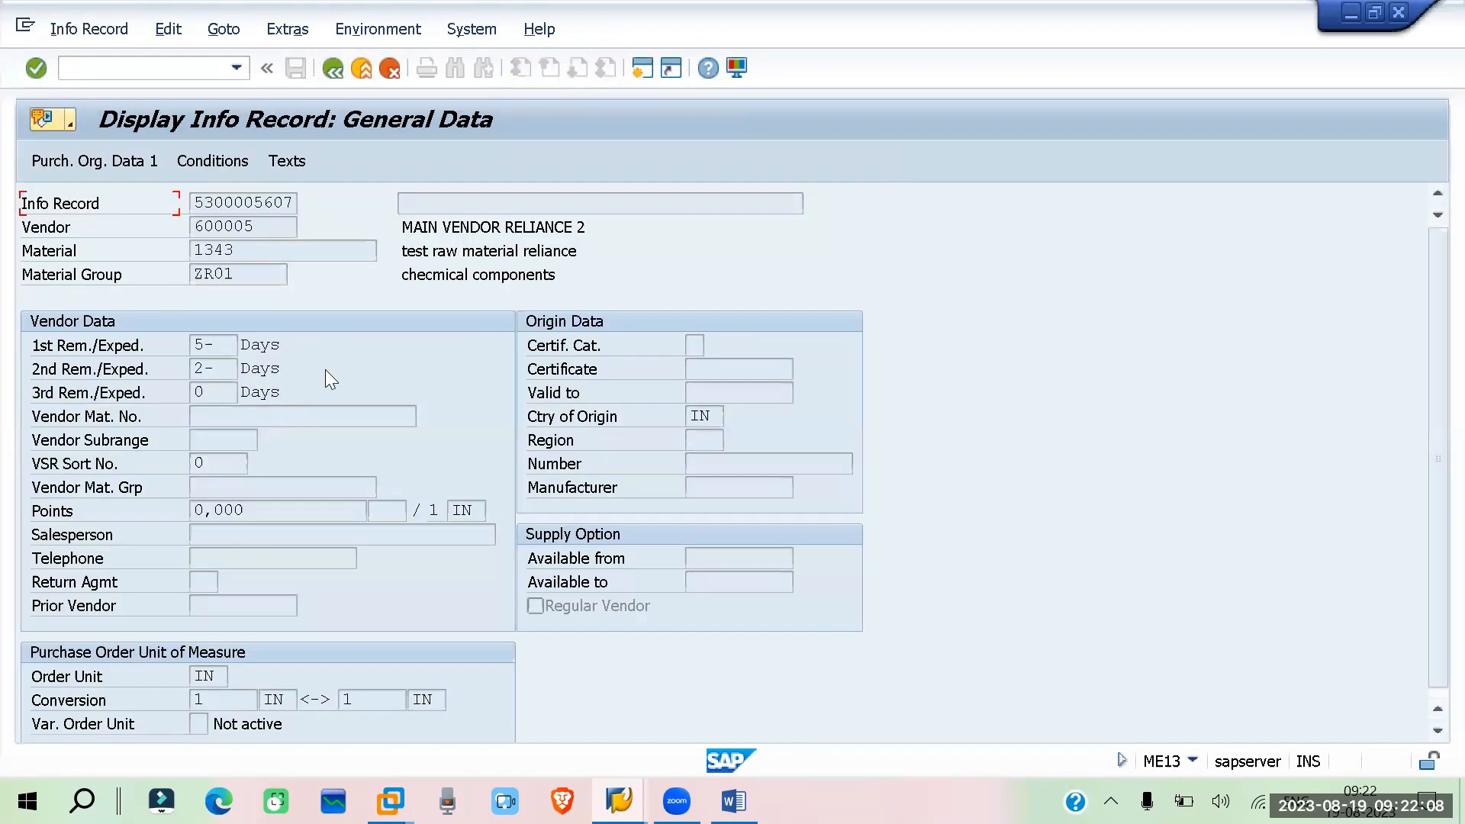
left_click(107, 162)
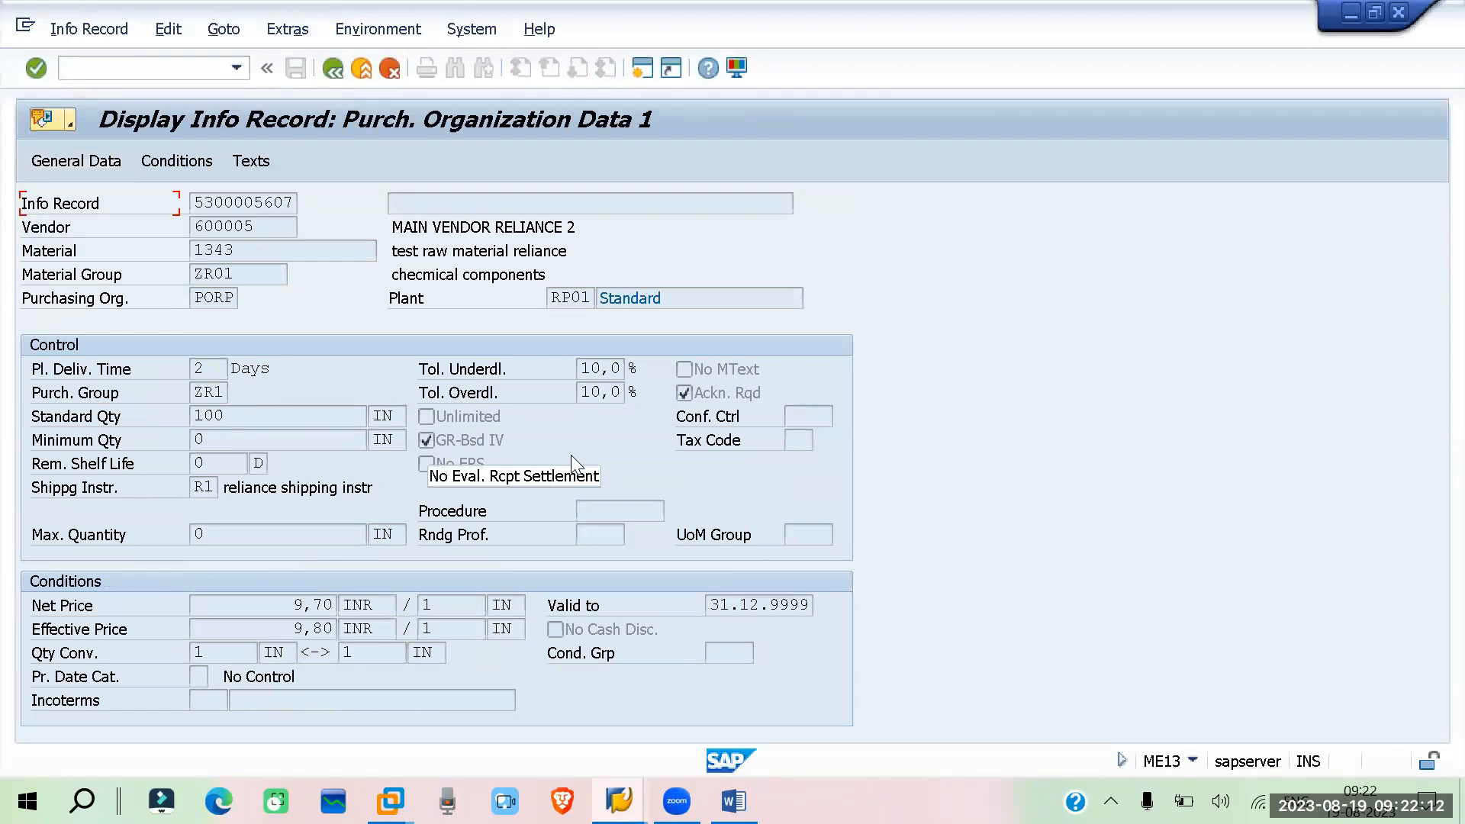
left_click_drag(233, 603, 415, 603)
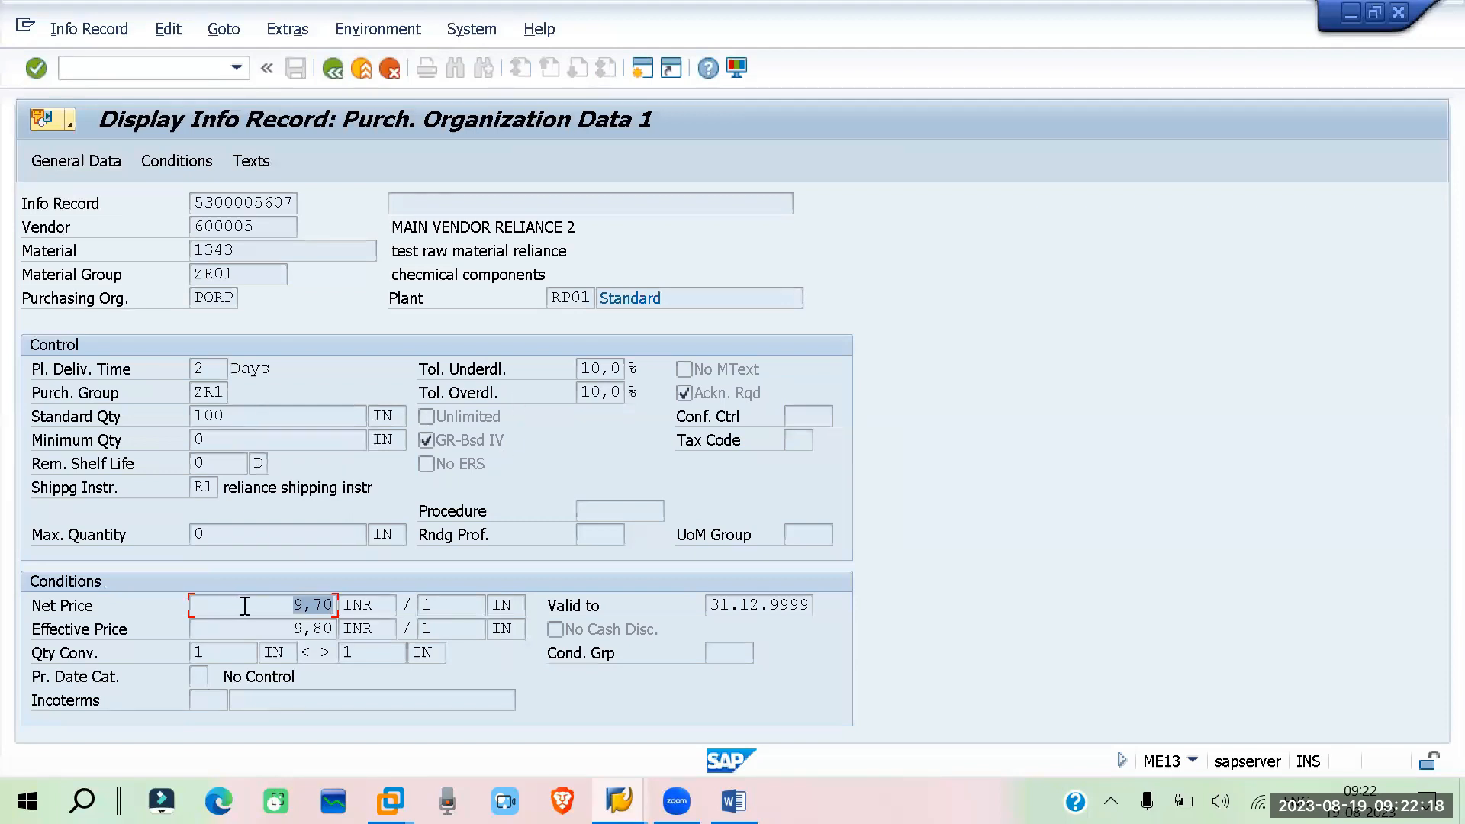
left_click_drag(271, 609, 380, 608)
left_click_drag(279, 609, 341, 601)
Open the conditions again and check whether the PB00 gross price has any scales
left_click(172, 160)
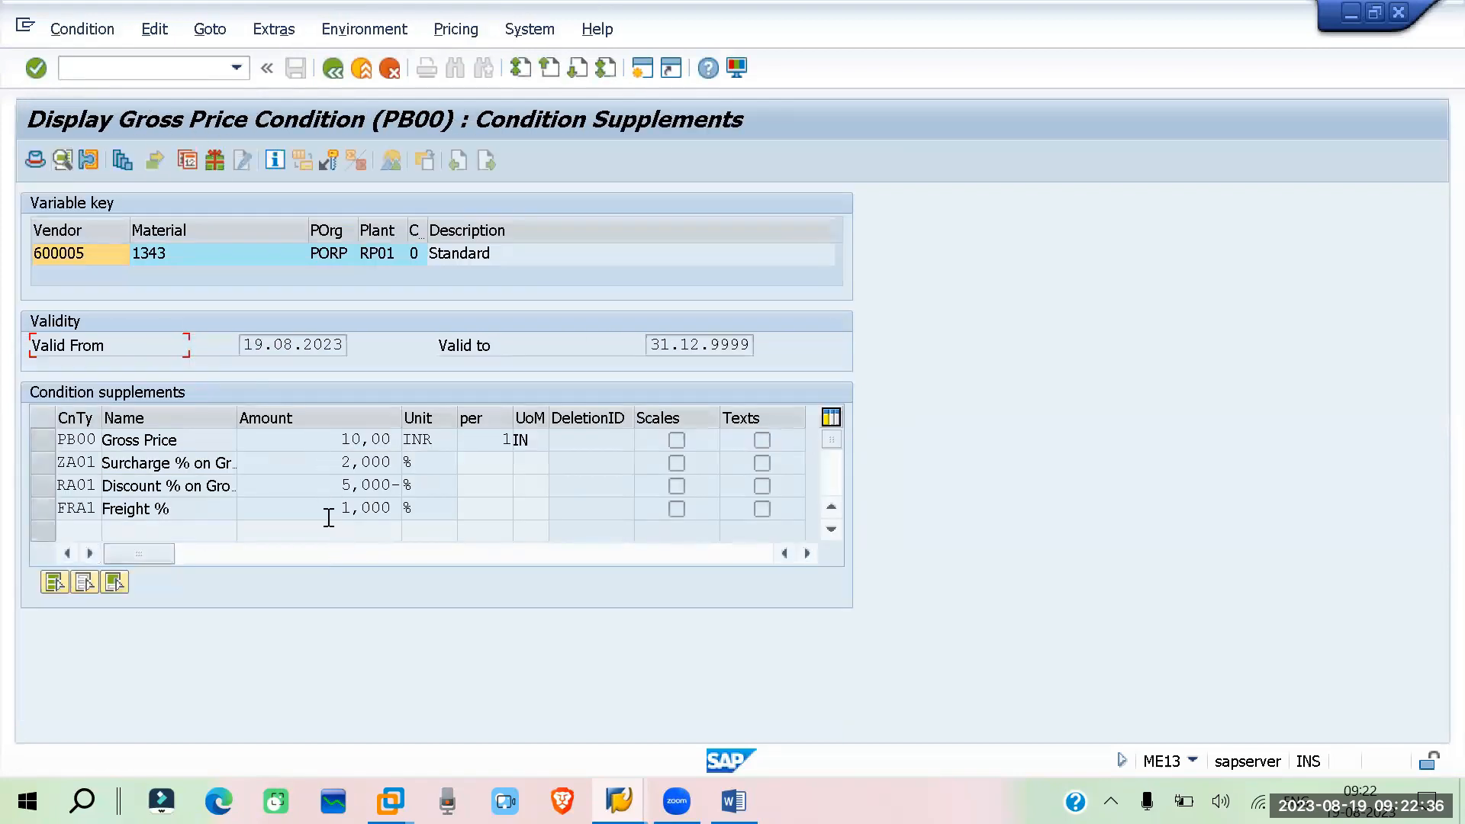
double_click(303, 440)
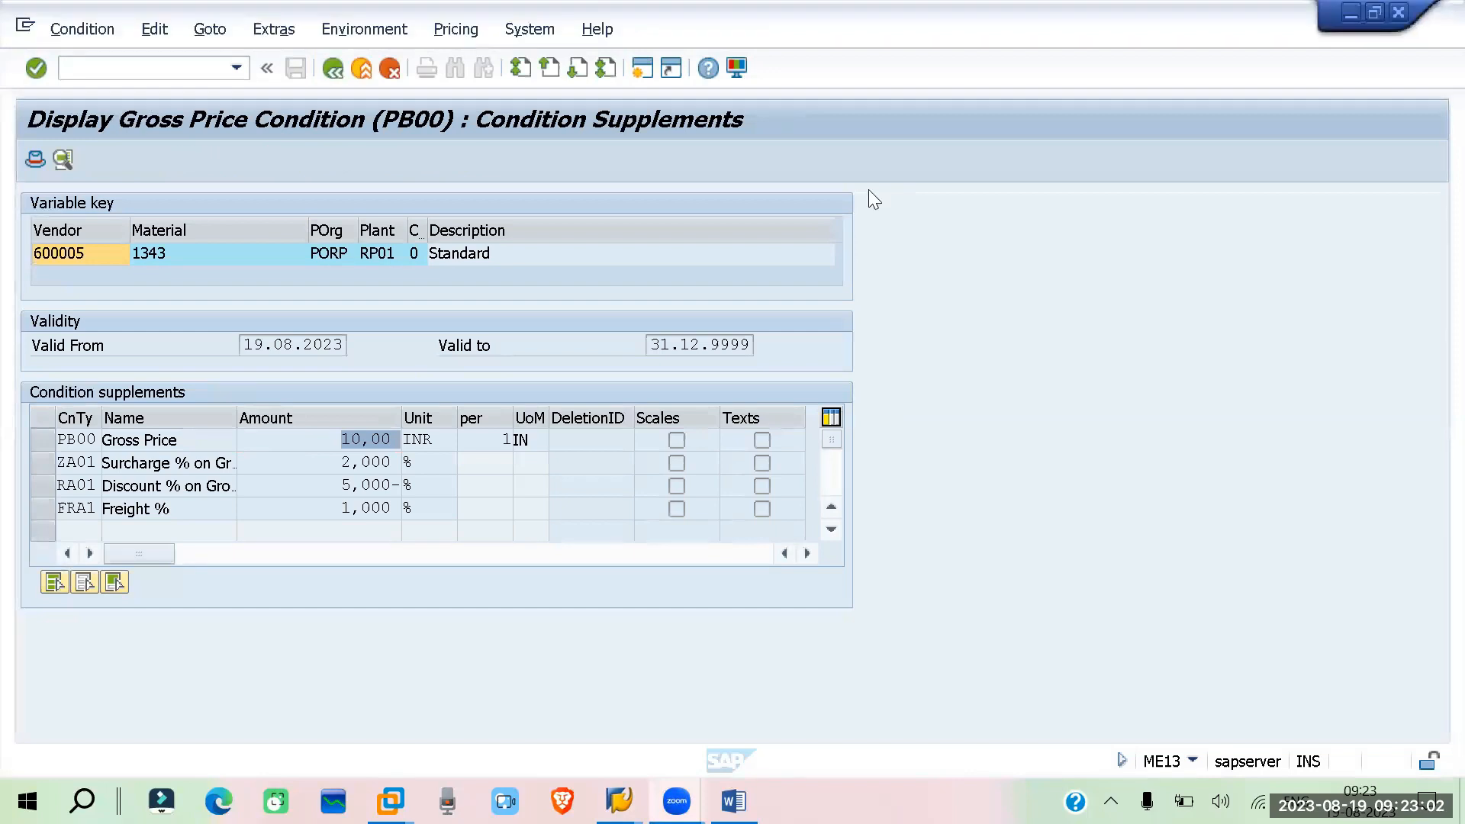
left_click(1130, 119)
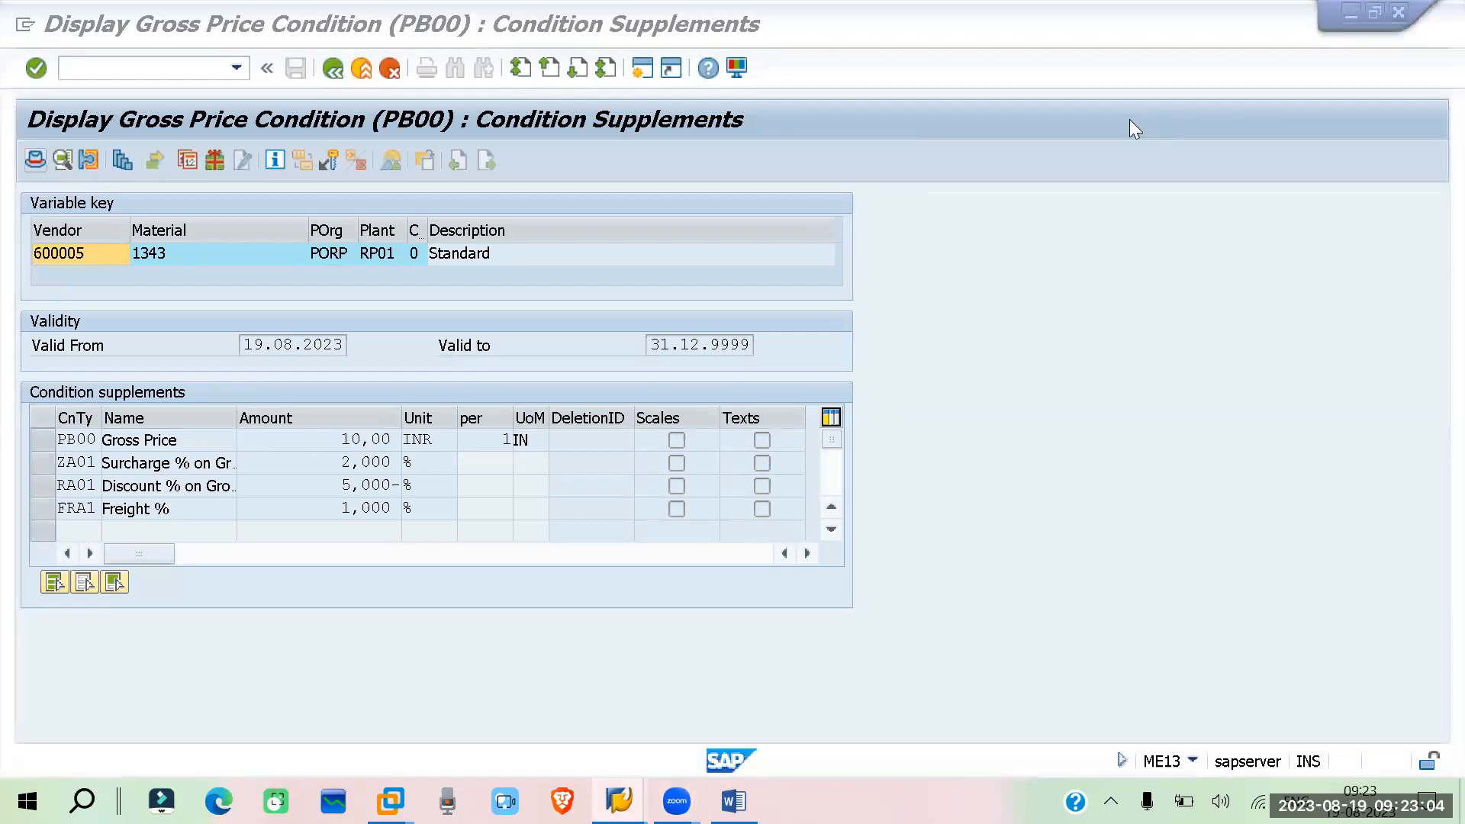
left_click(928, 281)
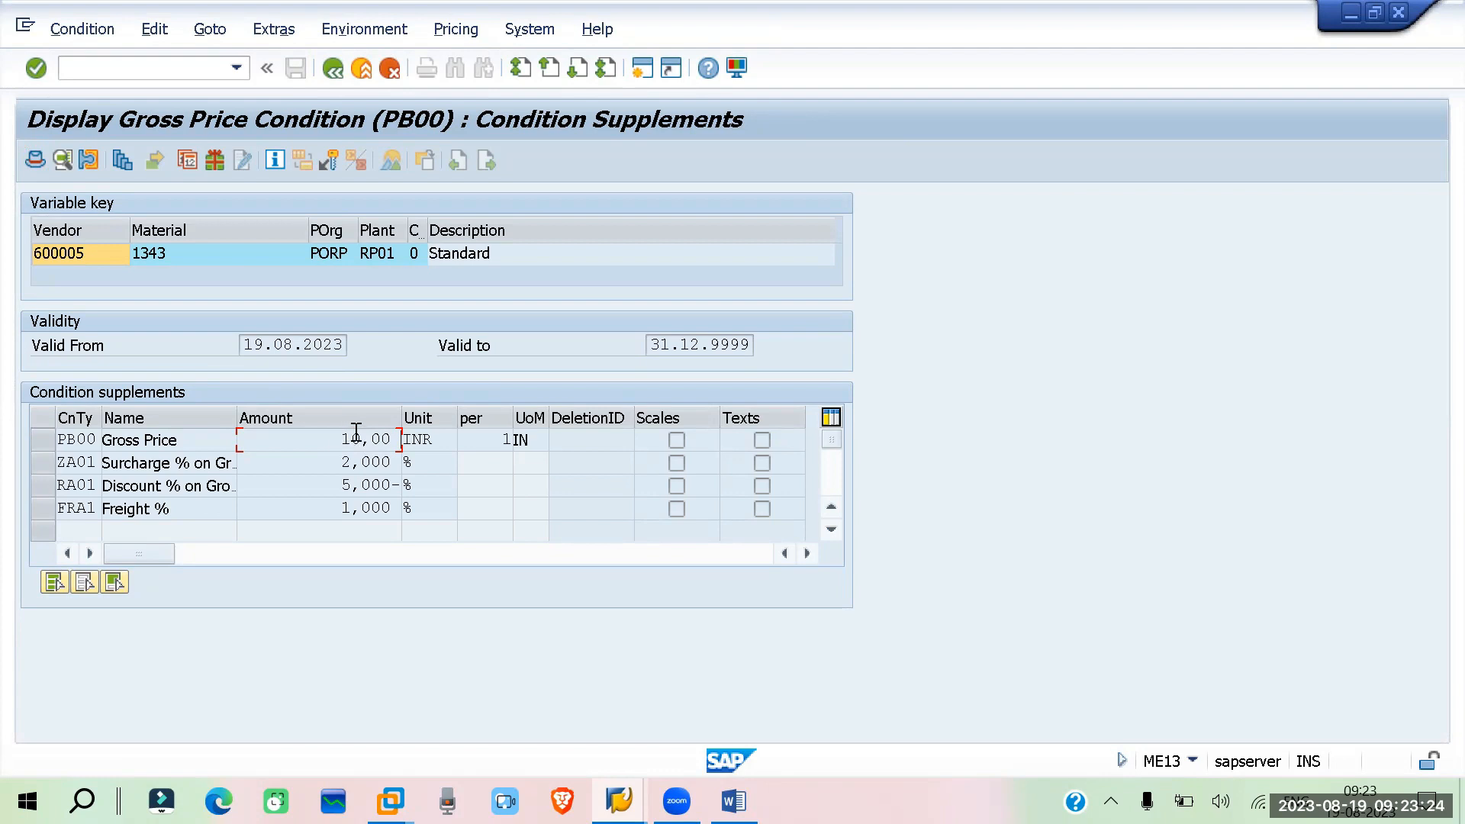
left_click(43, 439)
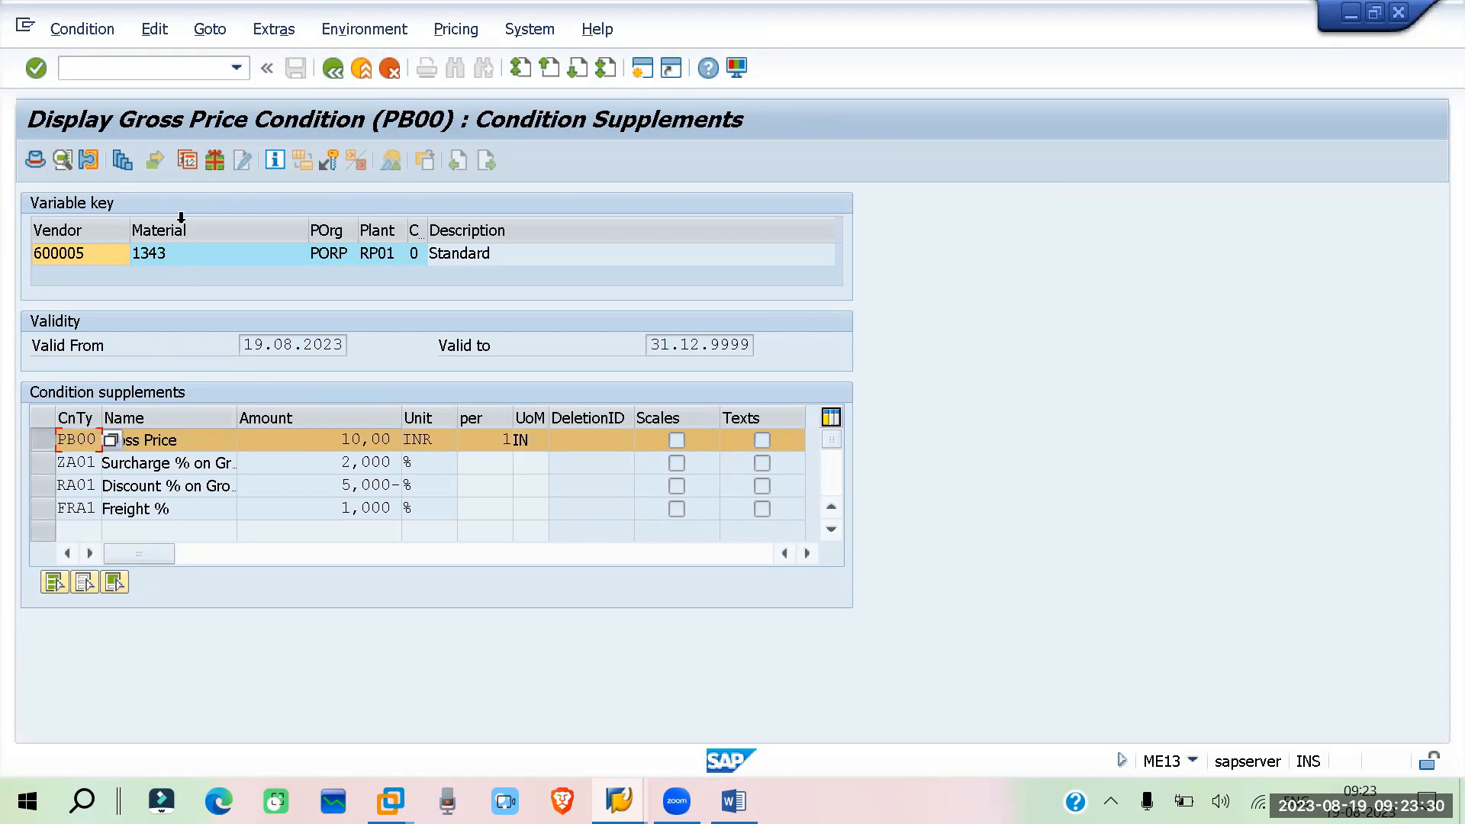
left_click(120, 162)
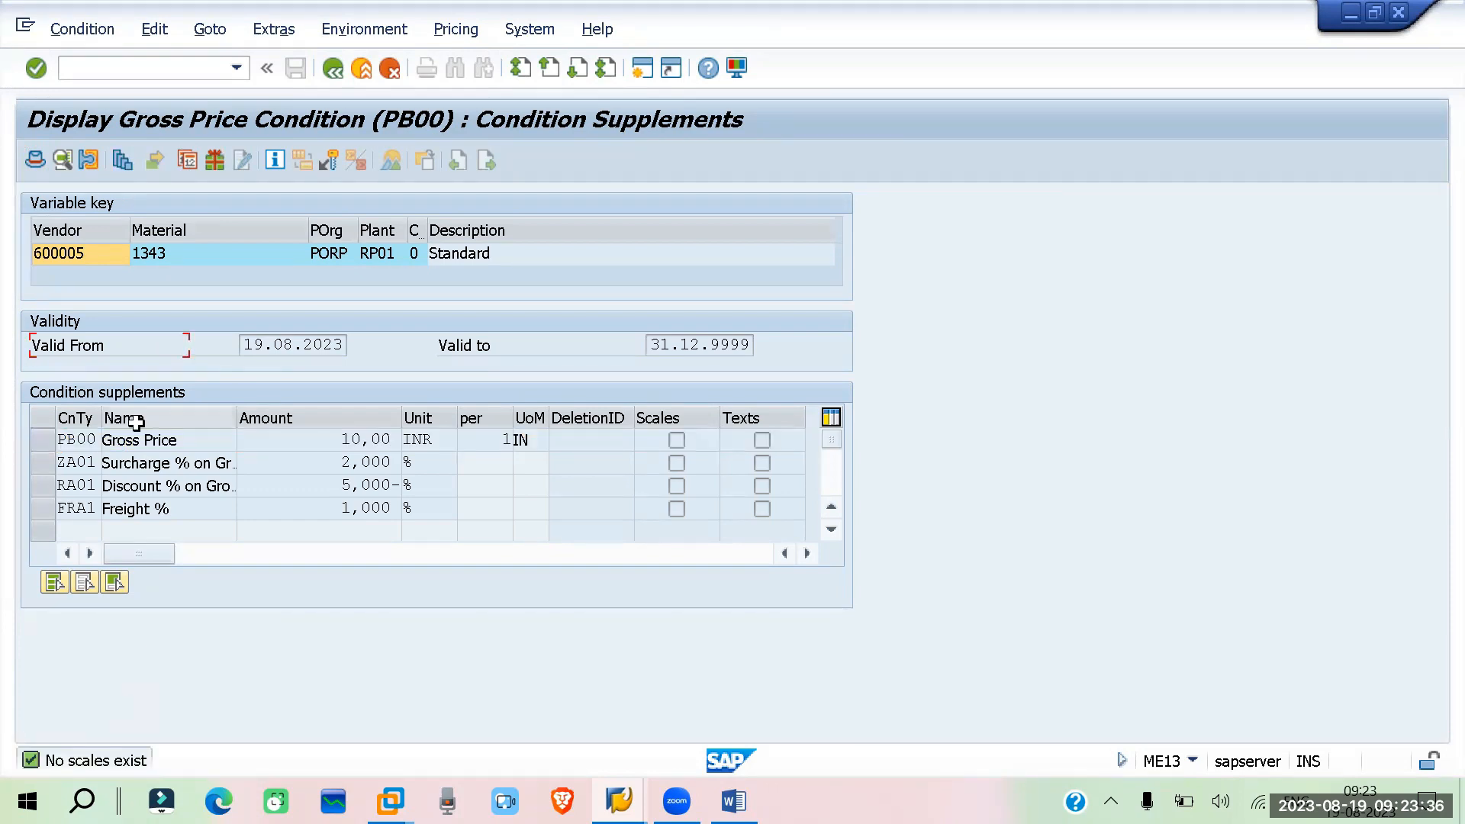
left_click(122, 159)
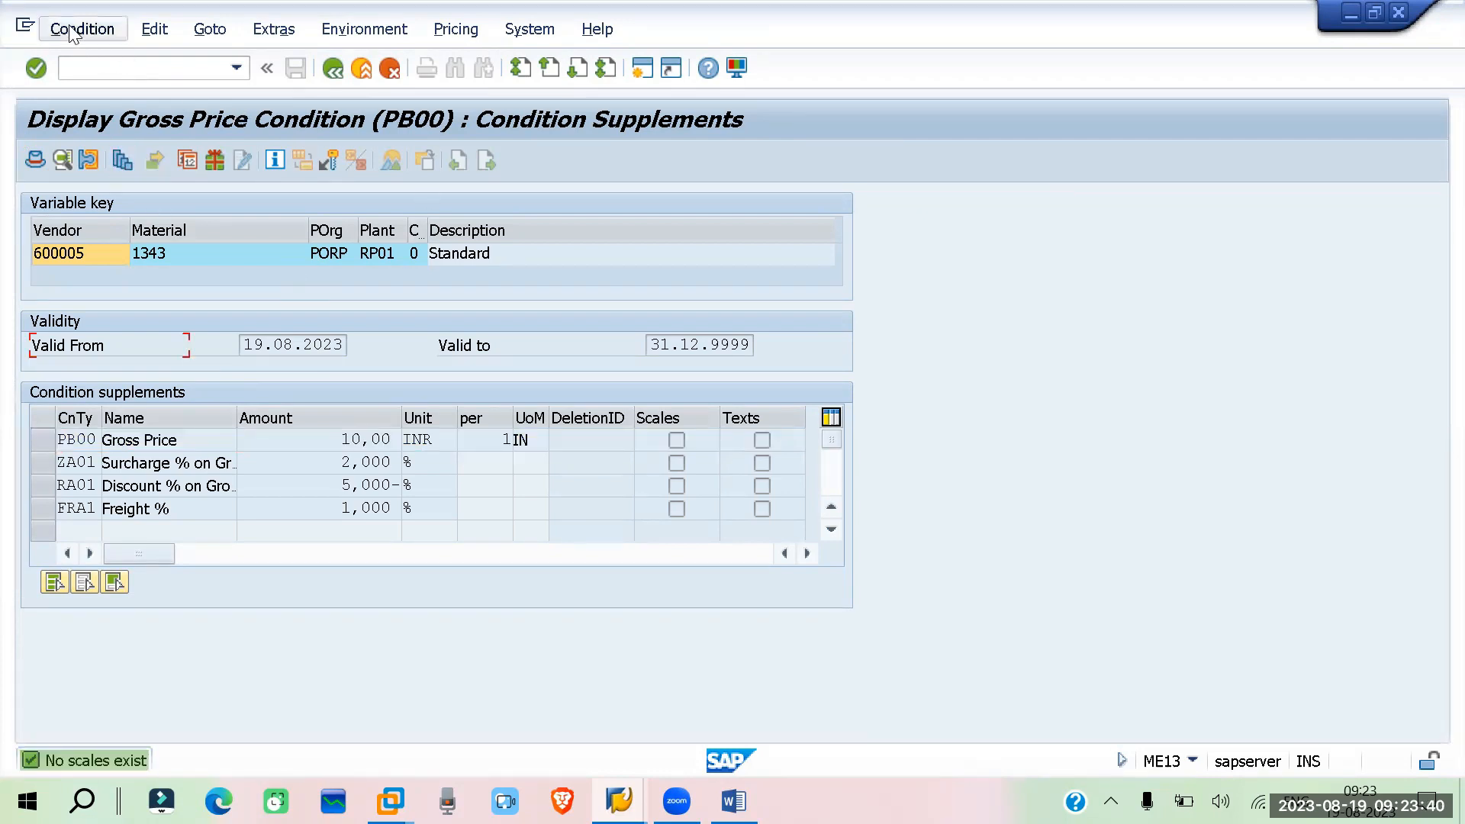
Open the info record in change mode with ME12 and go to its conditions for the 19.08.2023 validity period
left_click(103, 69)
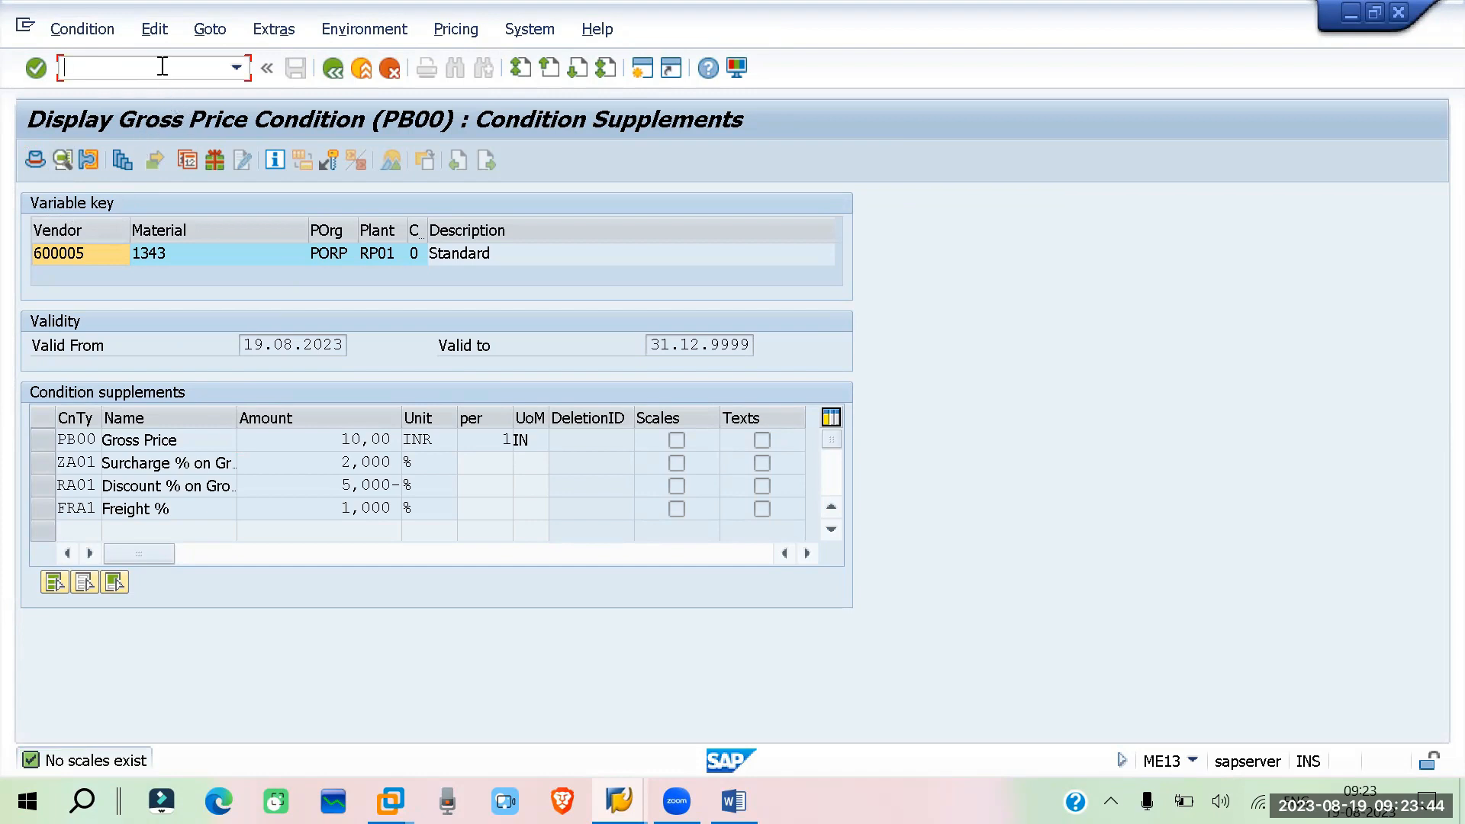
type("me12")
key("Return")
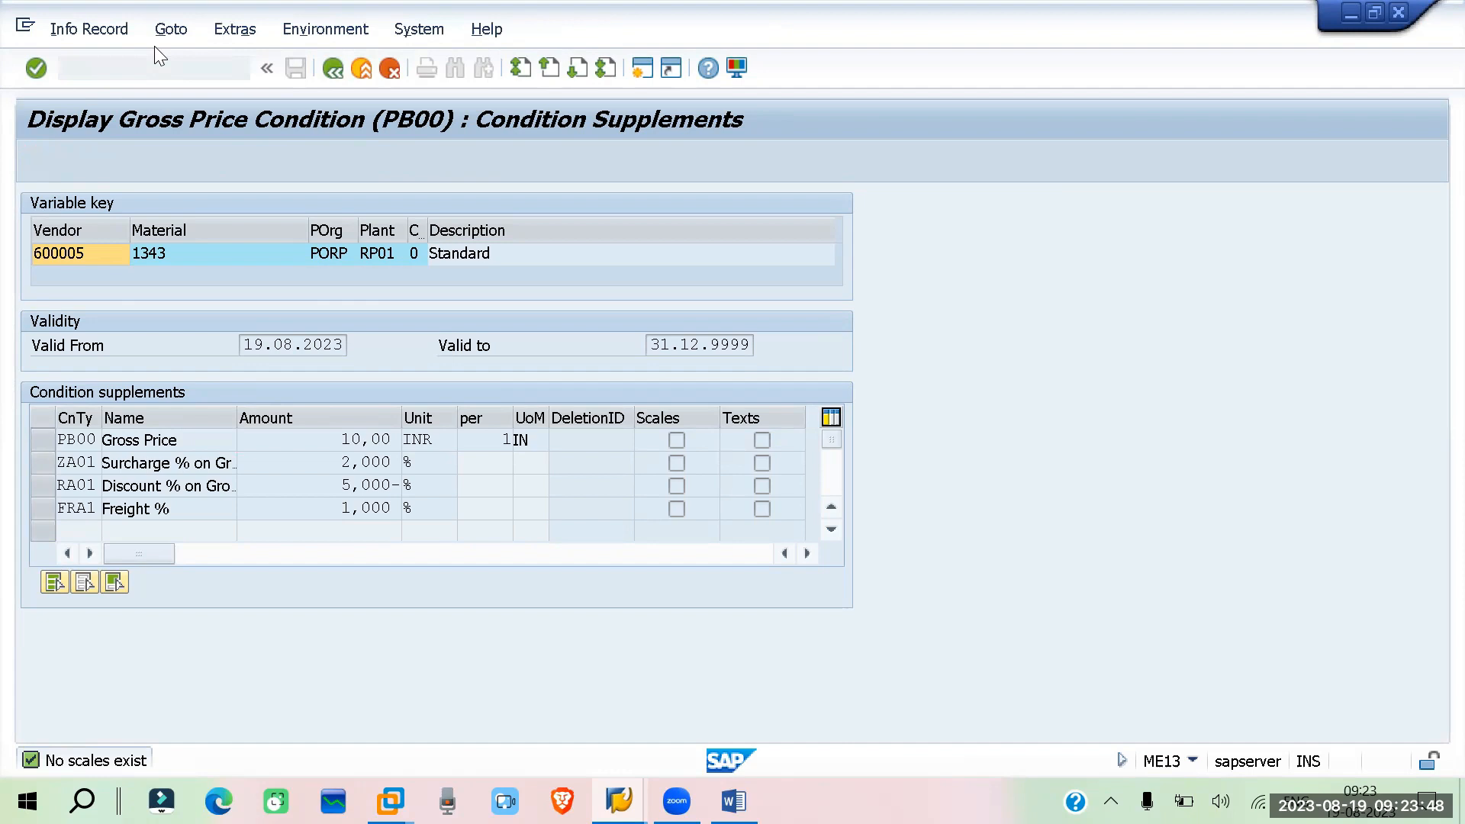
key("Return")
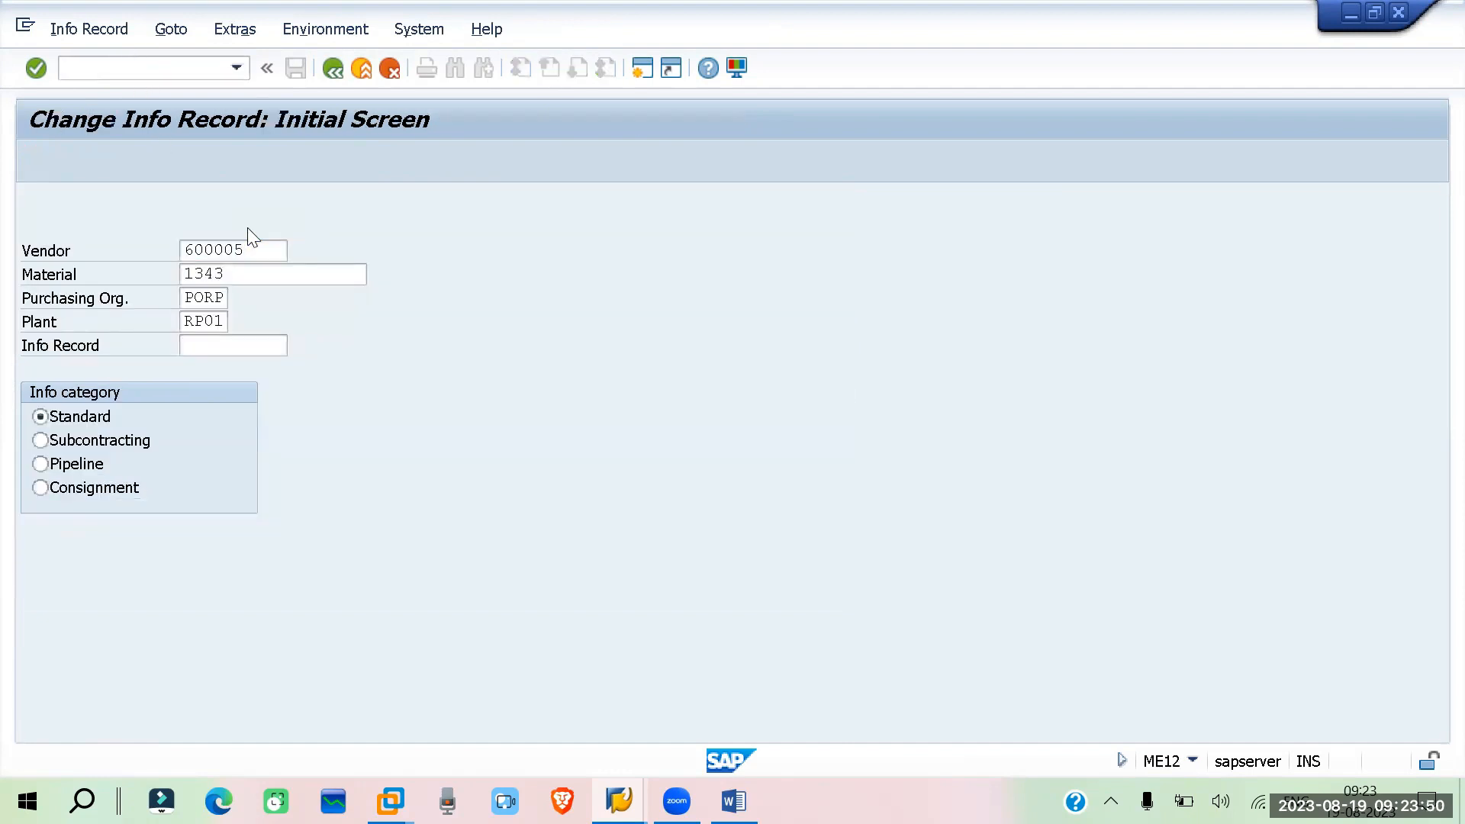
left_click(226, 161)
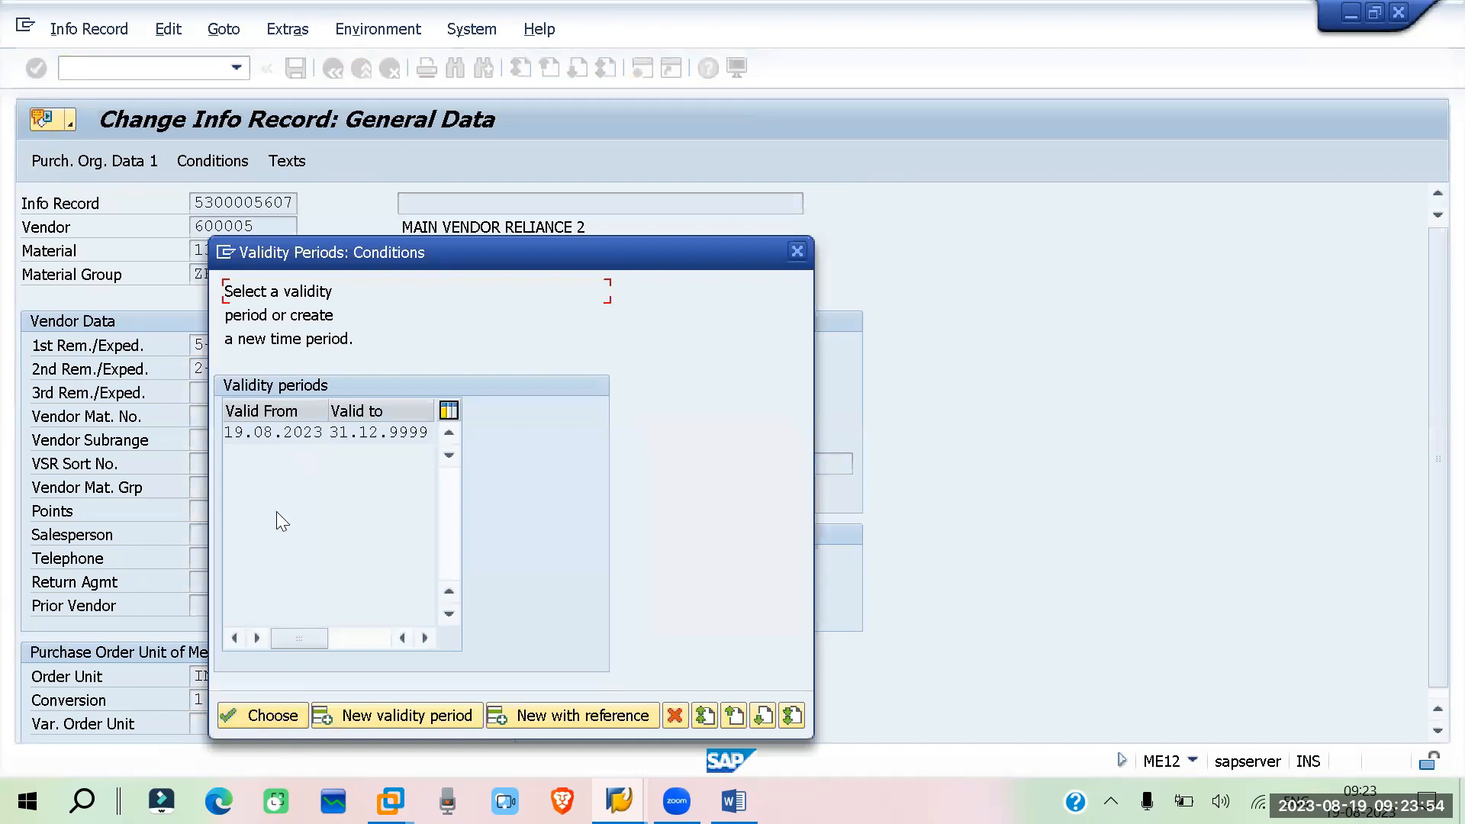
left_click(273, 432)
left_click(264, 714)
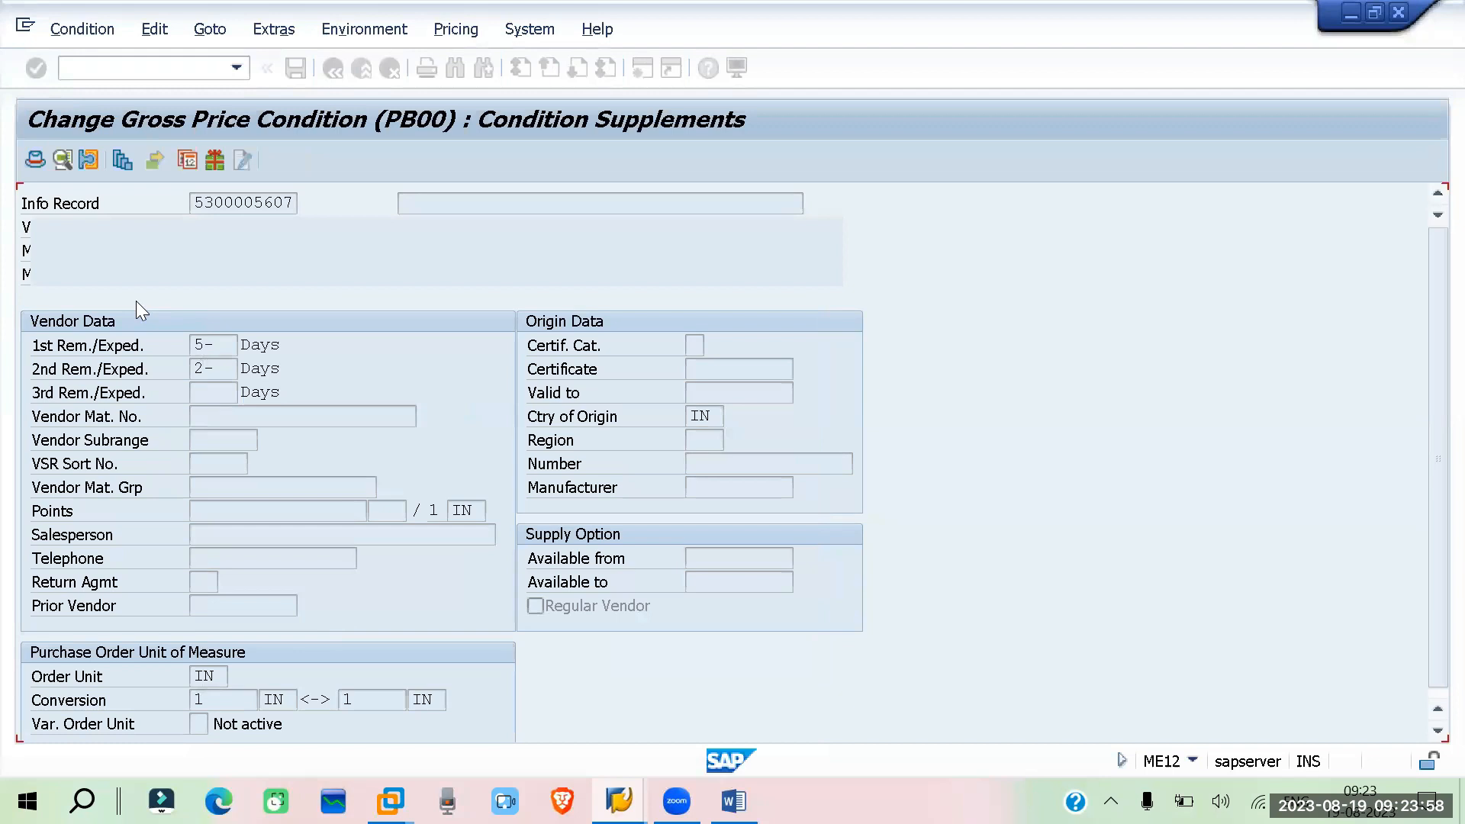
Open the scales for the PB00 gross price and enter a scale from quantity 1, plus a 1000 quantity scale at amount 8
left_click(45, 443)
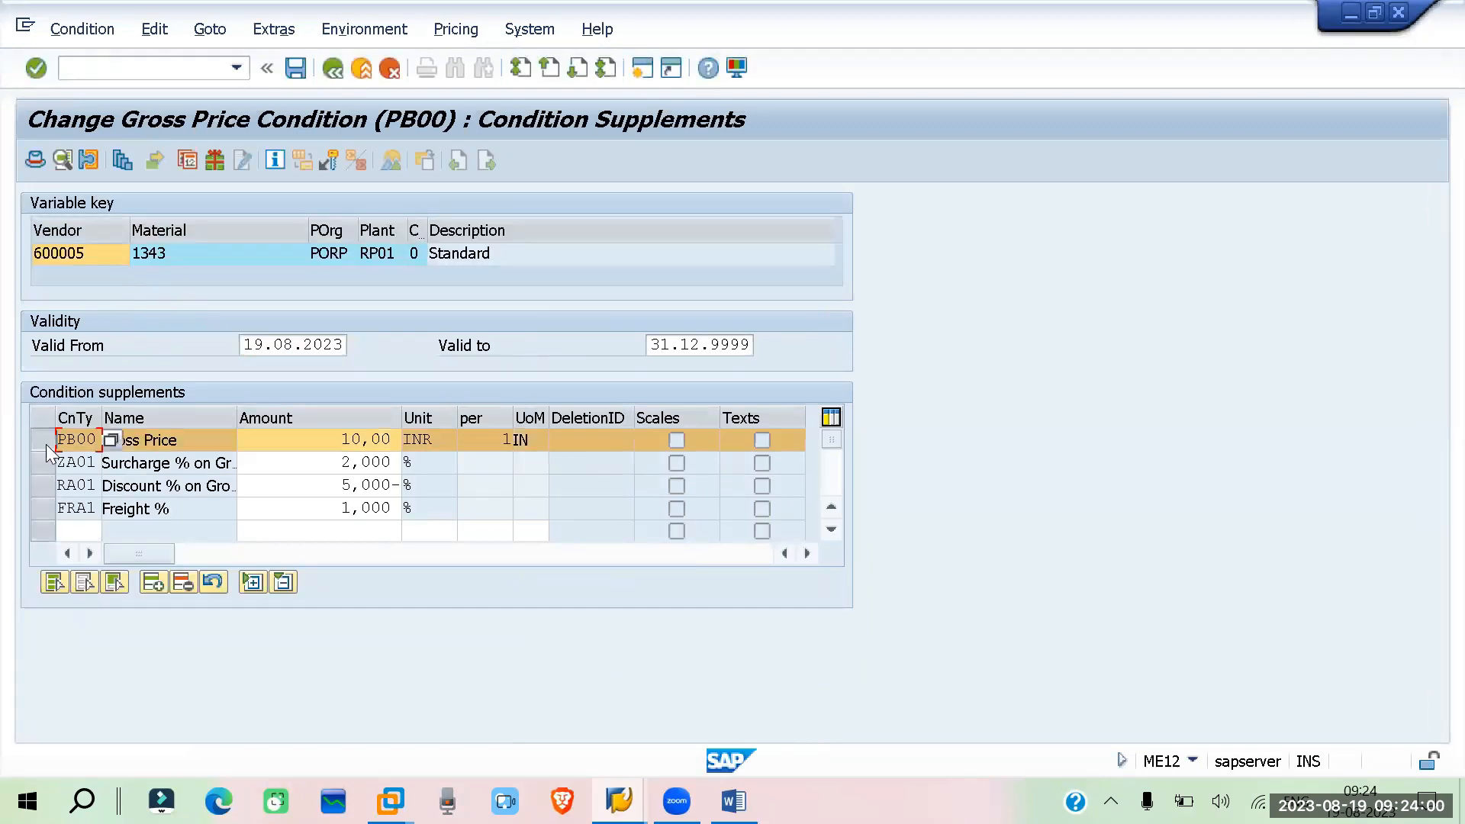
left_click(121, 159)
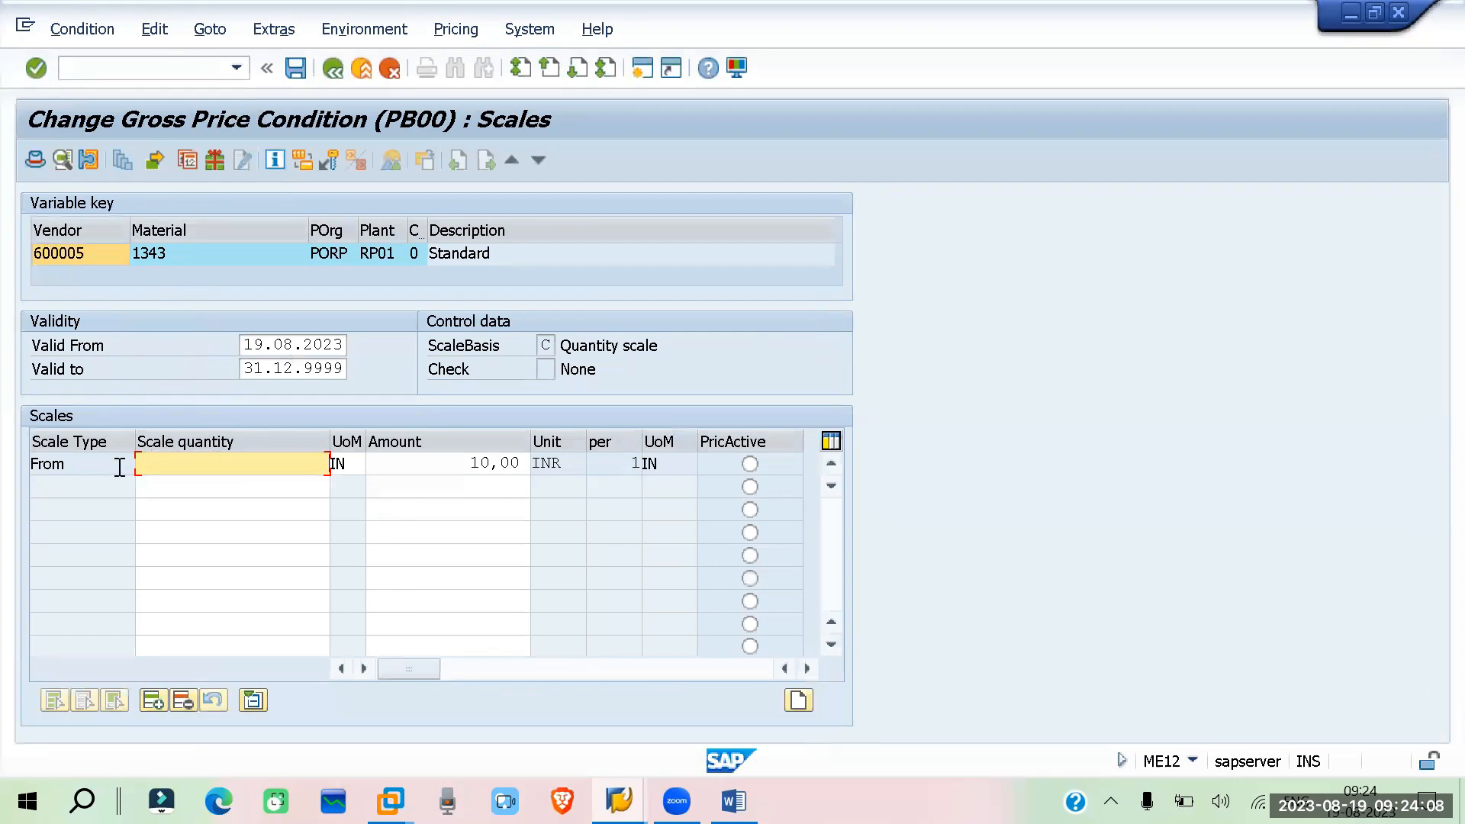
type("1")
left_click(238, 488)
type("100")
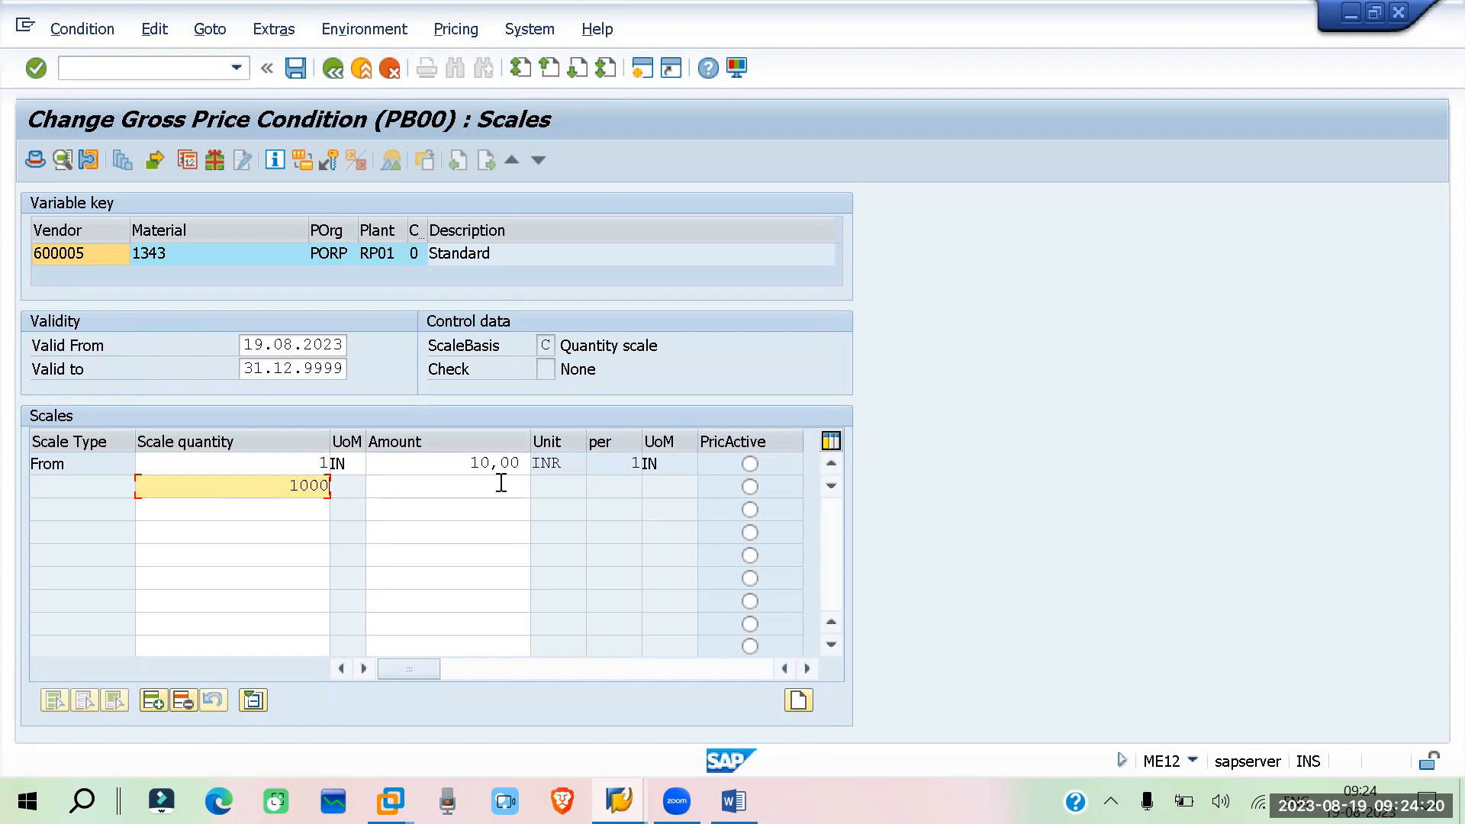
left_click(472, 488)
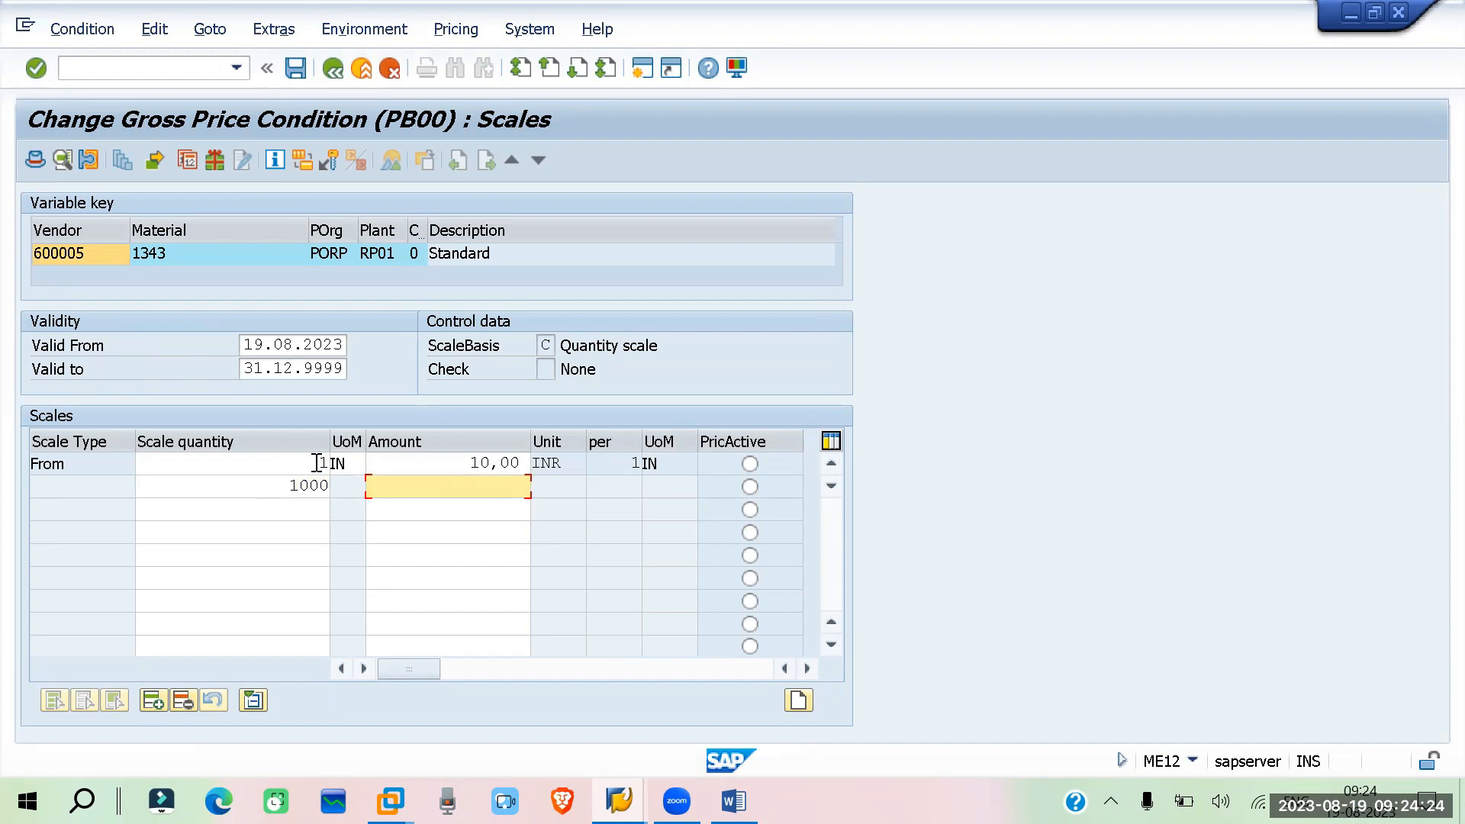
left_click_drag(316, 463, 331, 463)
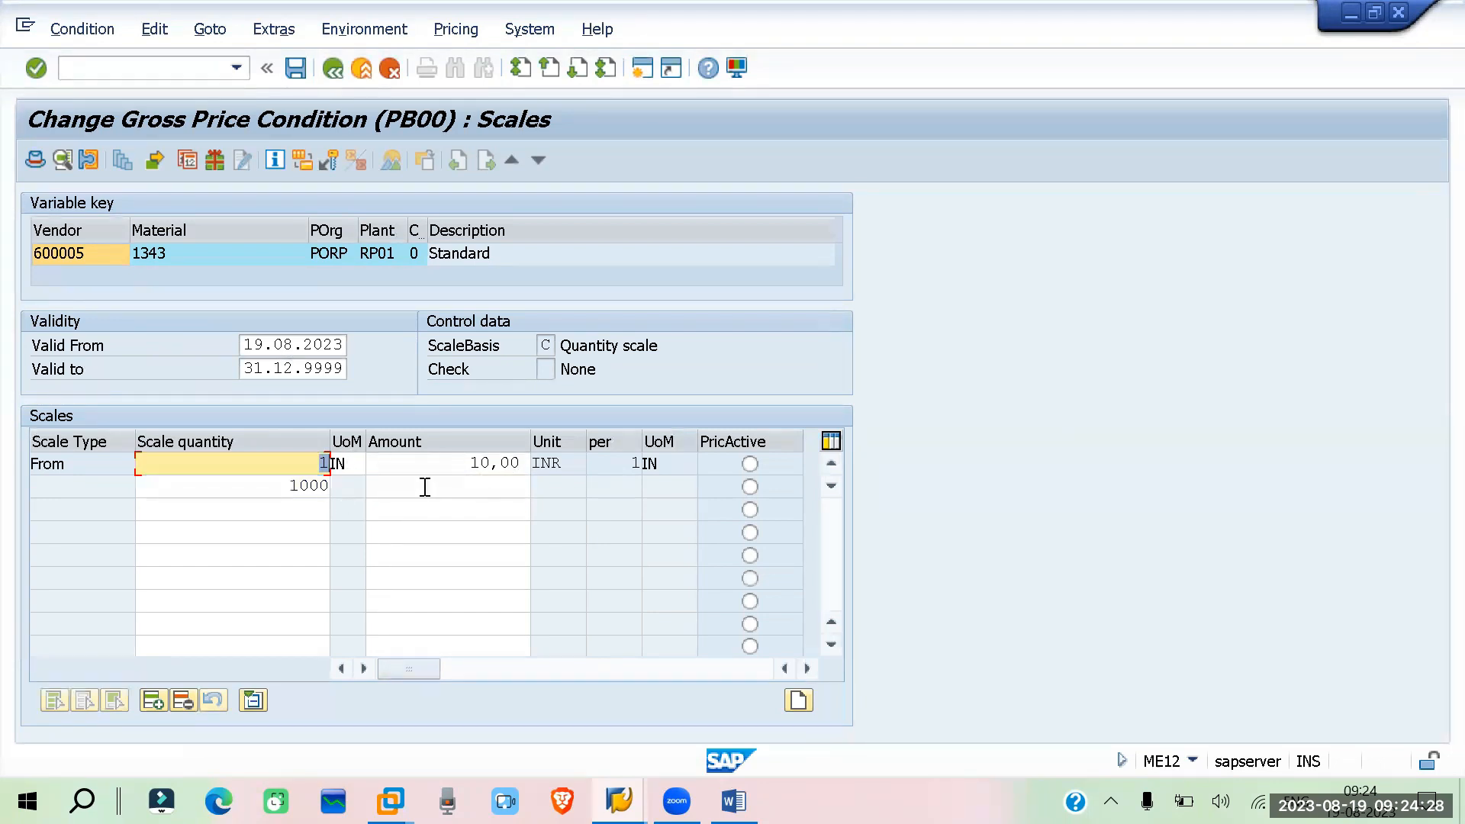
left_click(517, 485)
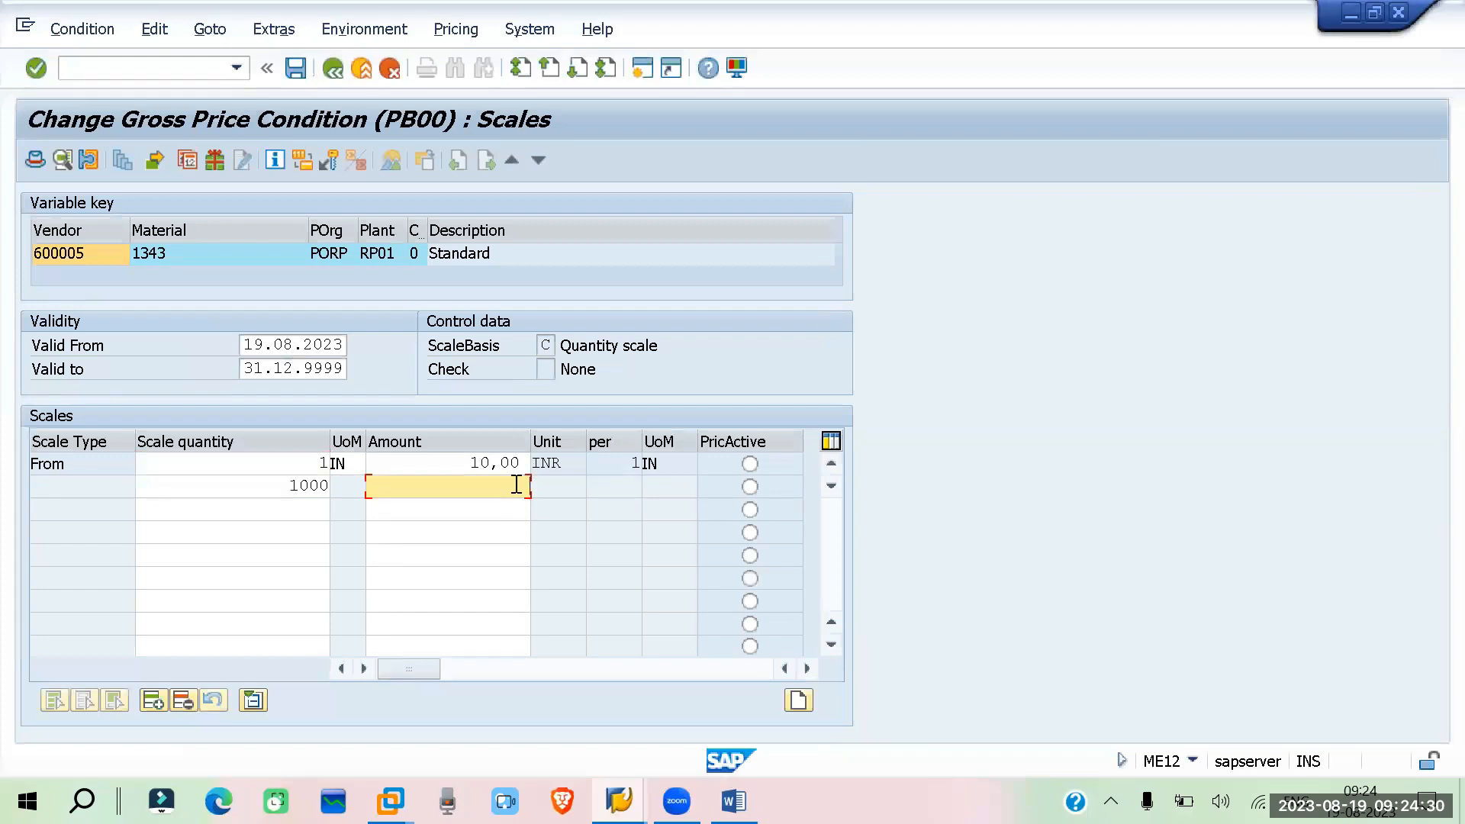
type("8")
Add a 2000 quantity scale at amount 7 and confirm the scale entries
left_click(294, 508)
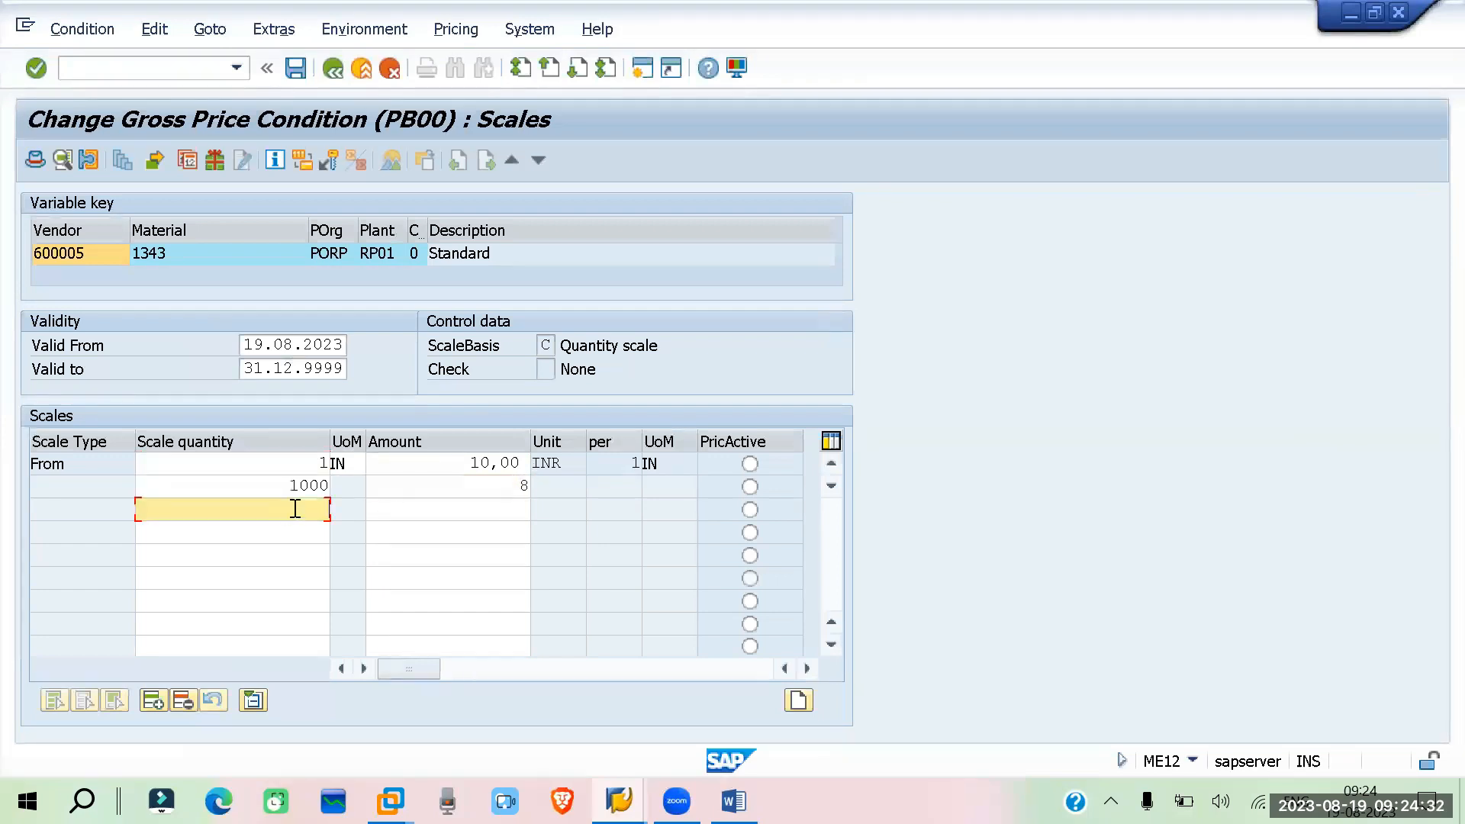
type("2000")
left_click(513, 483)
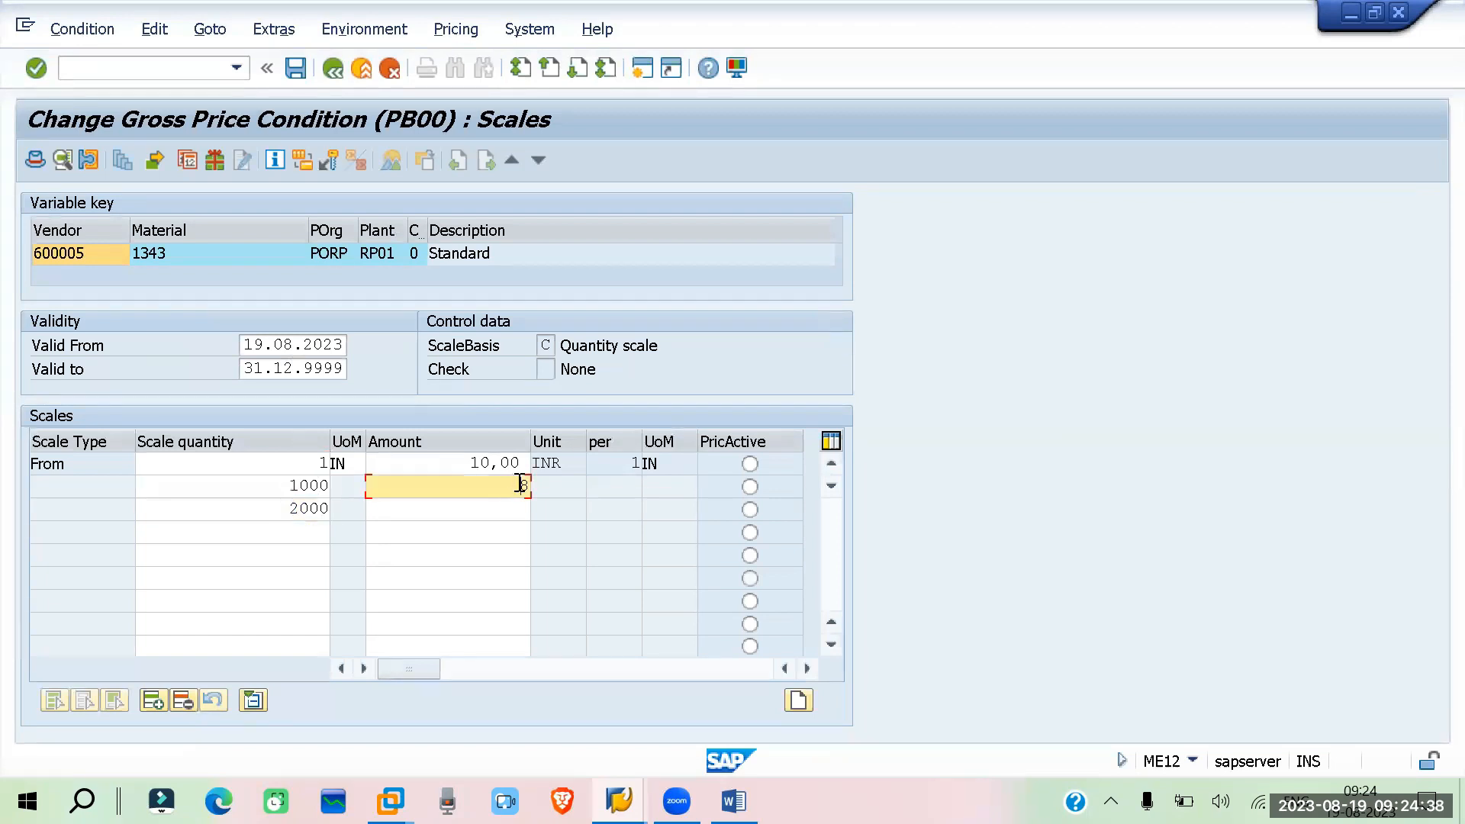
left_click(491, 508)
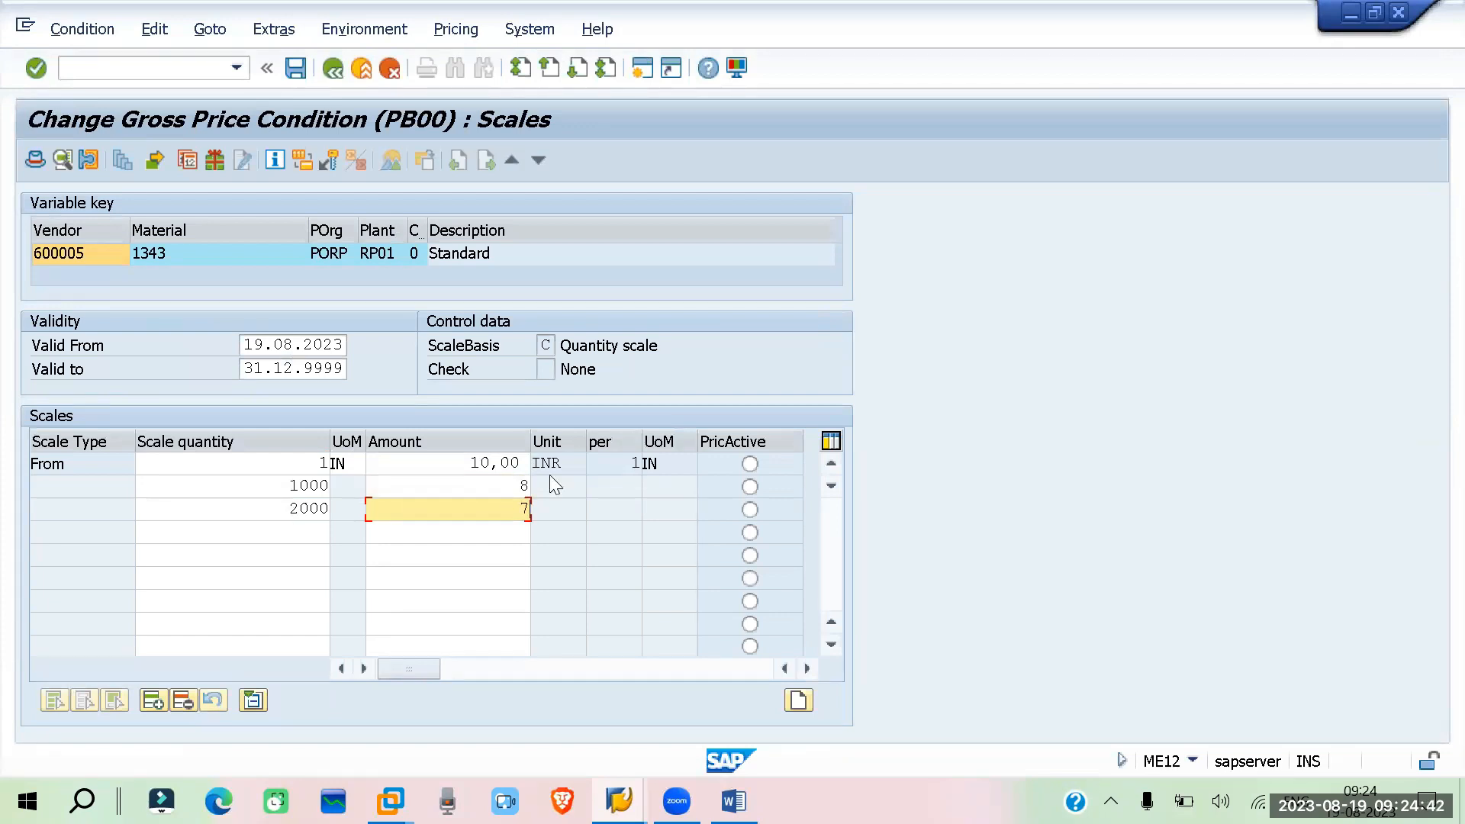
key("Return")
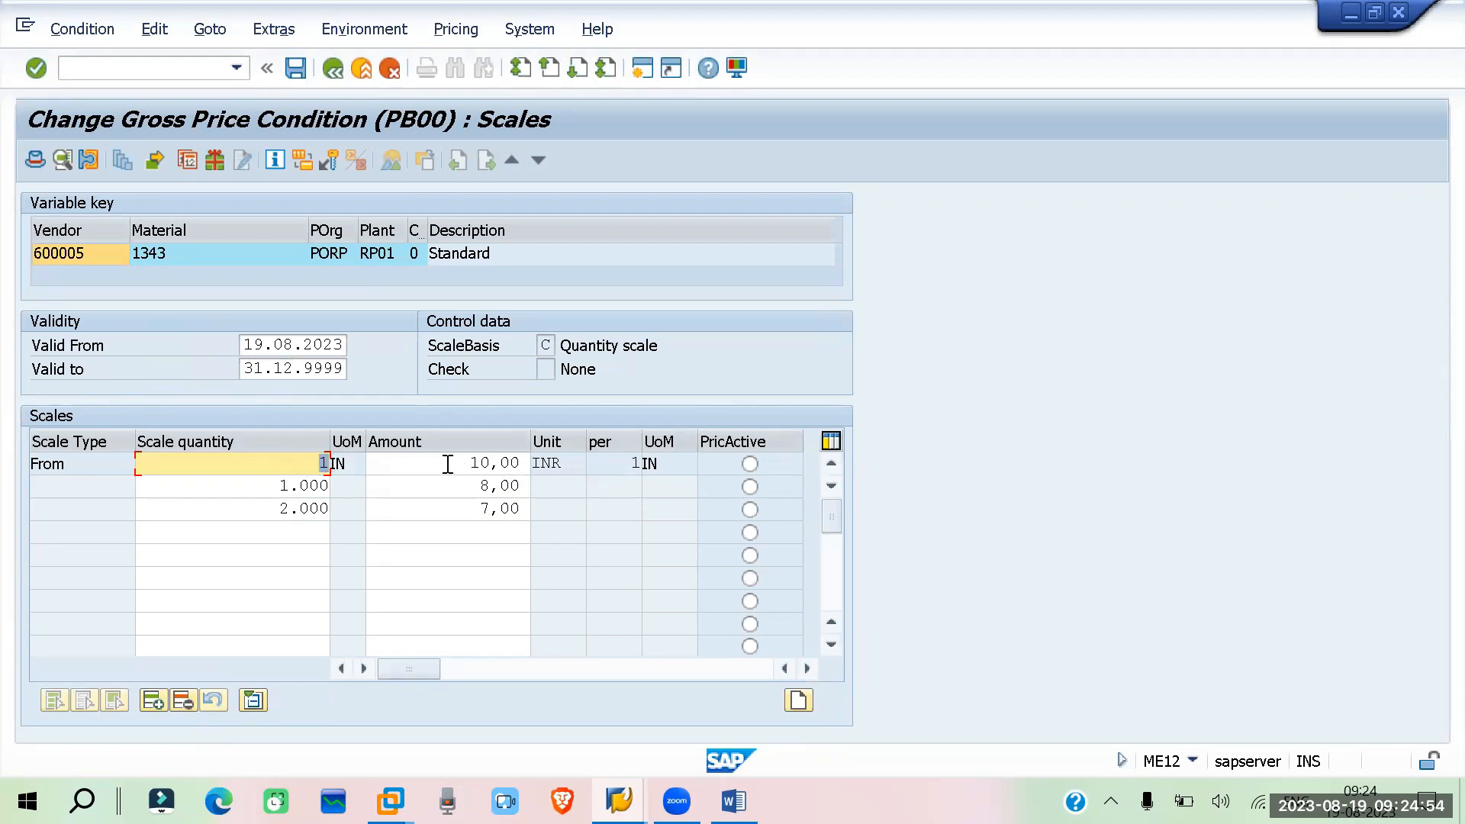
Return from the gross price scales to the condition supplements overview
key("Tab")
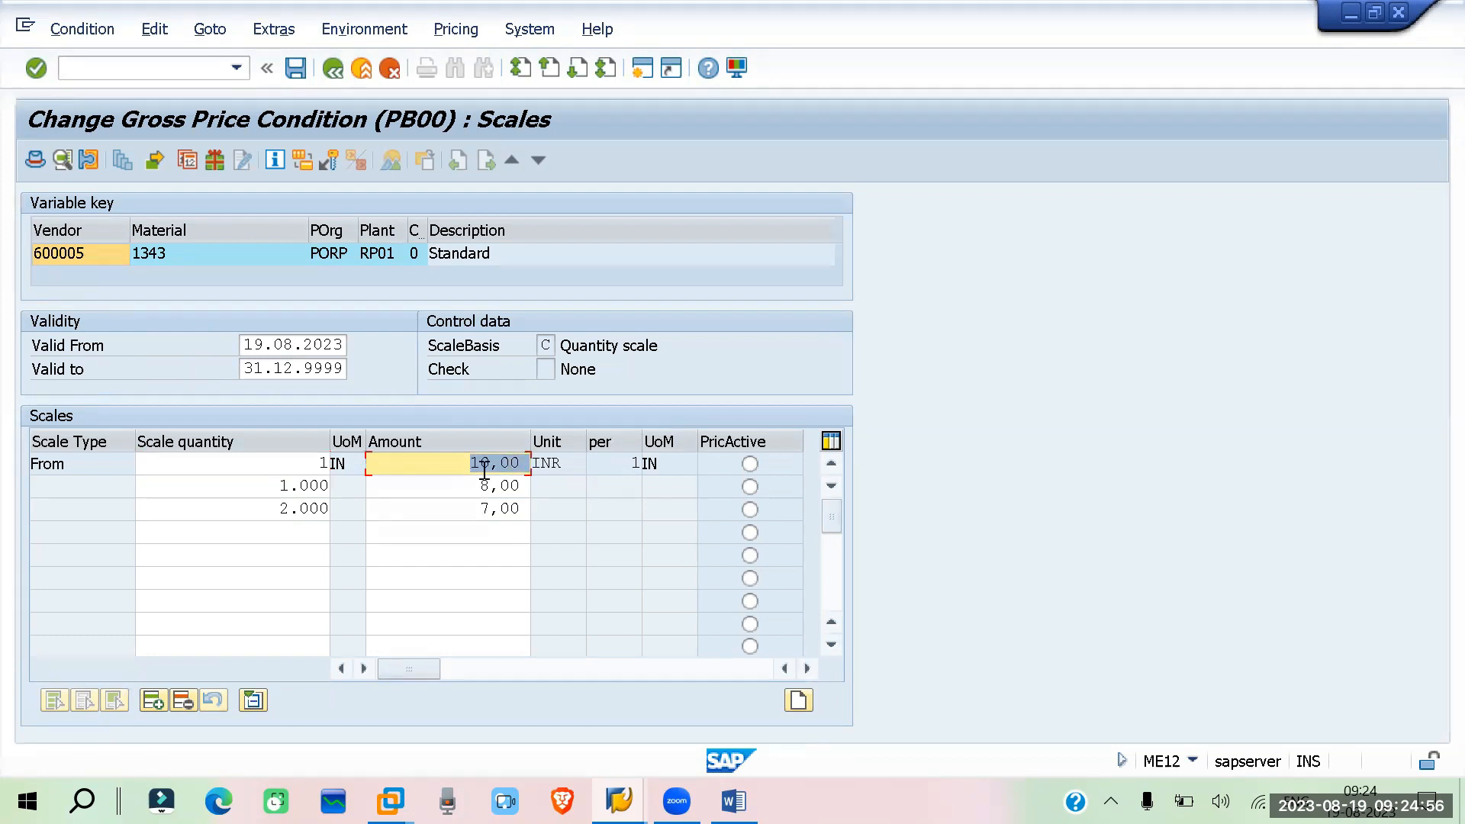
left_click(277, 489)
left_click_drag(277, 489, 336, 486)
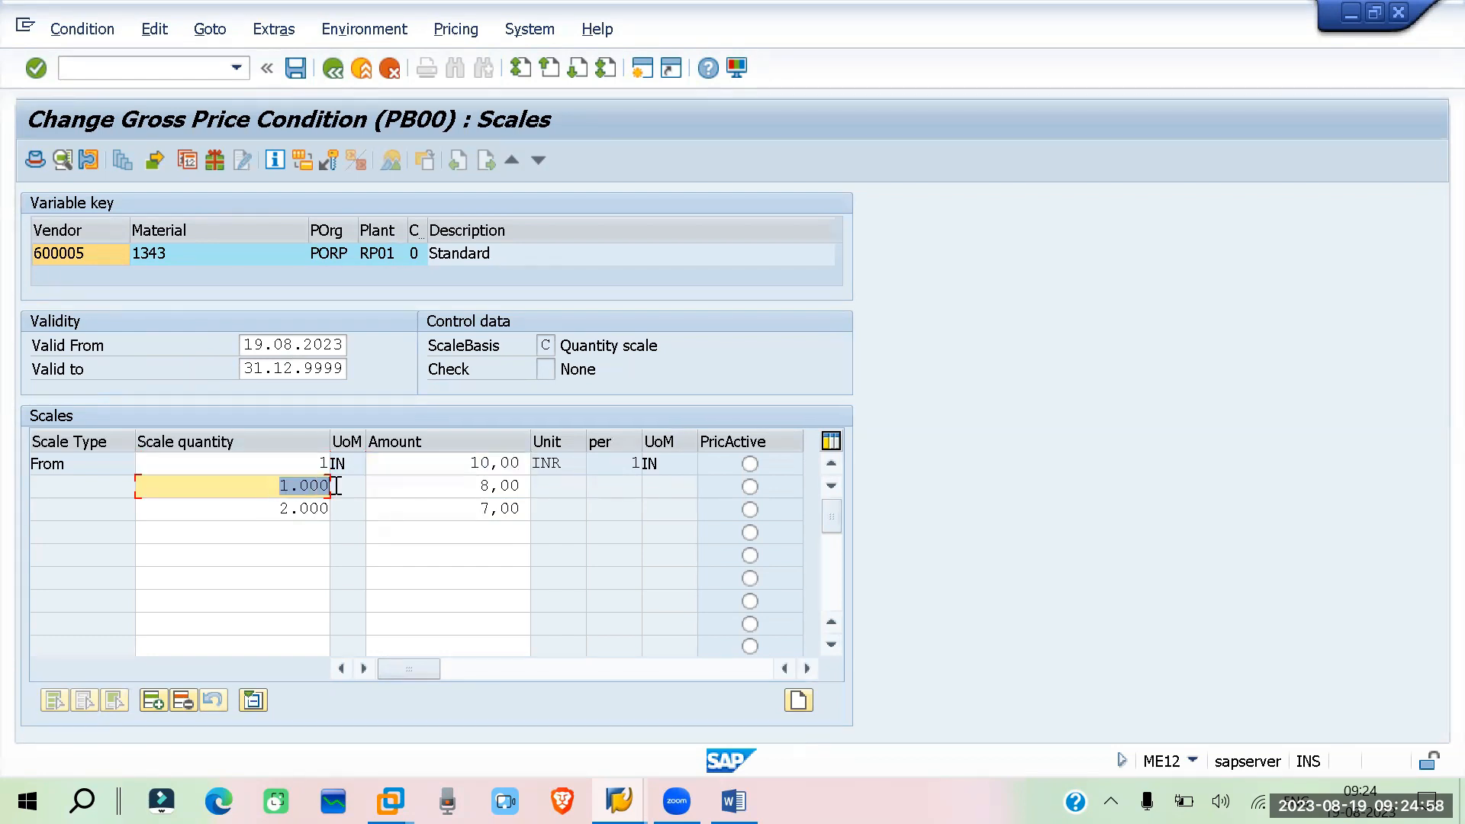
left_click(1429, 645)
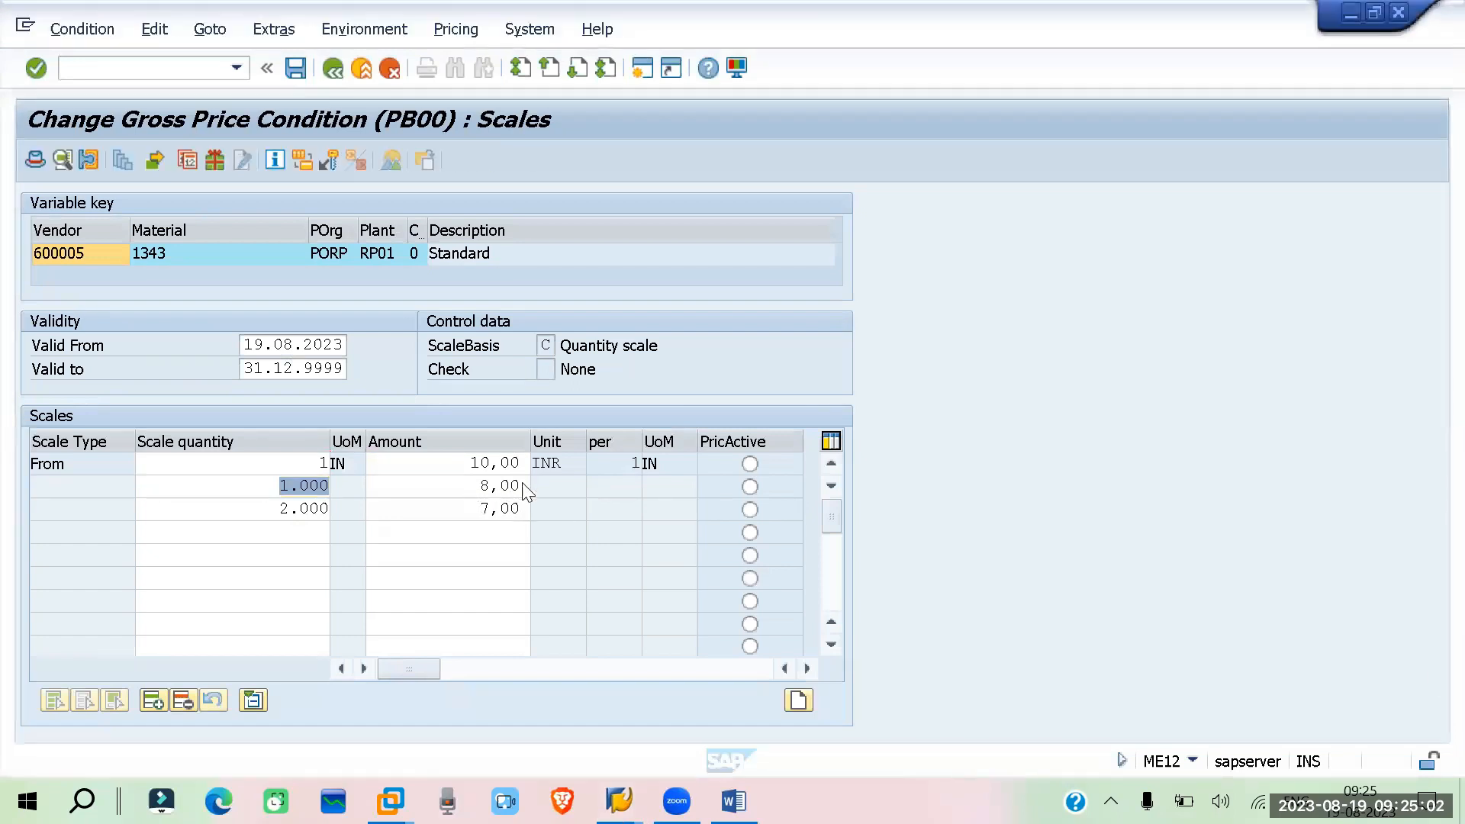
left_click(261, 515)
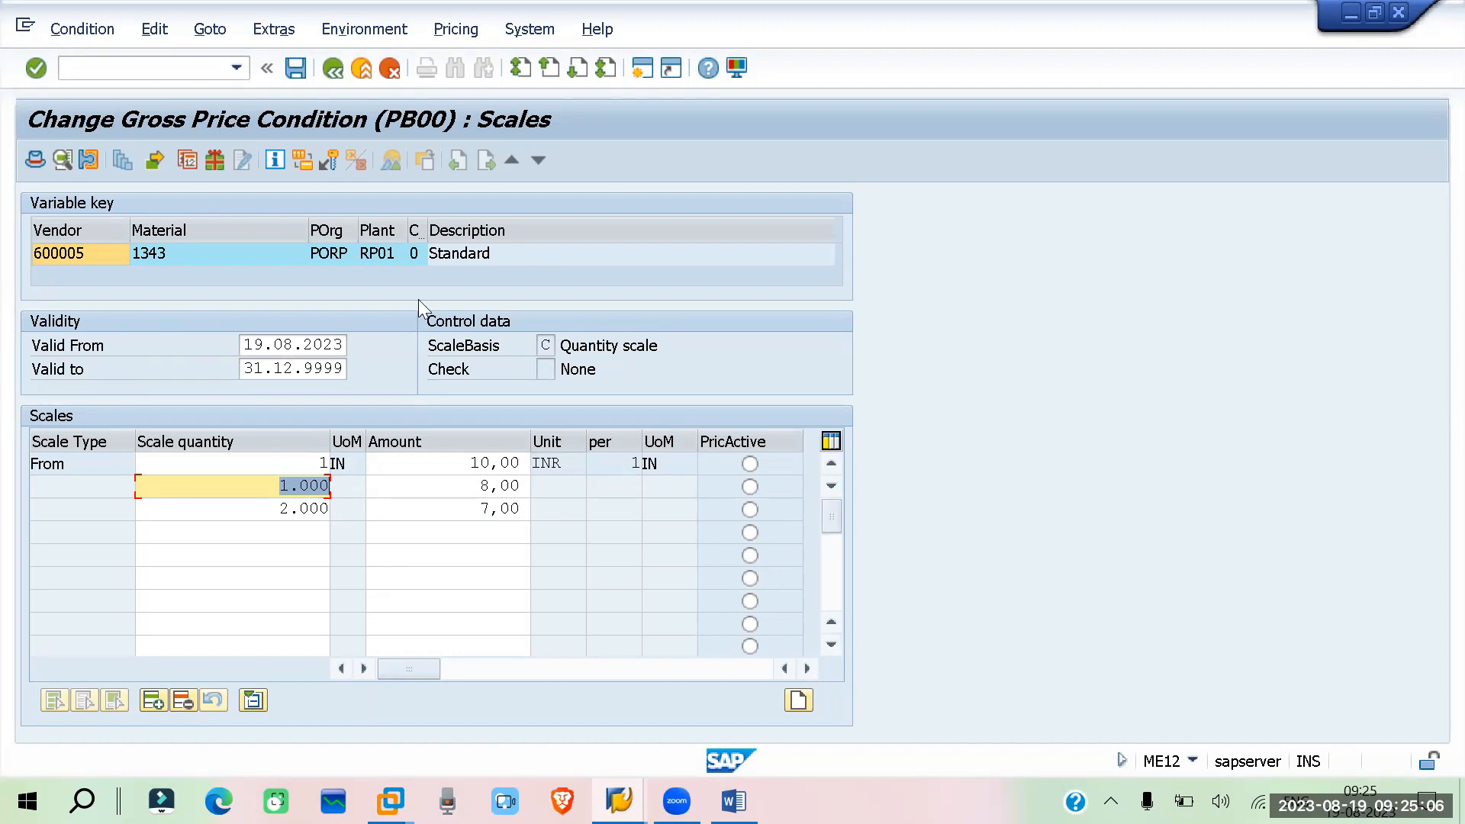
left_click(618, 261)
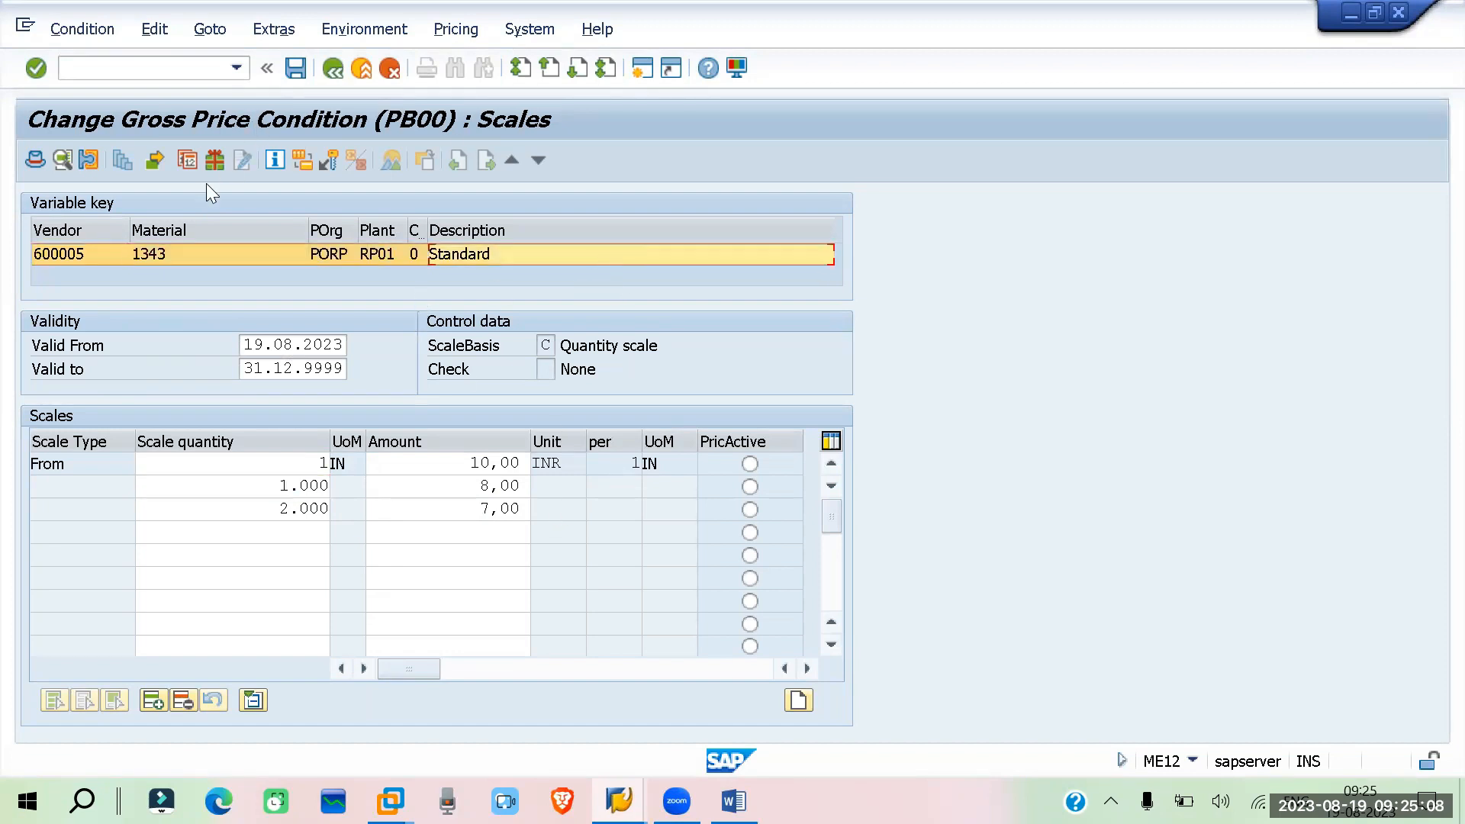
left_click(330, 67)
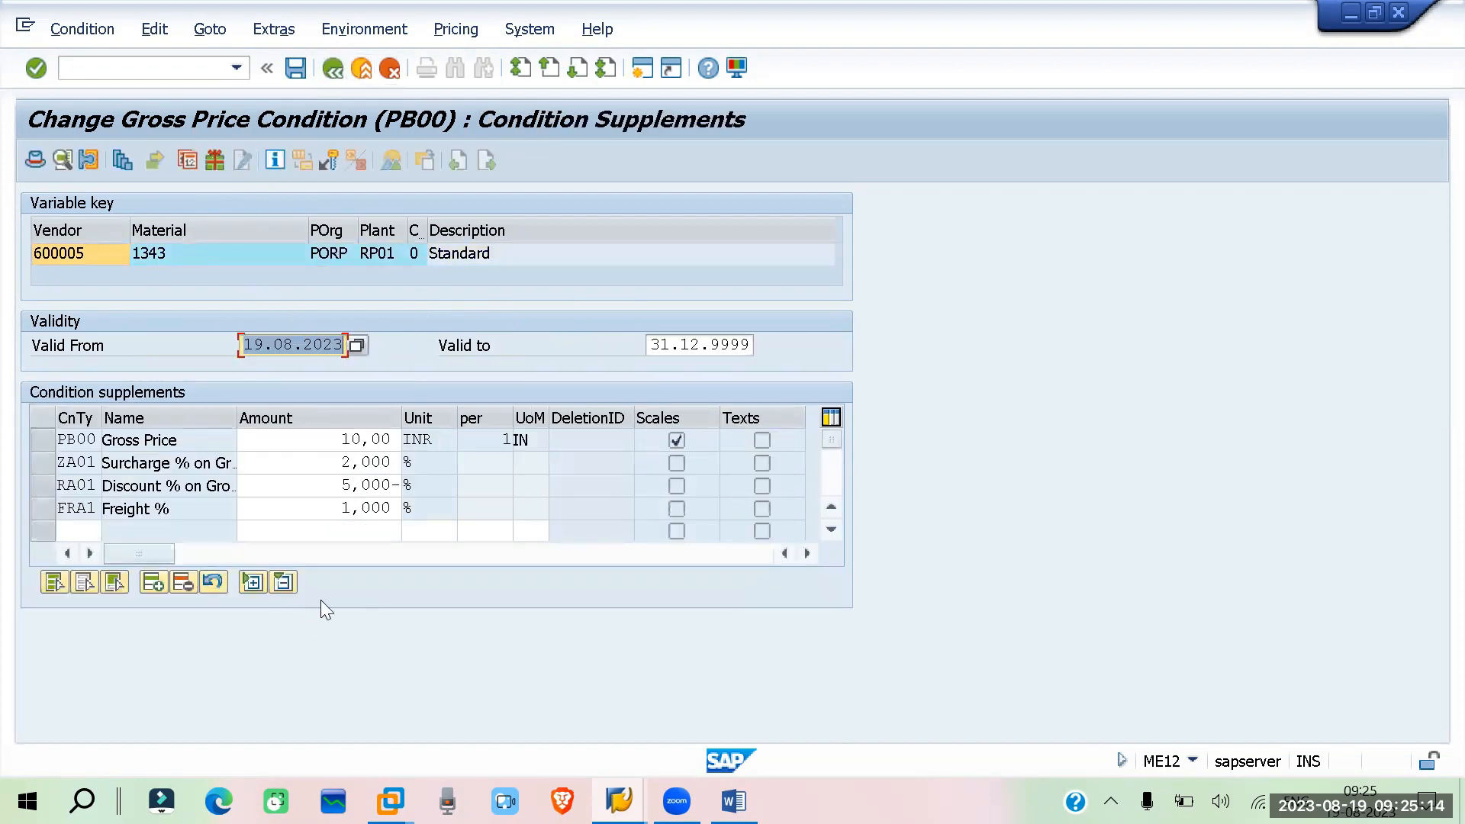
Try to maintain NR00 free goods for the info record's vendor and material
left_click(214, 160)
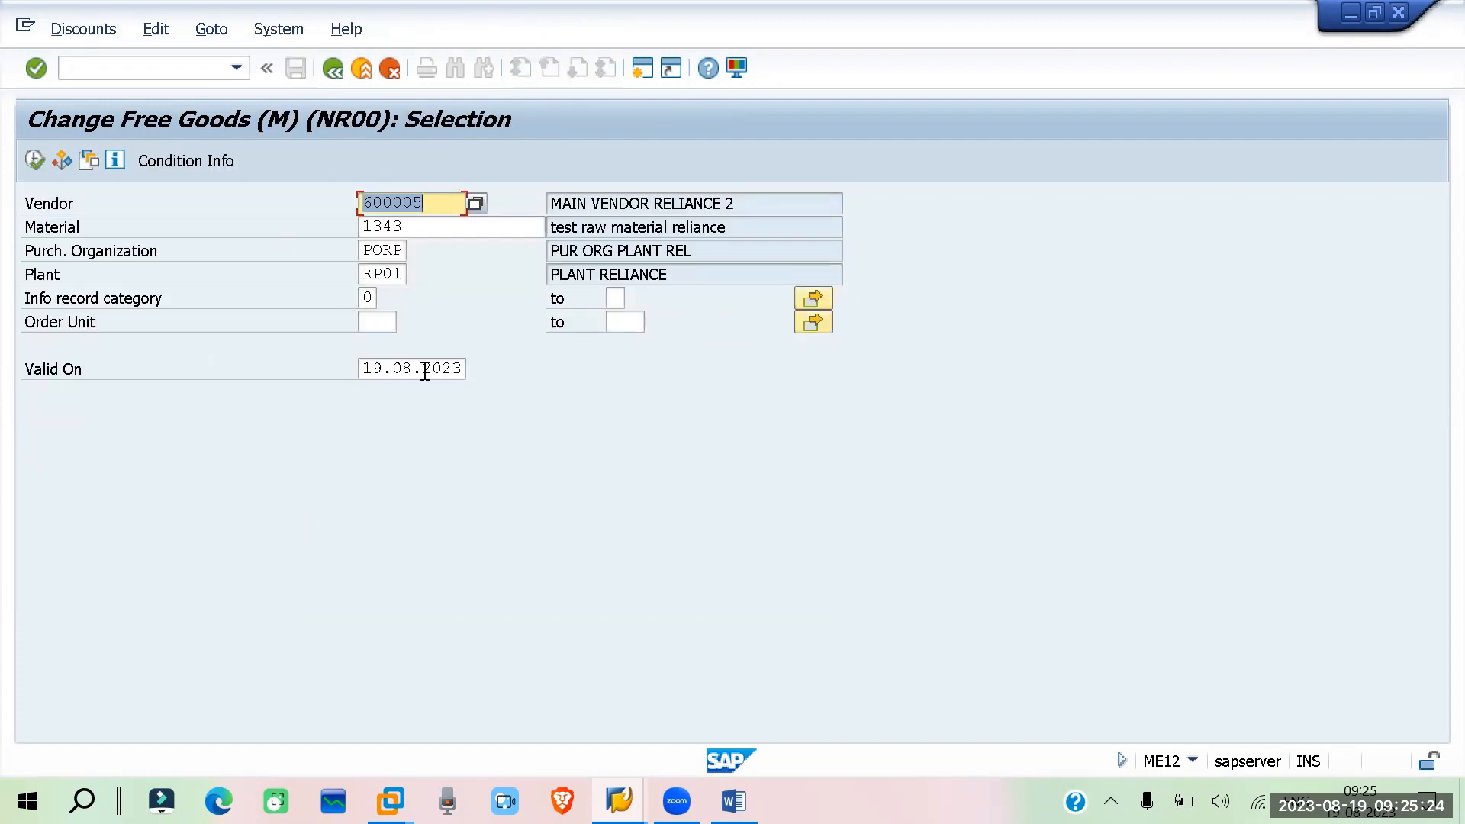
key("Return")
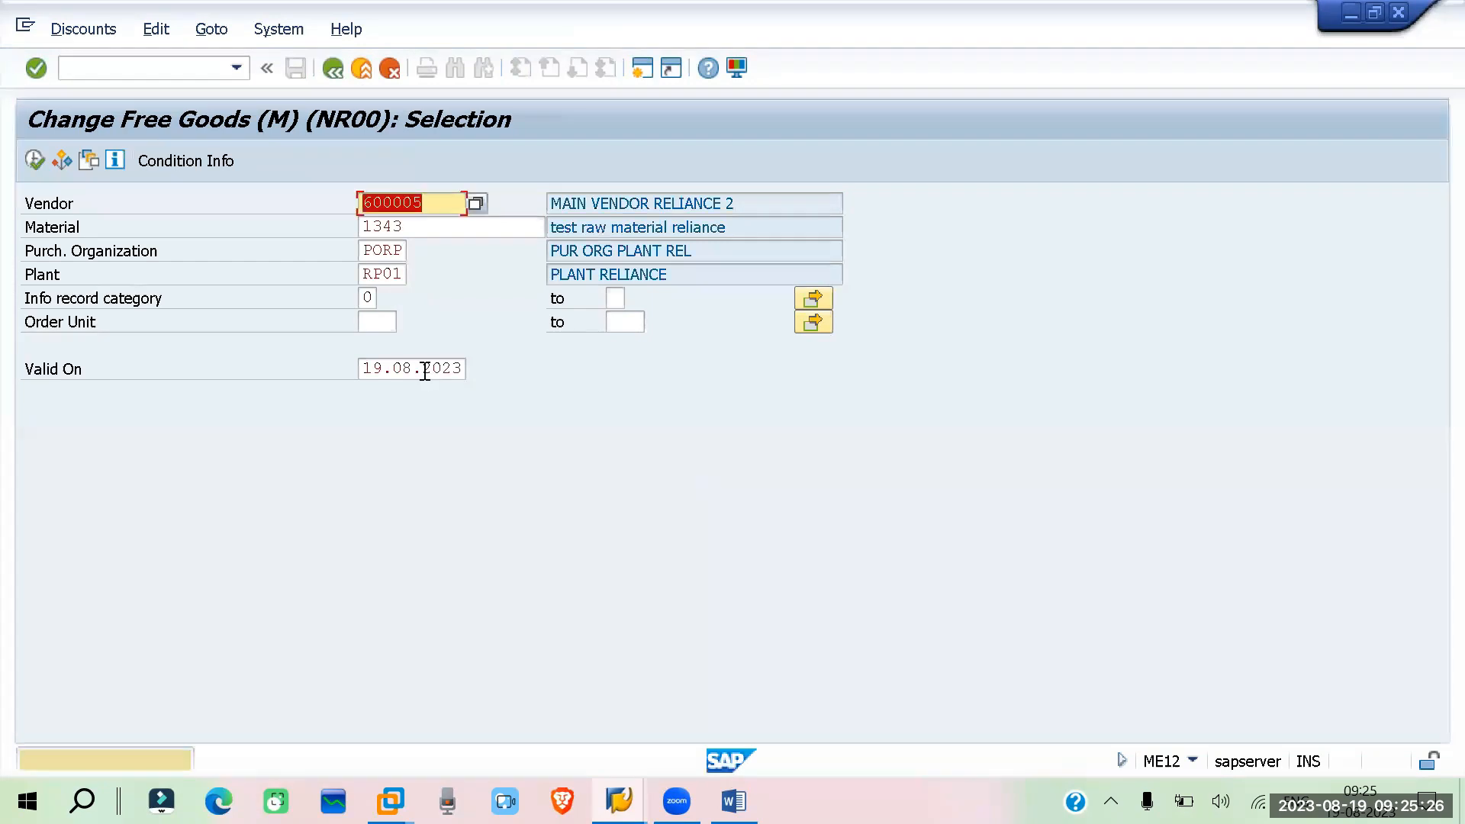
left_click(34, 160)
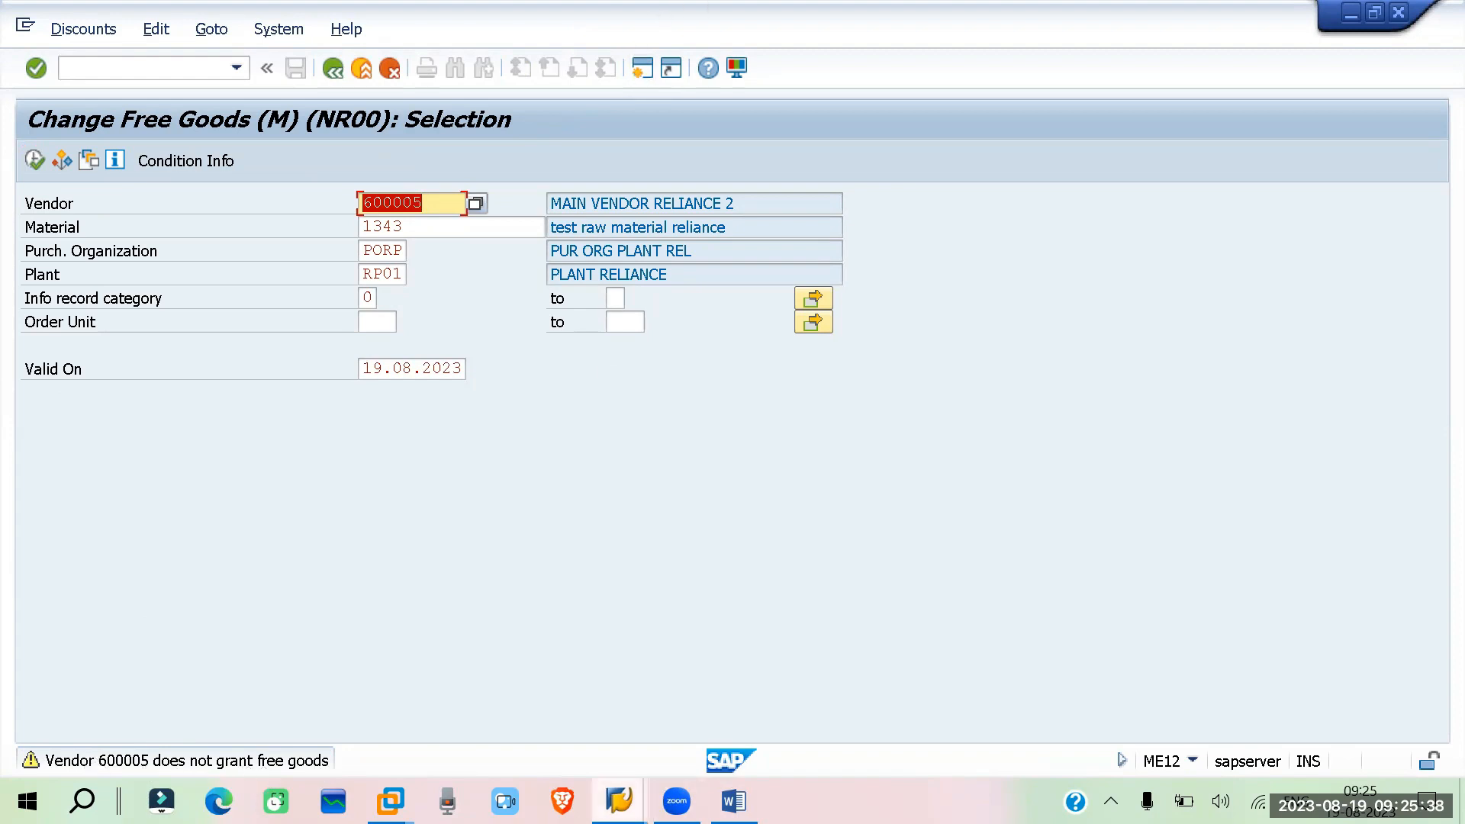
Switch to the vendor purchasing data display and examine the control data for the grant discount in kind setting
left_click(619, 801)
left_click(680, 716)
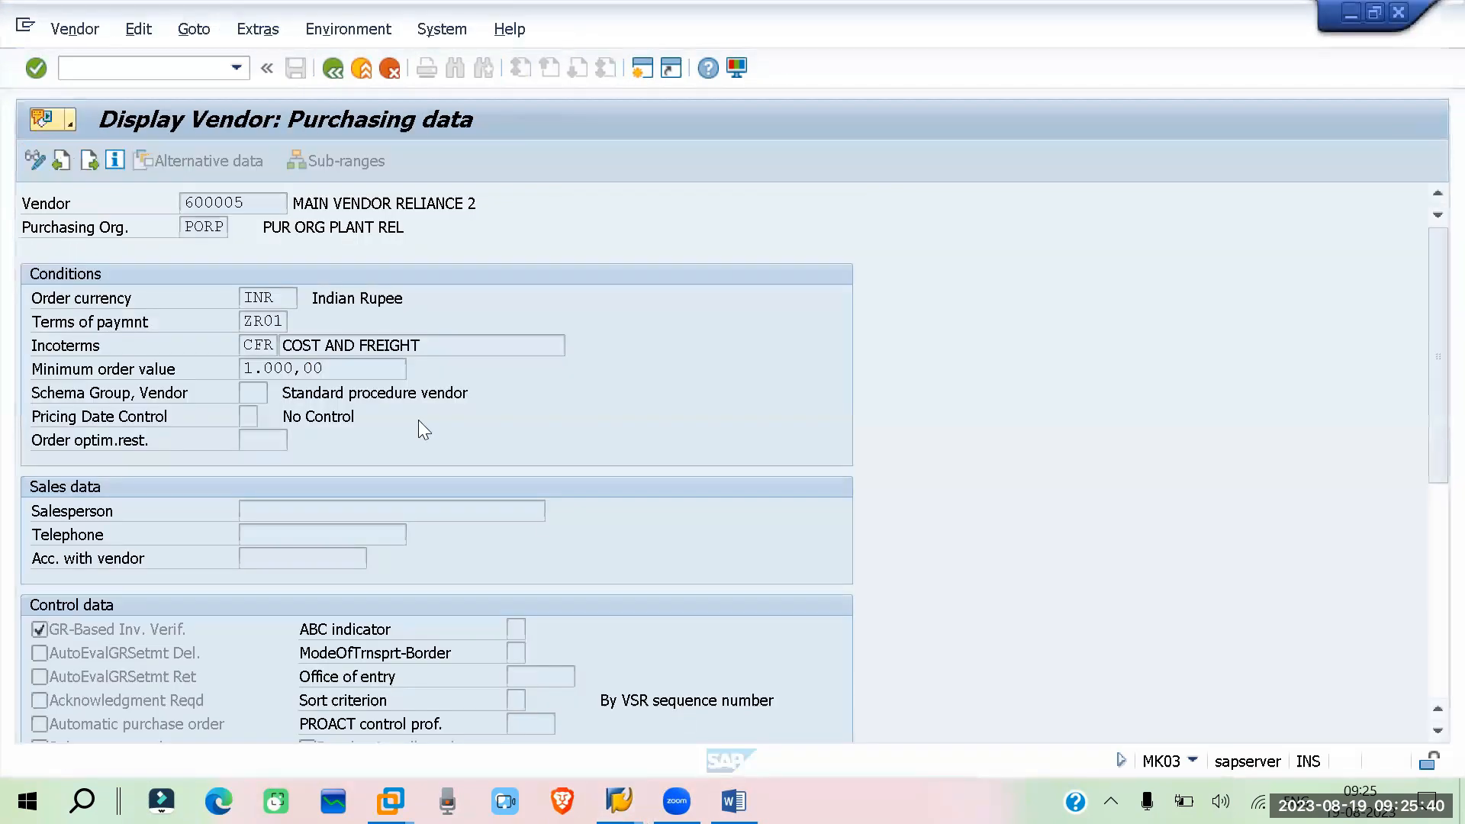
scroll(738, 421, "down", 3)
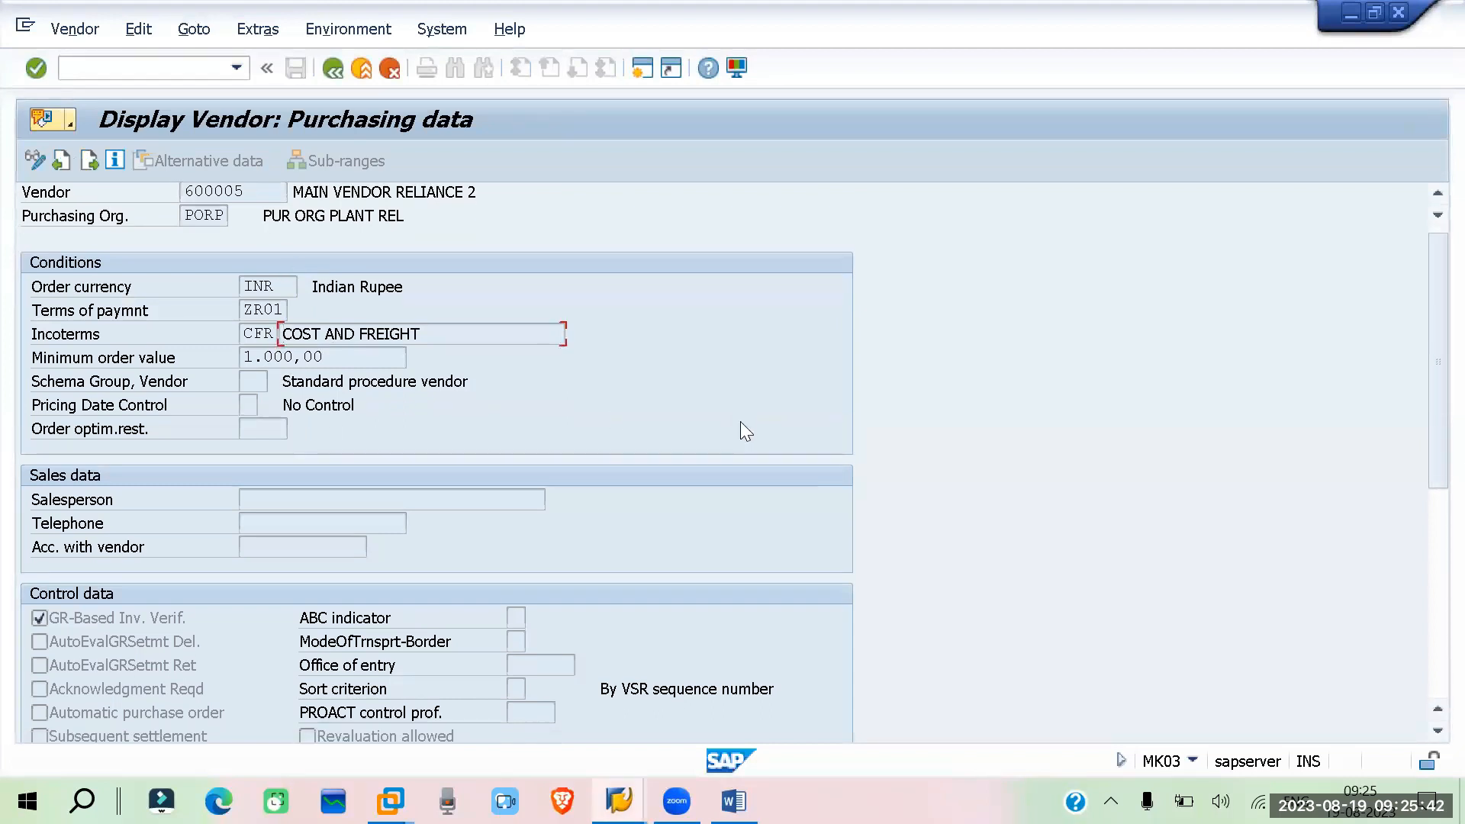
scroll(727, 408, "down", 4)
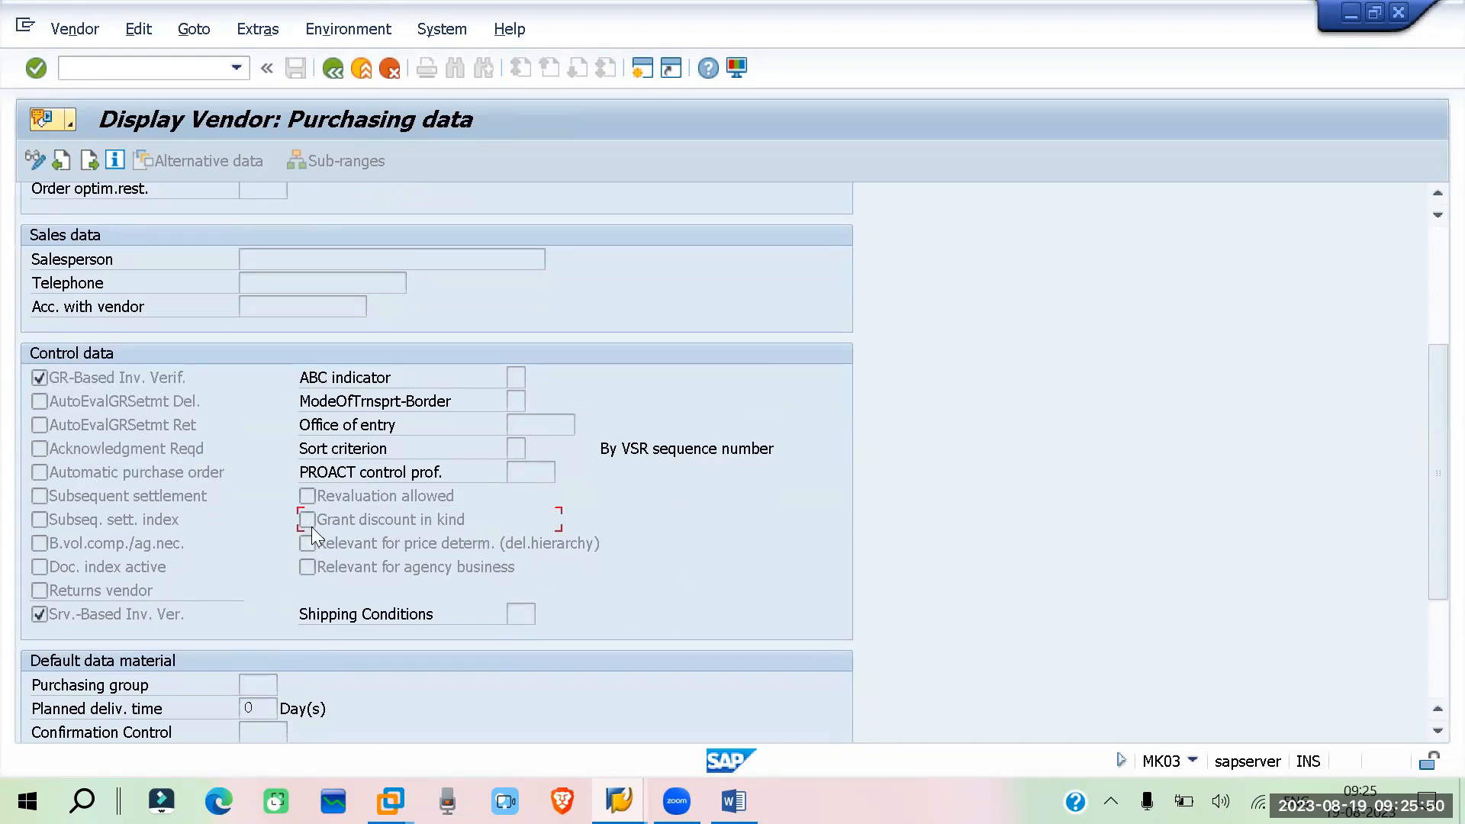
Return to the free goods selection and try executing it again
mouse_move(619, 801)
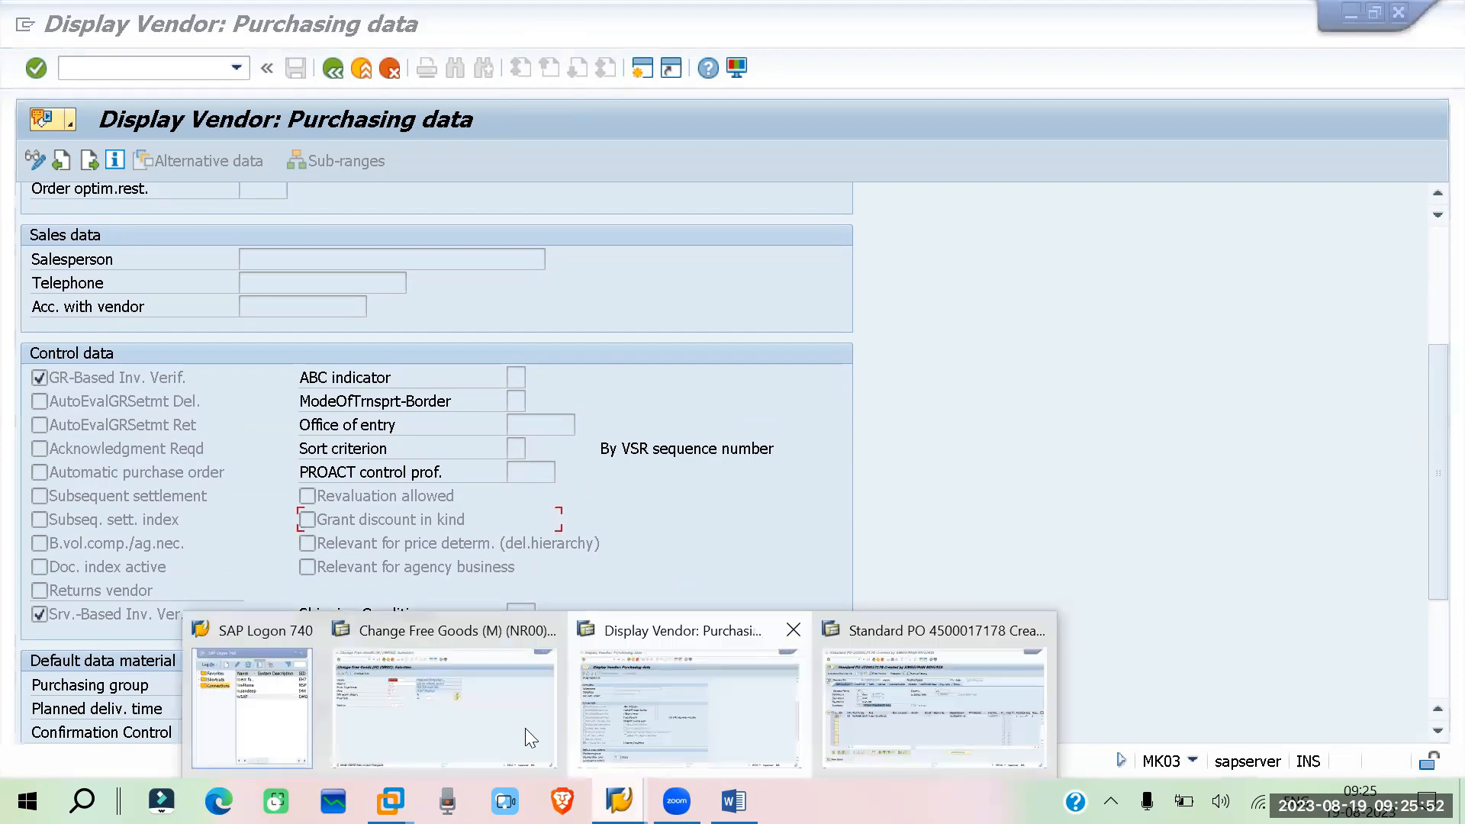
left_click(420, 715)
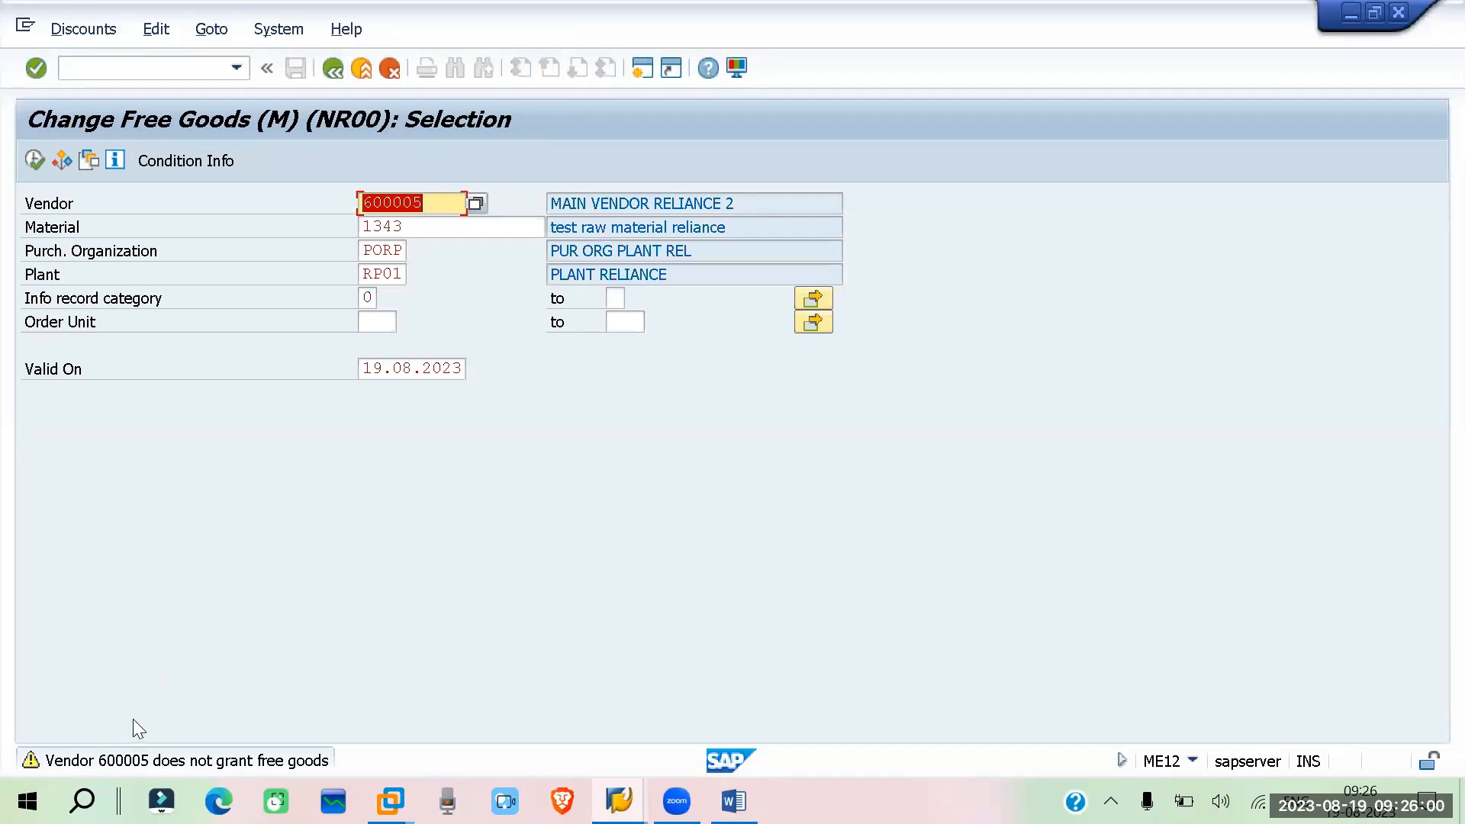
key("Return")
left_click(34, 162)
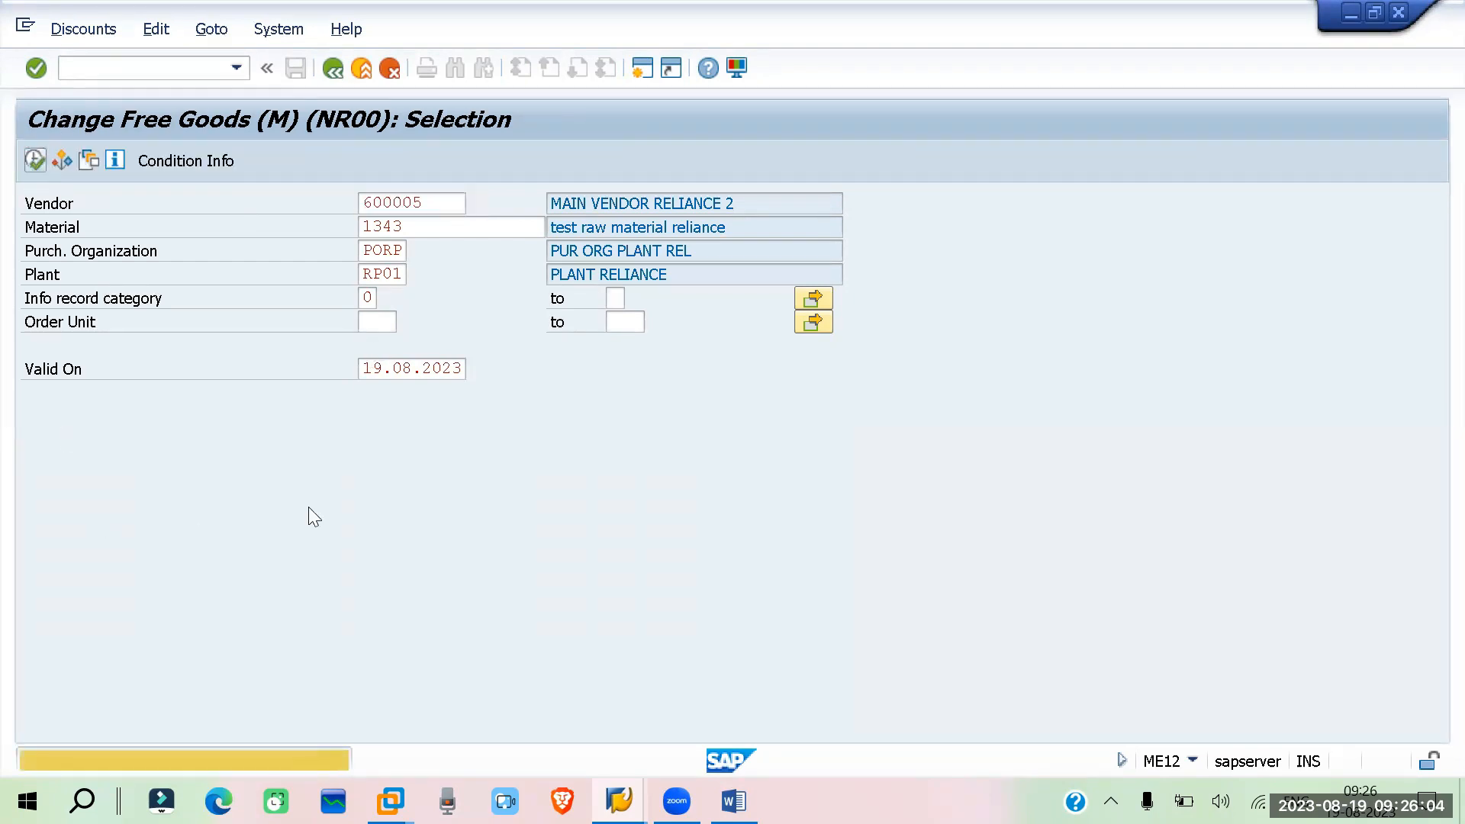
left_click(34, 161)
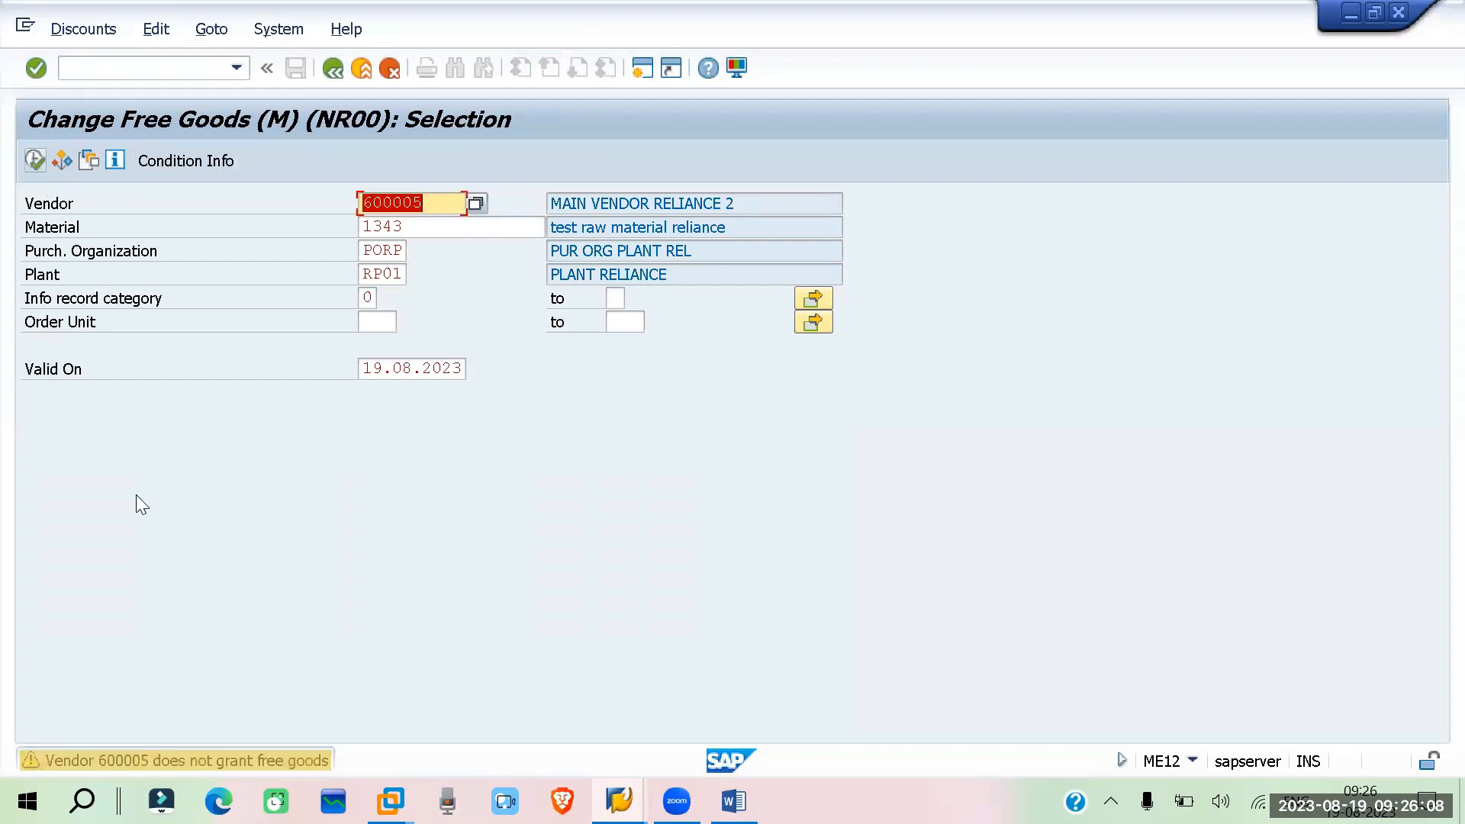
key("Return")
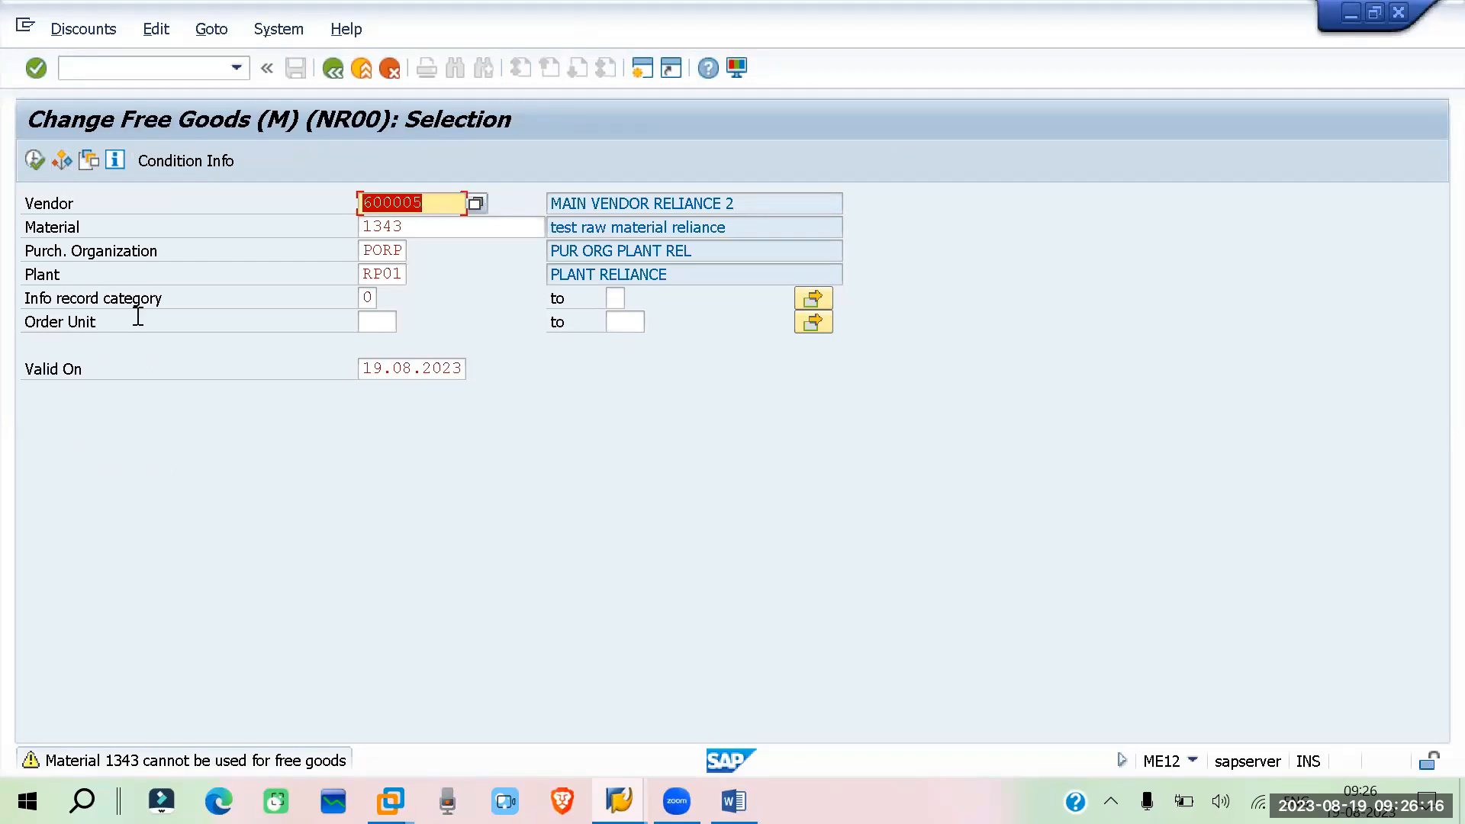
Check the vendor purchasing data window again, then go back to the free goods selection
left_click(618, 801)
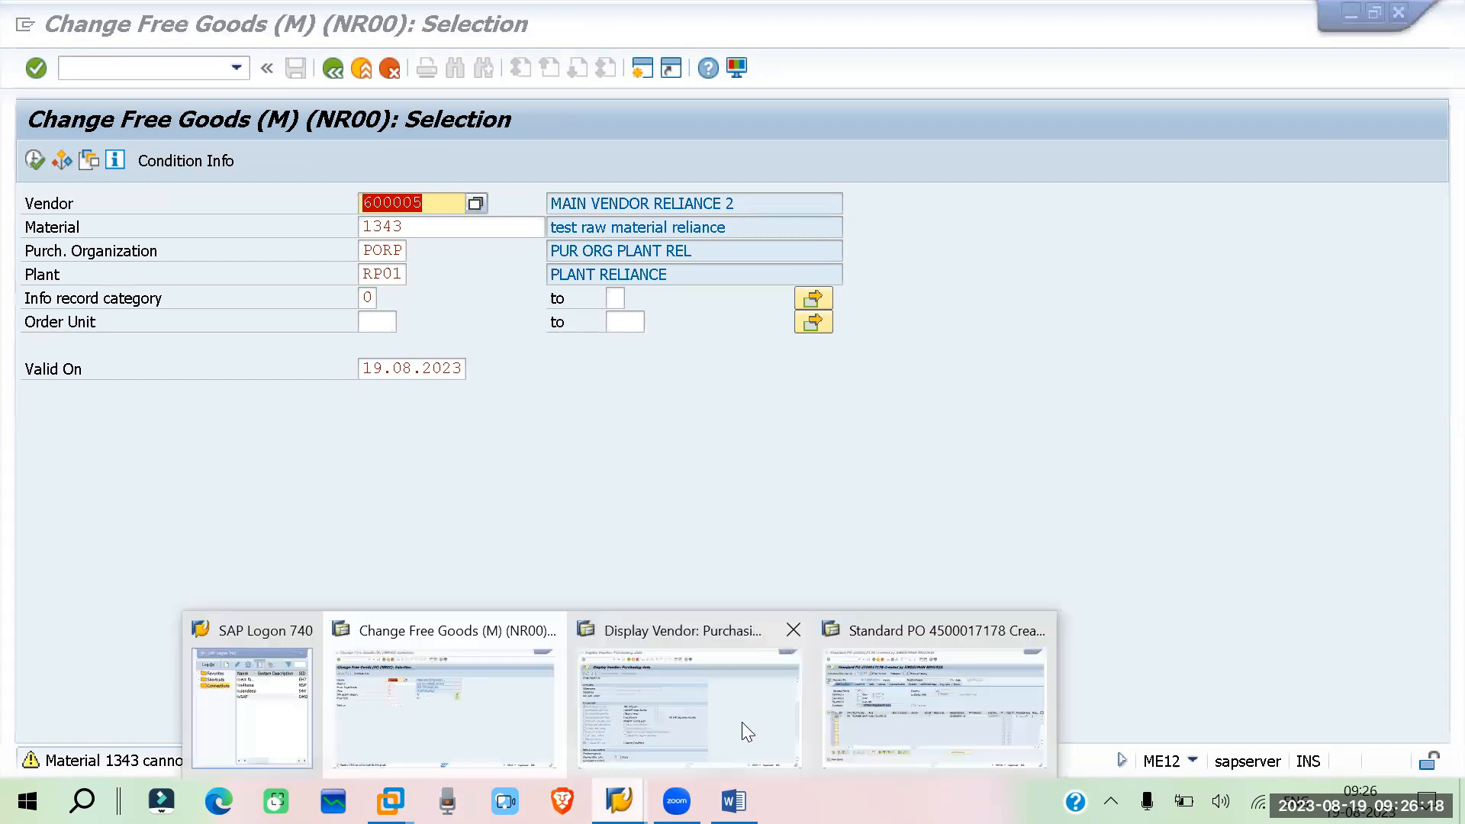
left_click(679, 705)
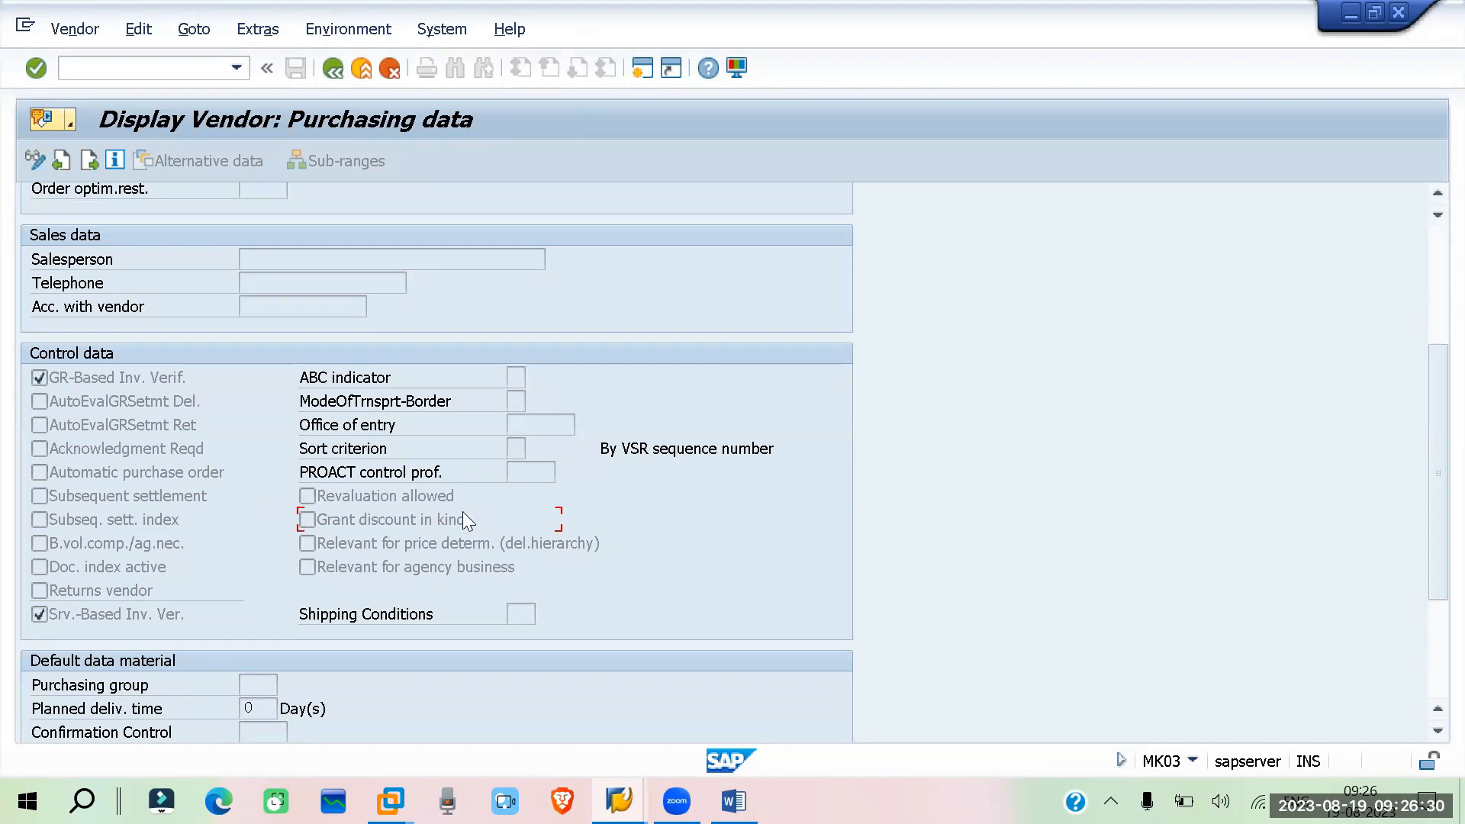
mouse_move(619, 801)
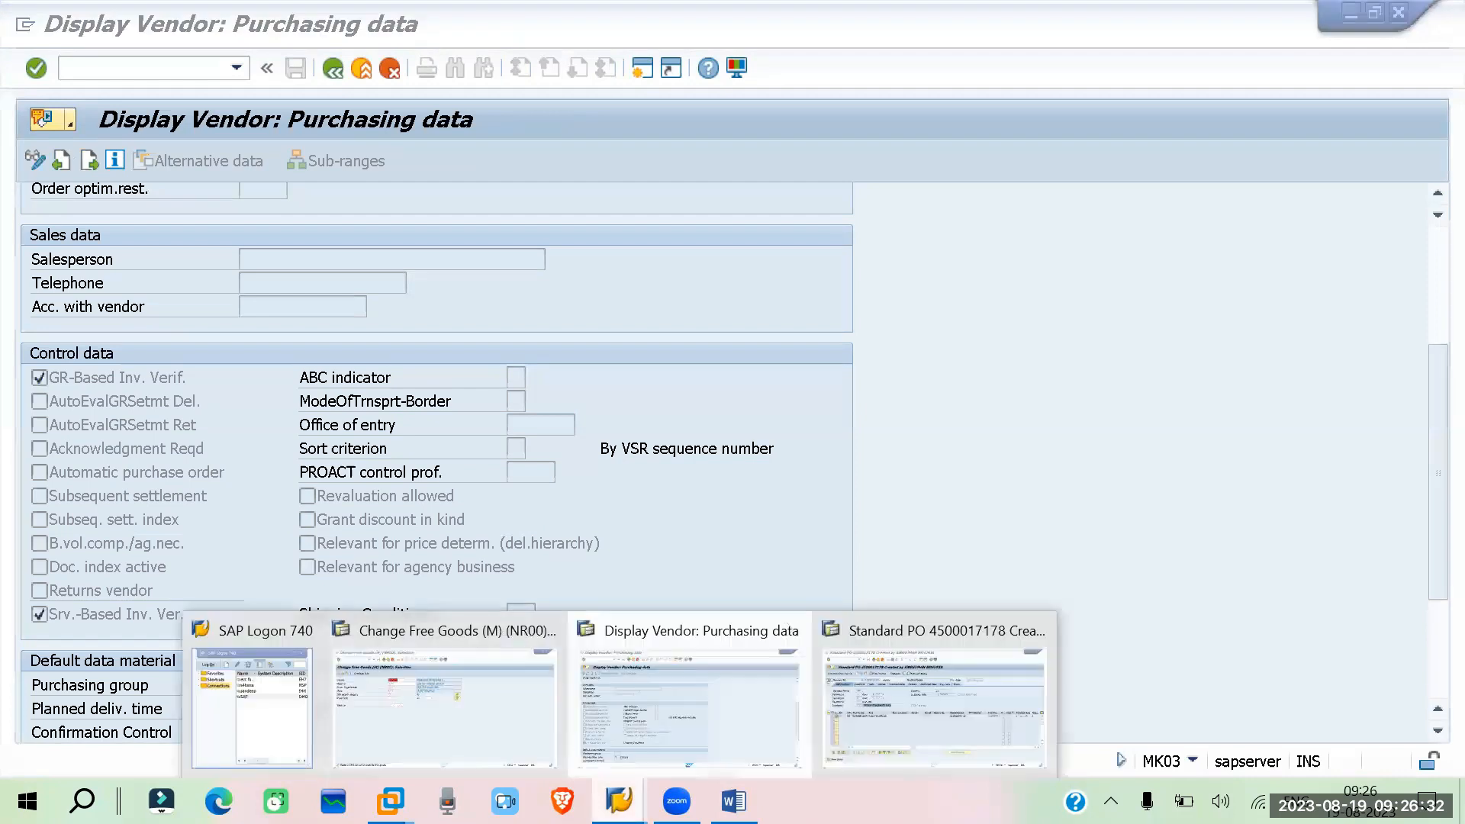
left_click(464, 678)
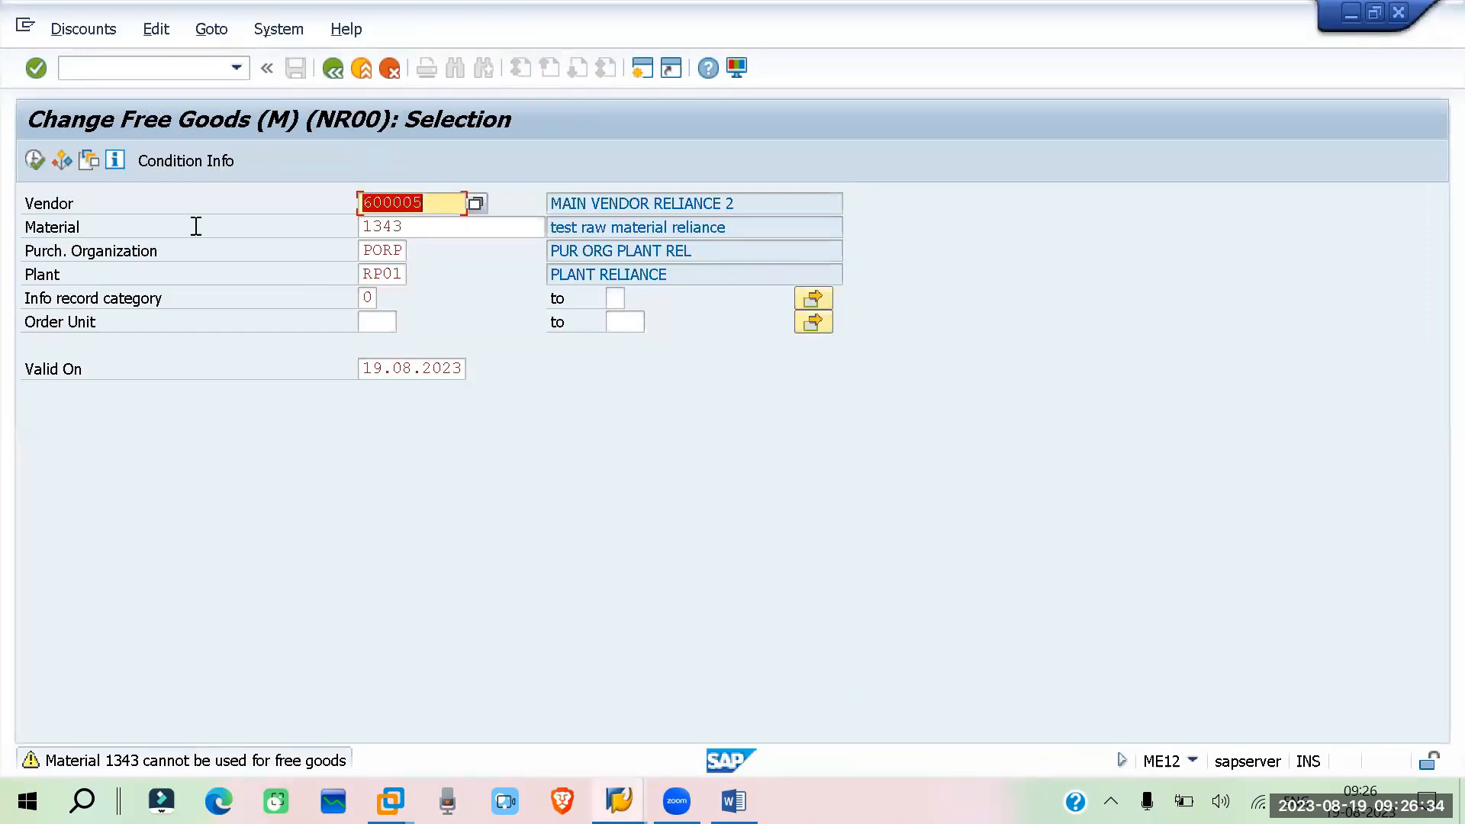